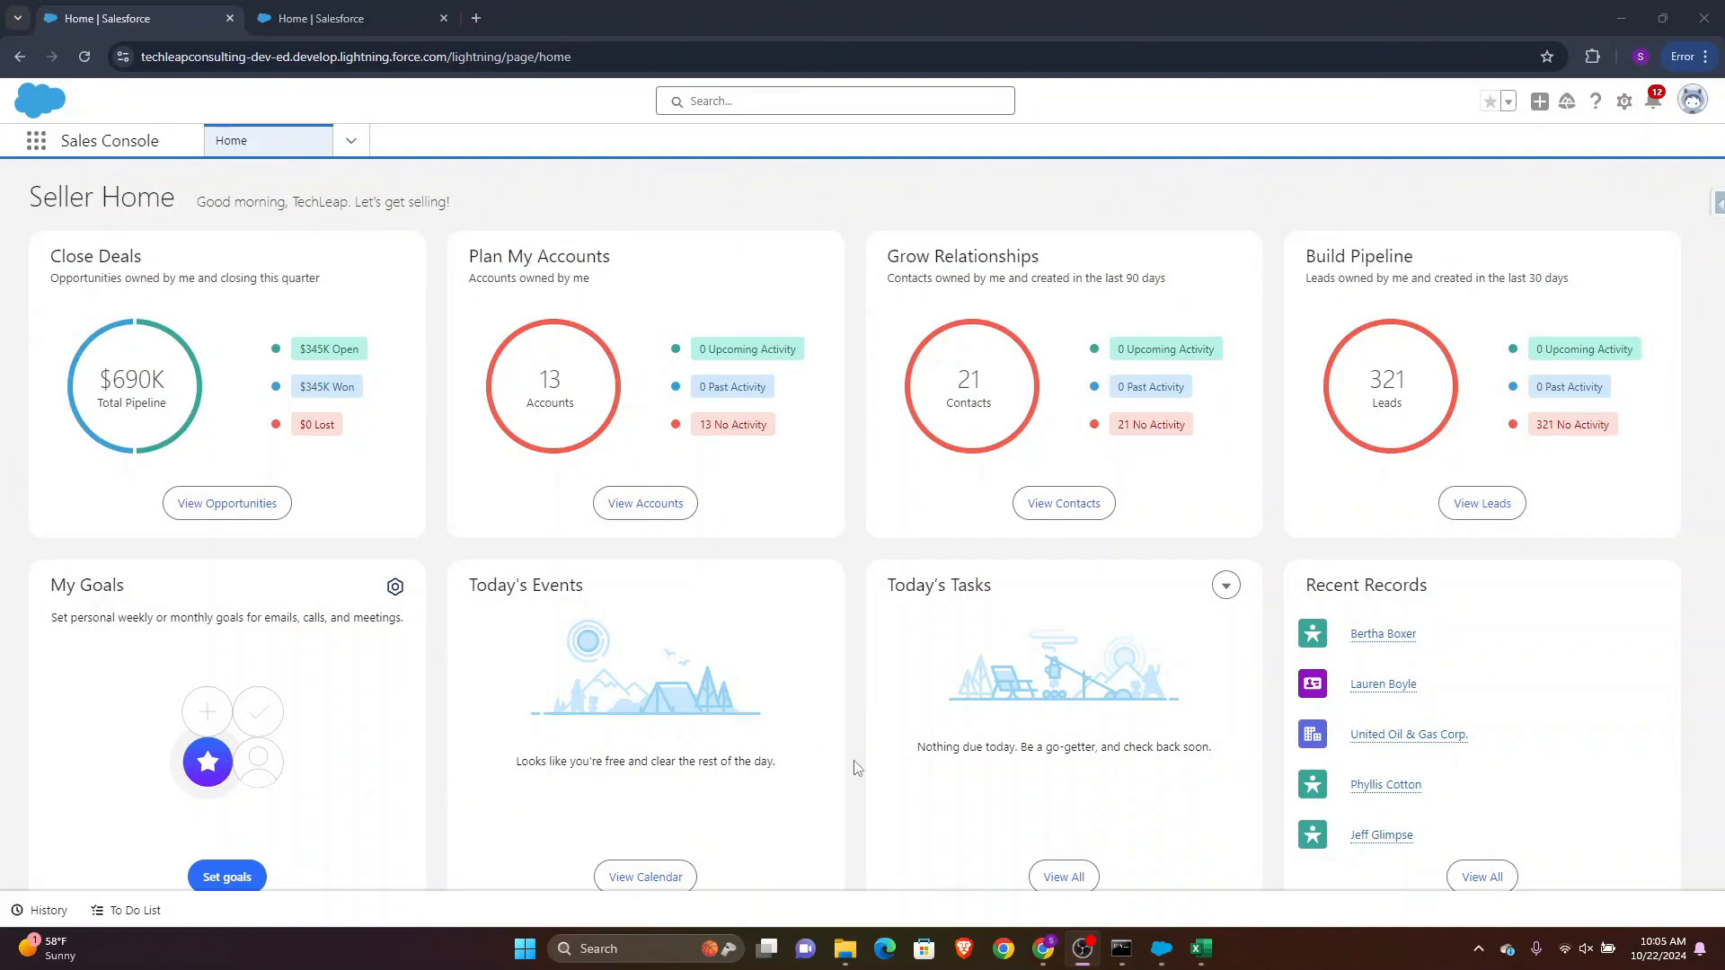
Open the salesforce_leads (1) spreadsheet from the Sforce_TechLeap folder
mouse_move(840, 949)
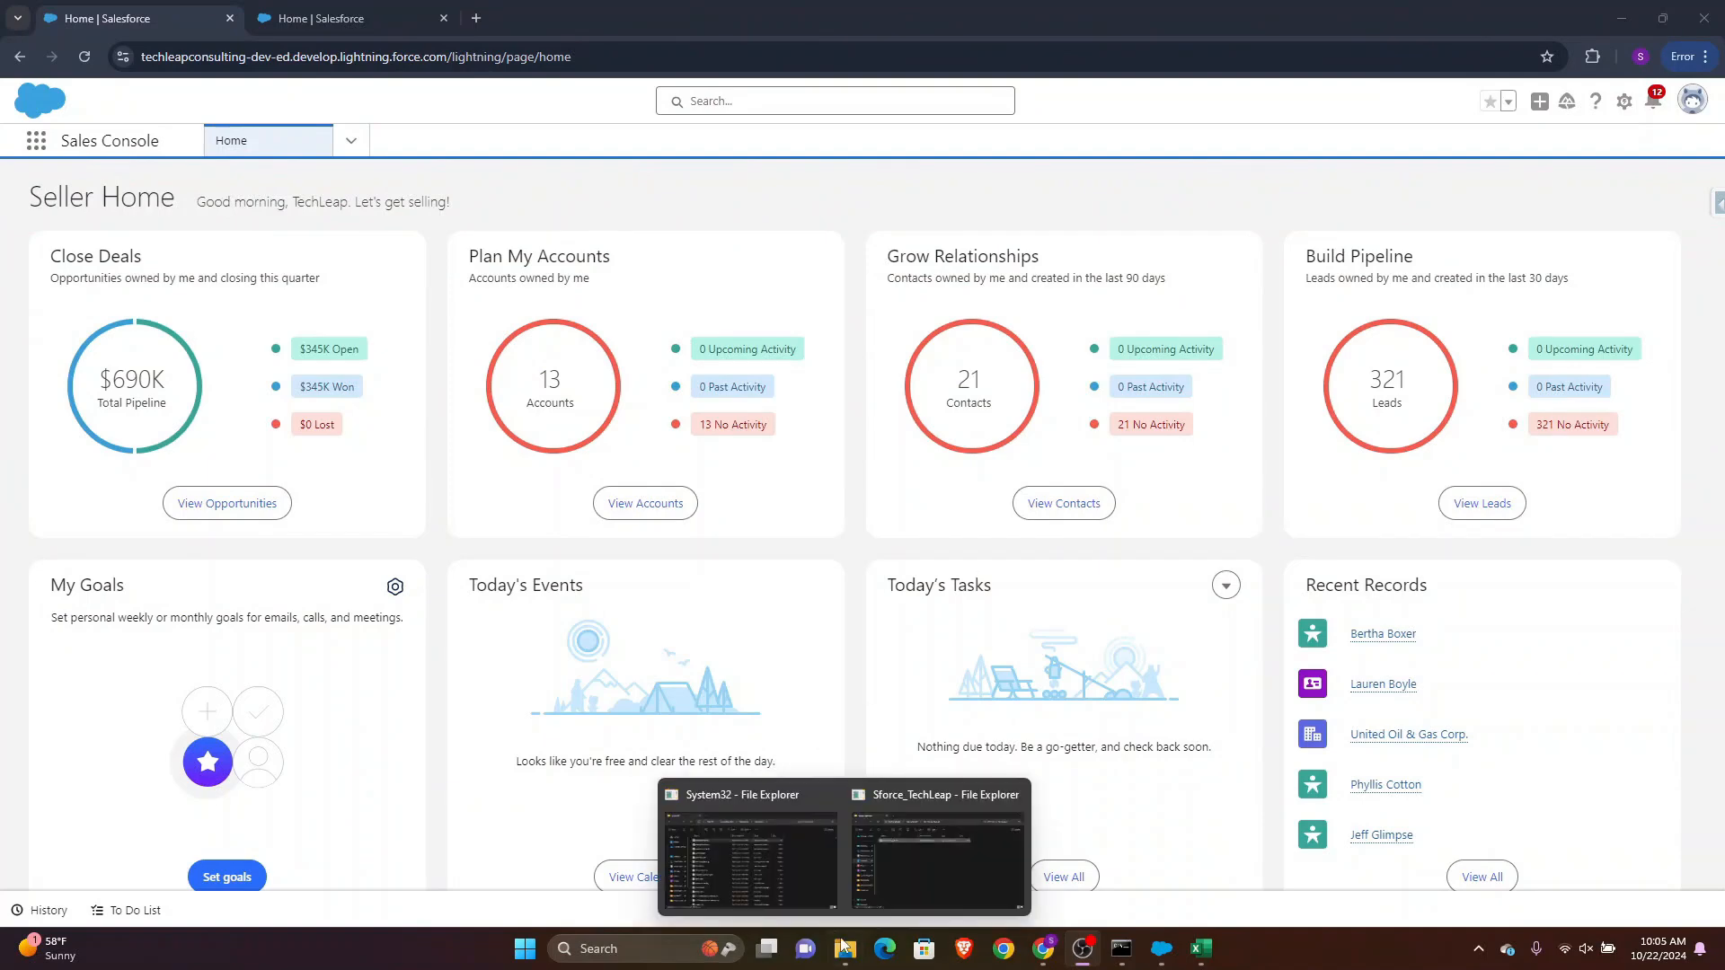
left_click(892, 844)
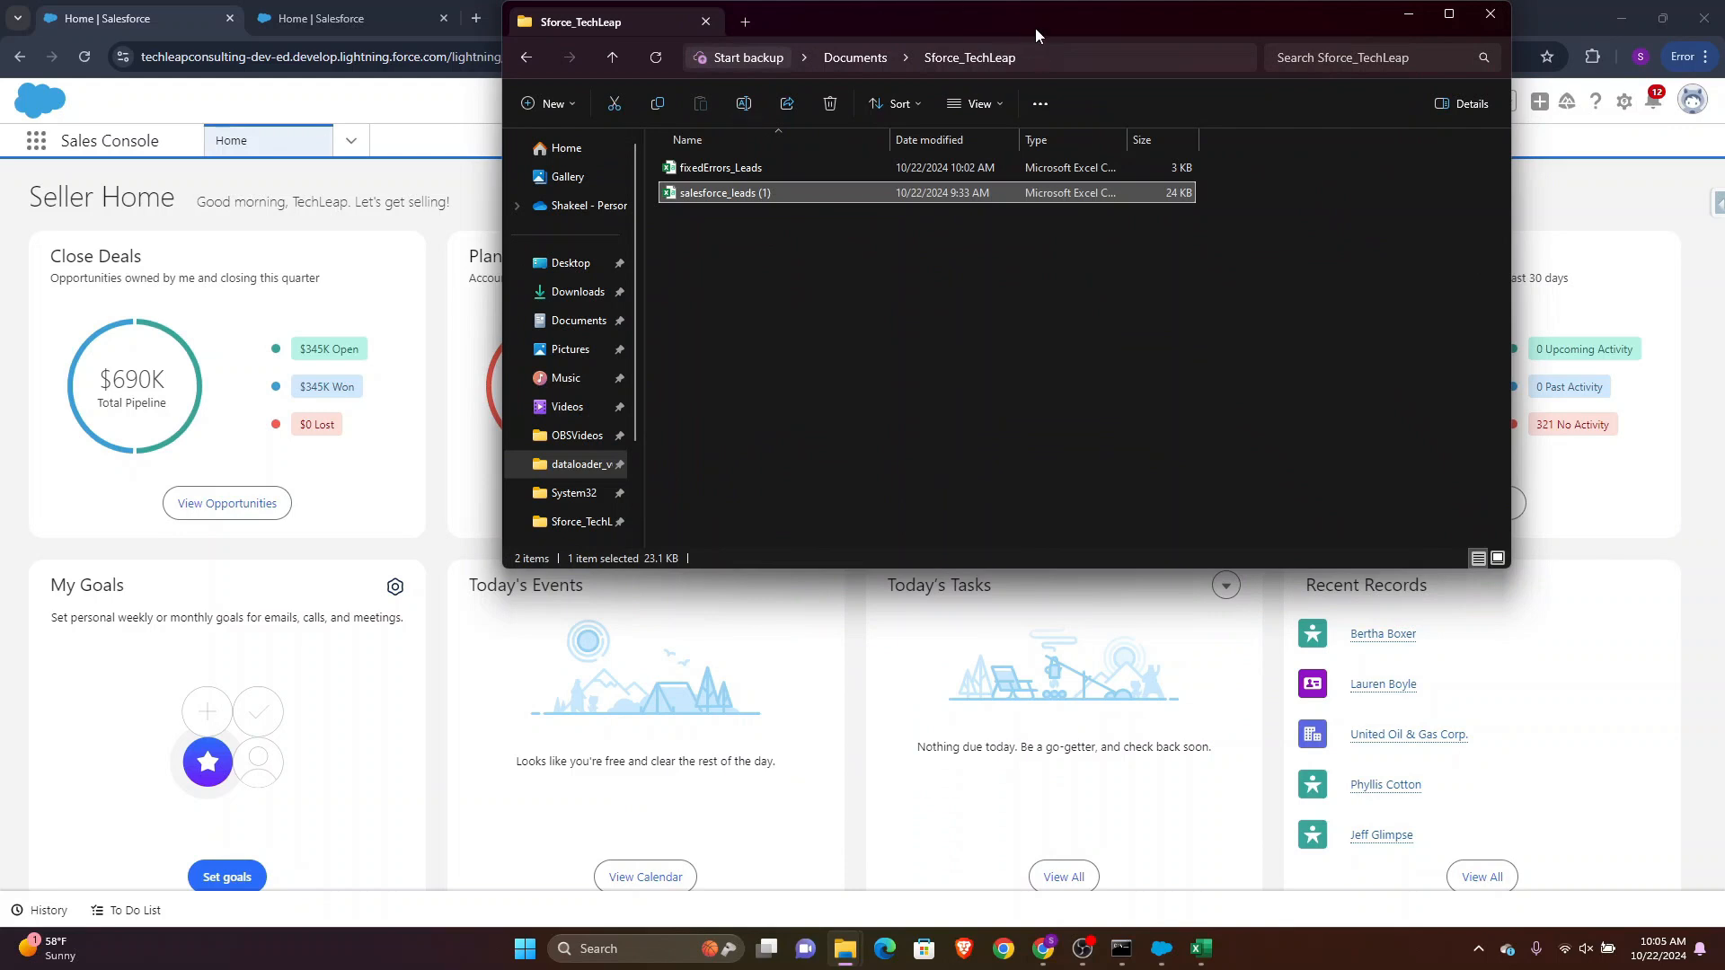
left_click_drag(1035, 28, 1084, 251)
double_click(740, 416)
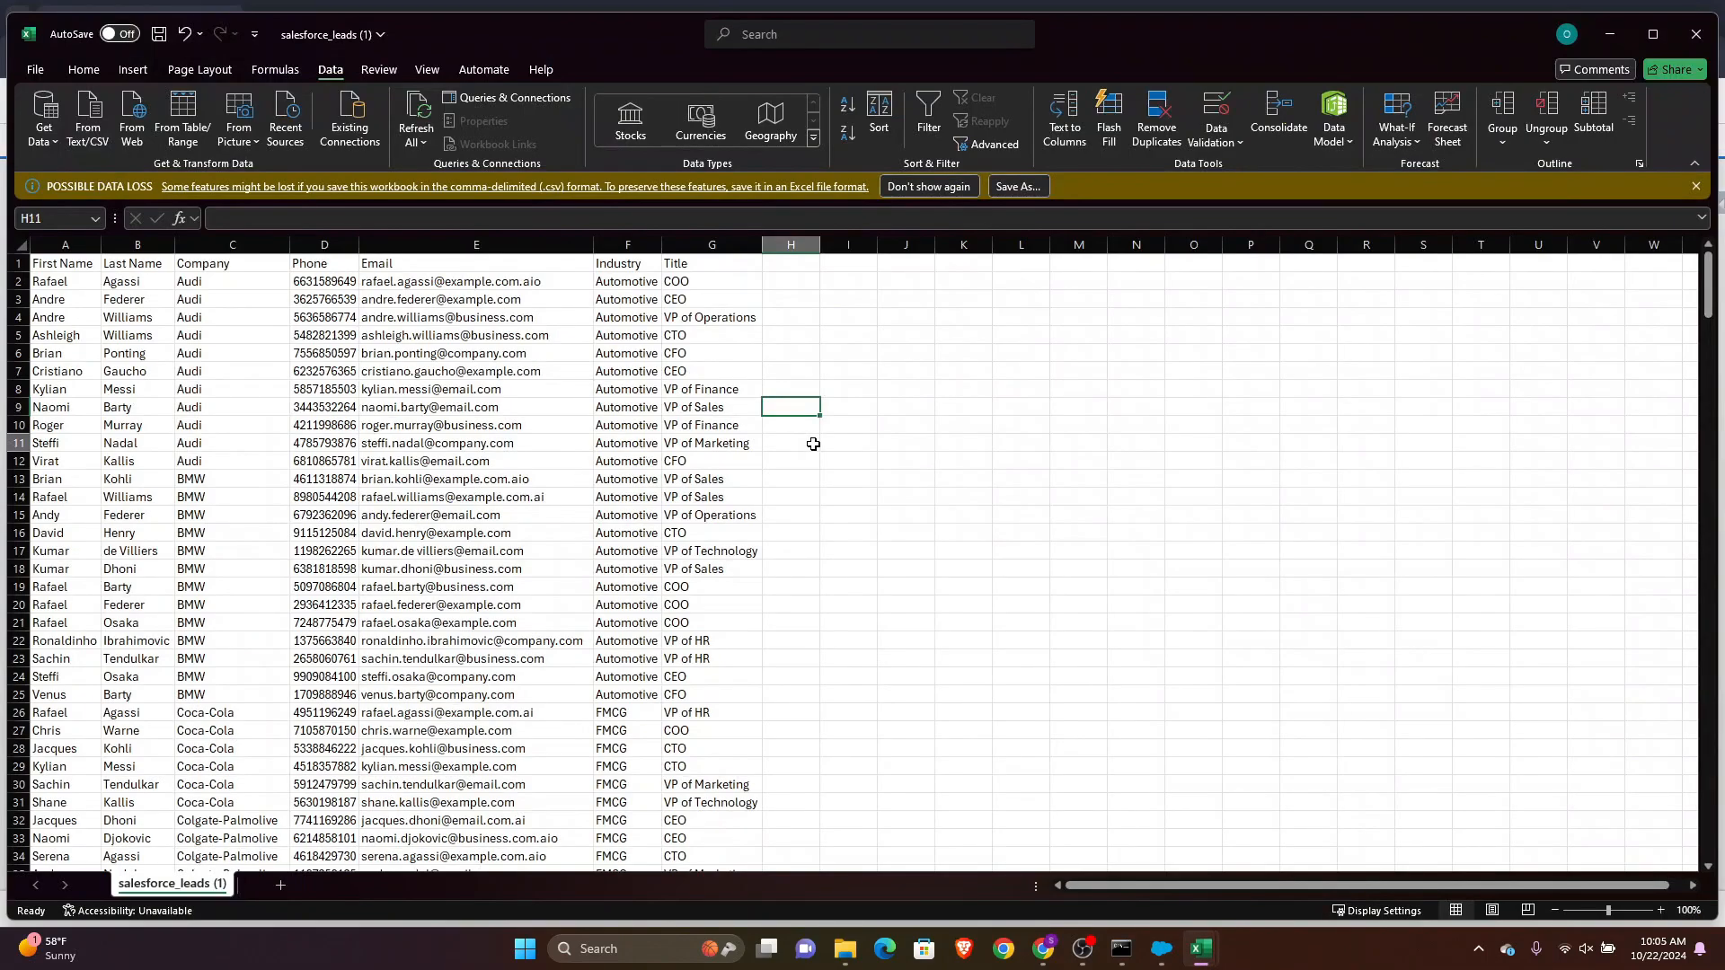
Open a new Account form from the Accounts list and review its fields and Industry options without saving
left_click(809, 443)
left_click(1042, 949)
left_click(635, 503)
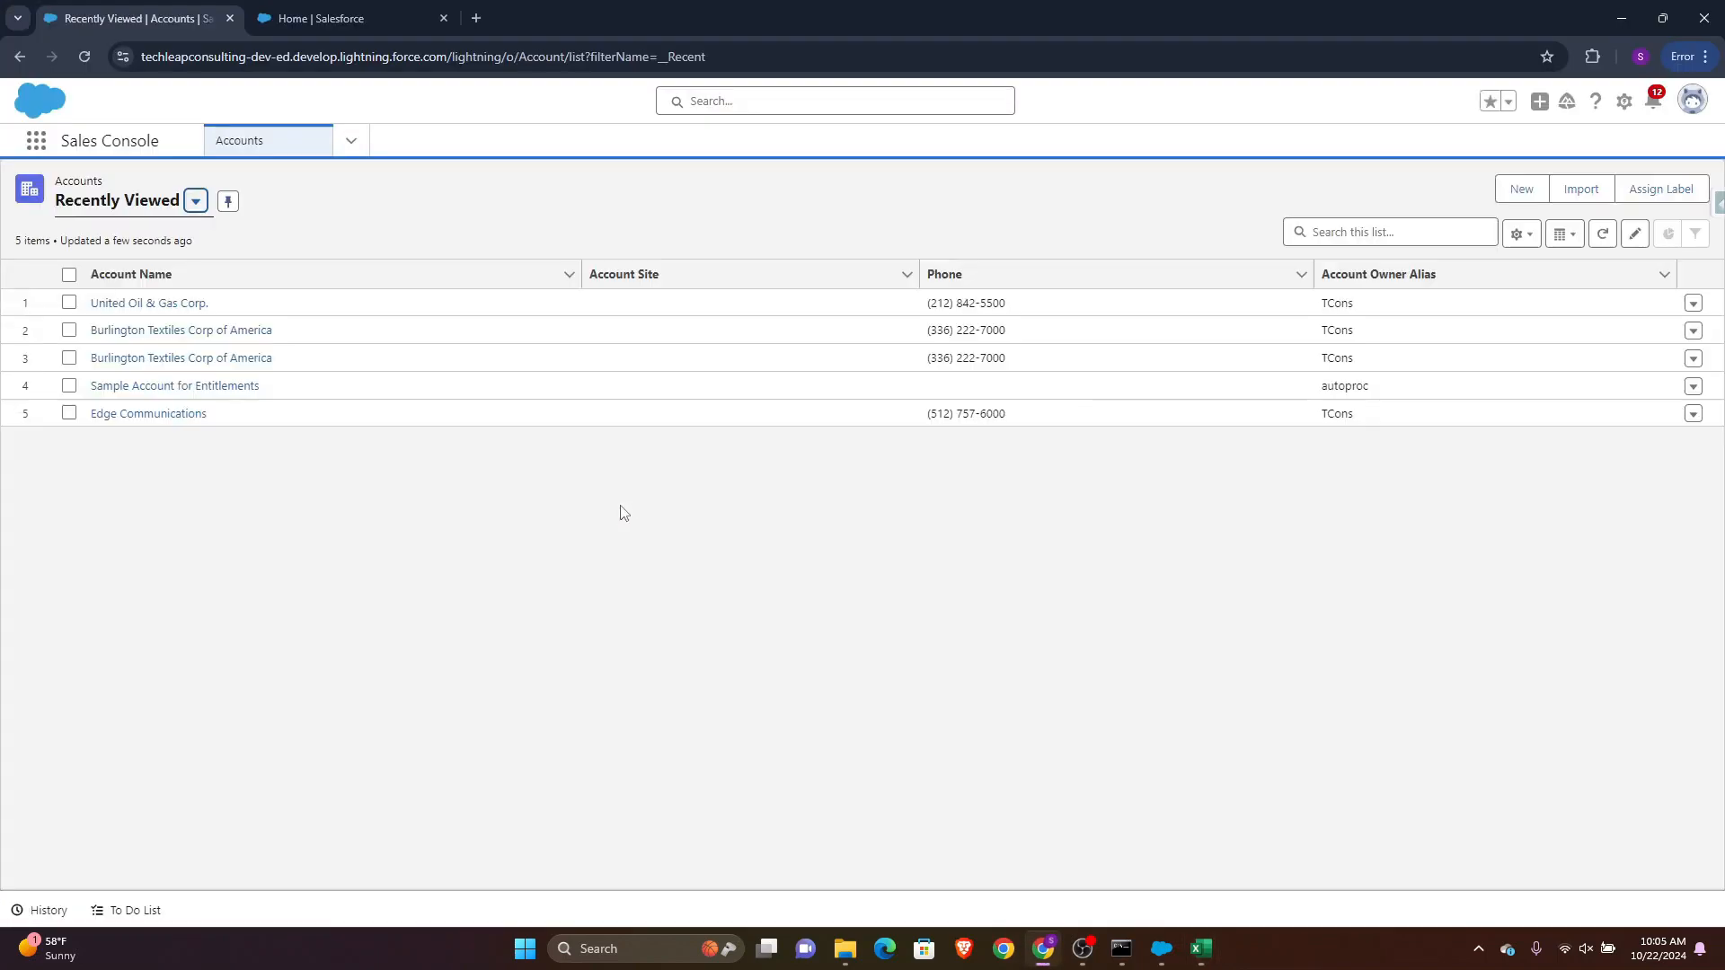
left_click(1518, 186)
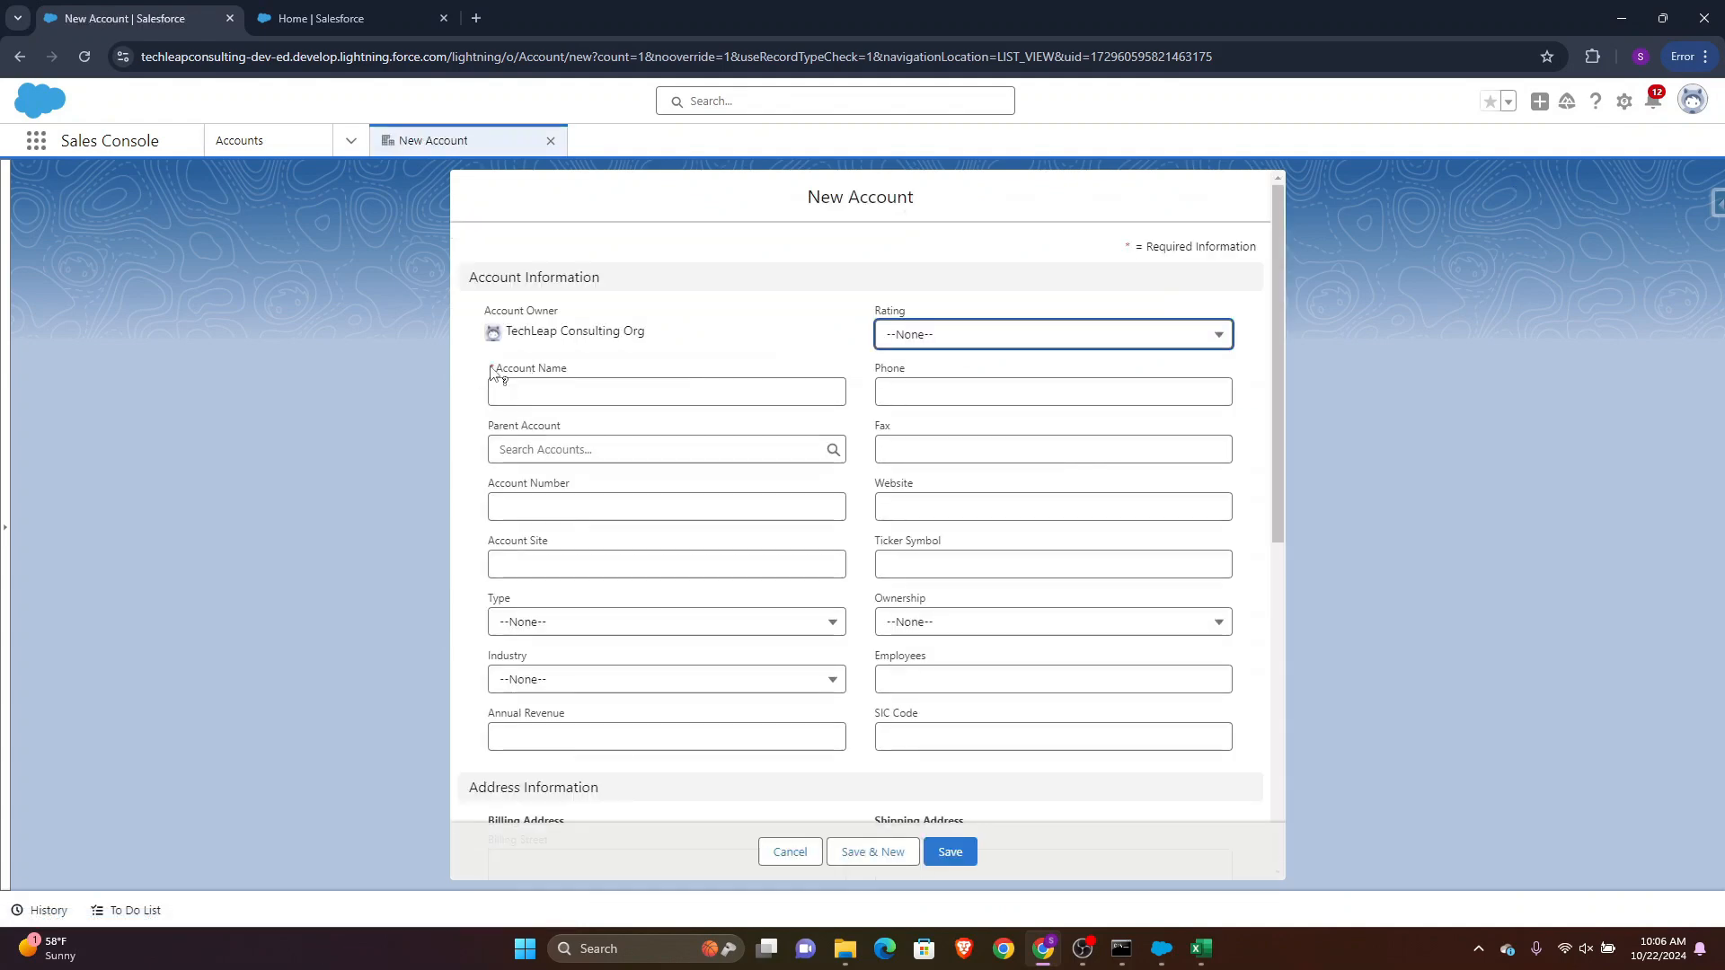
scroll(719, 575, "down", 7)
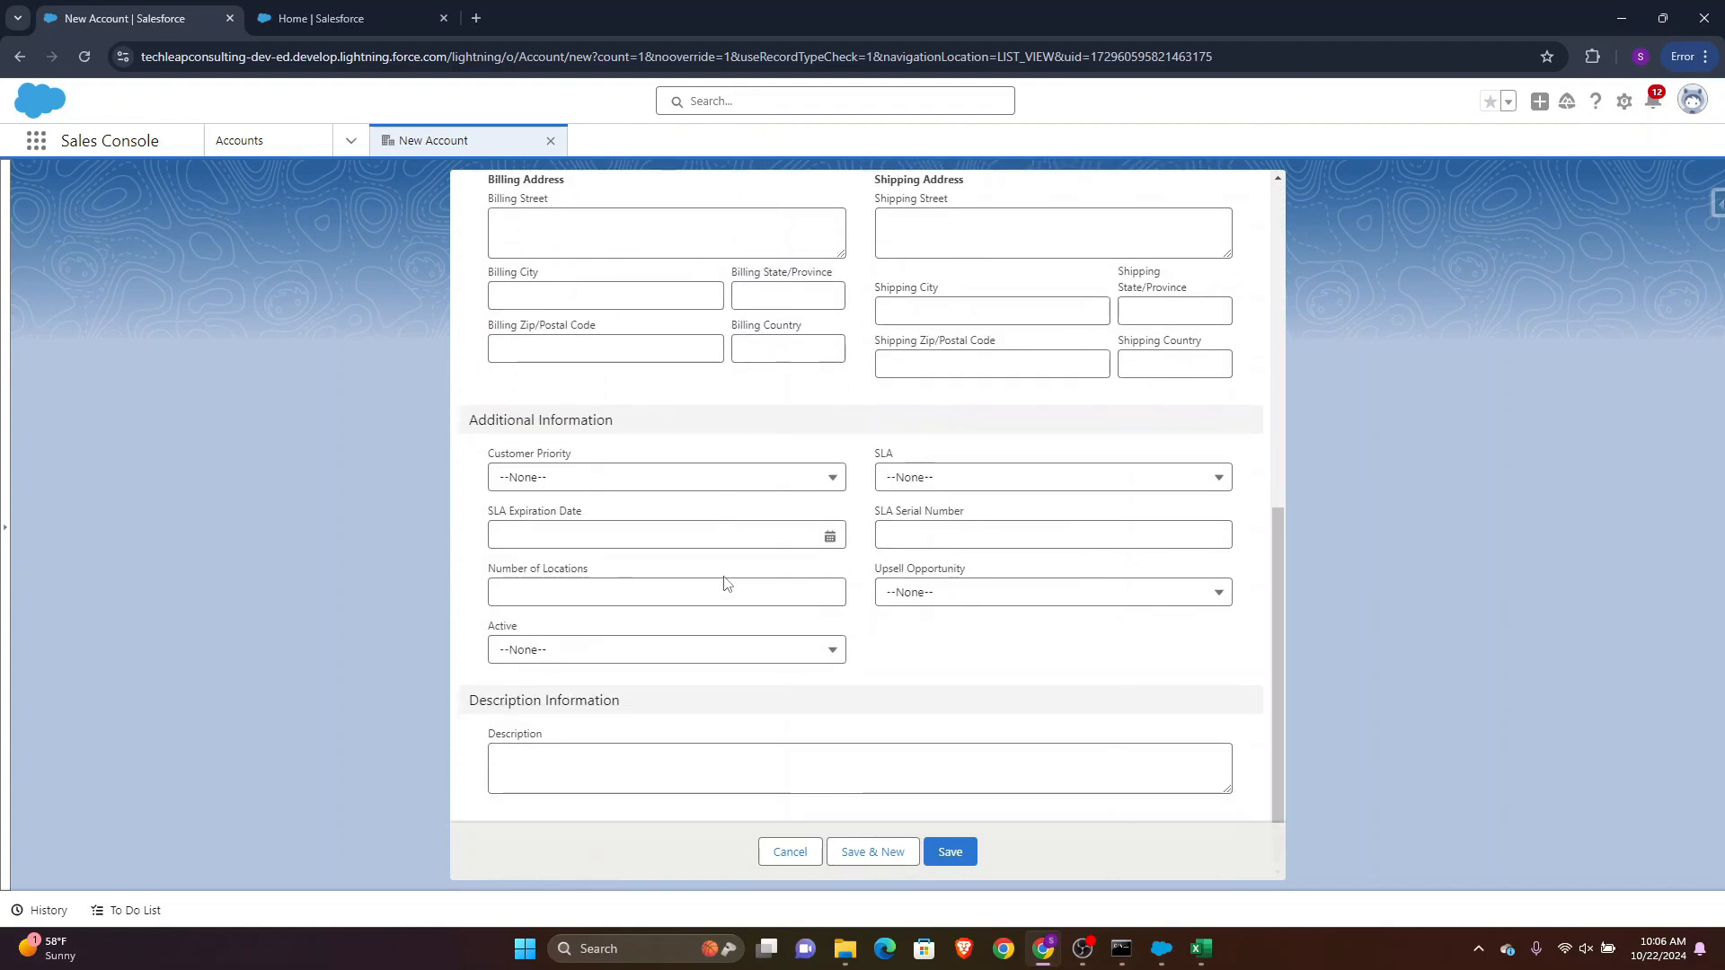
scroll(725, 583, "up", 4)
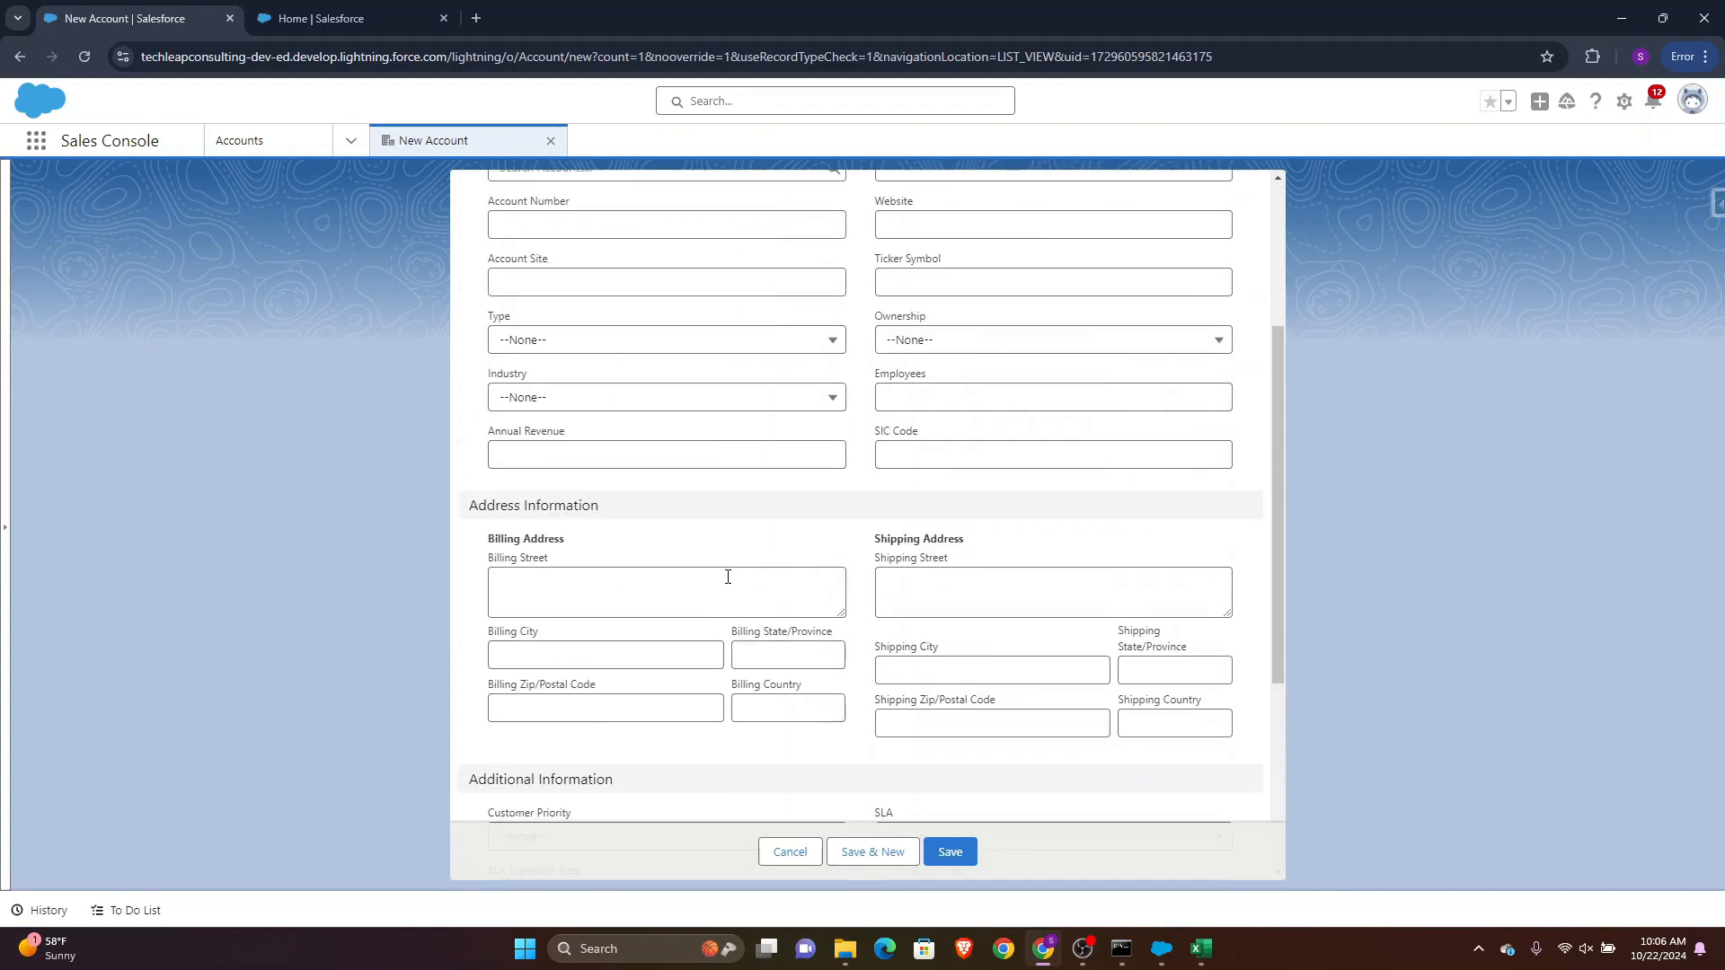
scroll(727, 577, "up", 1)
left_click(778, 487)
scroll(889, 691, "down", 1)
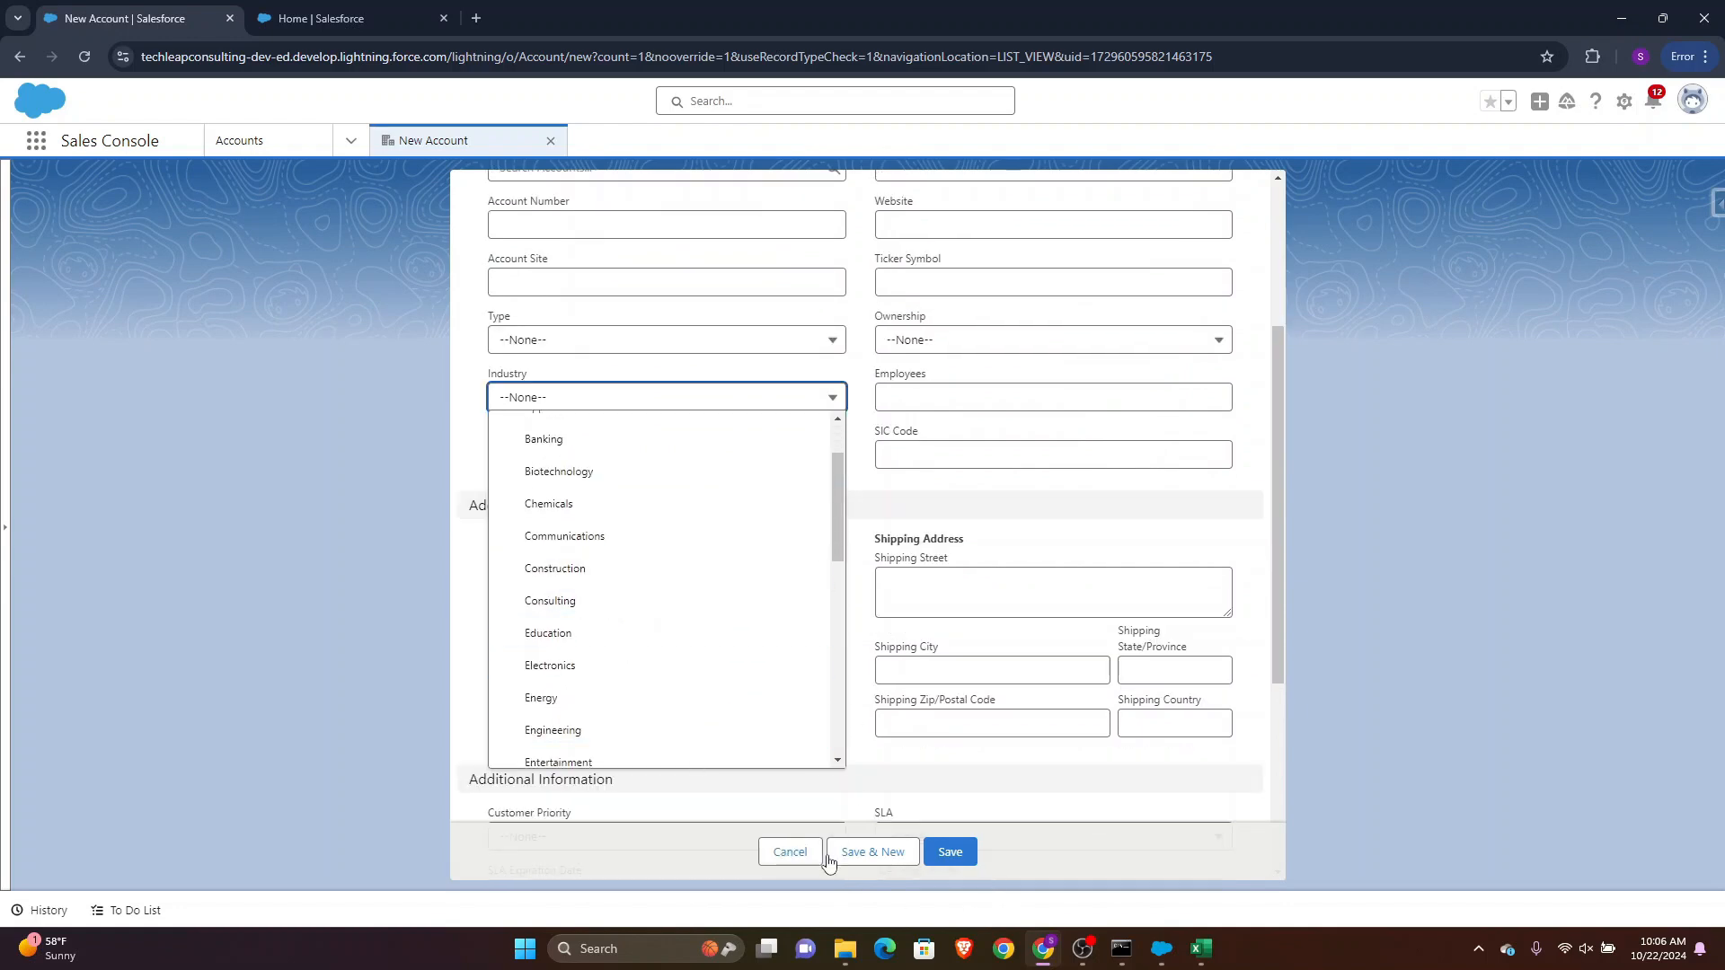
left_click(792, 853)
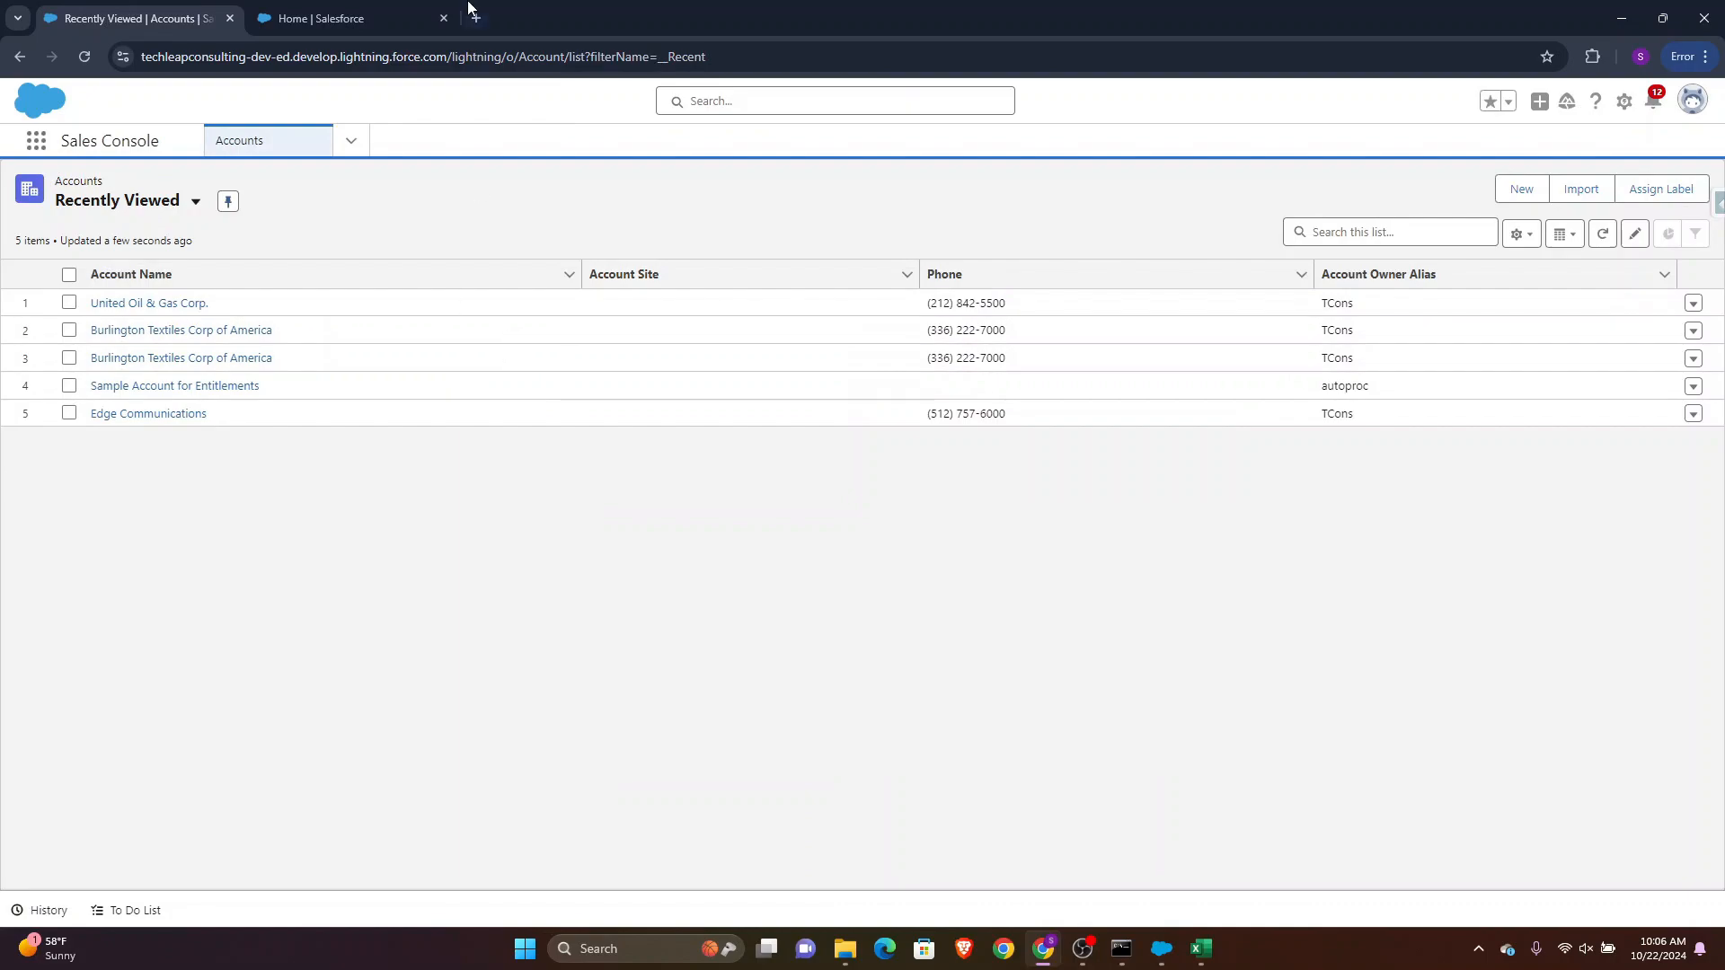
Save the spreadsheet as Account4Upload in CSV format in the same folder
key("alt+Tab")
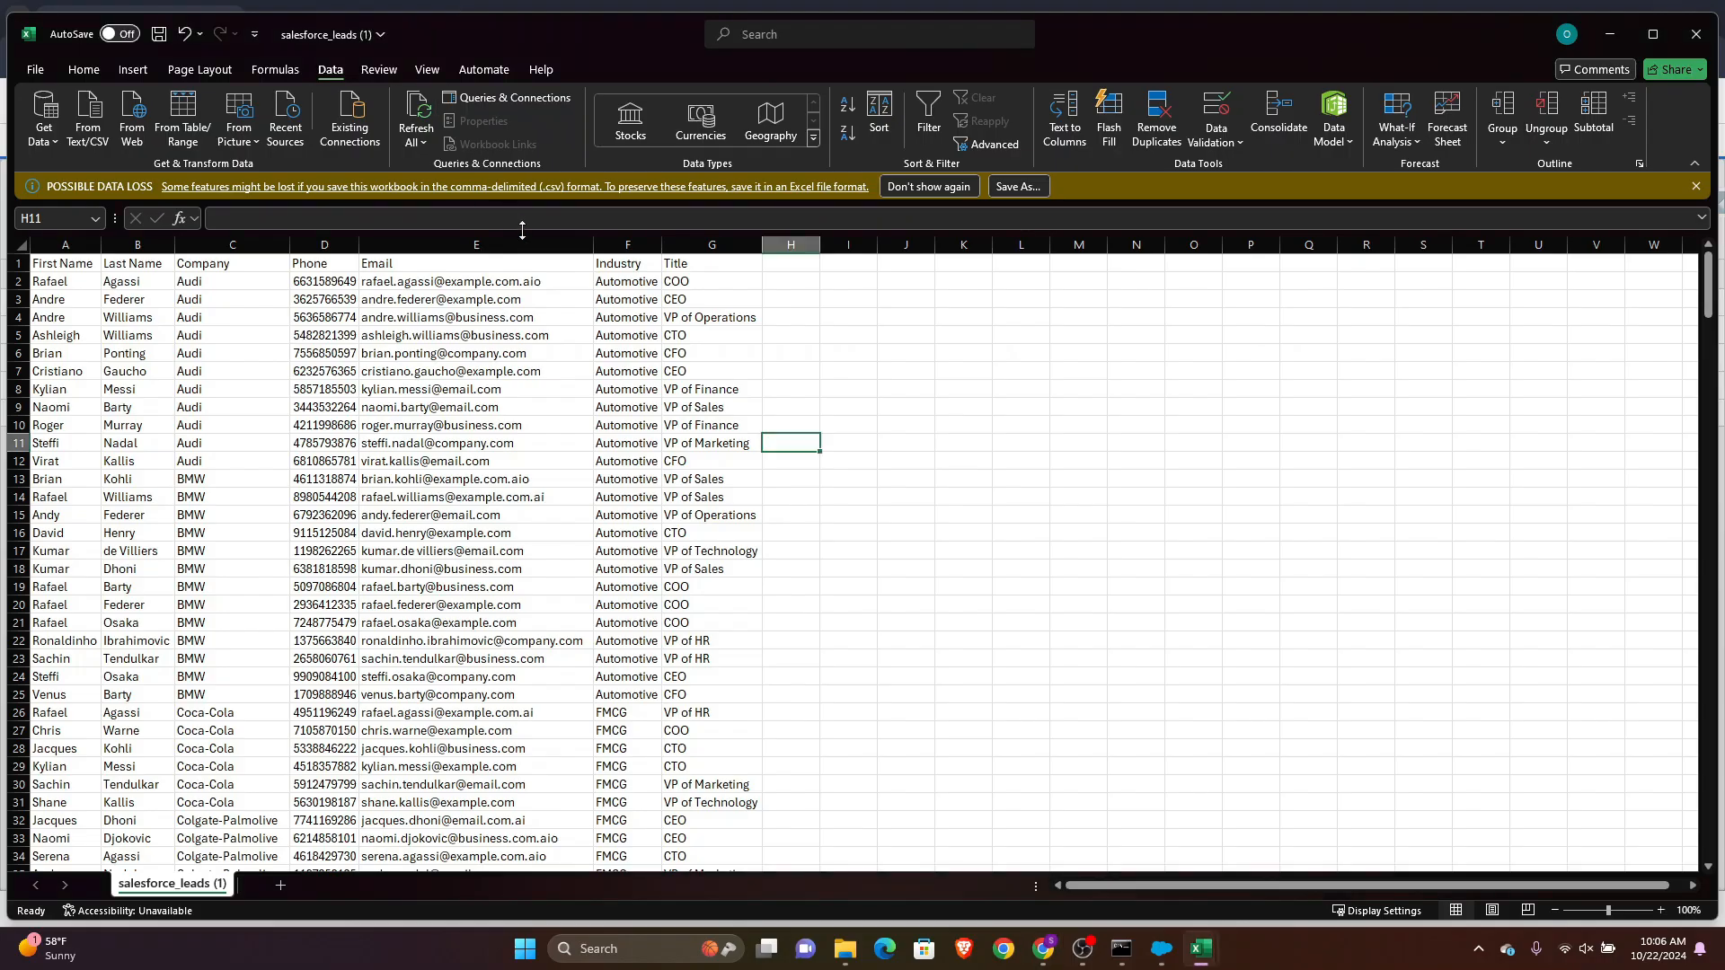
left_click(36, 71)
left_click(72, 382)
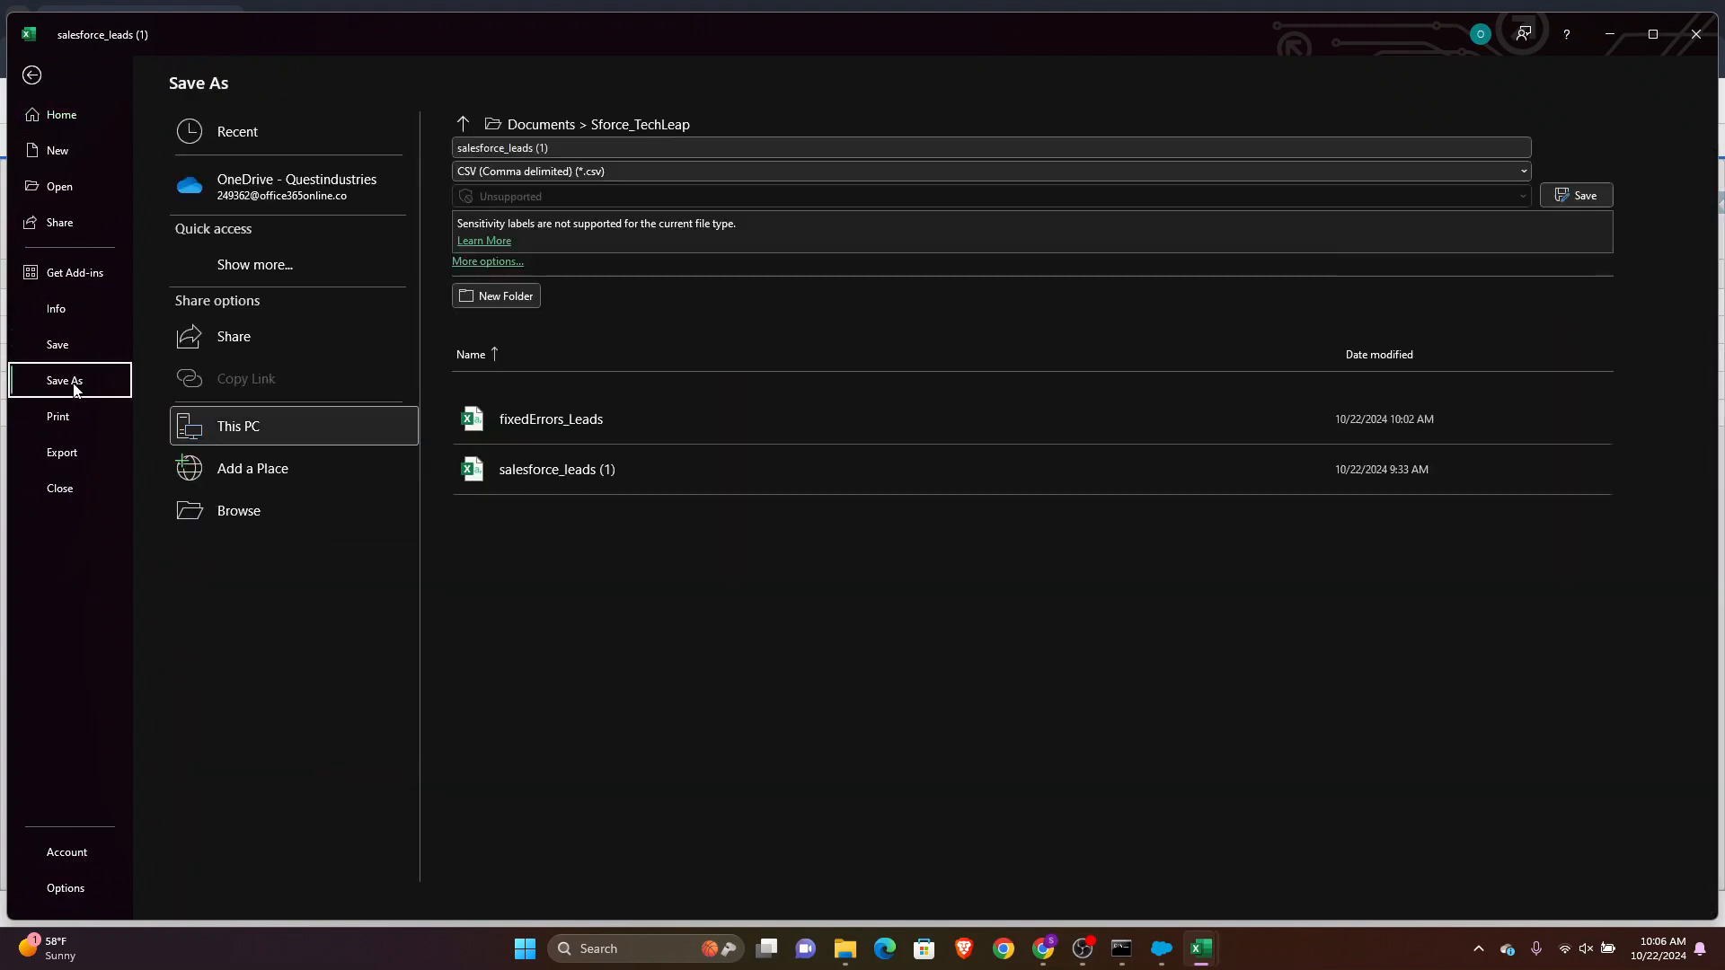
left_click(579, 146)
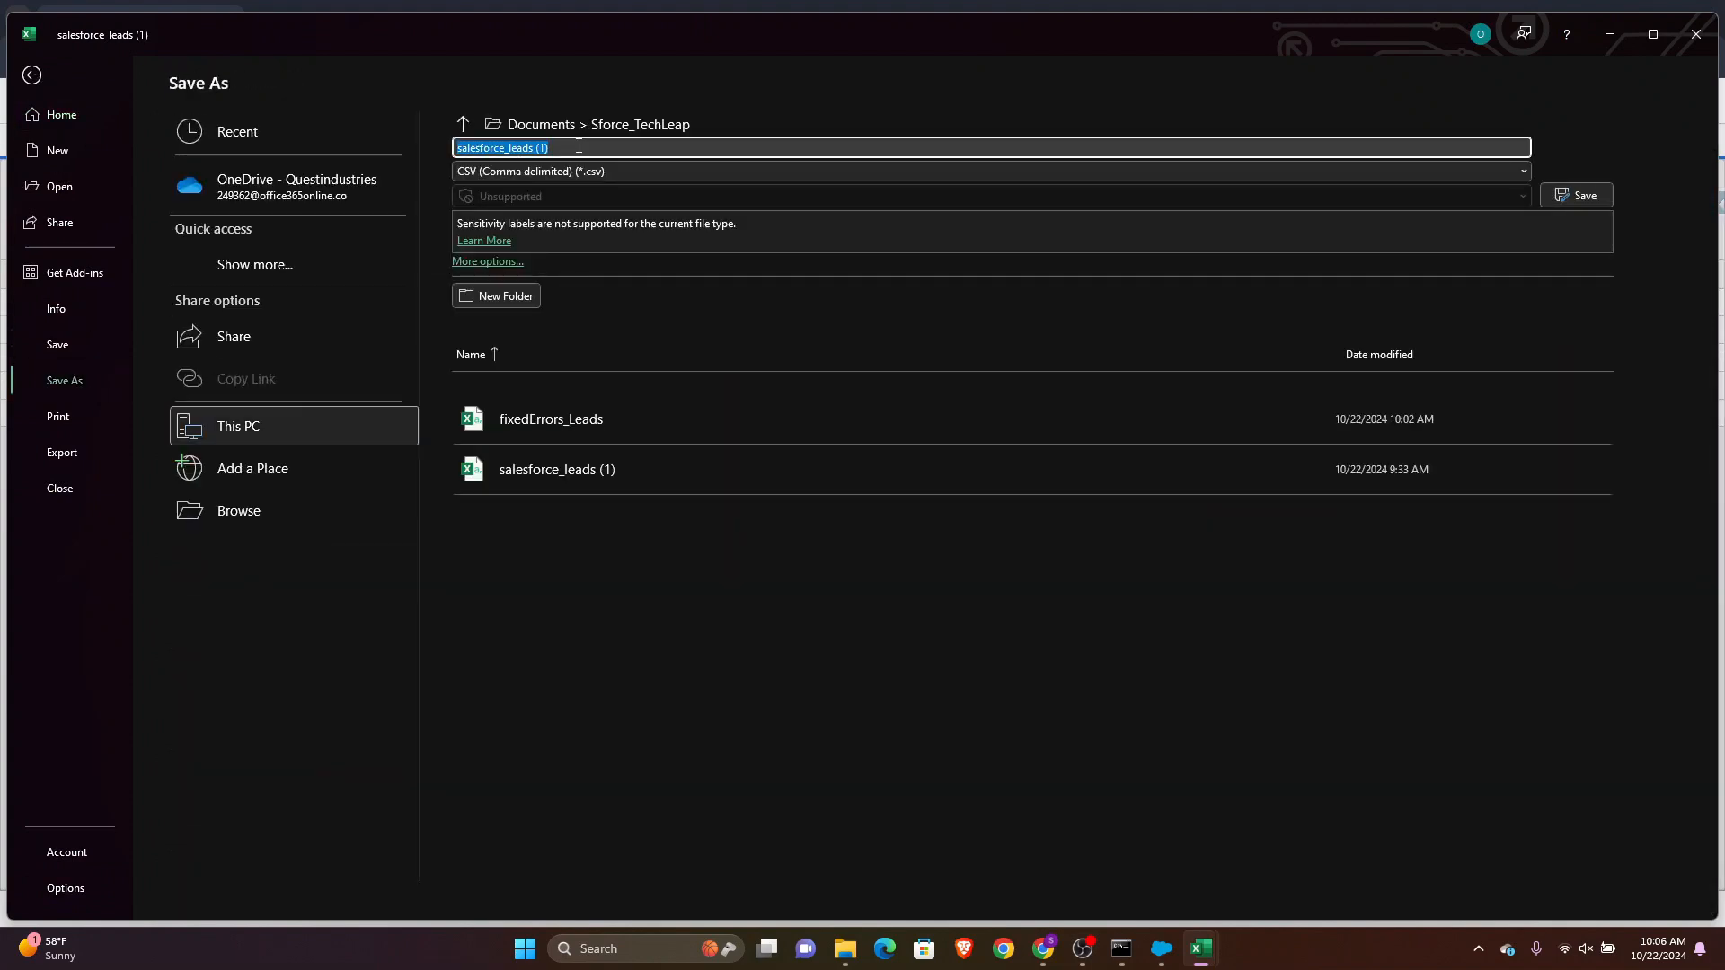
type("Account4Upload")
key("Return")
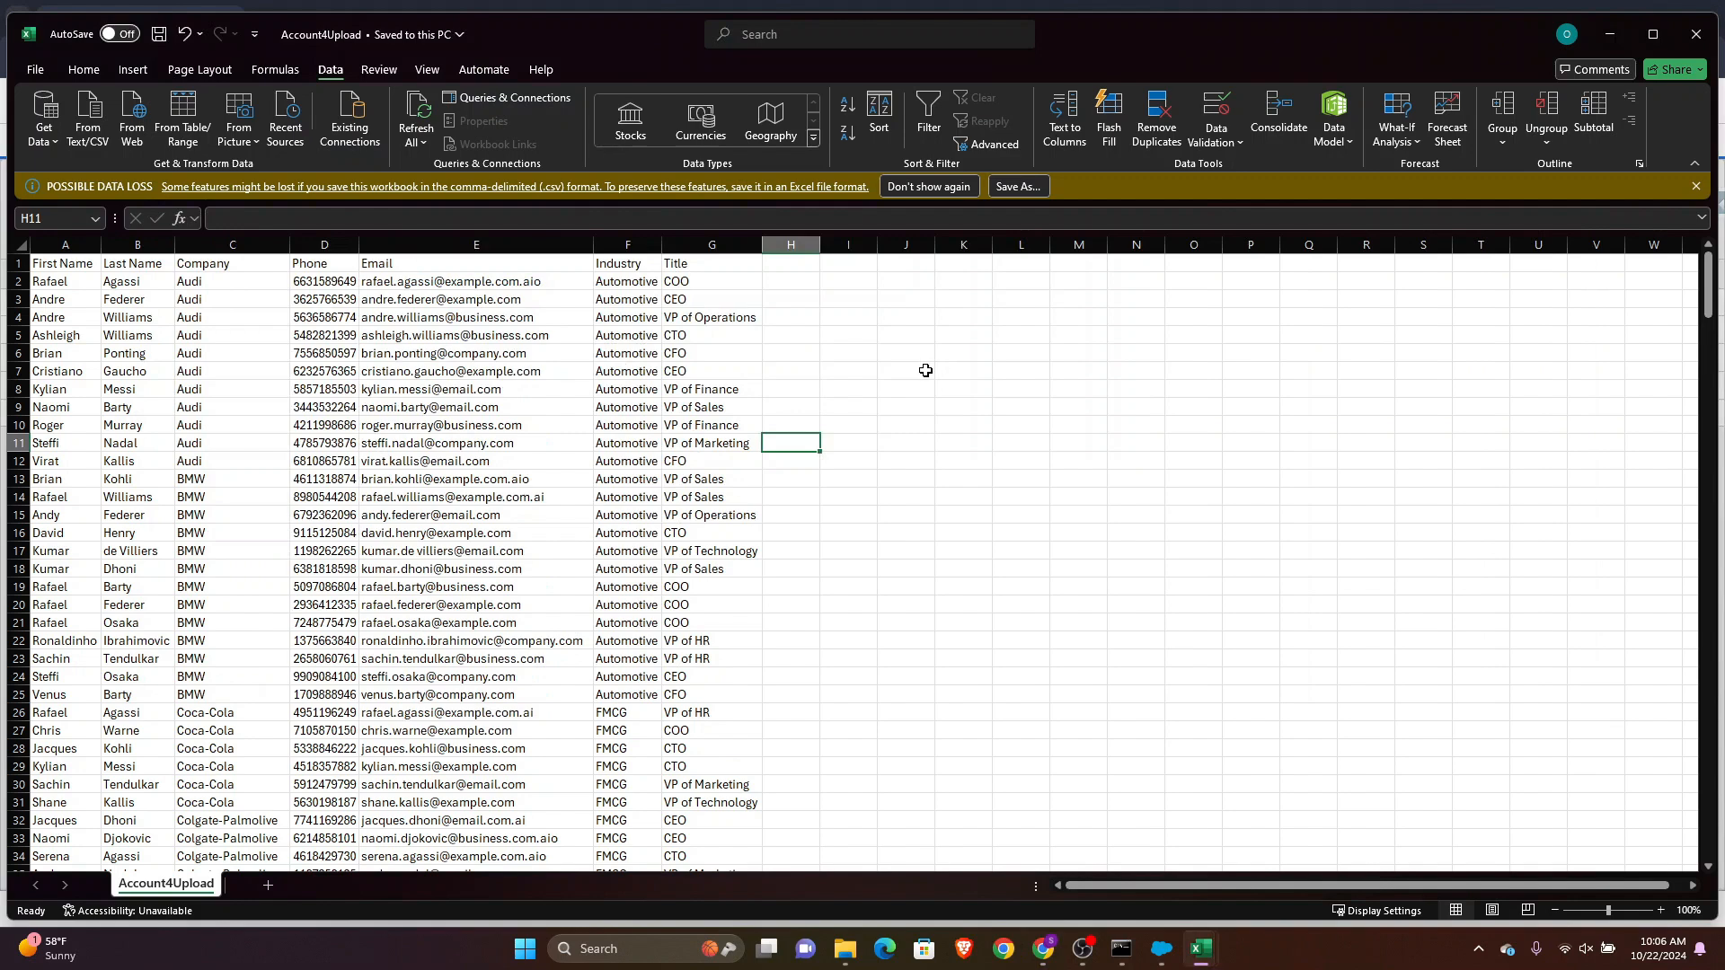
Check the Sforce_TechLeap folder for the new Account4Upload file
key("alt+Tab")
left_click(925, 370)
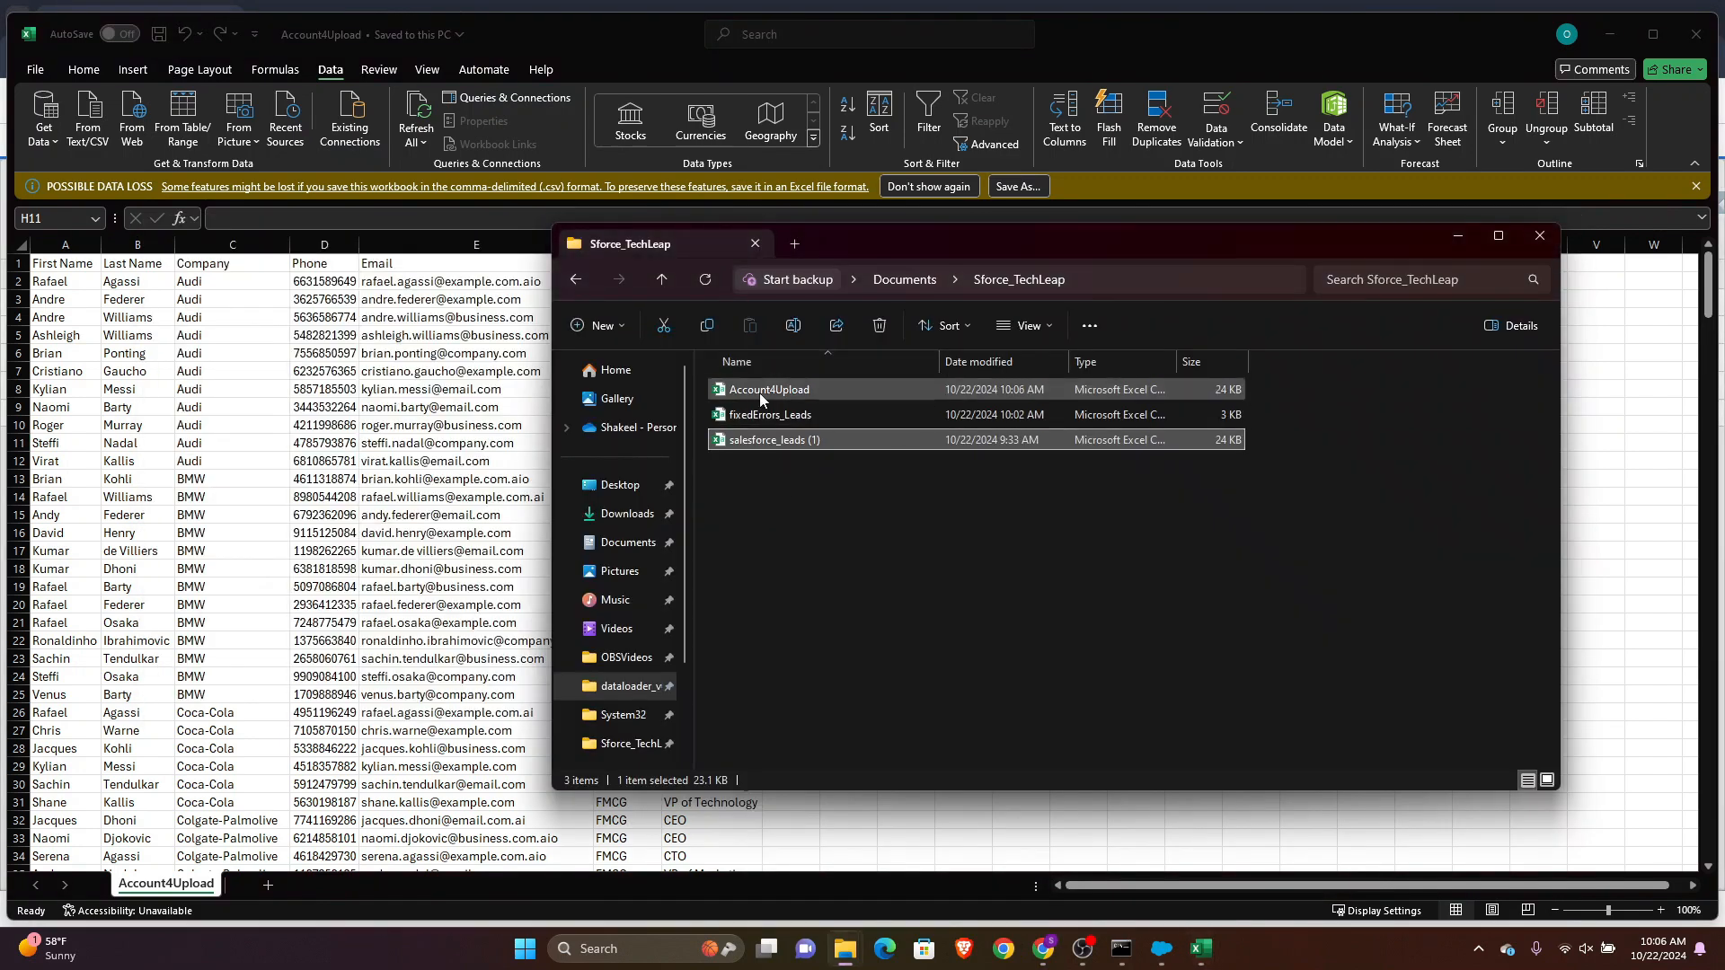
key("alt+Tab")
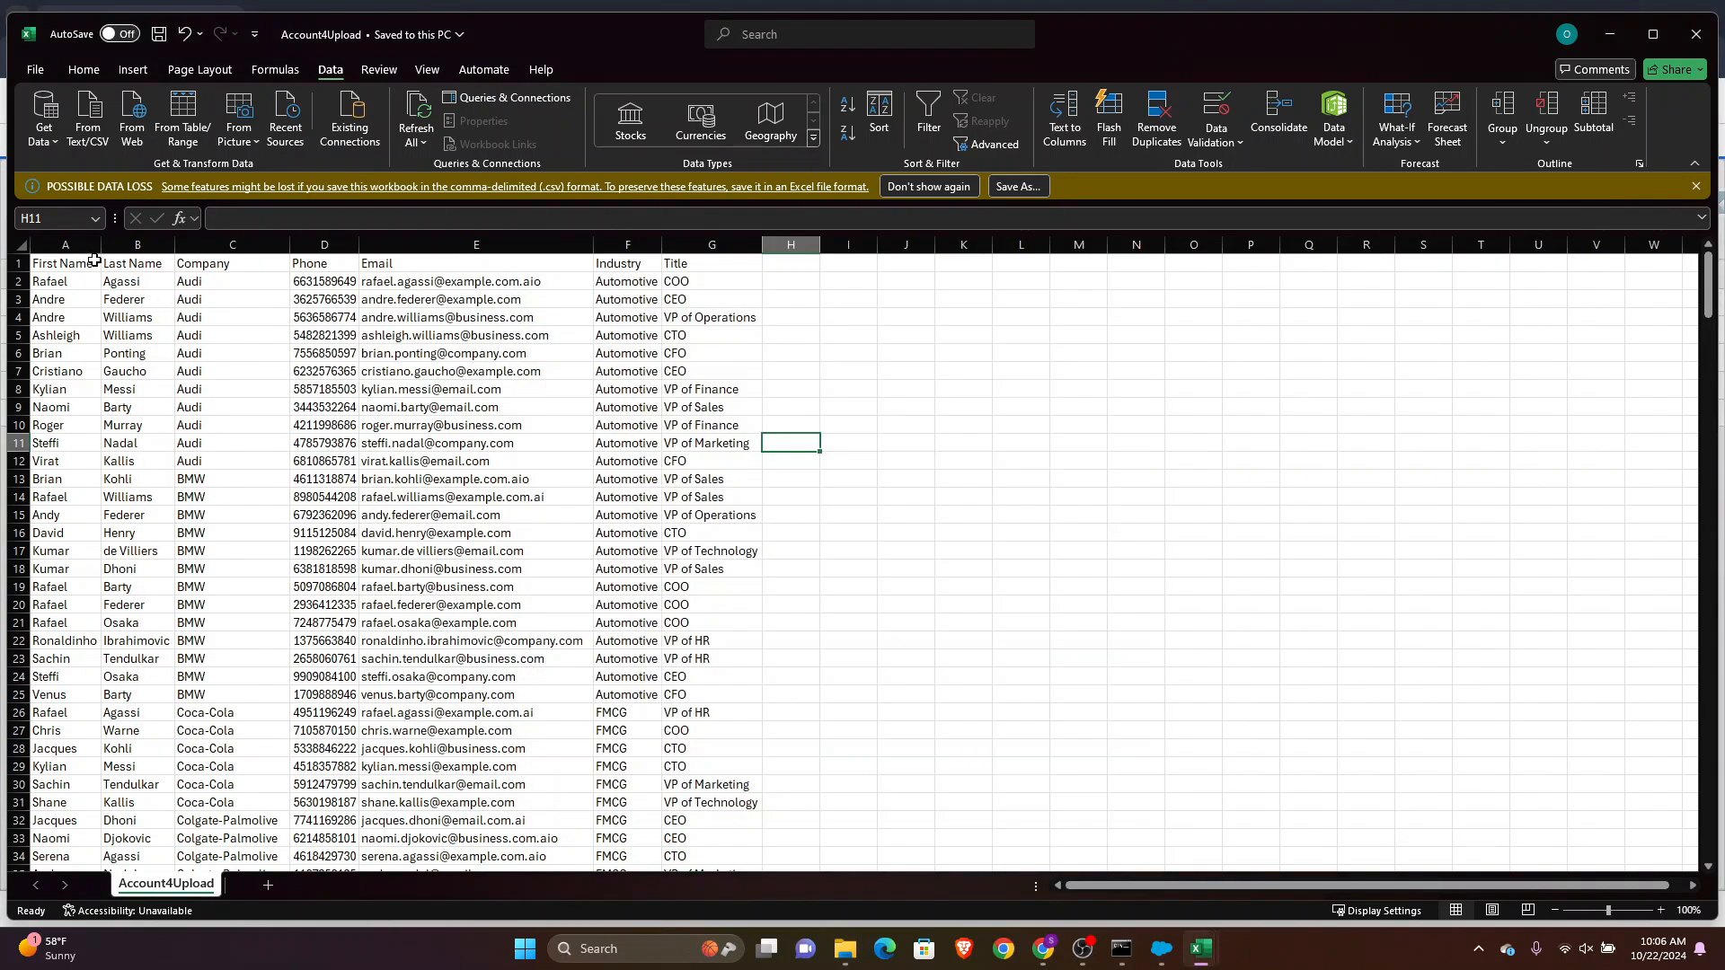
Delete the First Name and Last Name columns
left_click_drag(63, 245, 129, 245)
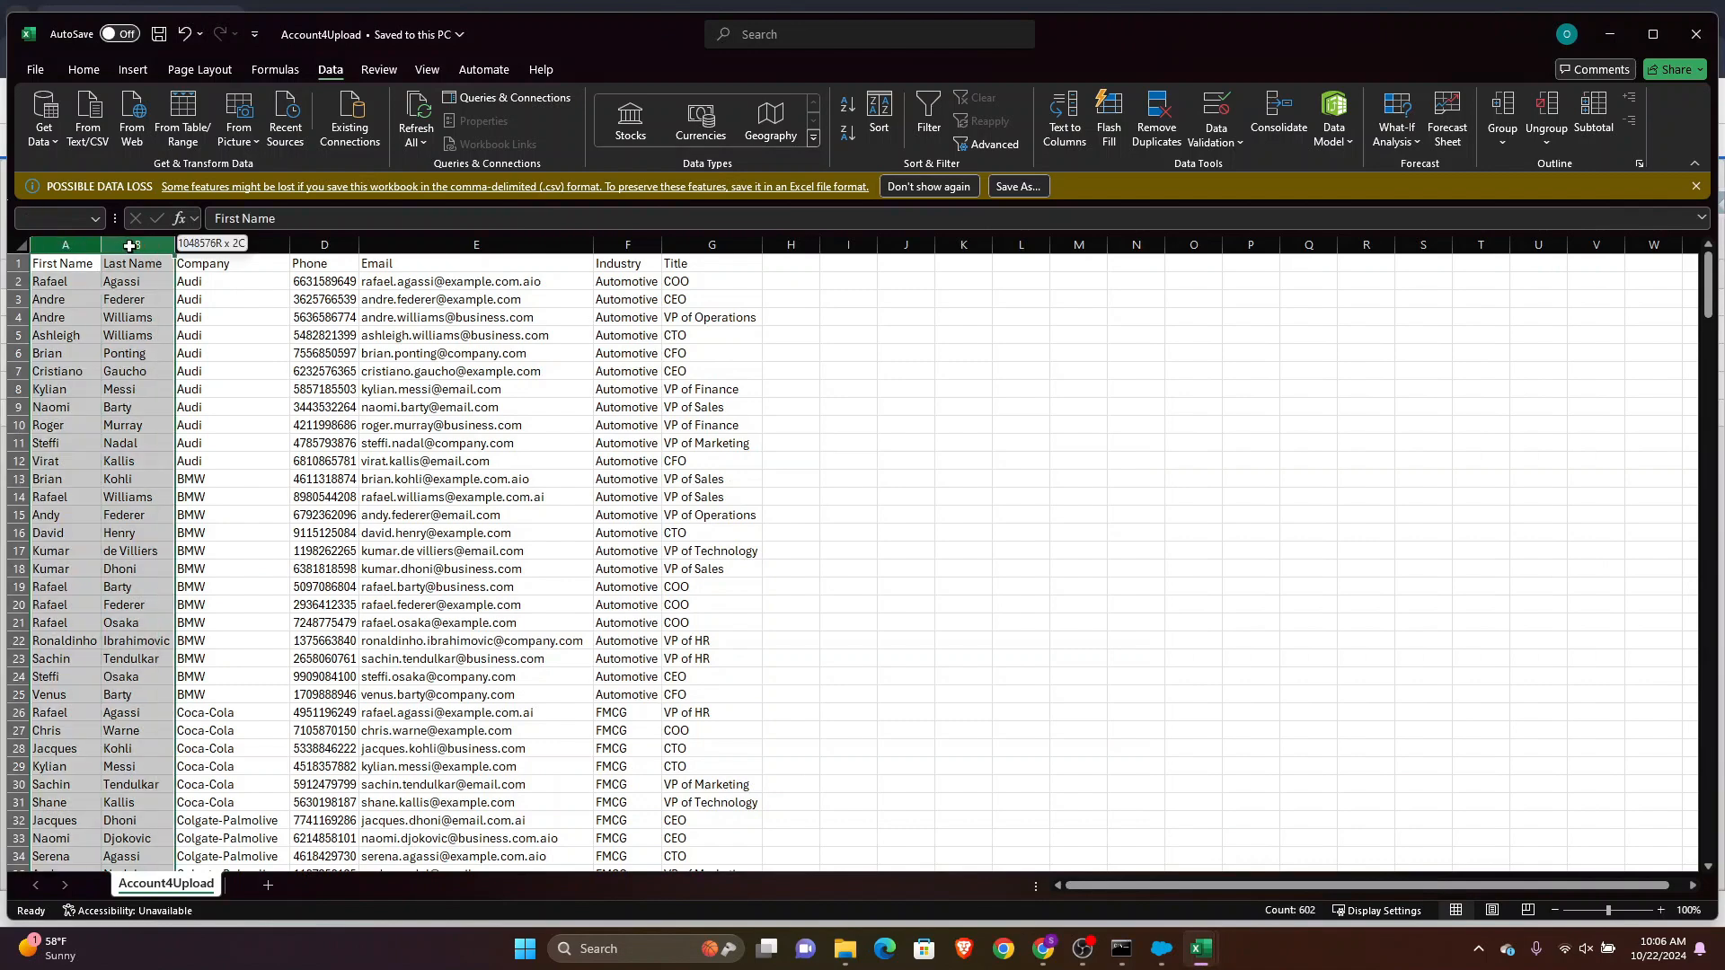
right_click(129, 245)
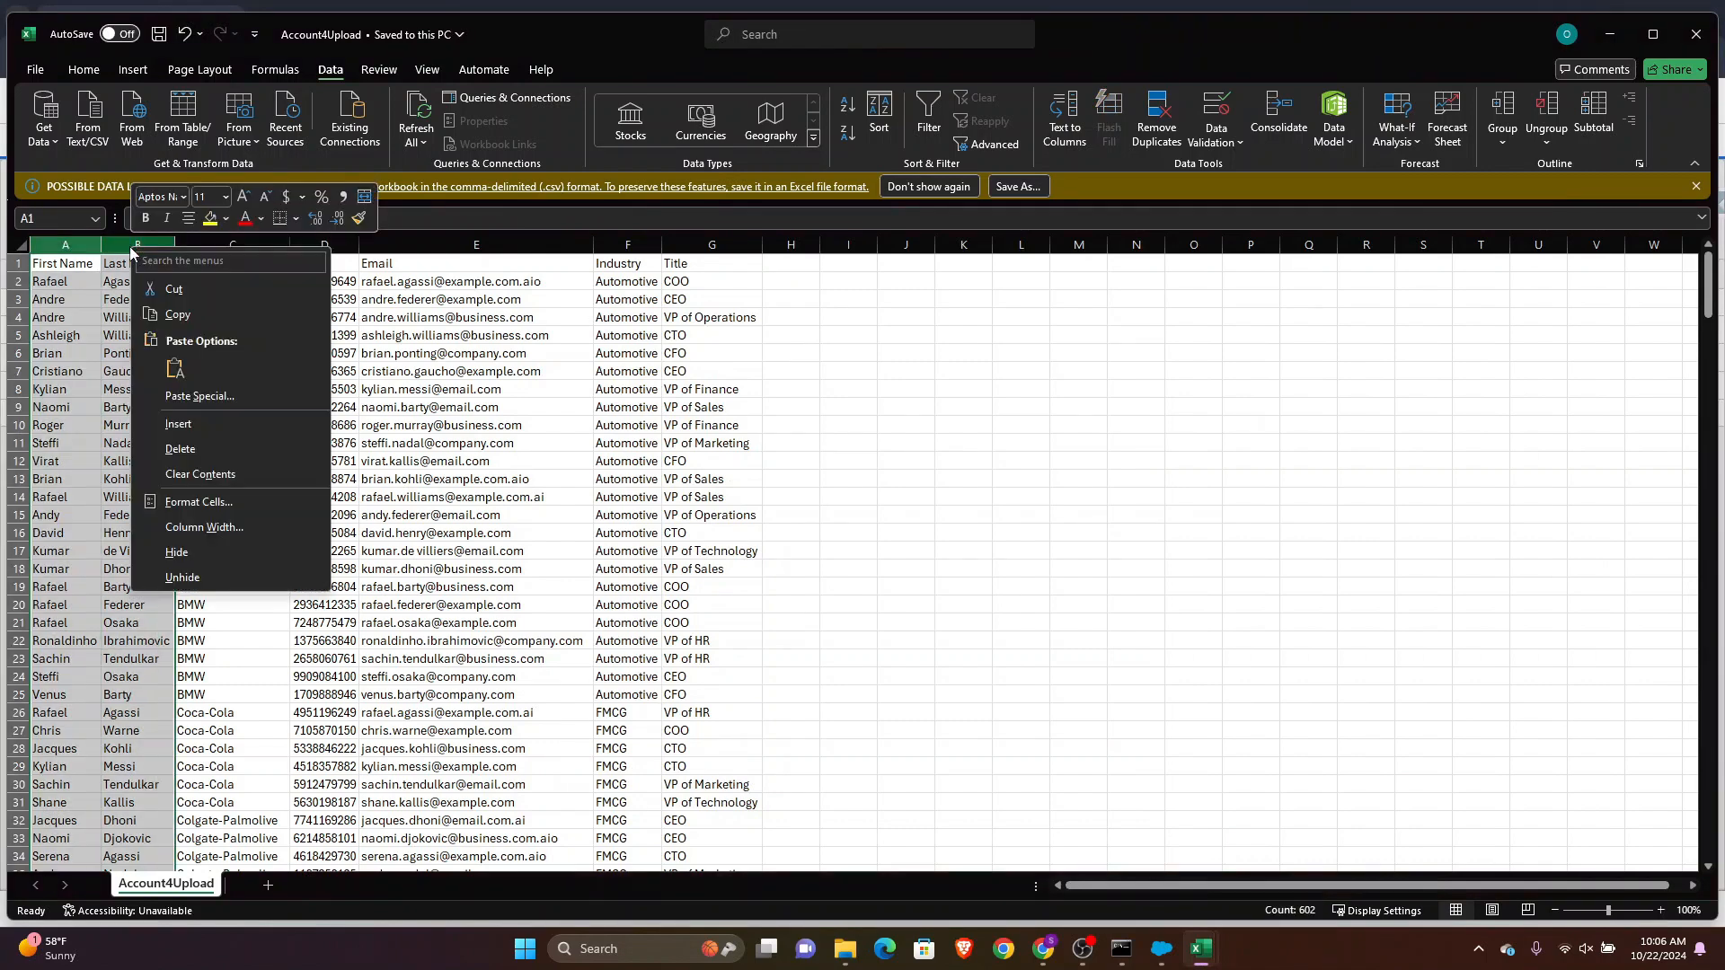
left_click(198, 448)
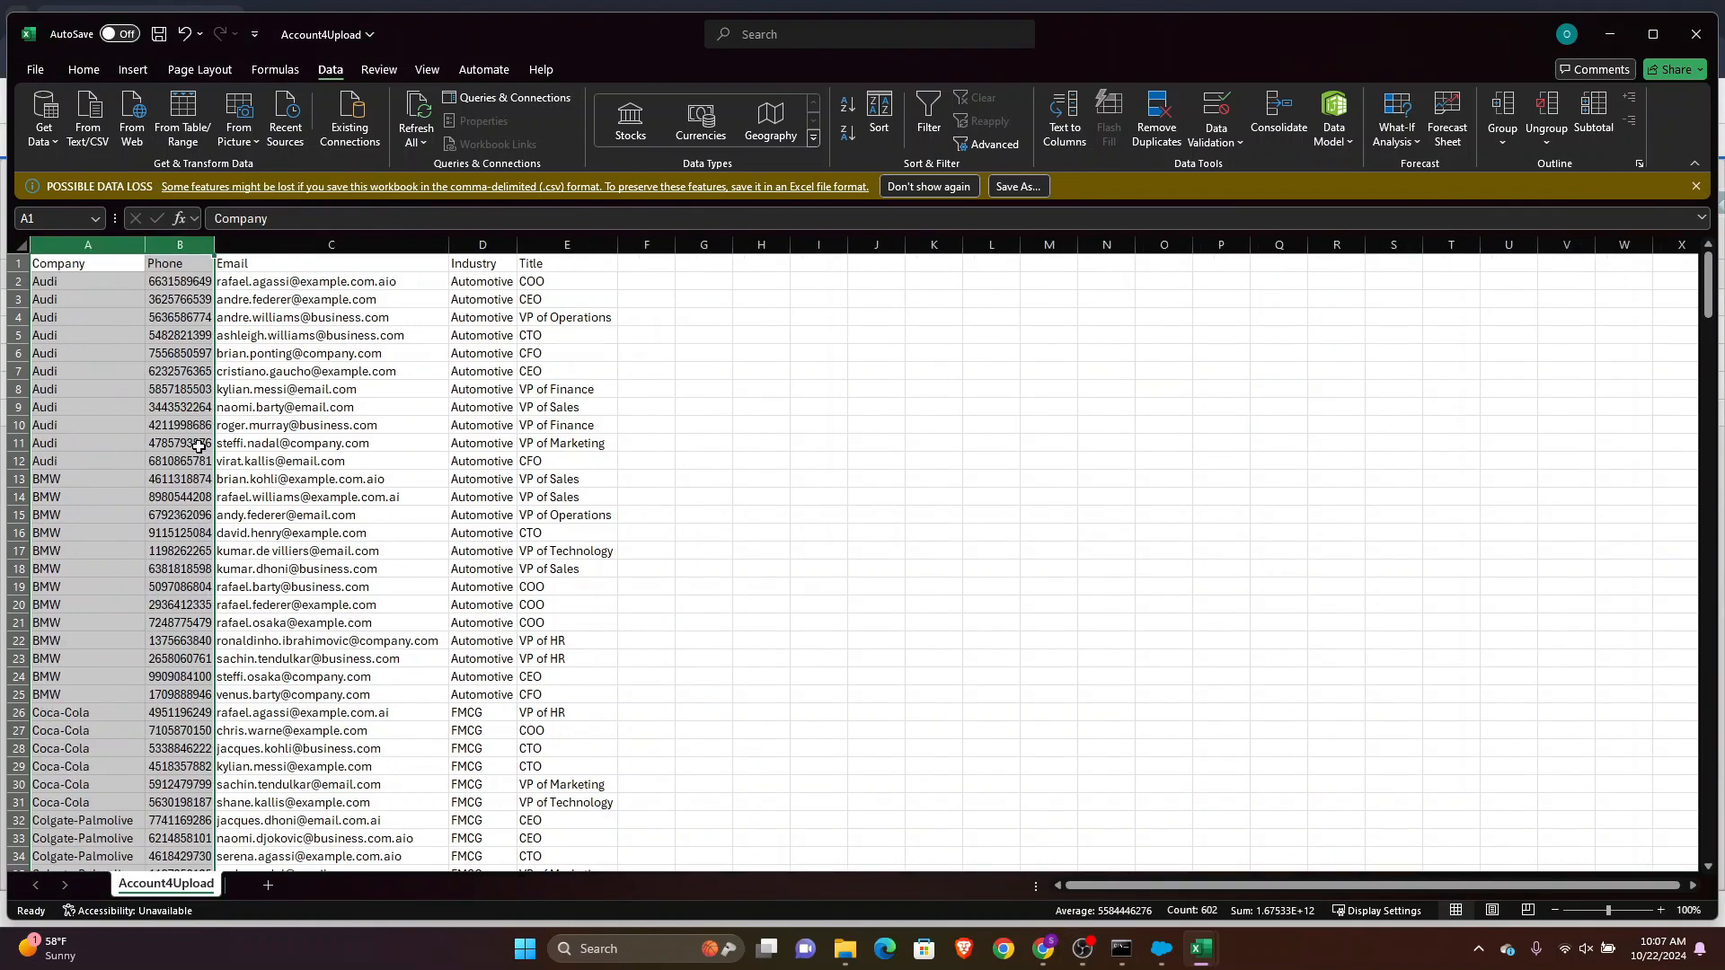
Delete the Phone, Email and Title columns, leaving only Company and Industry
left_click(254, 246)
mouse_move(253, 246)
left_mouse_down()
mouse_move(189, 245)
mouse_move(227, 243)
left_mouse_up()
right_click(230, 244)
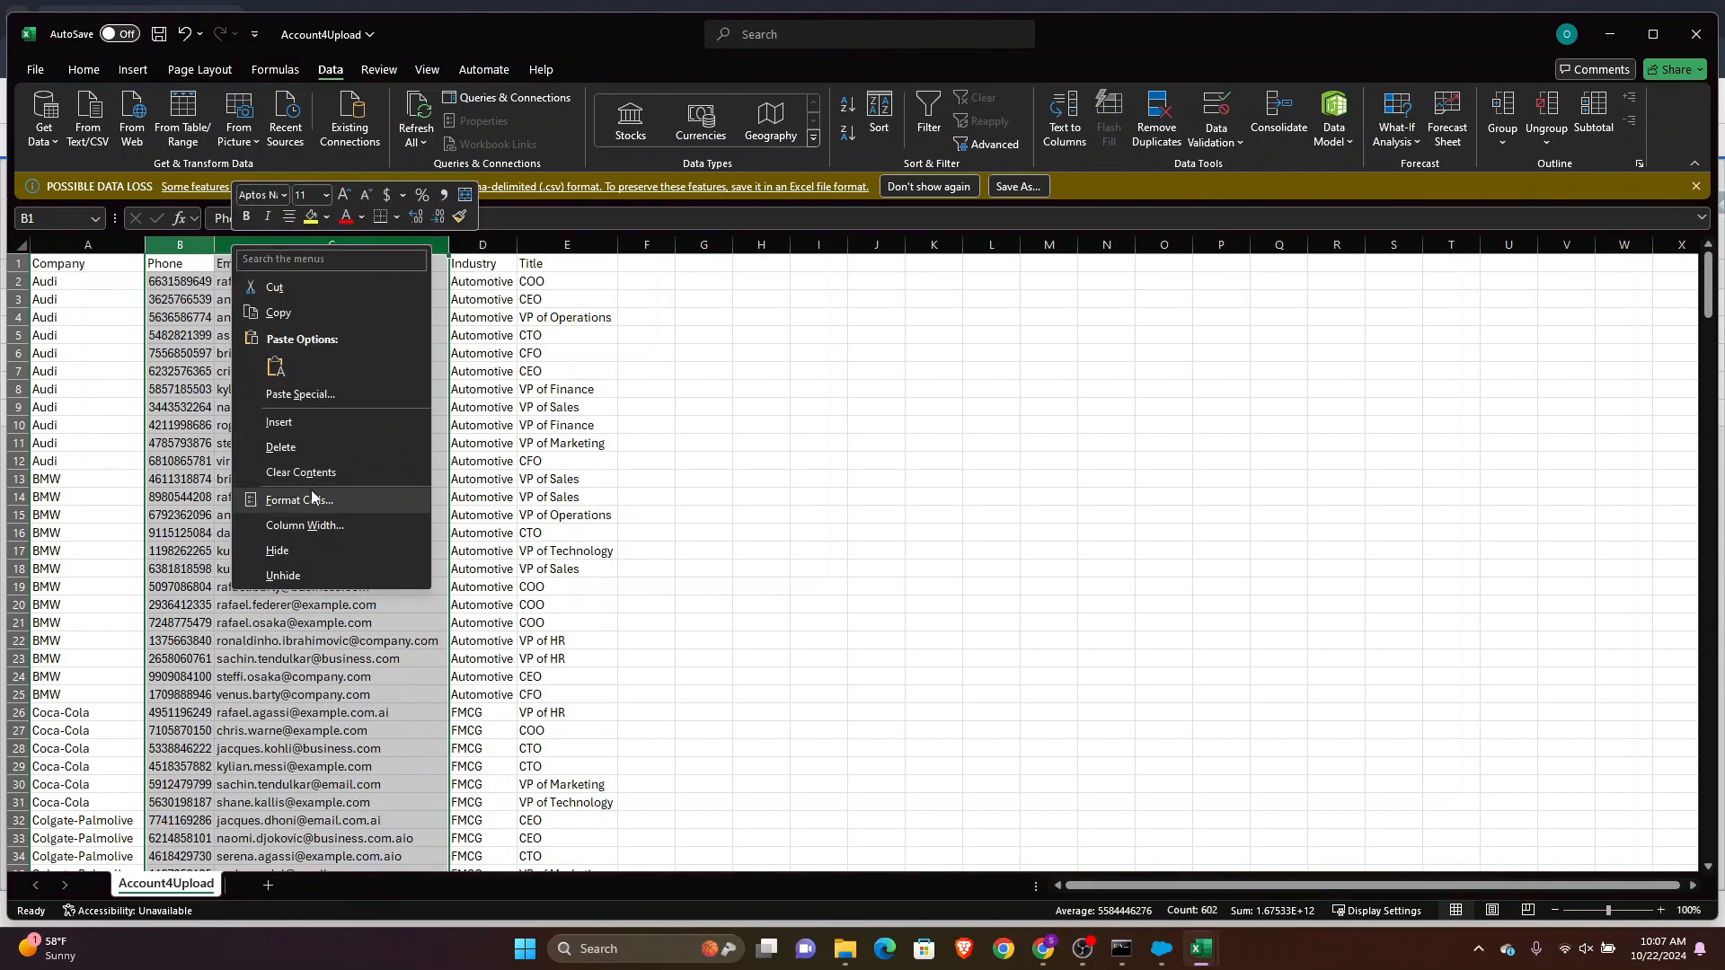
left_click(291, 447)
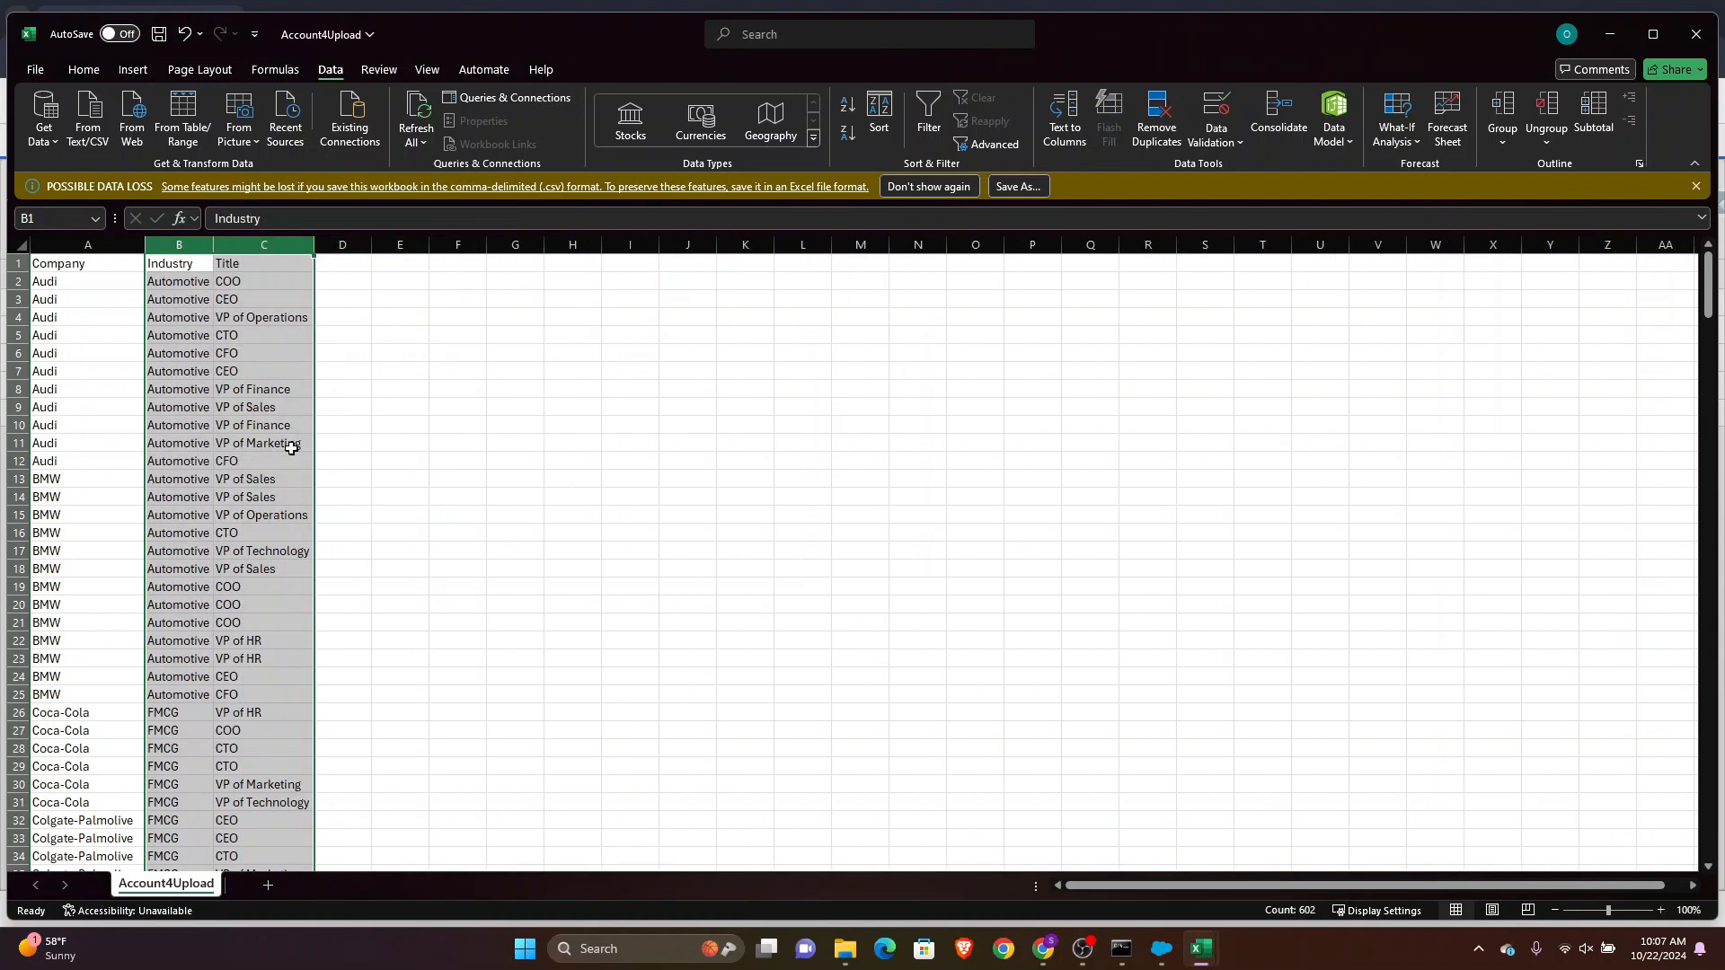
left_click(259, 245)
right_click(259, 247)
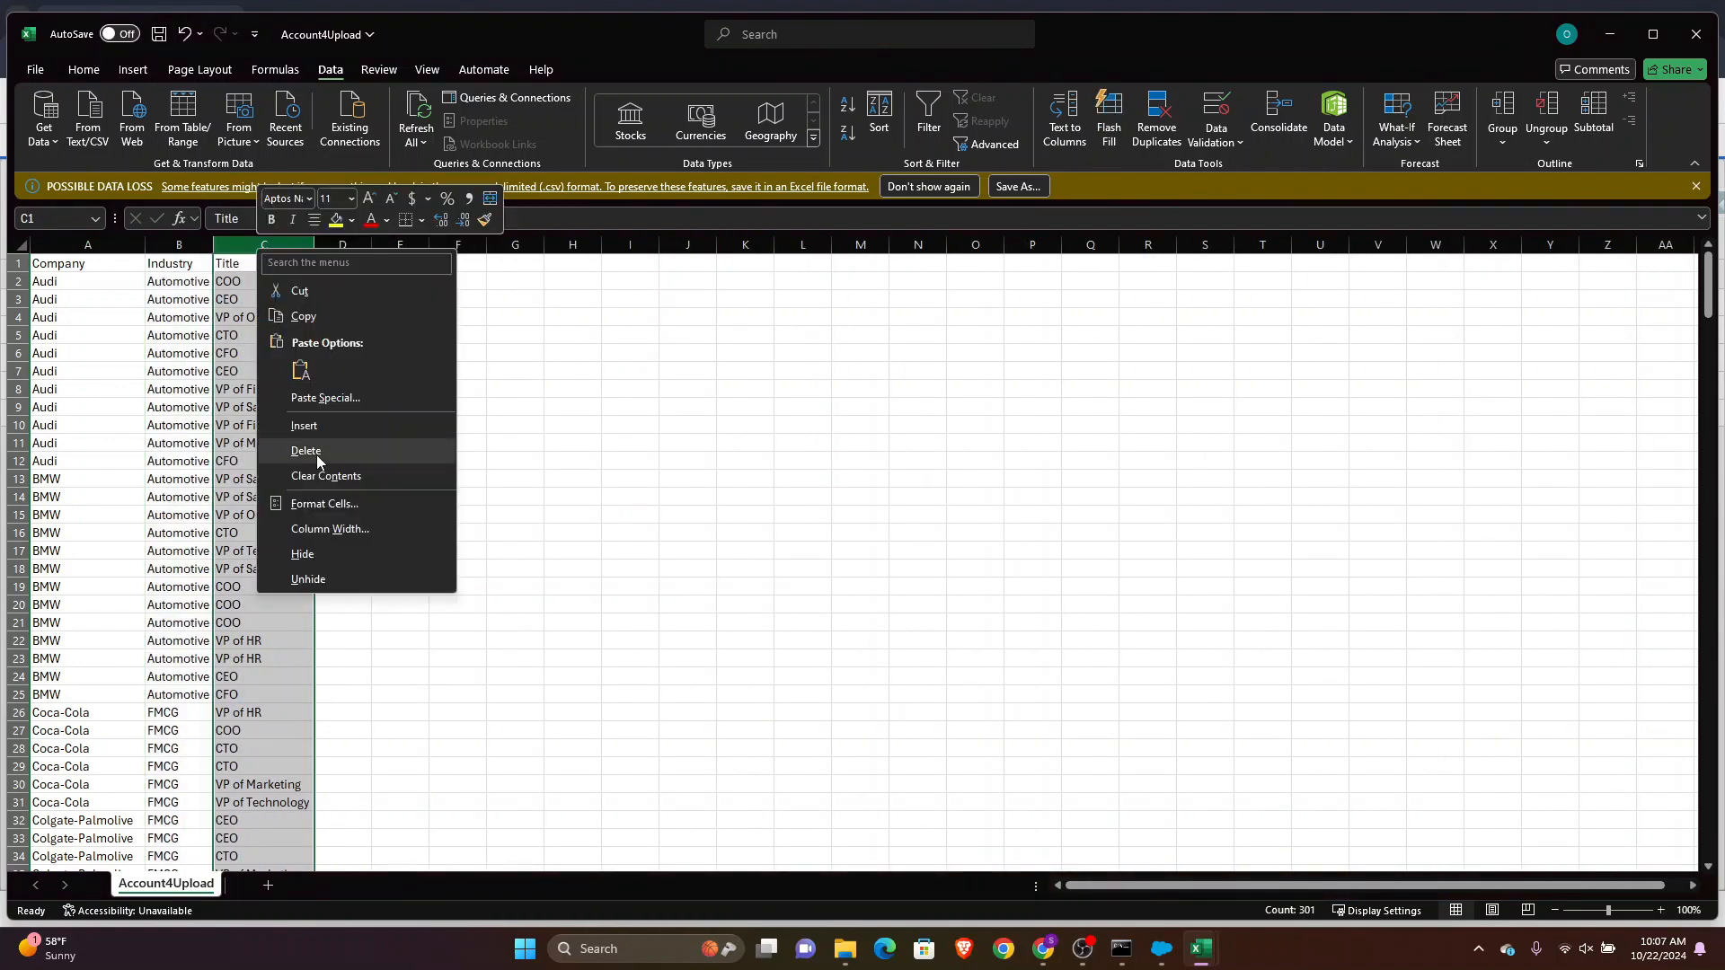
left_click(305, 450)
left_click(196, 274)
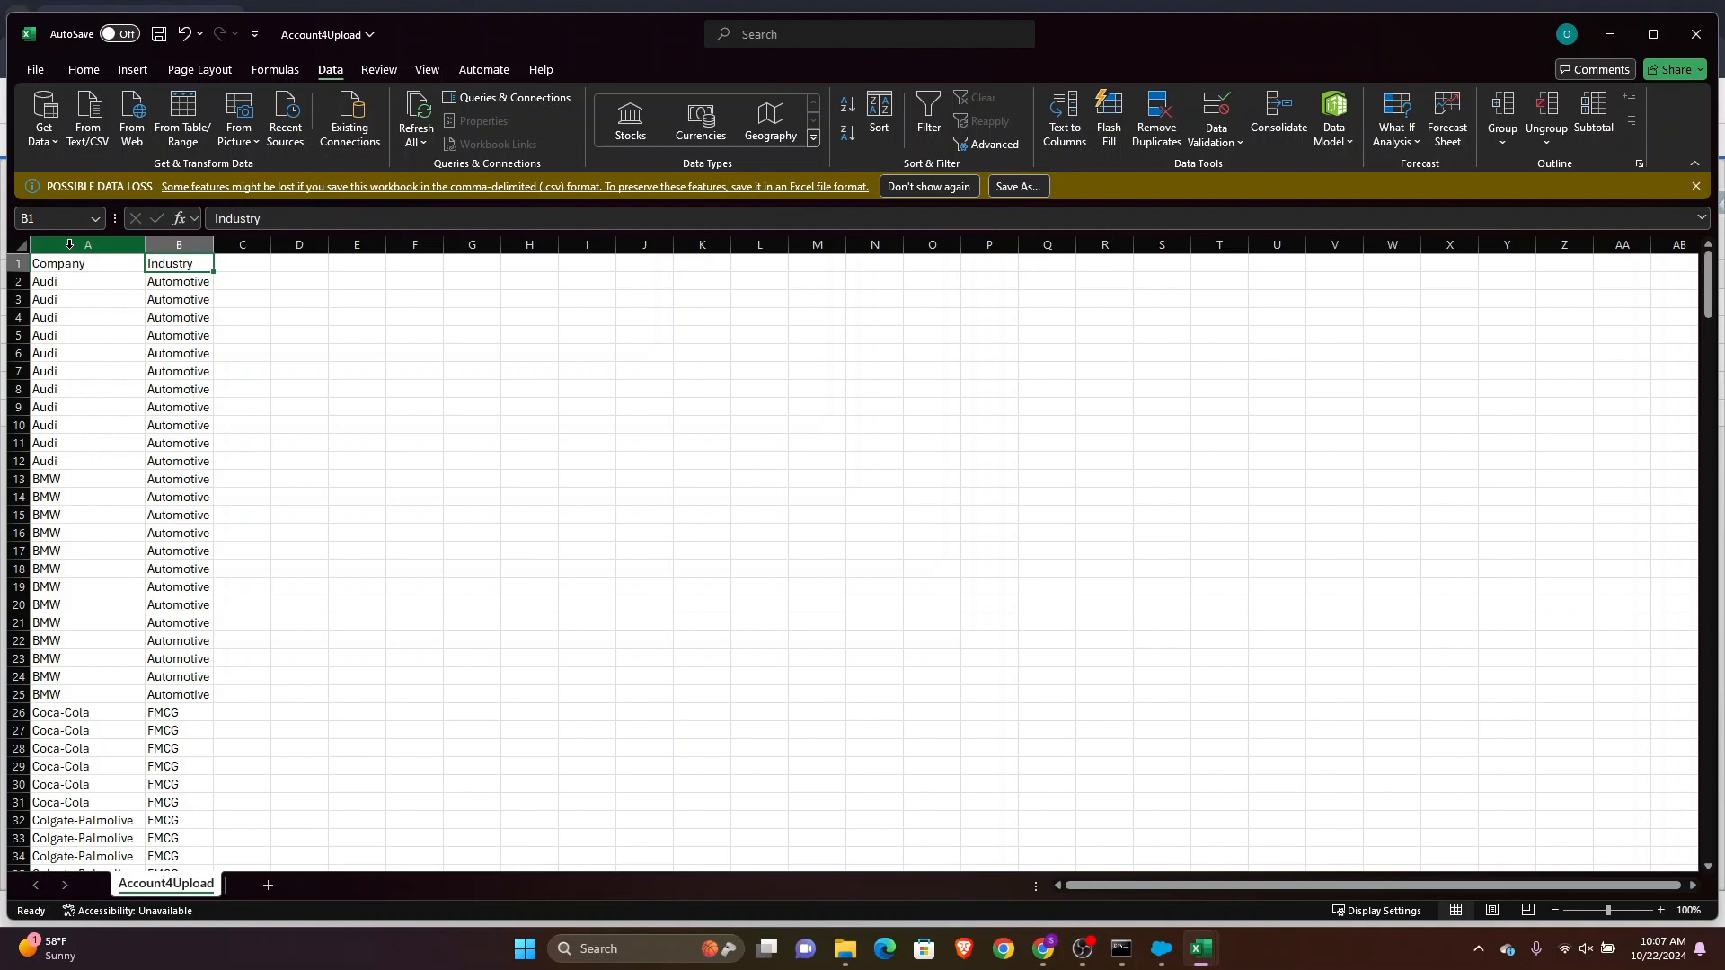
Remove duplicate rows across the Company and Industry columns
left_click_drag(69, 245, 145, 257)
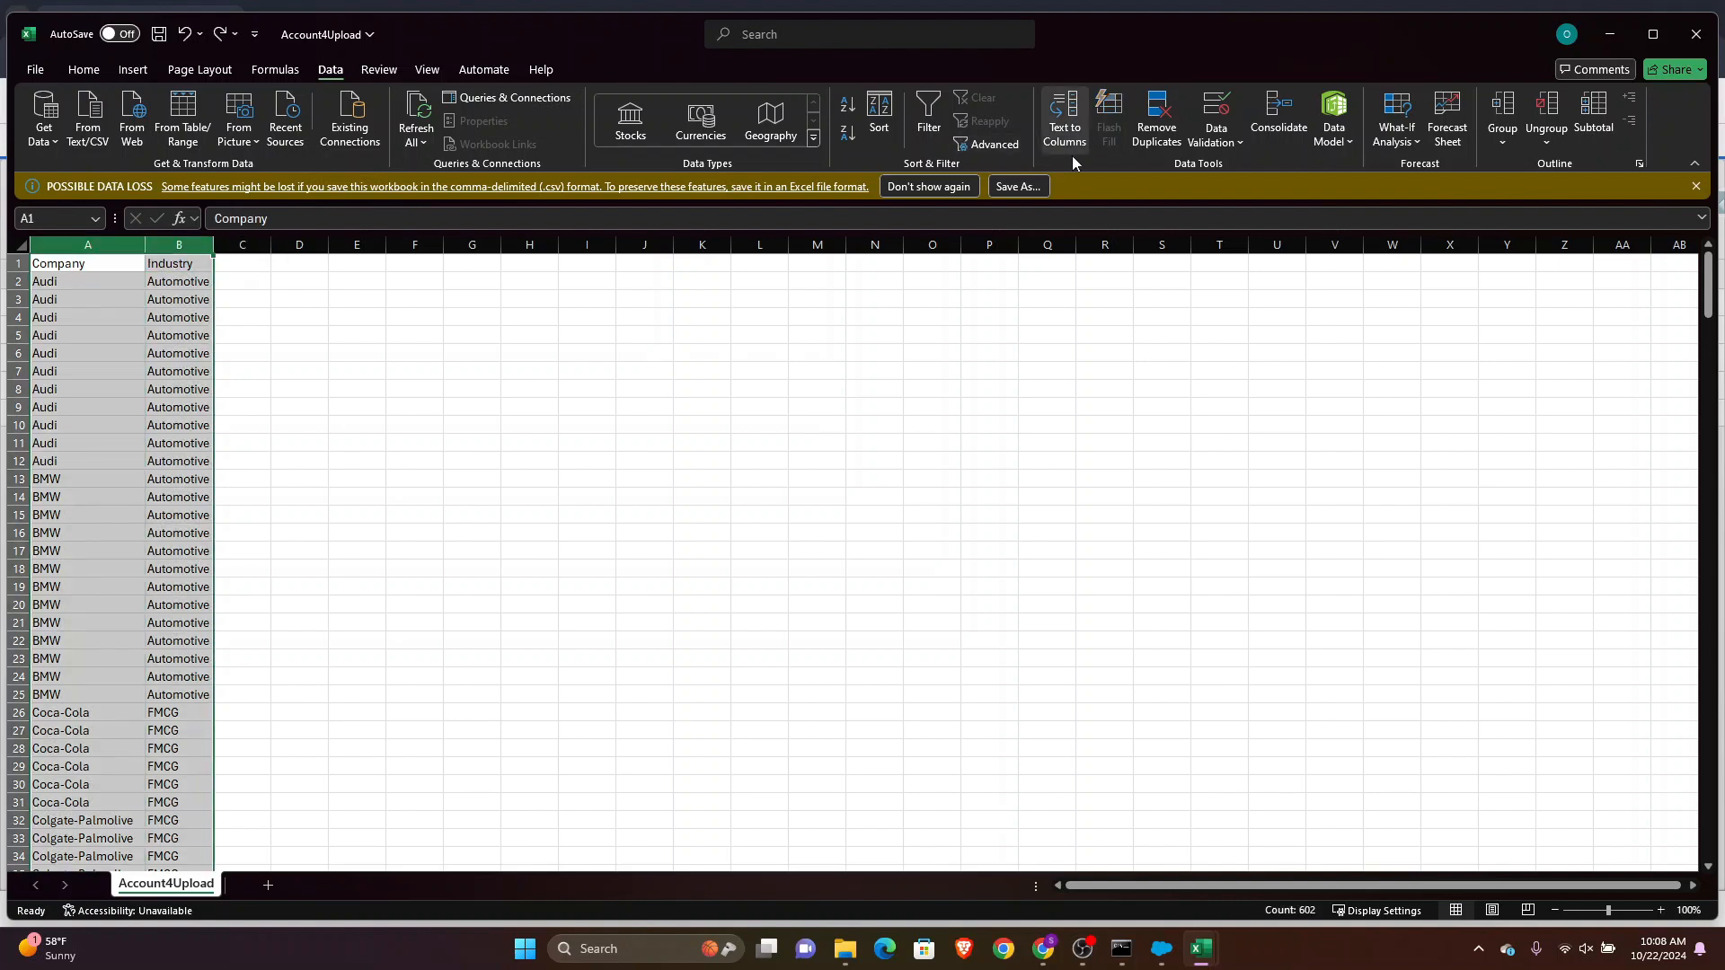
left_click(1156, 132)
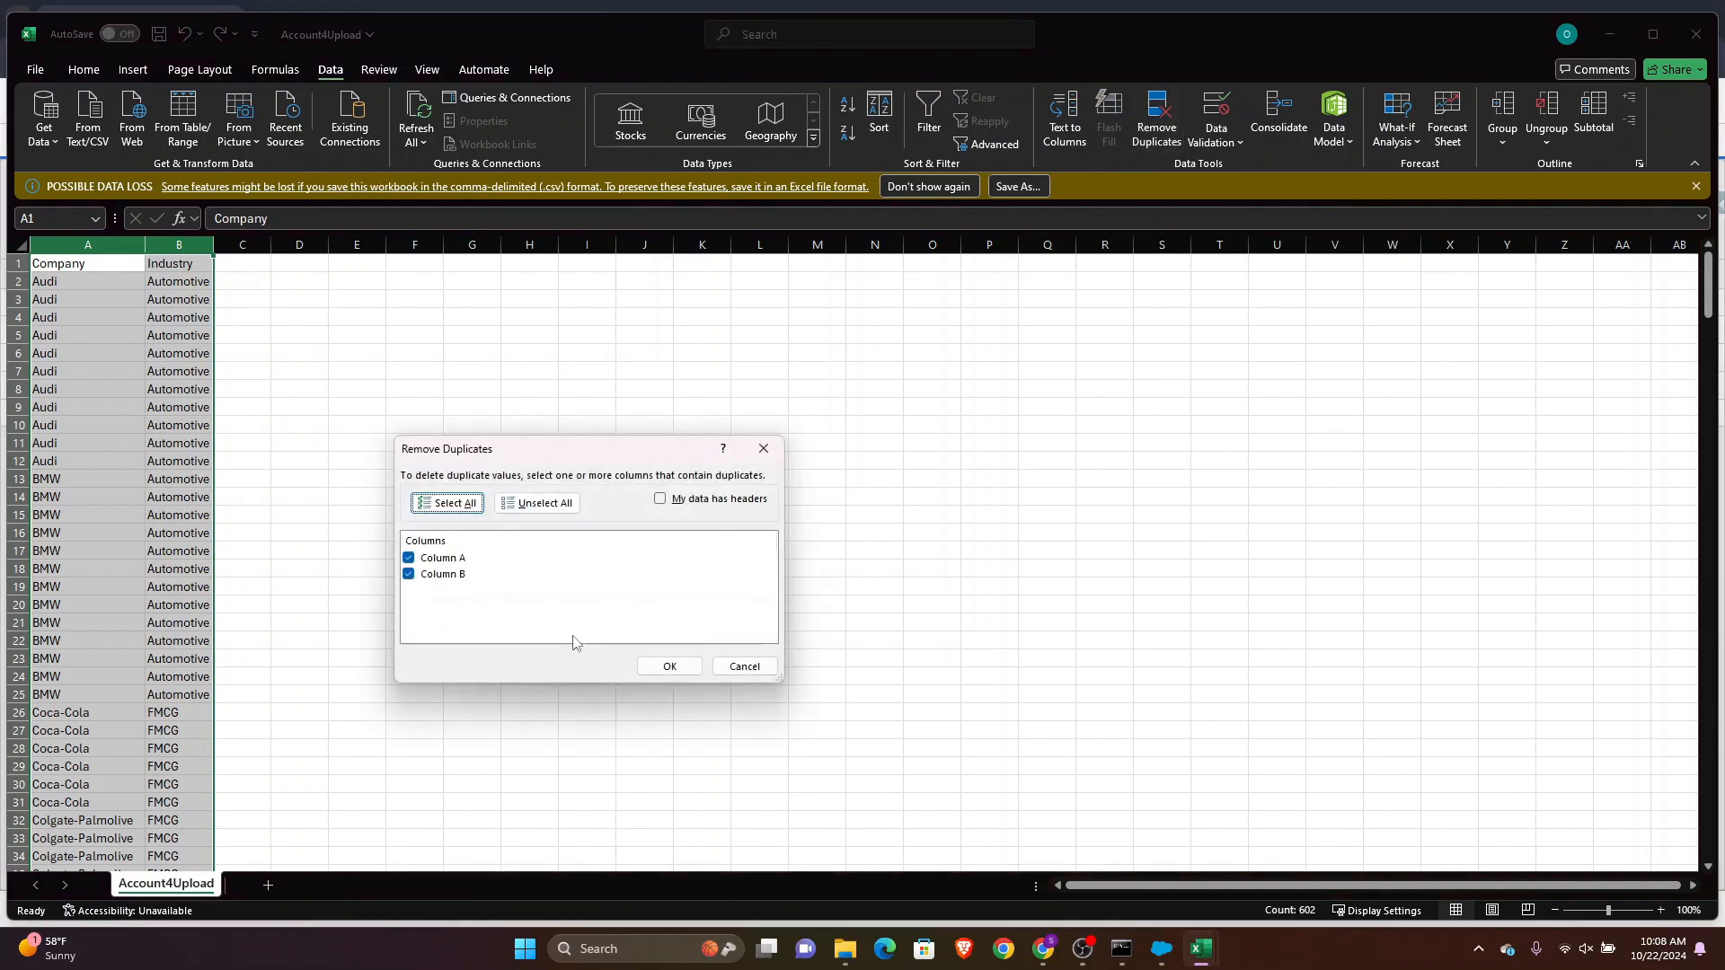
left_click(672, 665)
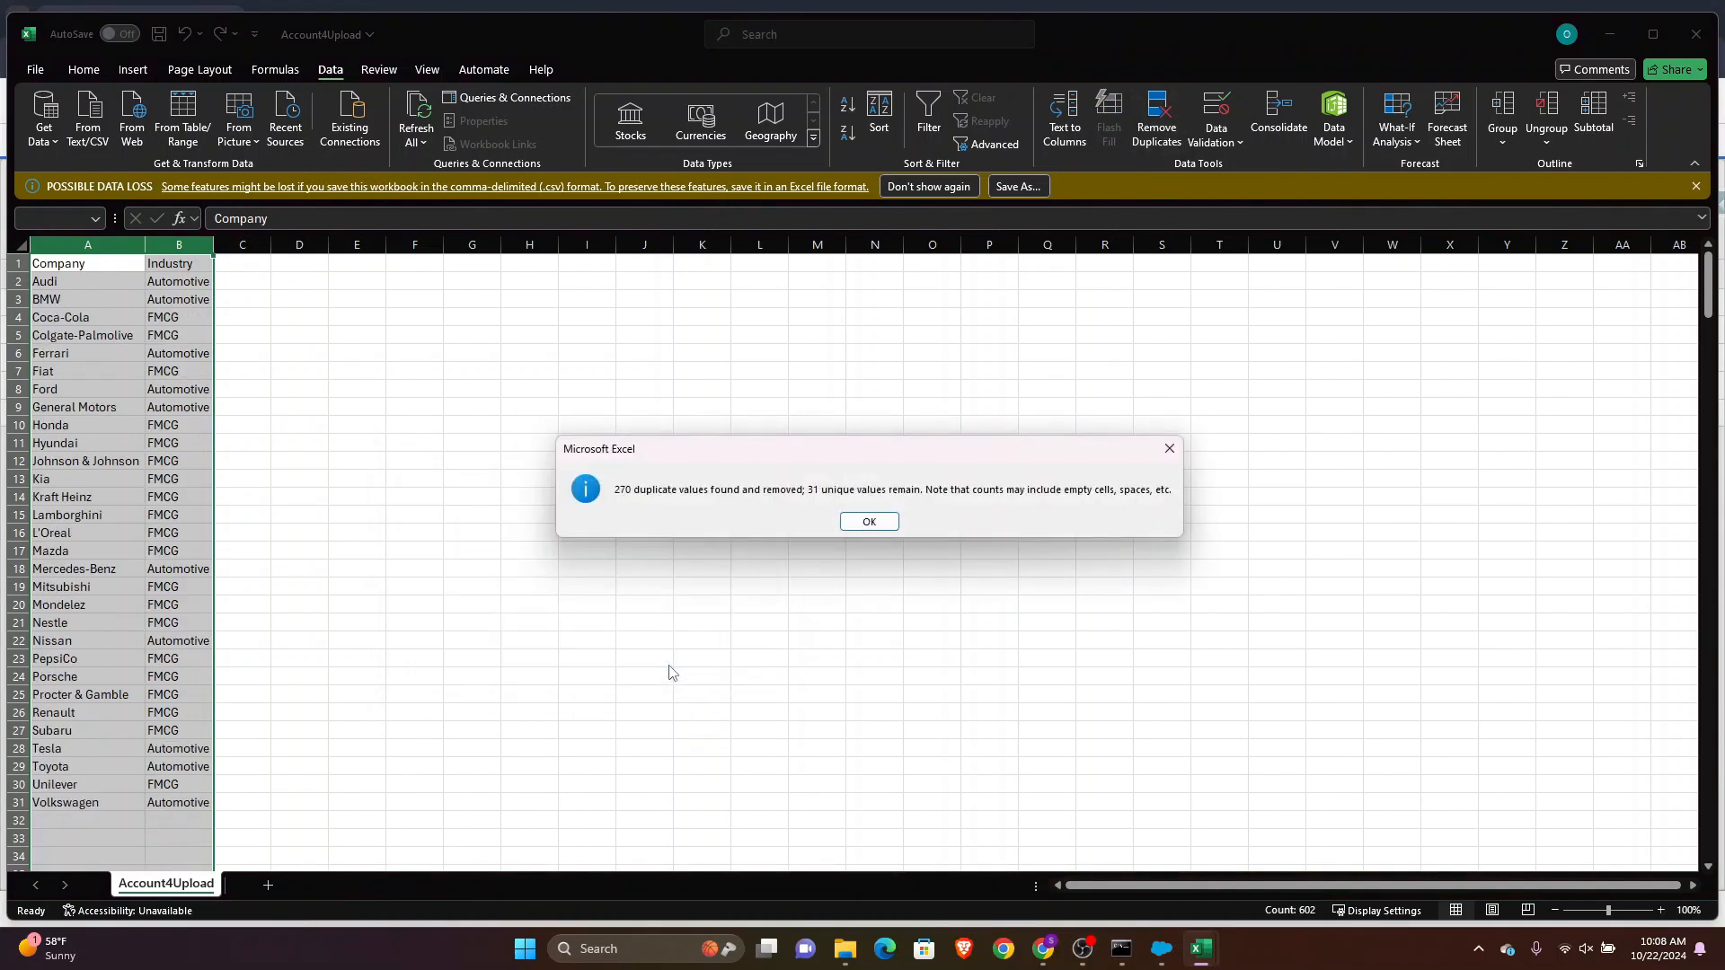
left_click(868, 522)
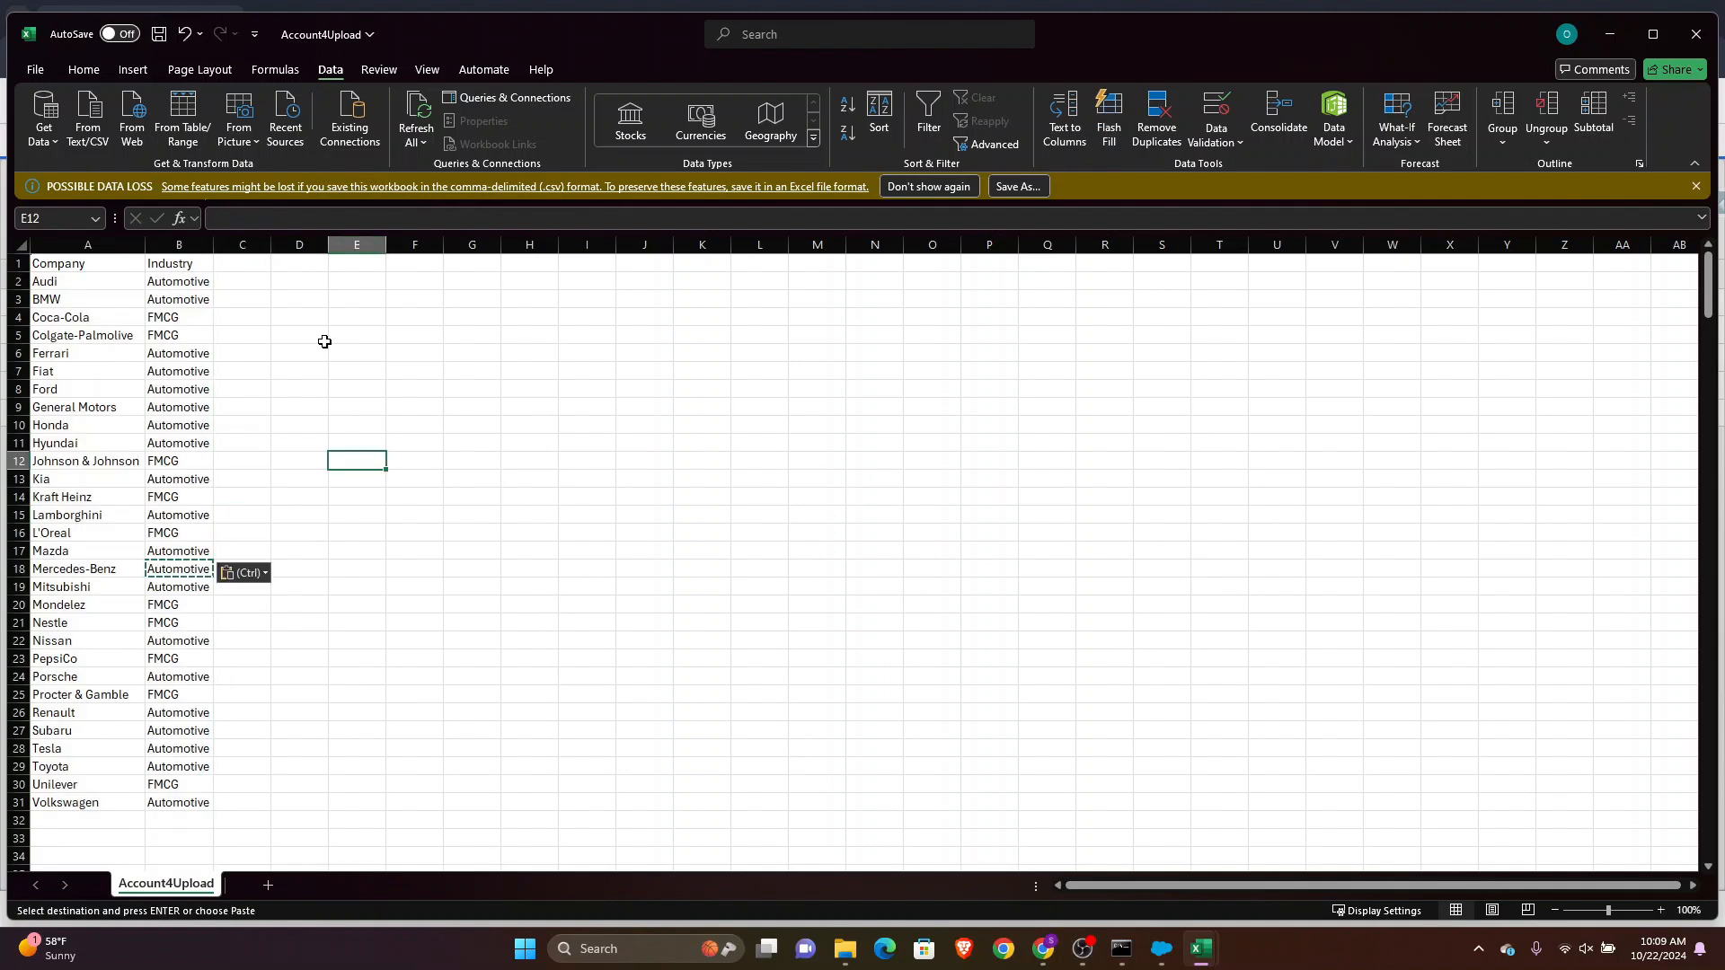
Save the Account4Upload workbook and minimize it
left_click(285, 692)
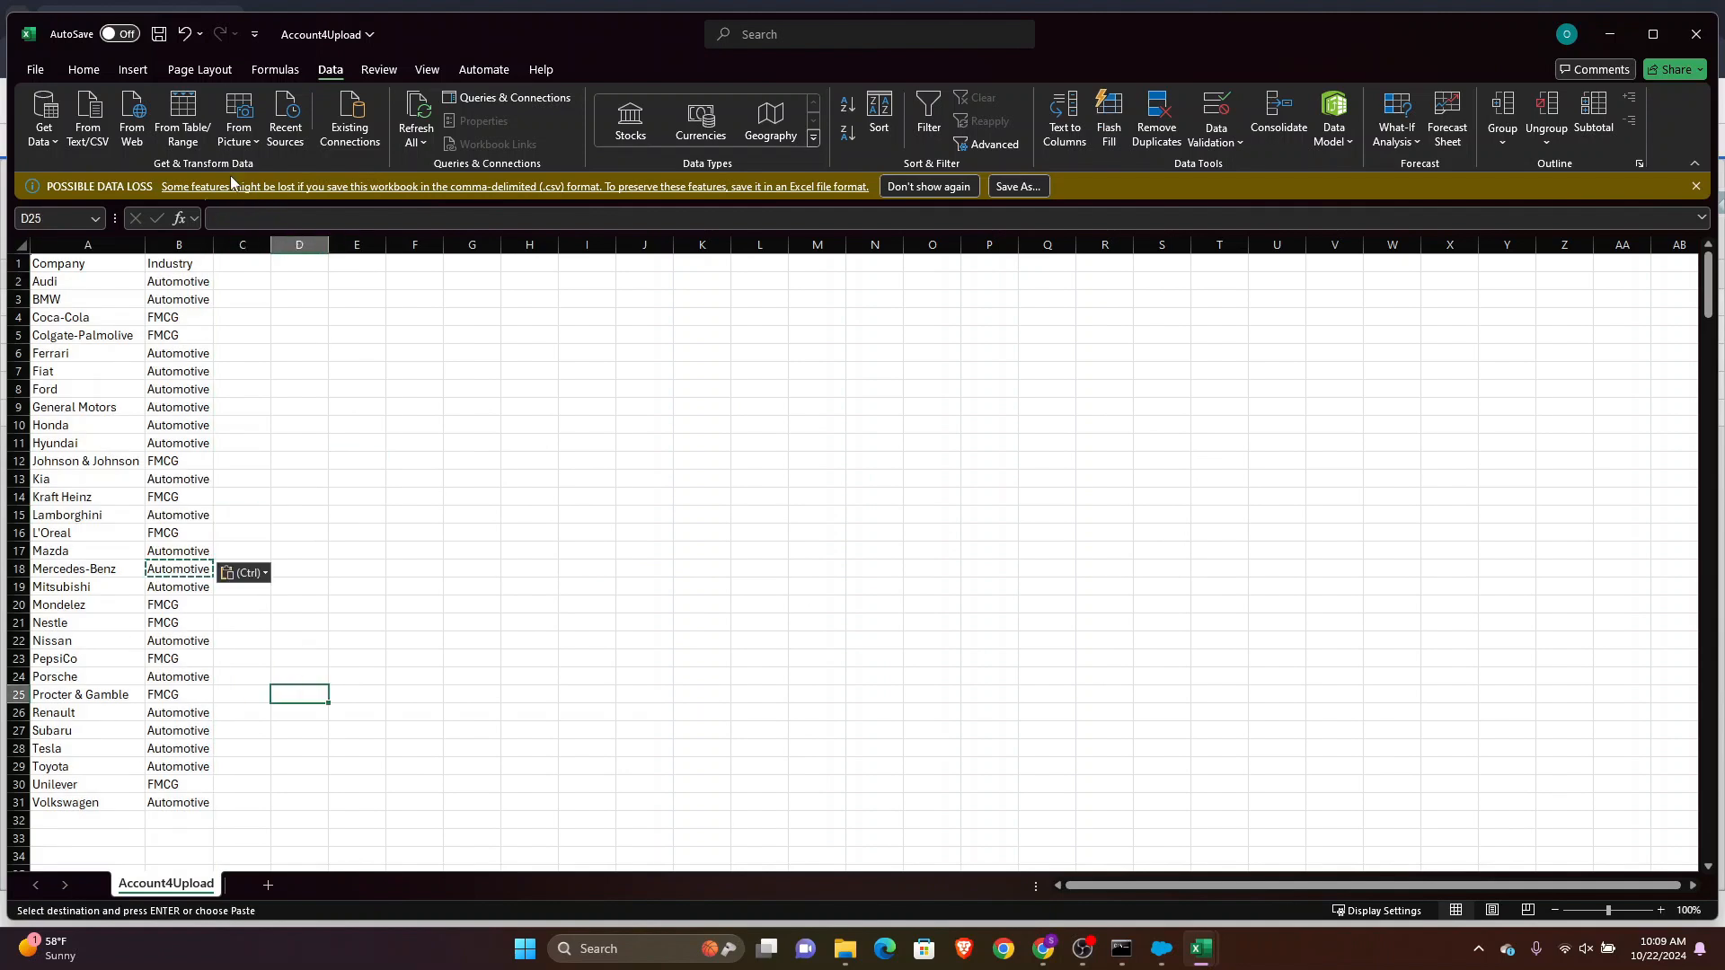
left_click(158, 34)
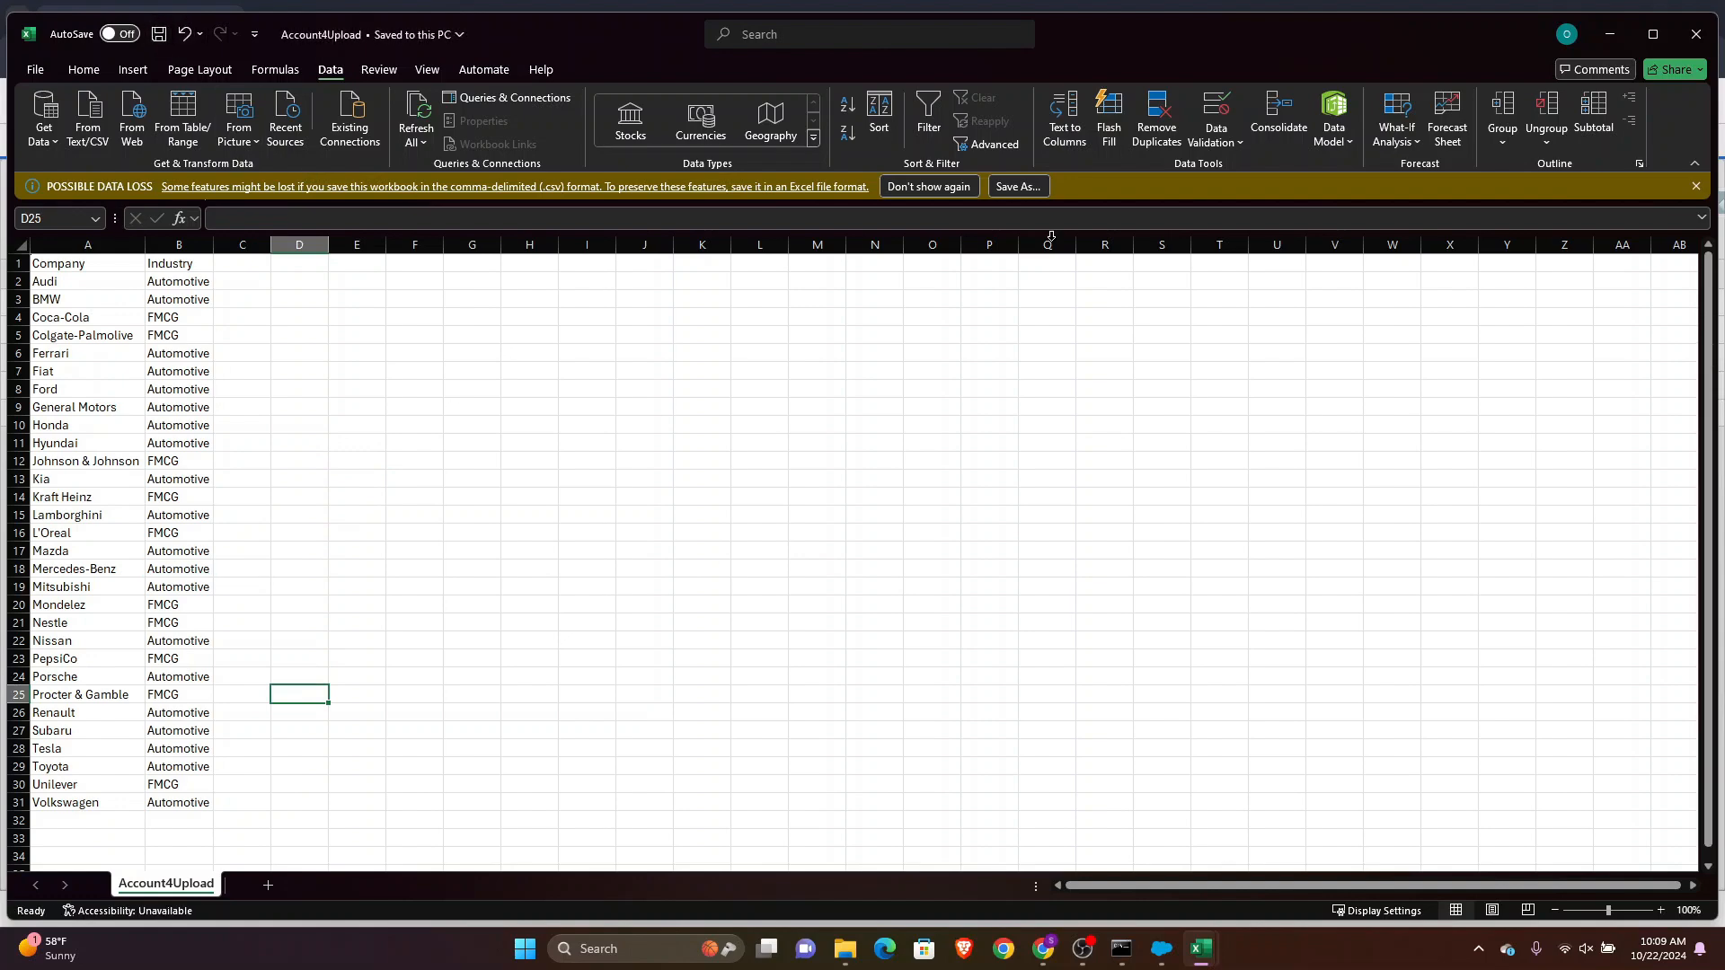
left_click(1608, 34)
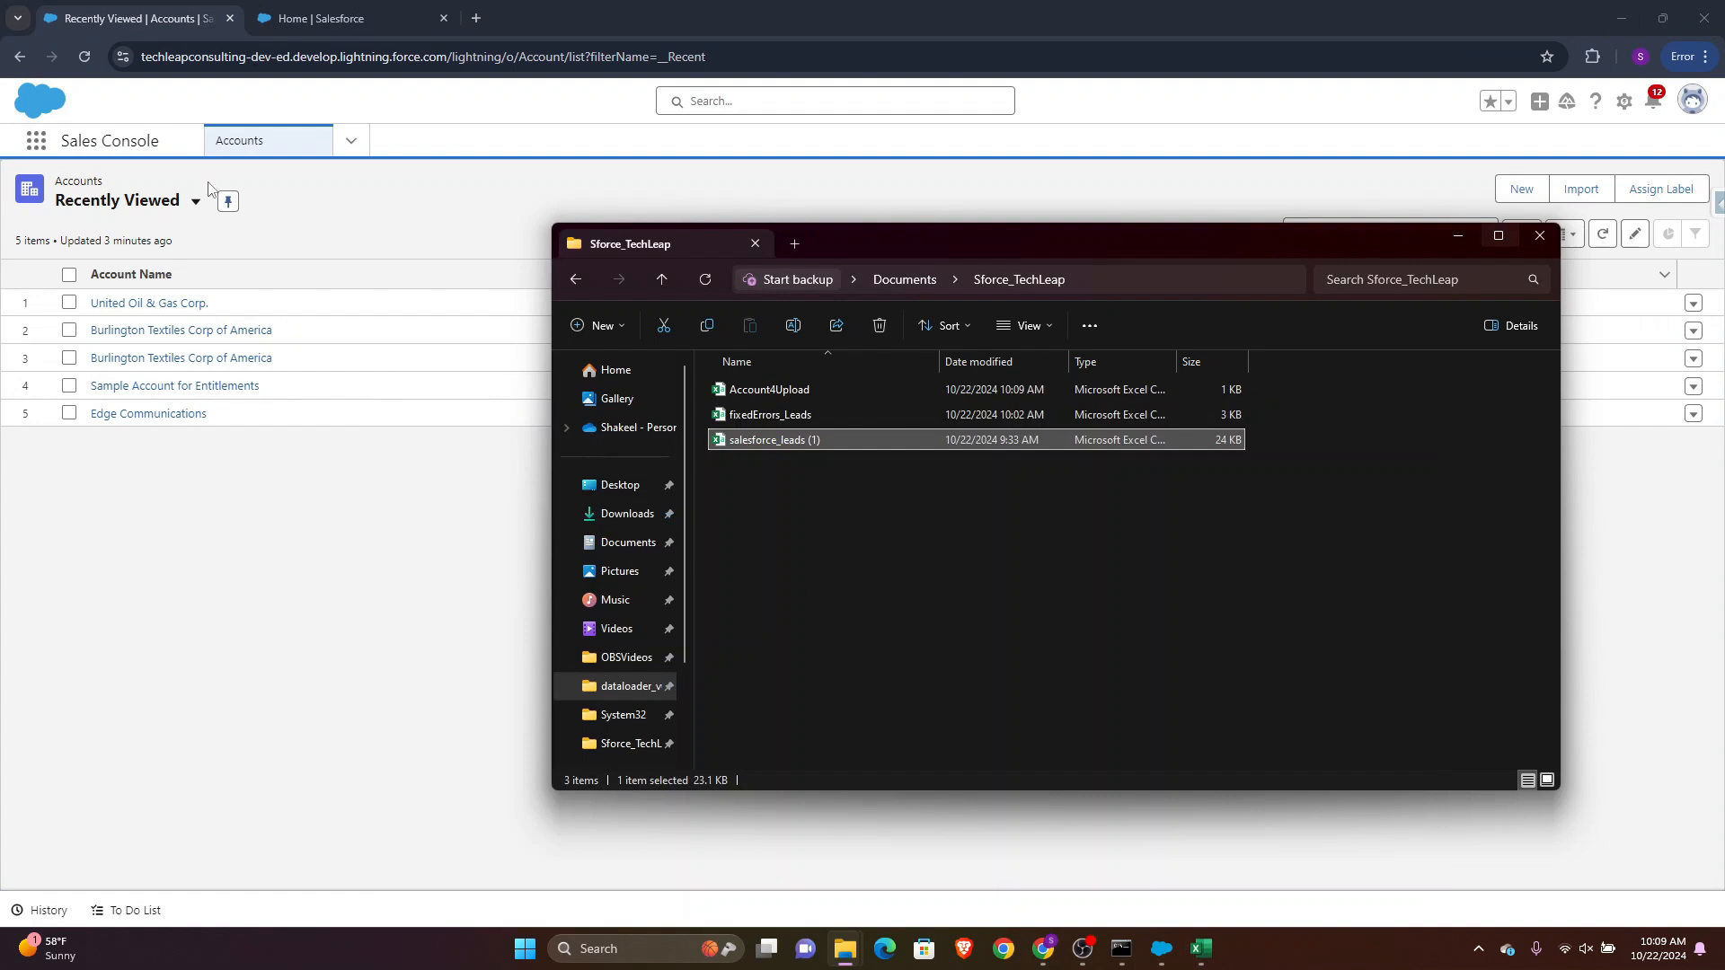
Switch the Accounts list view to All Accounts
left_click(166, 19)
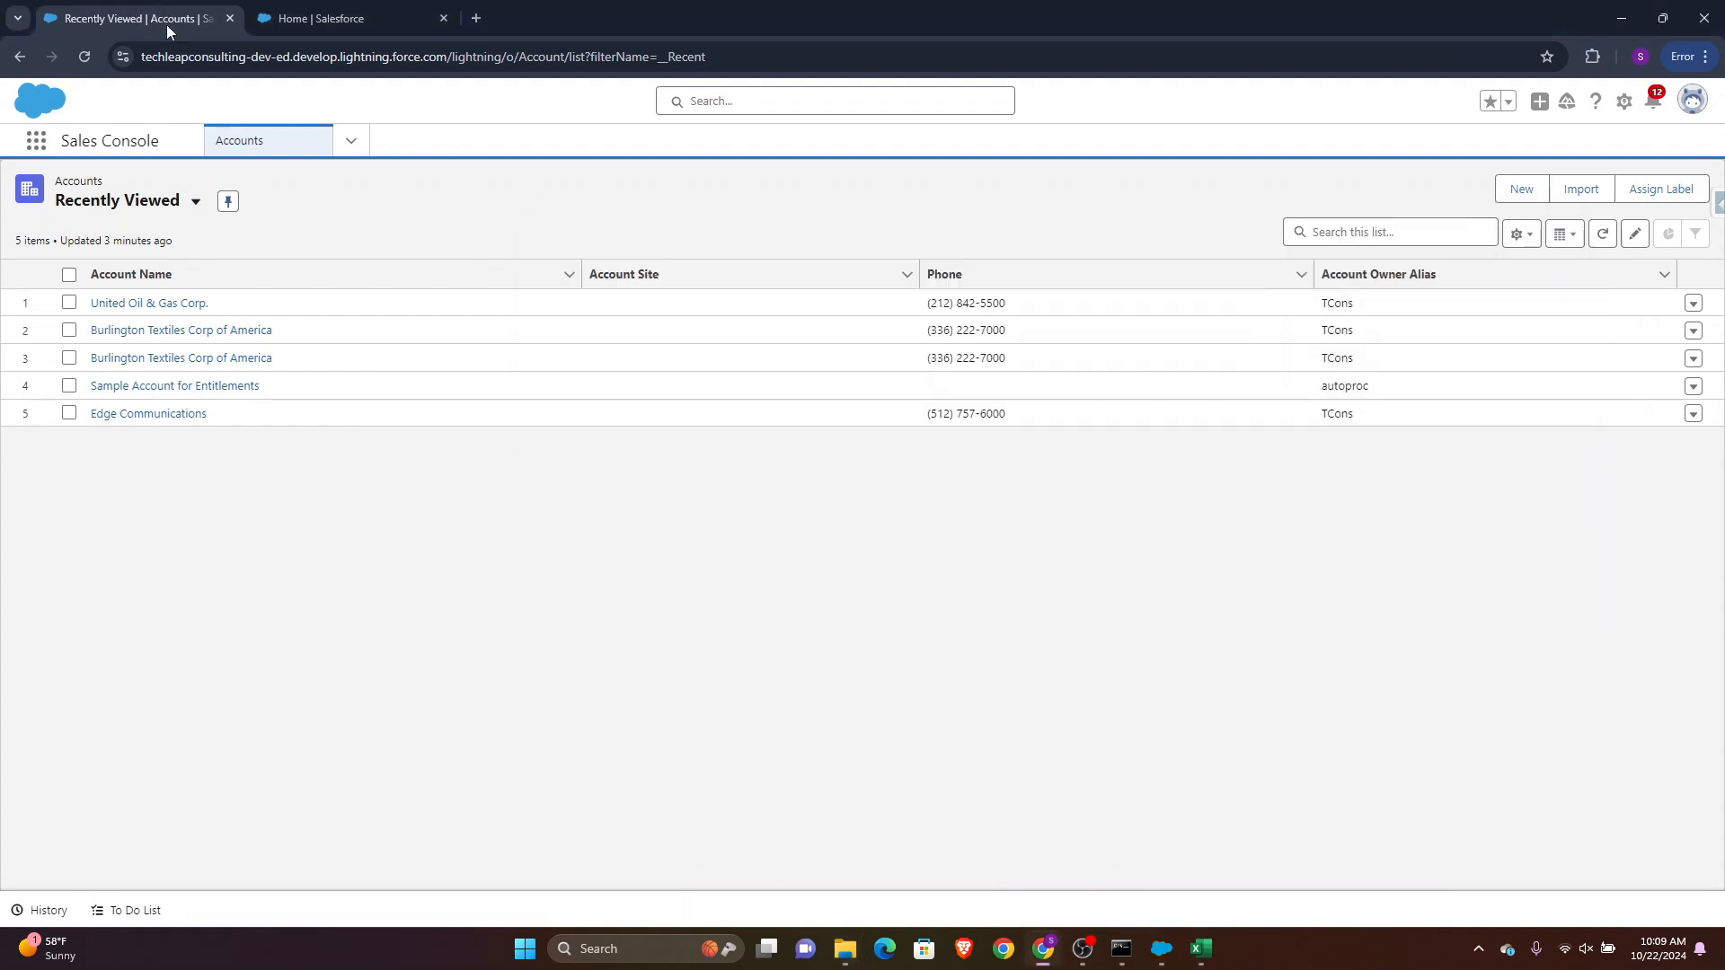
left_click(351, 141)
left_click(283, 255)
left_click(196, 202)
left_click(108, 262)
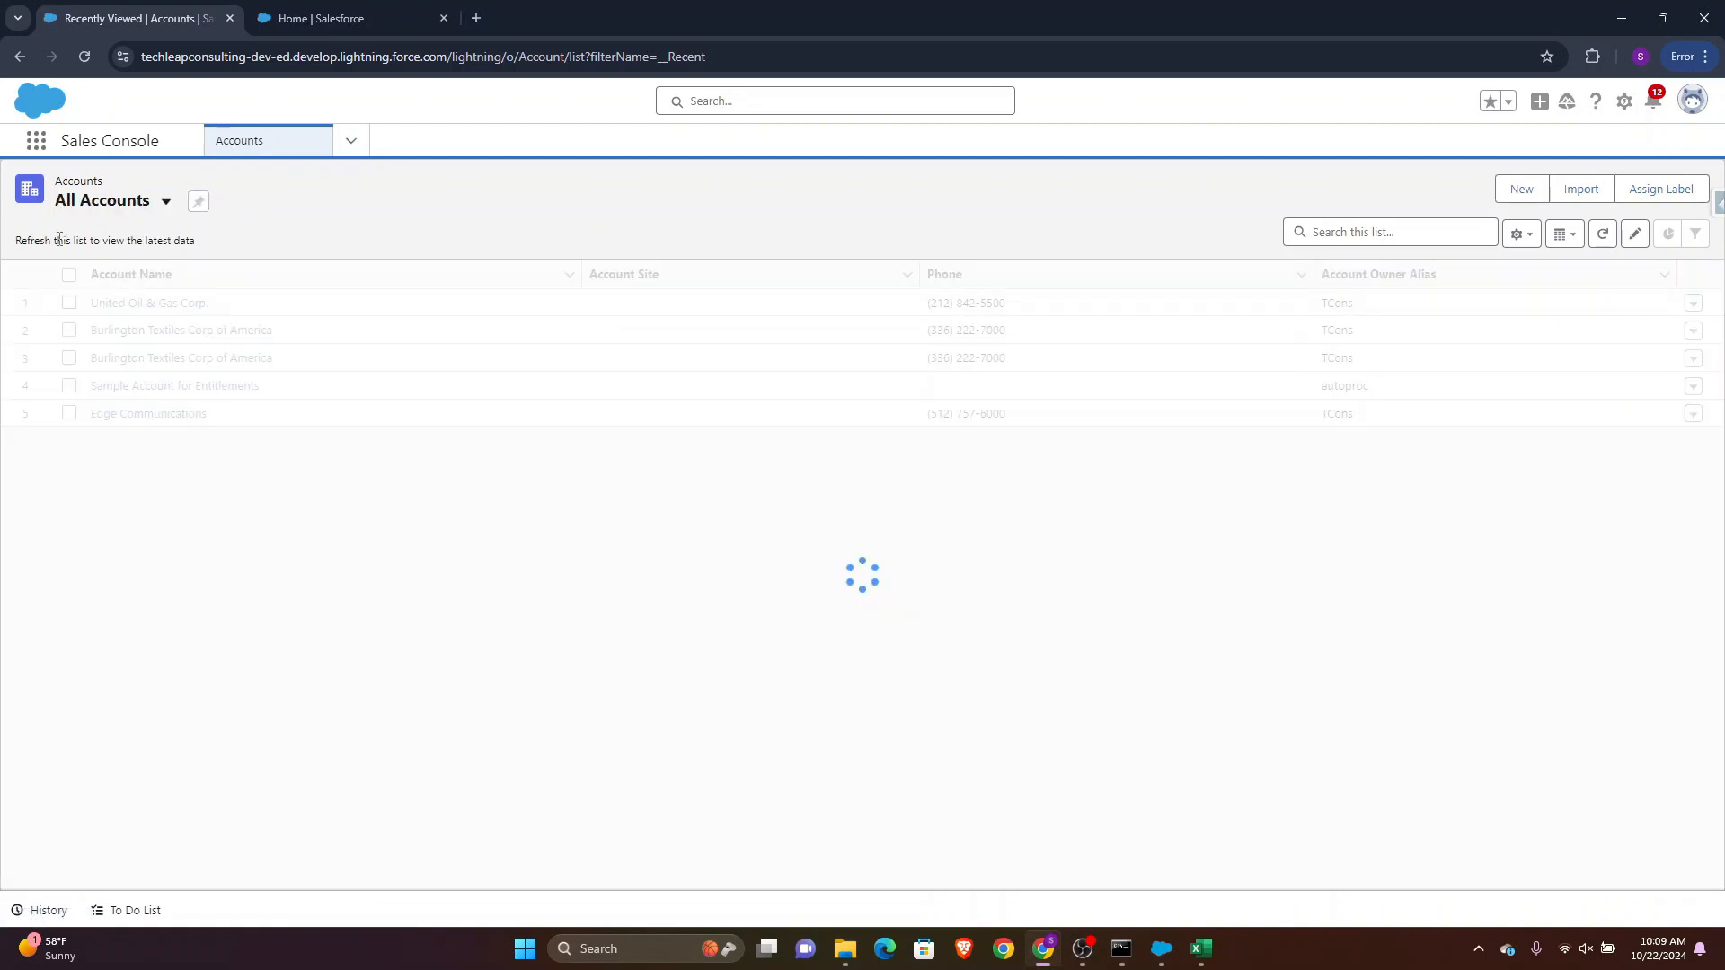
left_click_drag(15, 242, 34, 250)
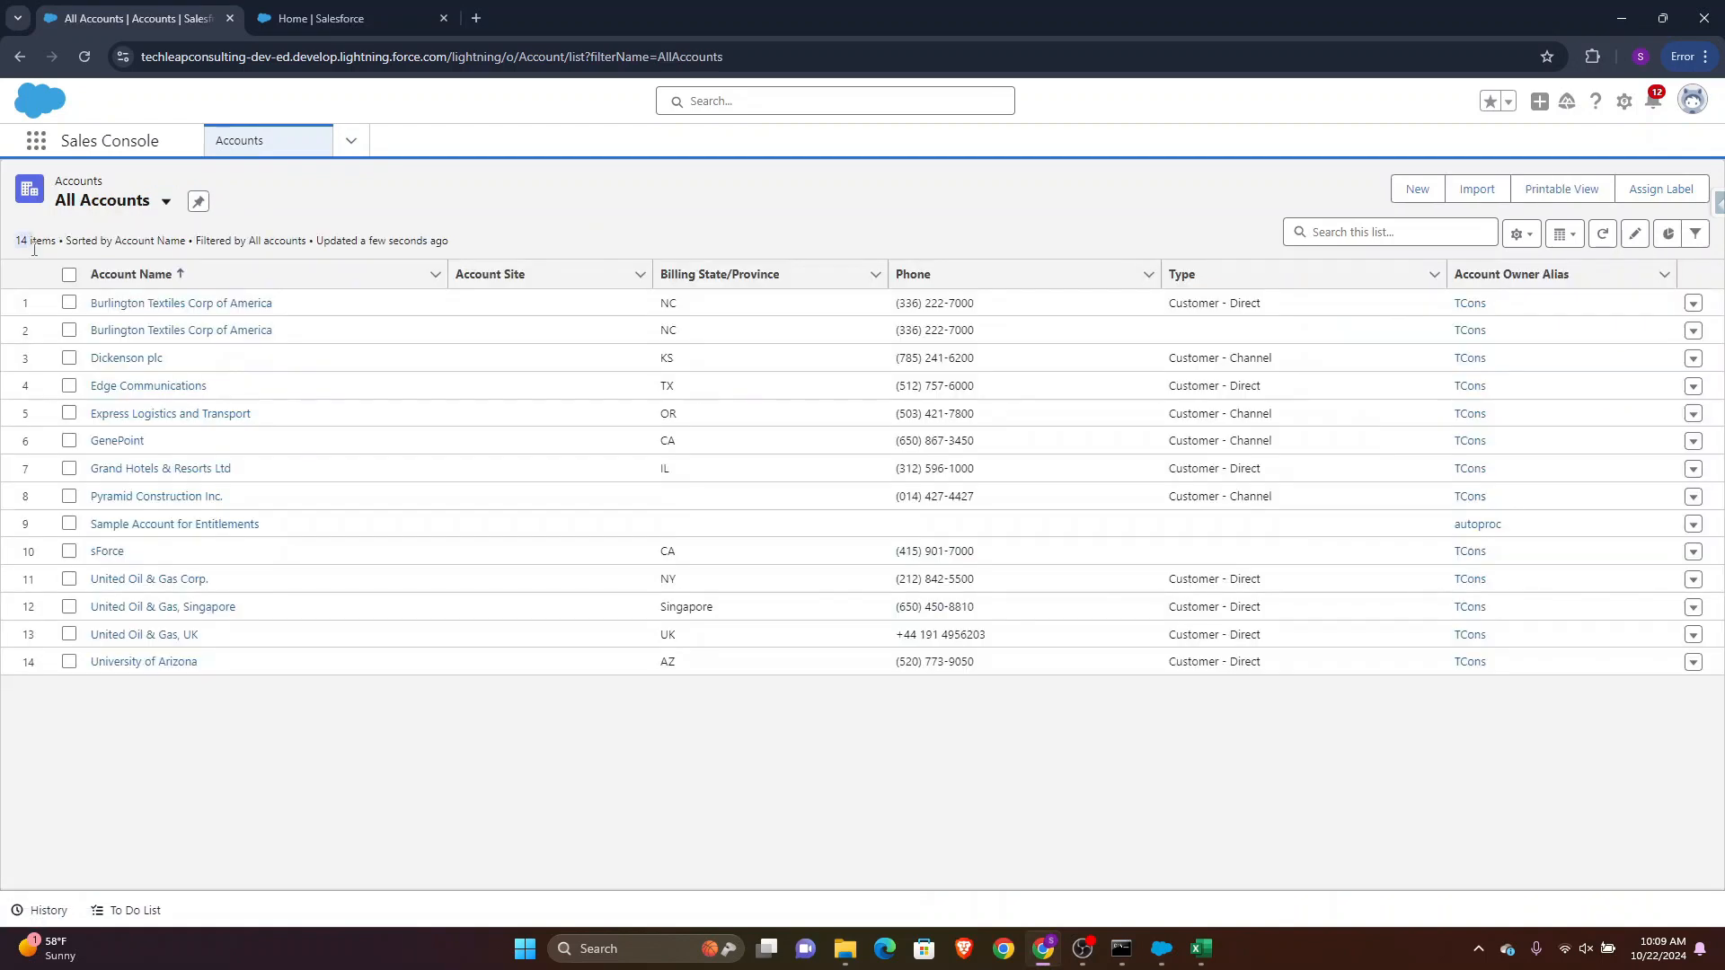
Review the company and industry list in the Account4Upload workbook
mouse_move(1201, 949)
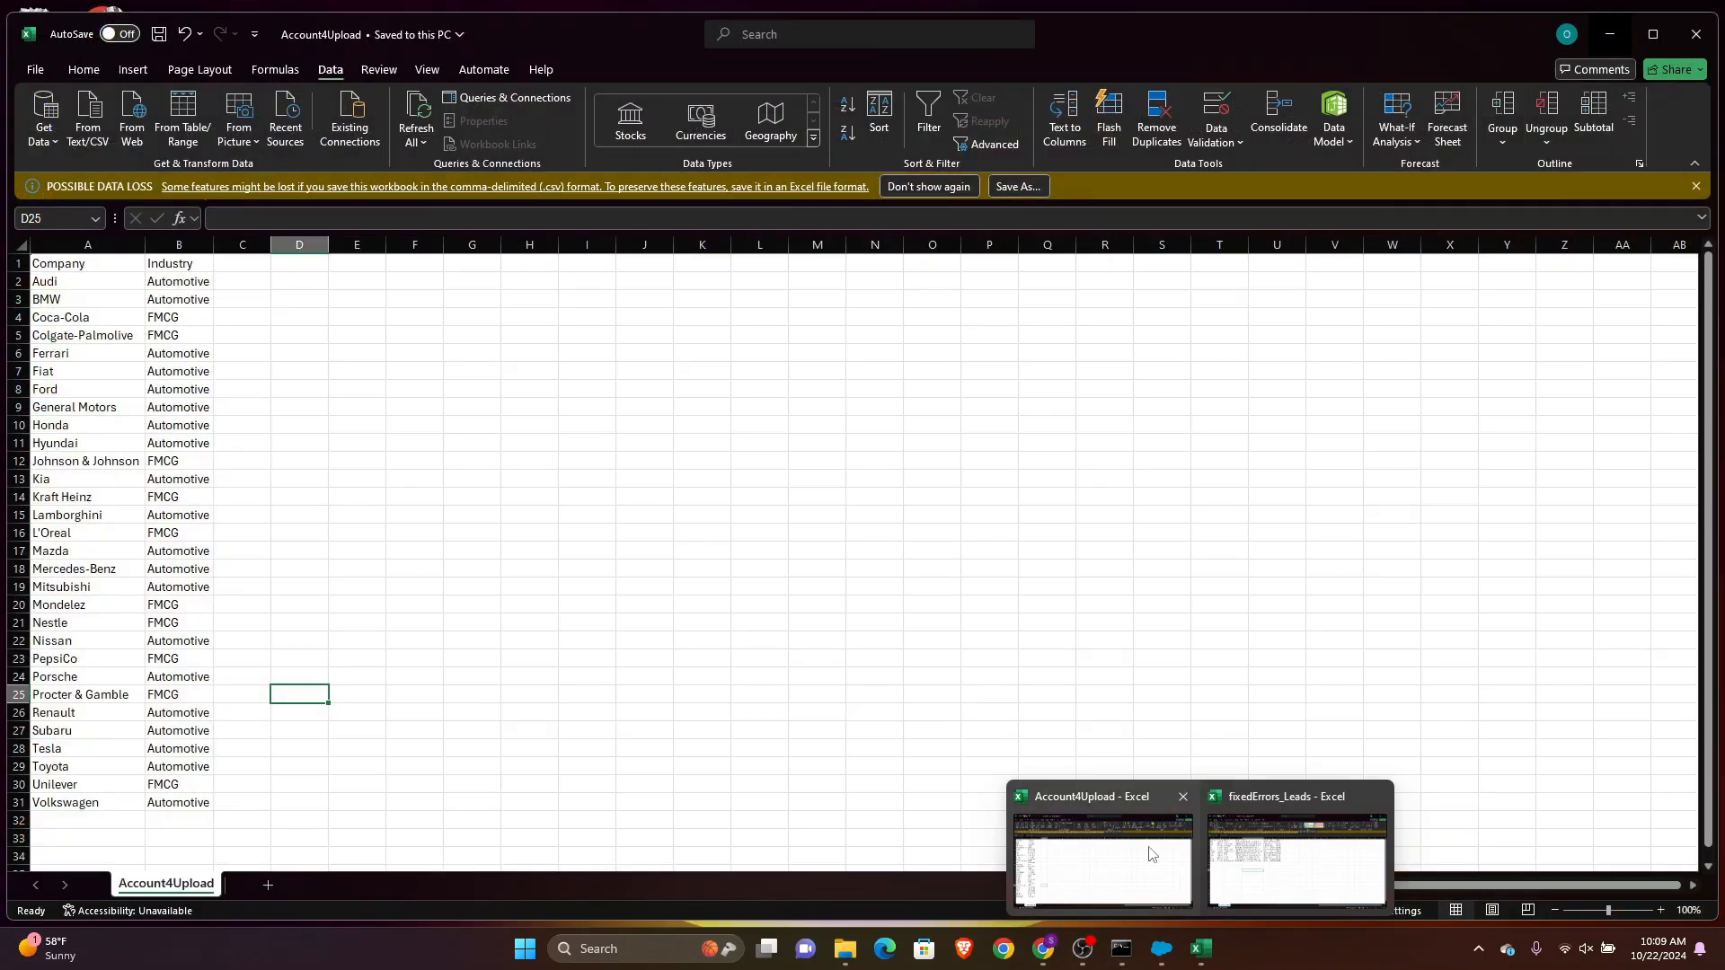
left_click(1152, 854)
left_click_drag(54, 283, 107, 806)
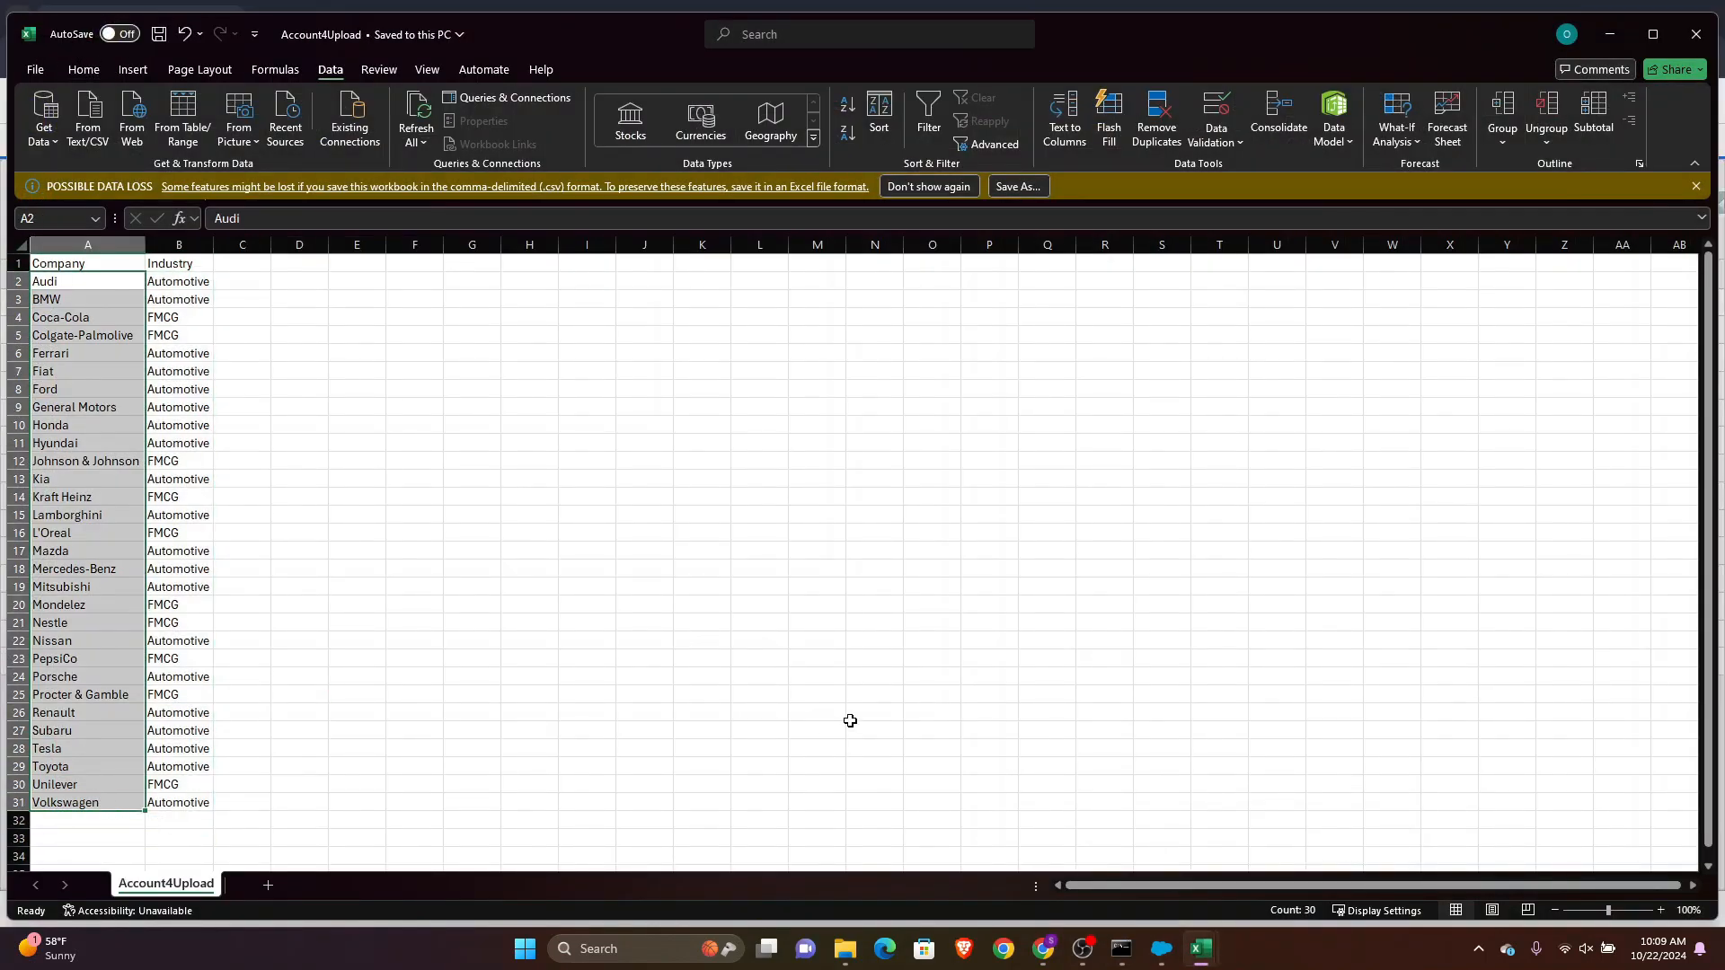
key("alt+Tab")
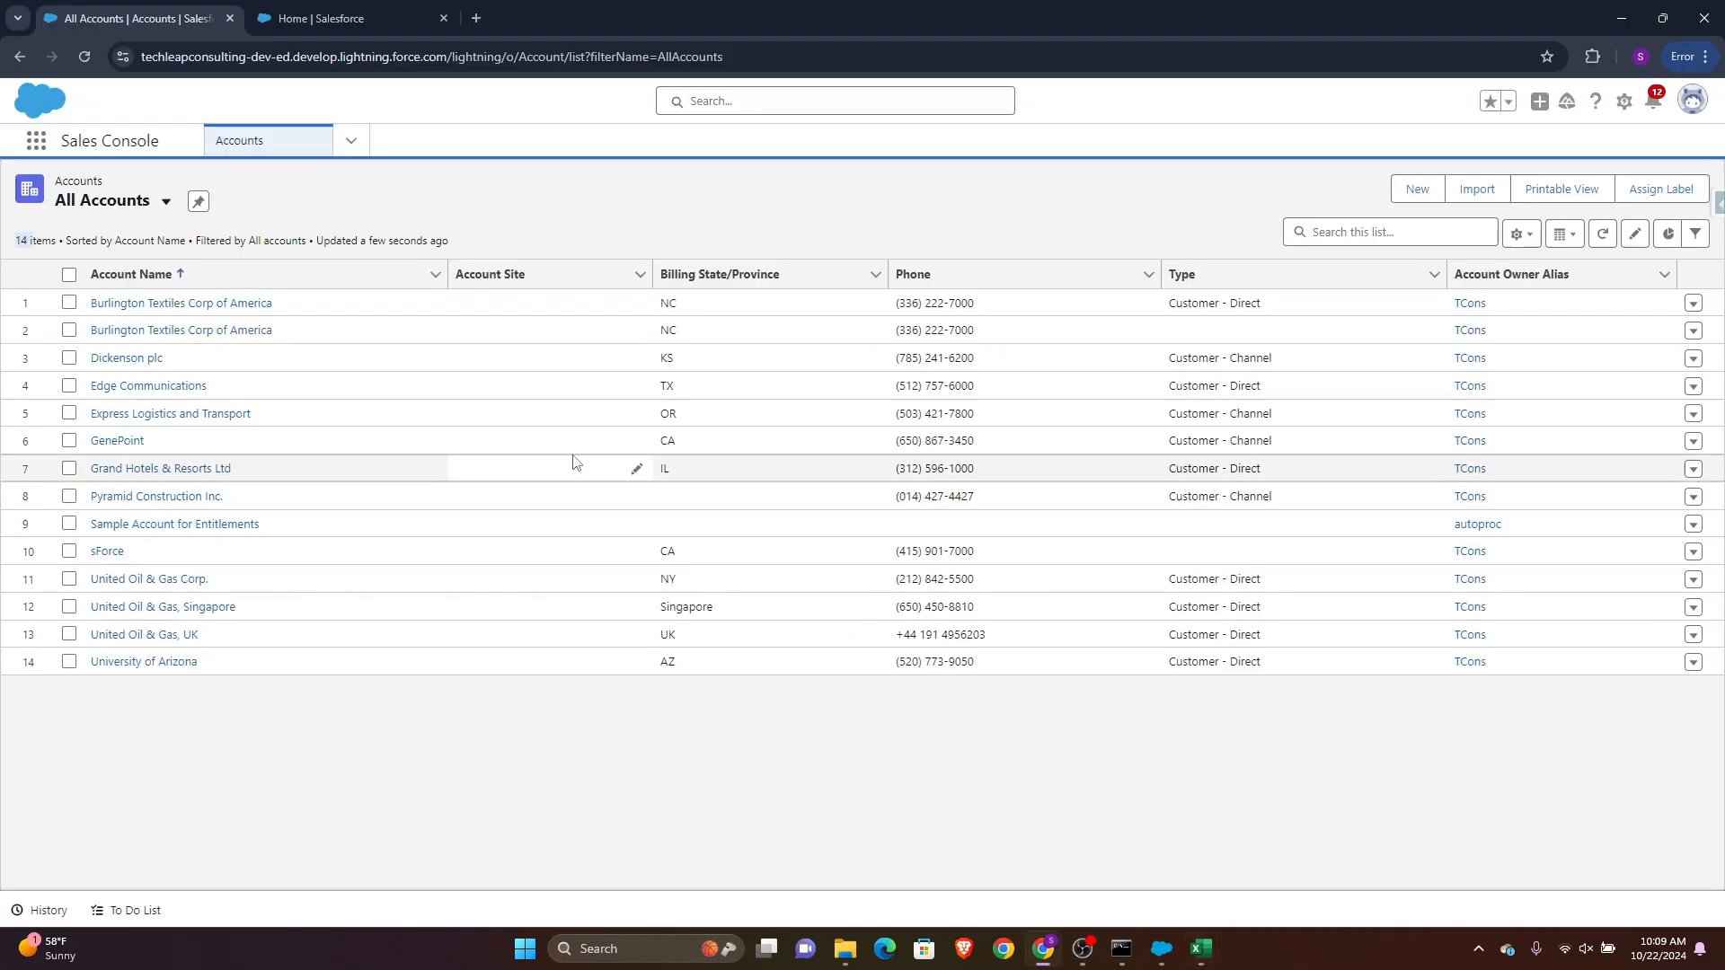
Start a Data Loader insert and select the Account object as the import target
left_click(1162, 948)
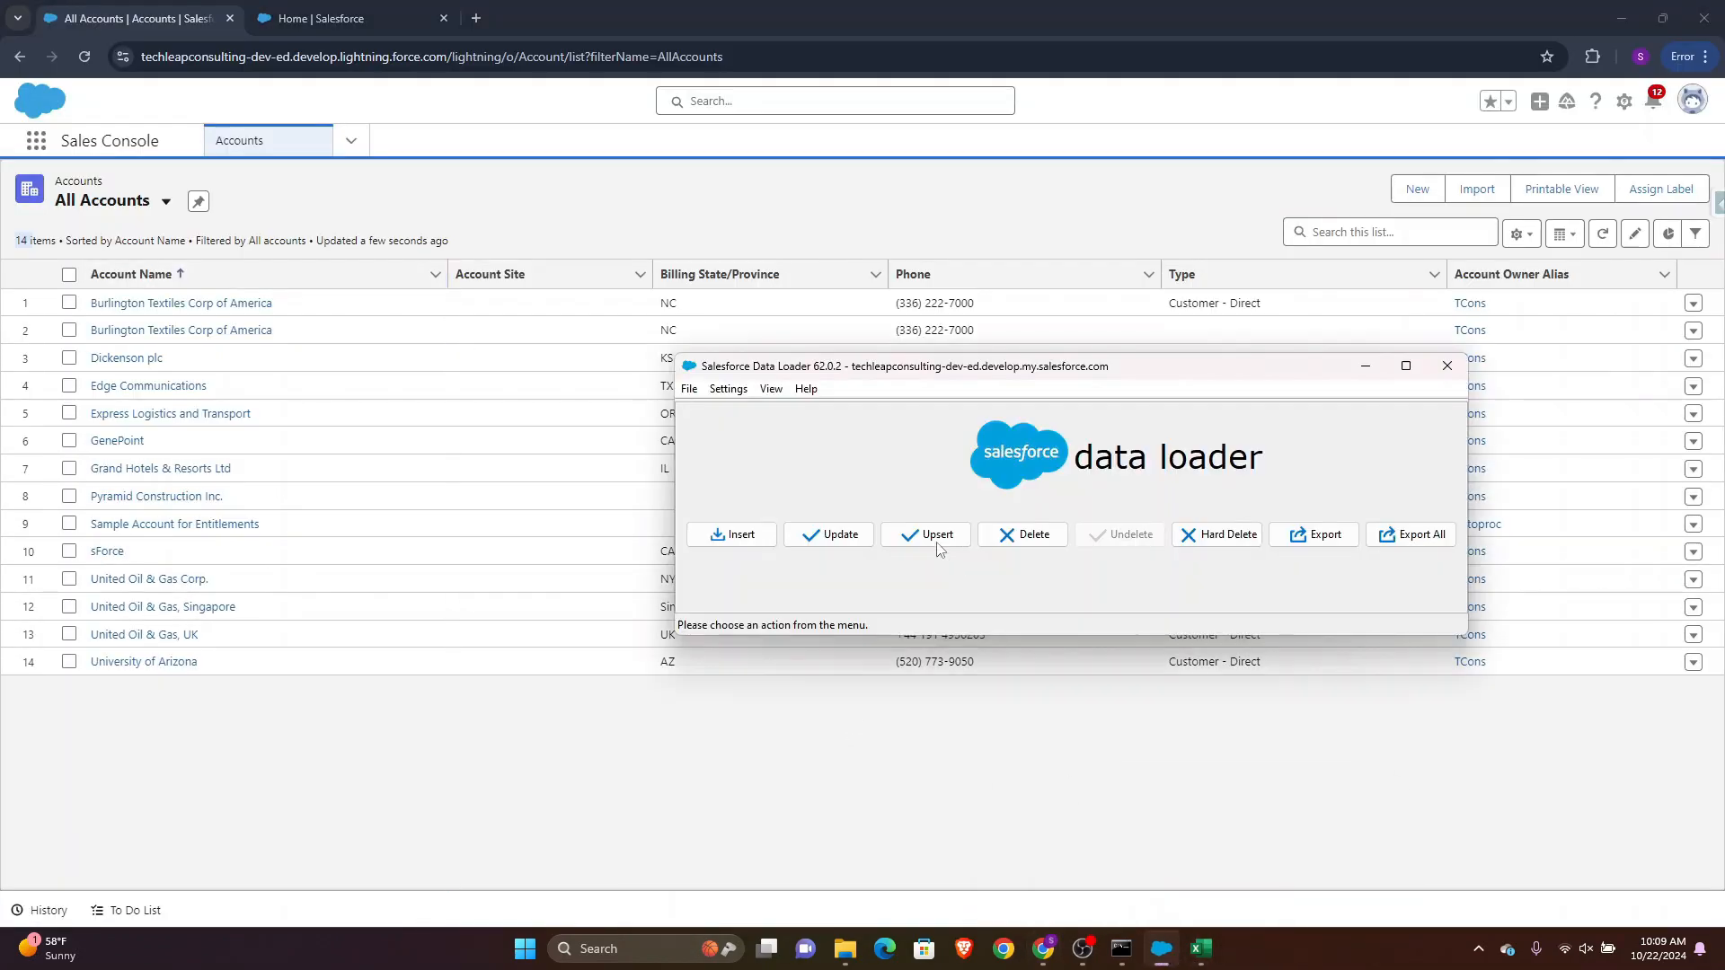
left_click(738, 537)
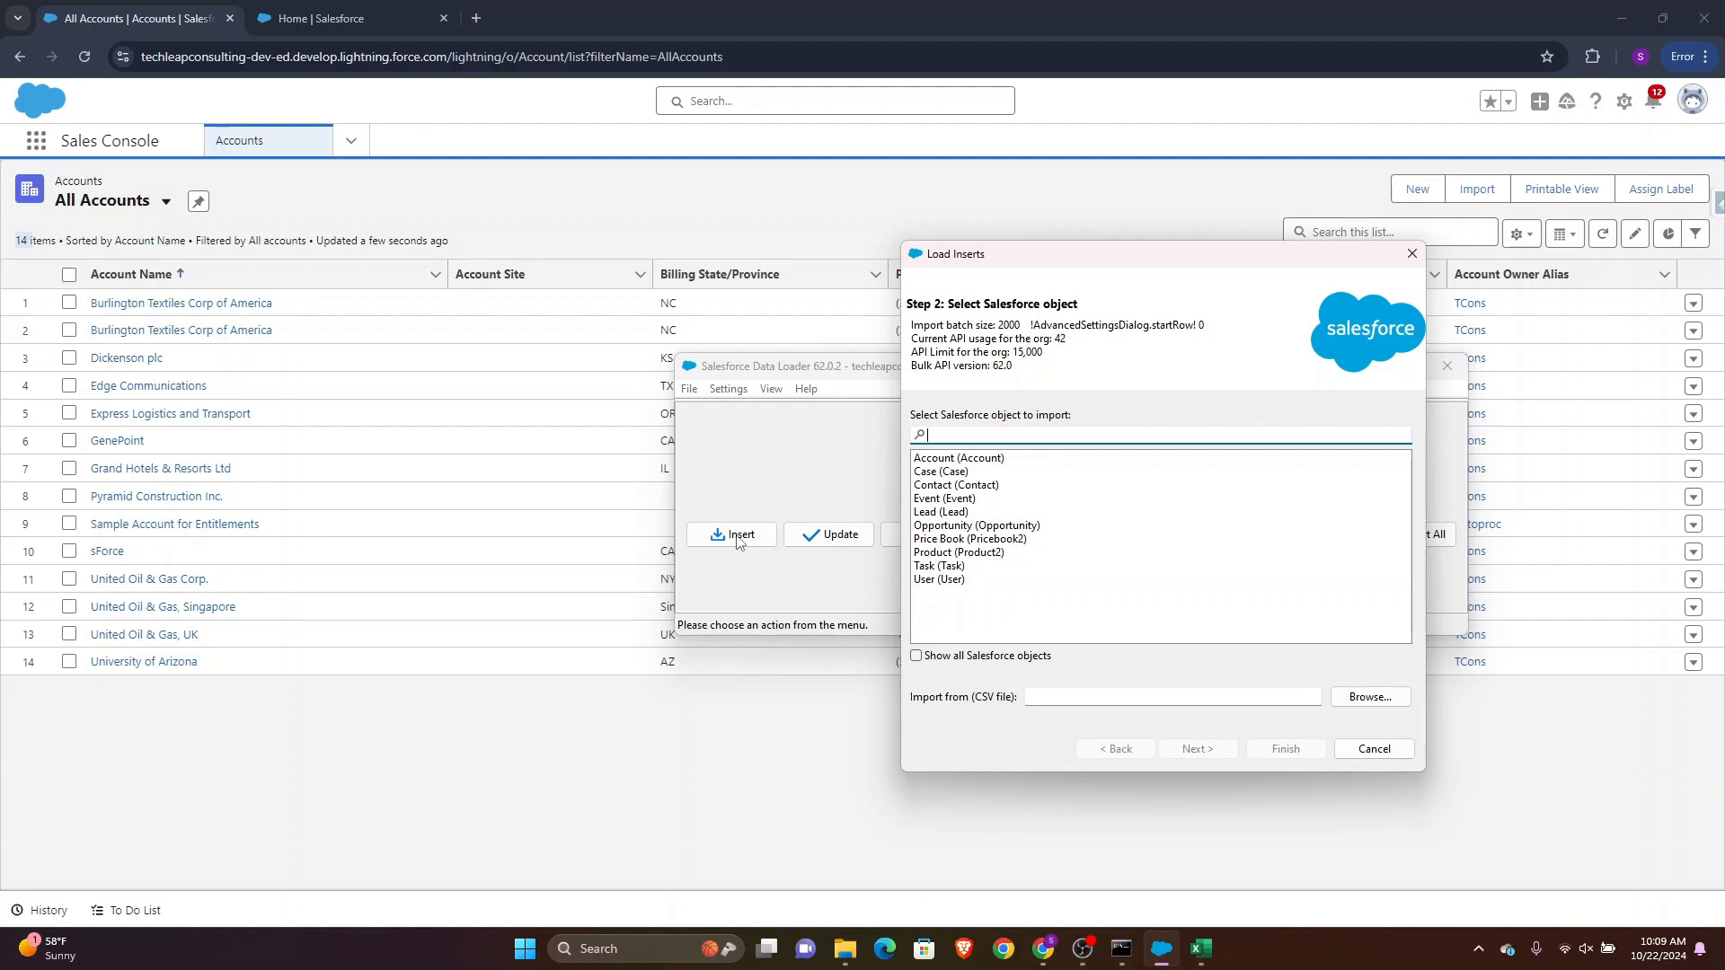
left_click(1008, 464)
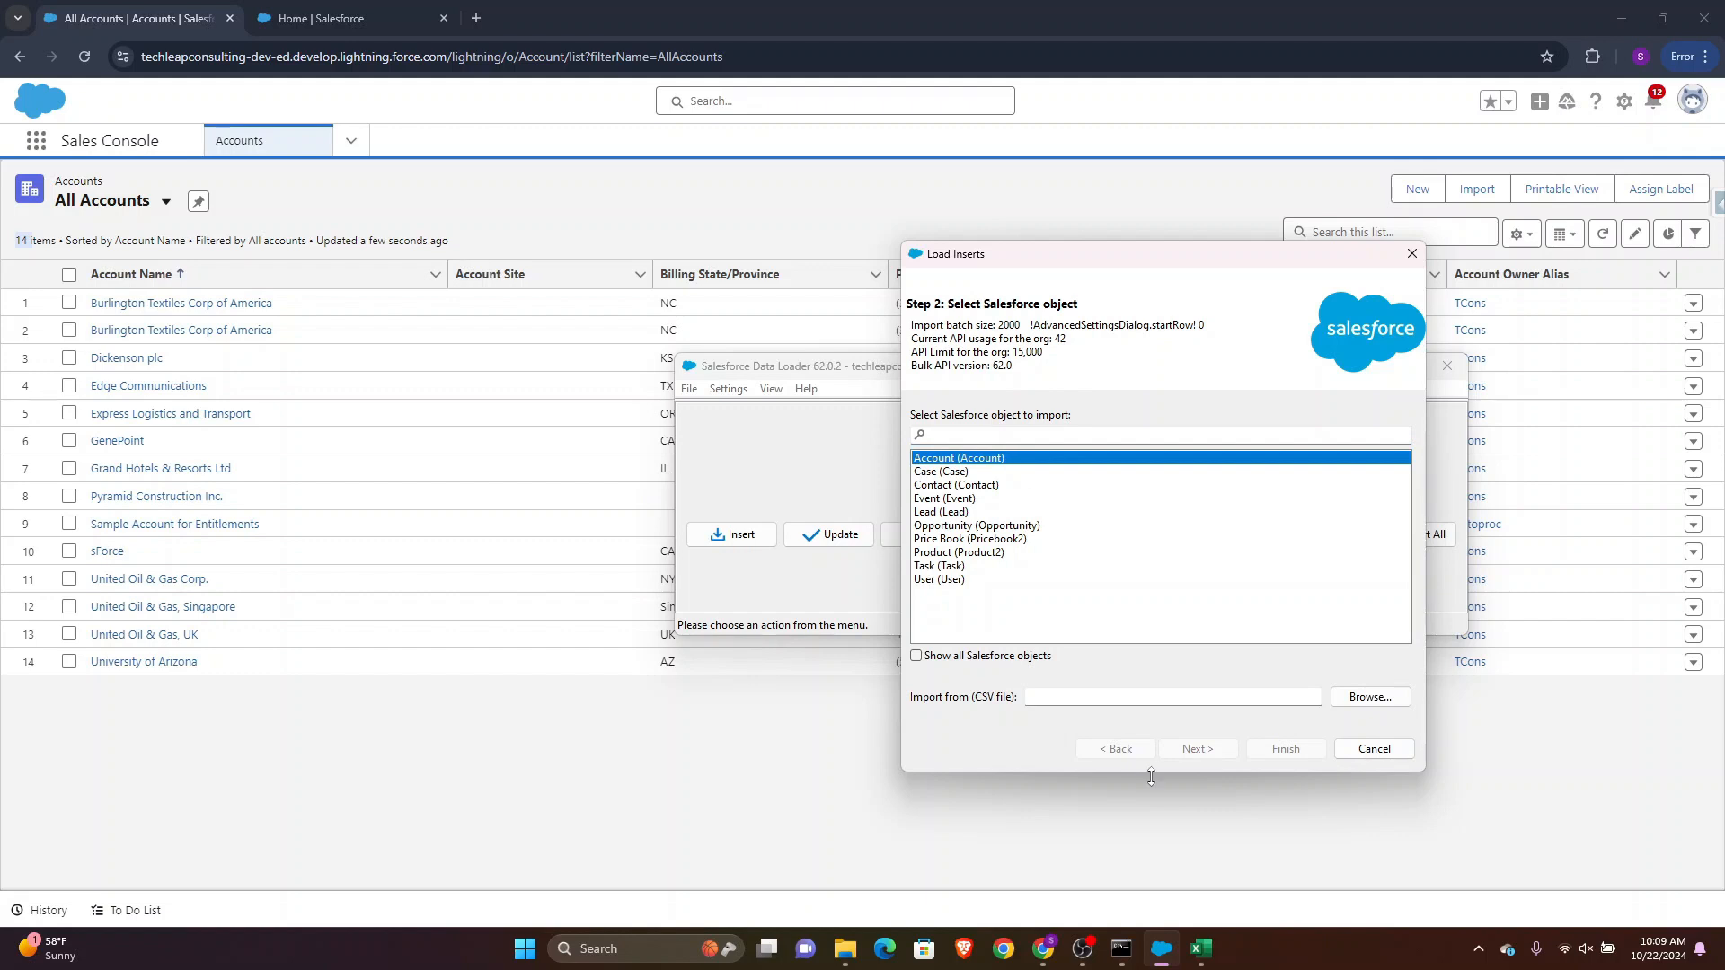
left_click(459, 749)
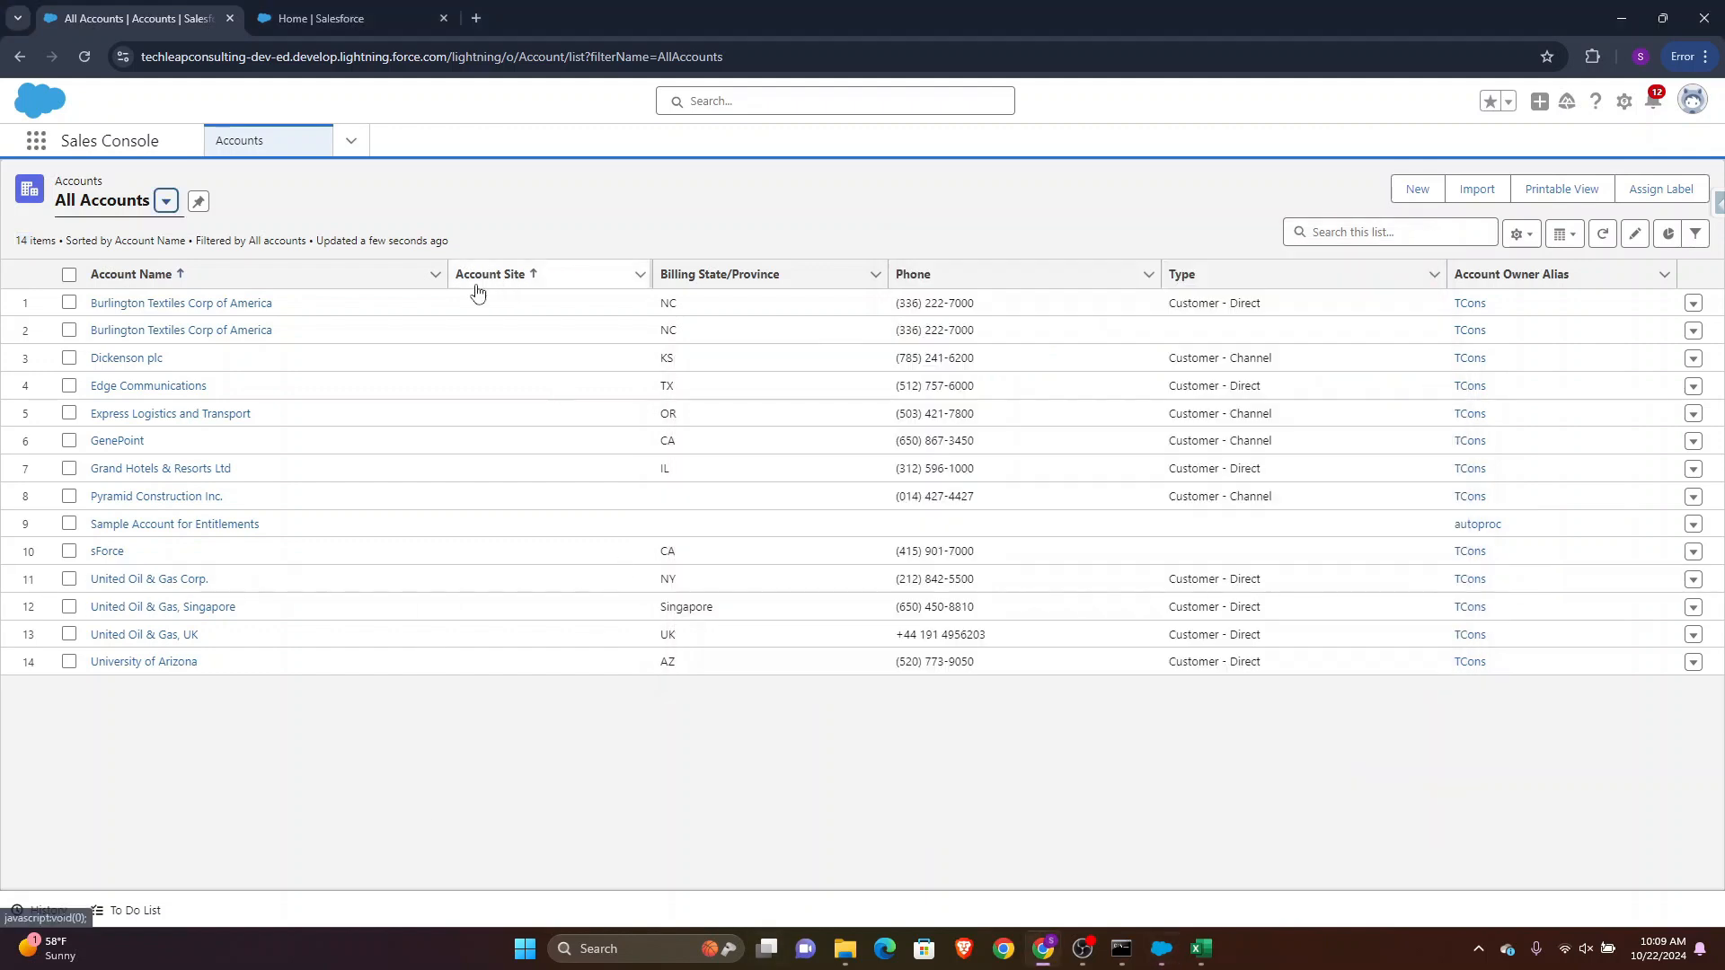
left_click(351, 141)
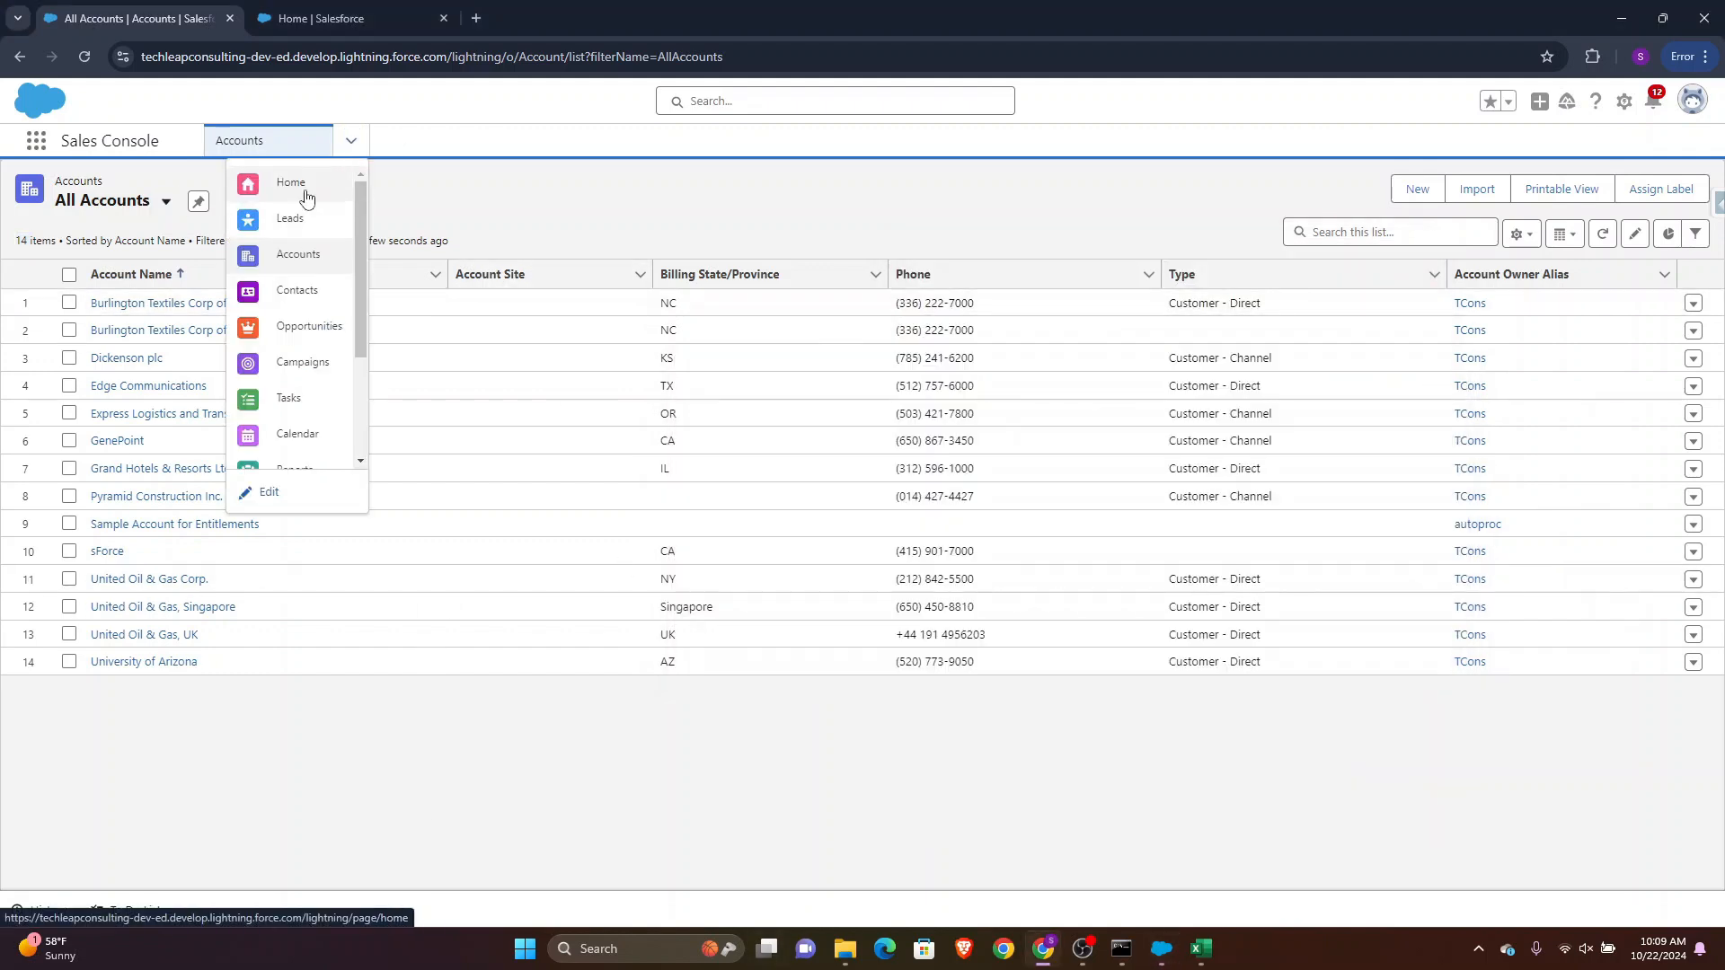
left_click(301, 222)
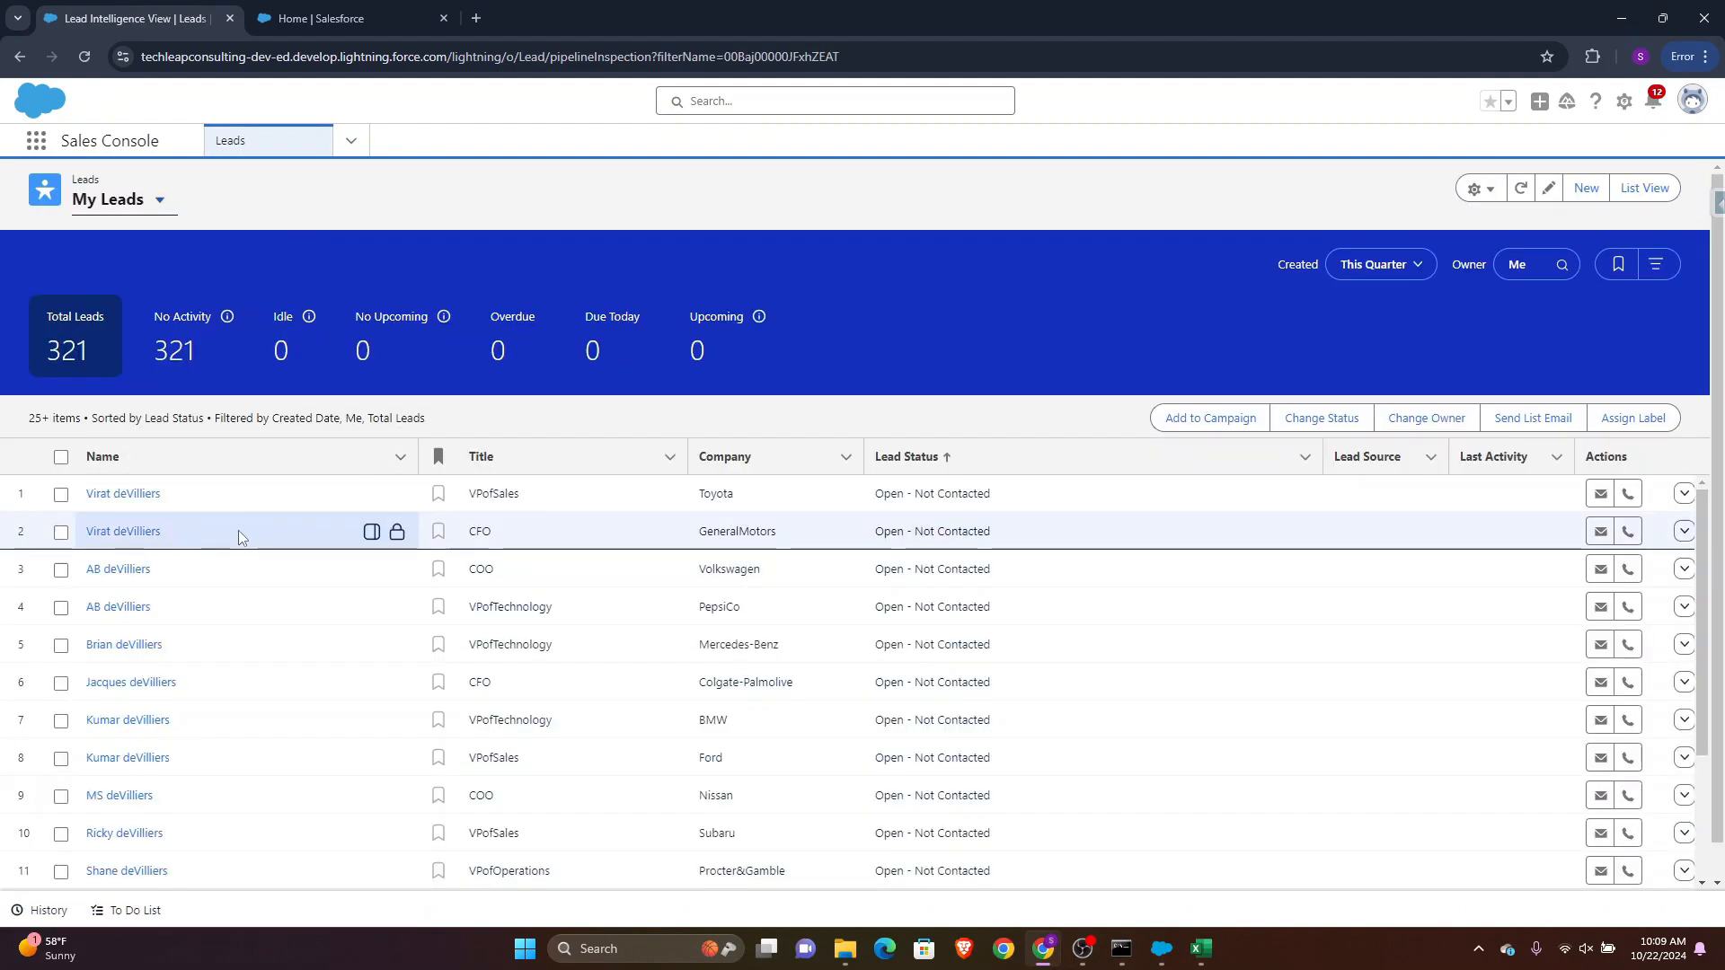
left_click(117, 493)
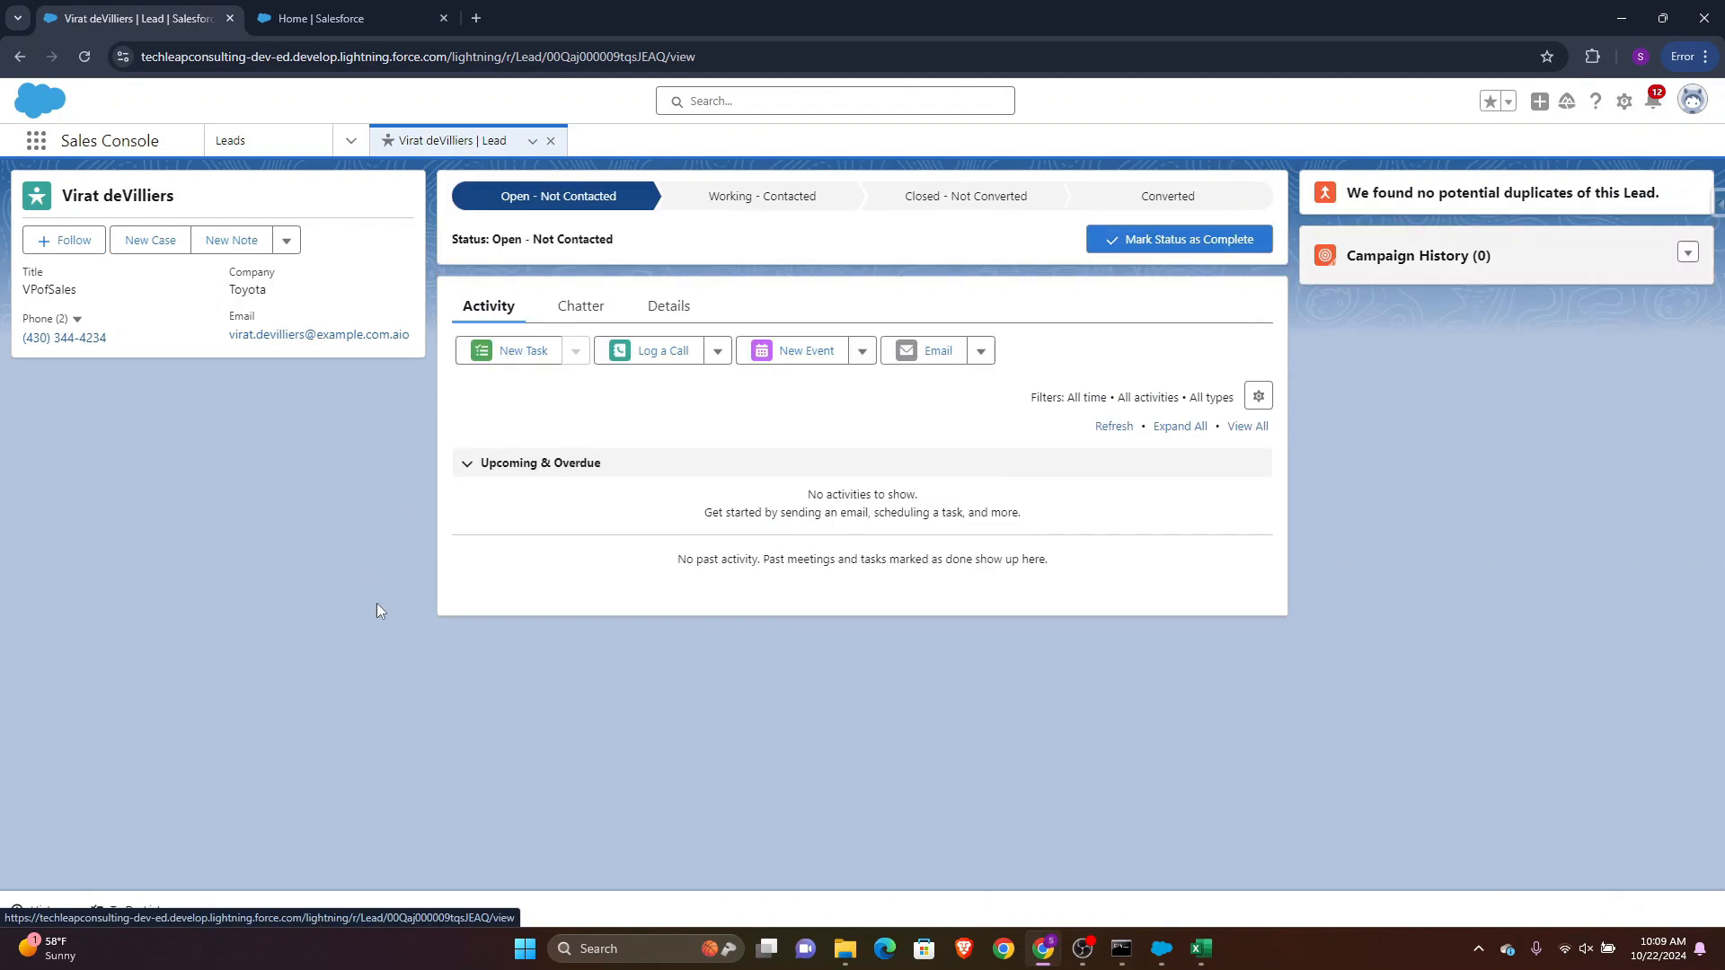
left_click(1172, 200)
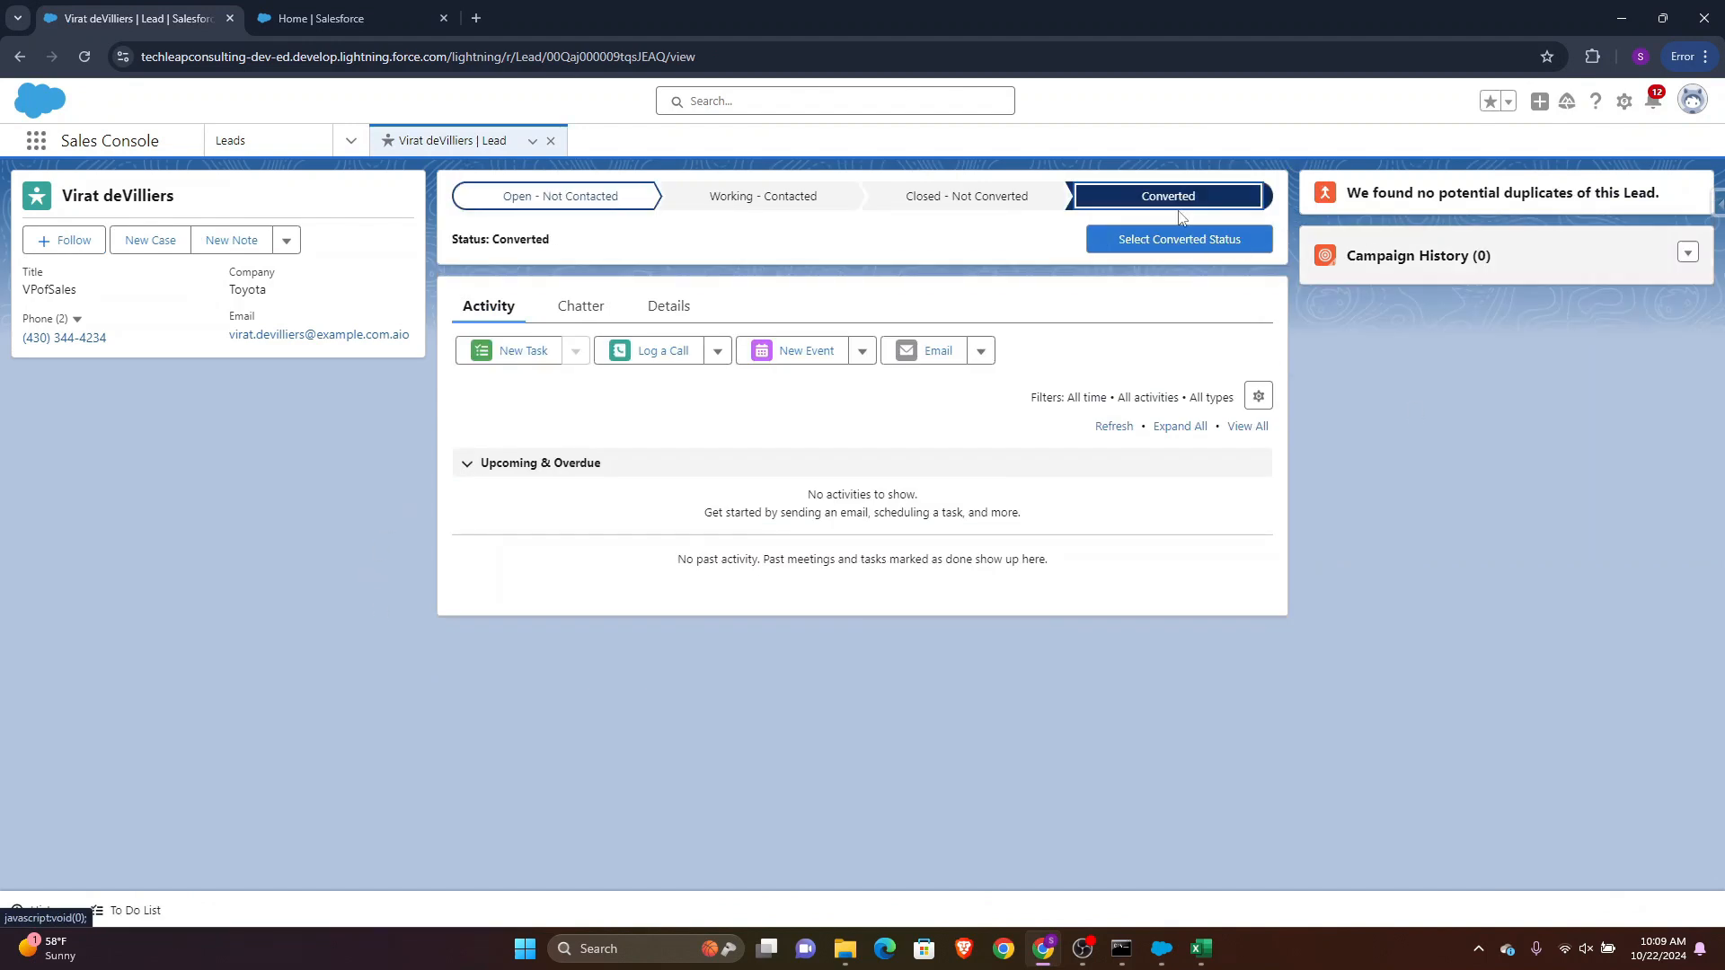
left_click(1177, 243)
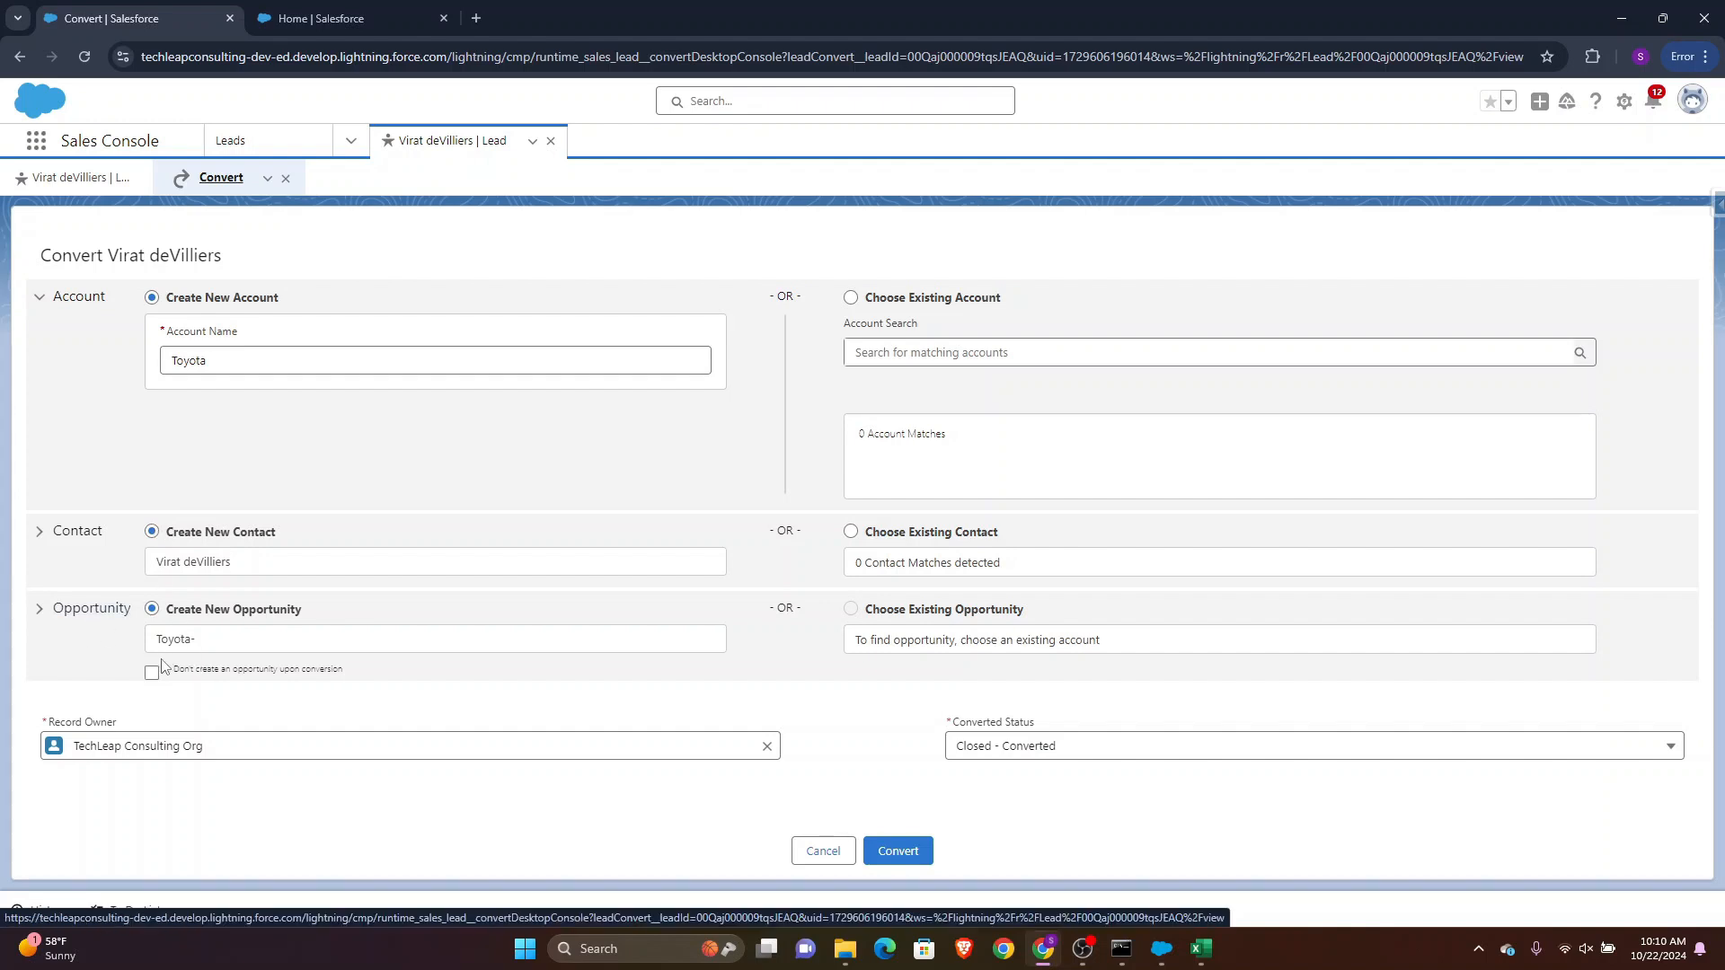
left_click(824, 856)
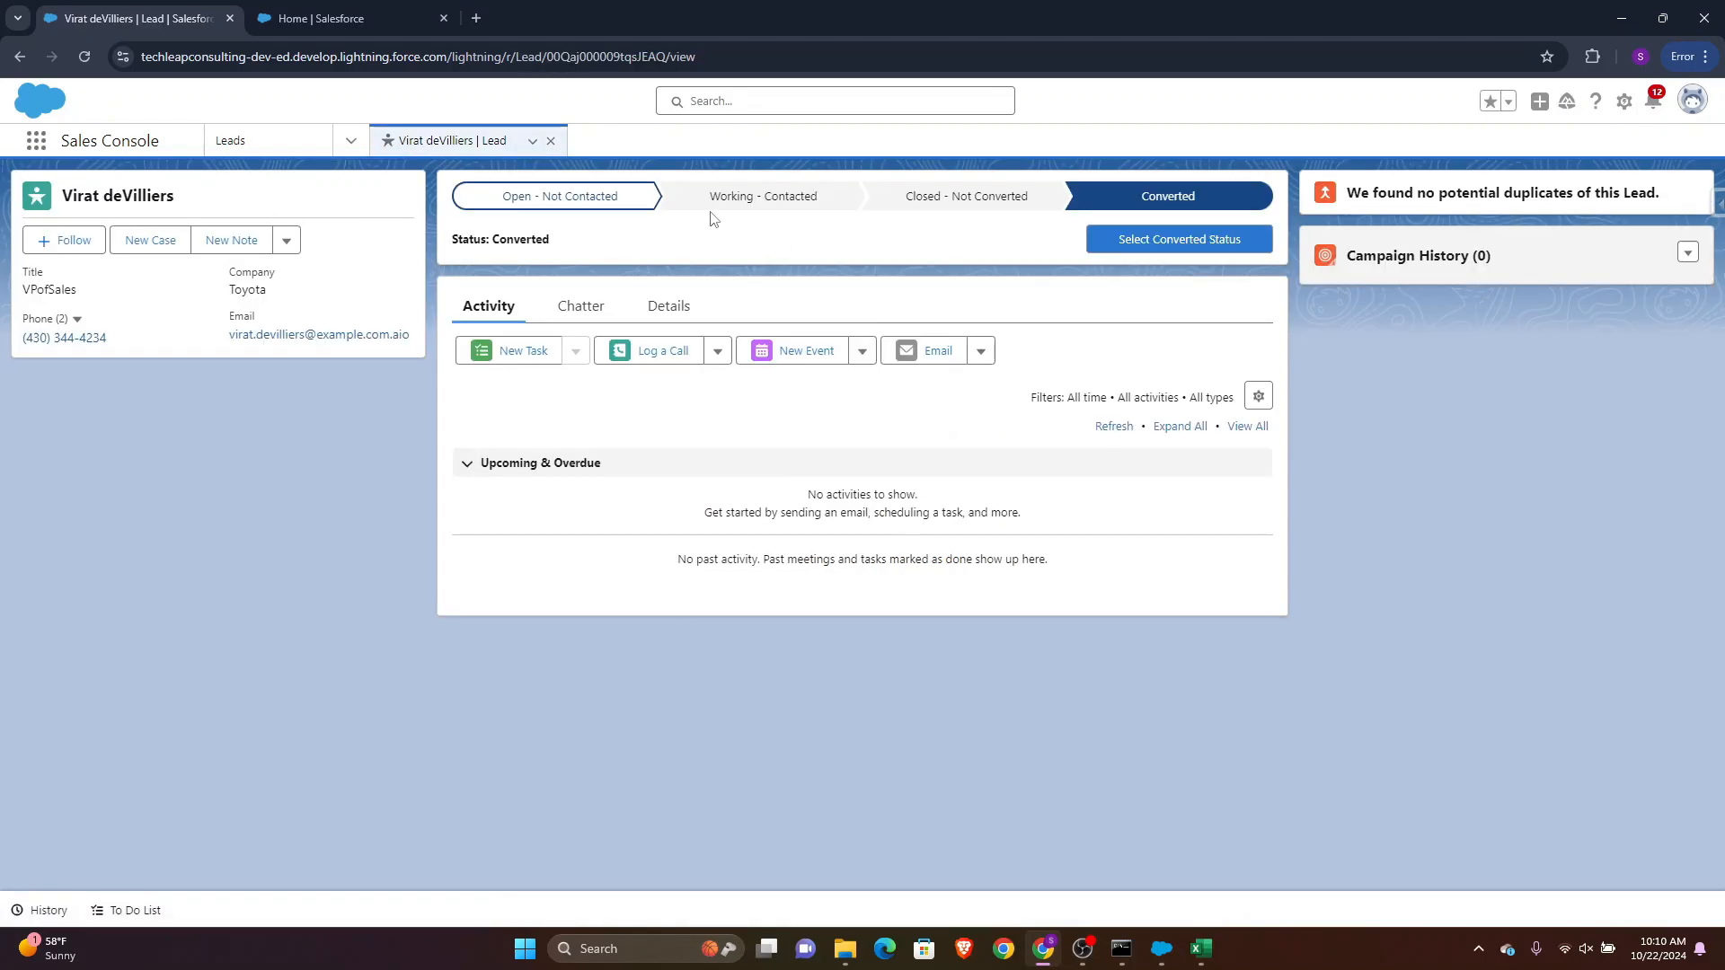
Change the lead status of the first three leads in My Leads to Closed - Converted
left_click(278, 141)
left_click(60, 494)
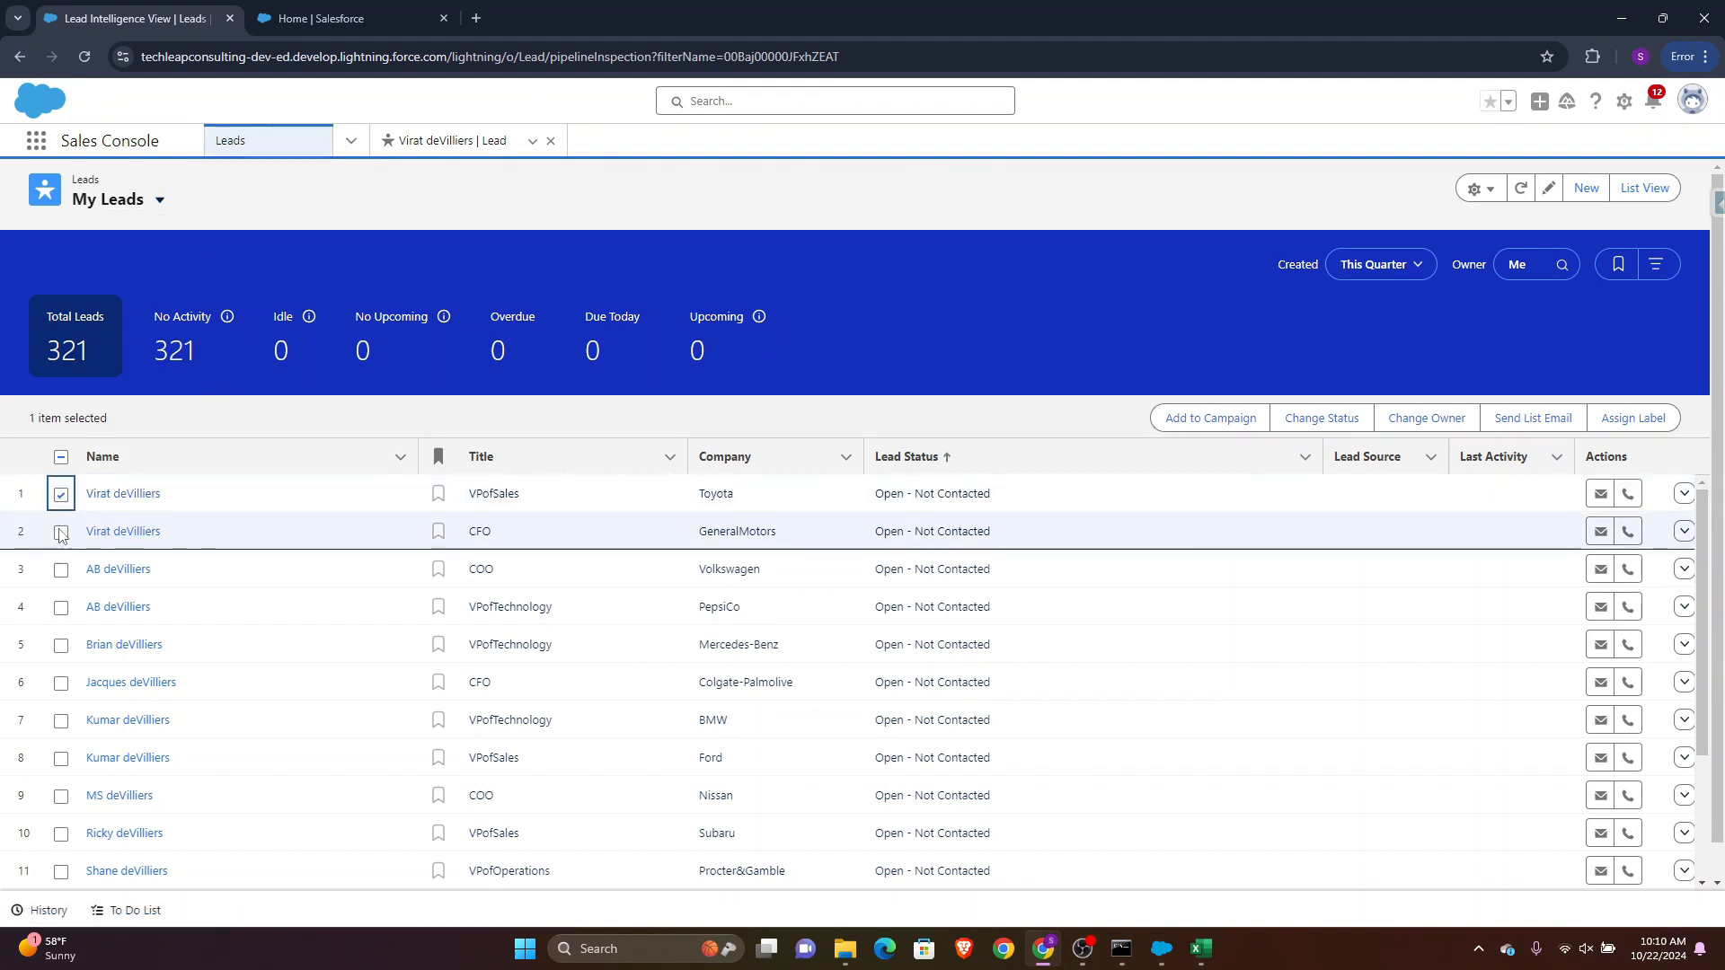
left_click(61, 532)
left_click(60, 569)
left_click(55, 608)
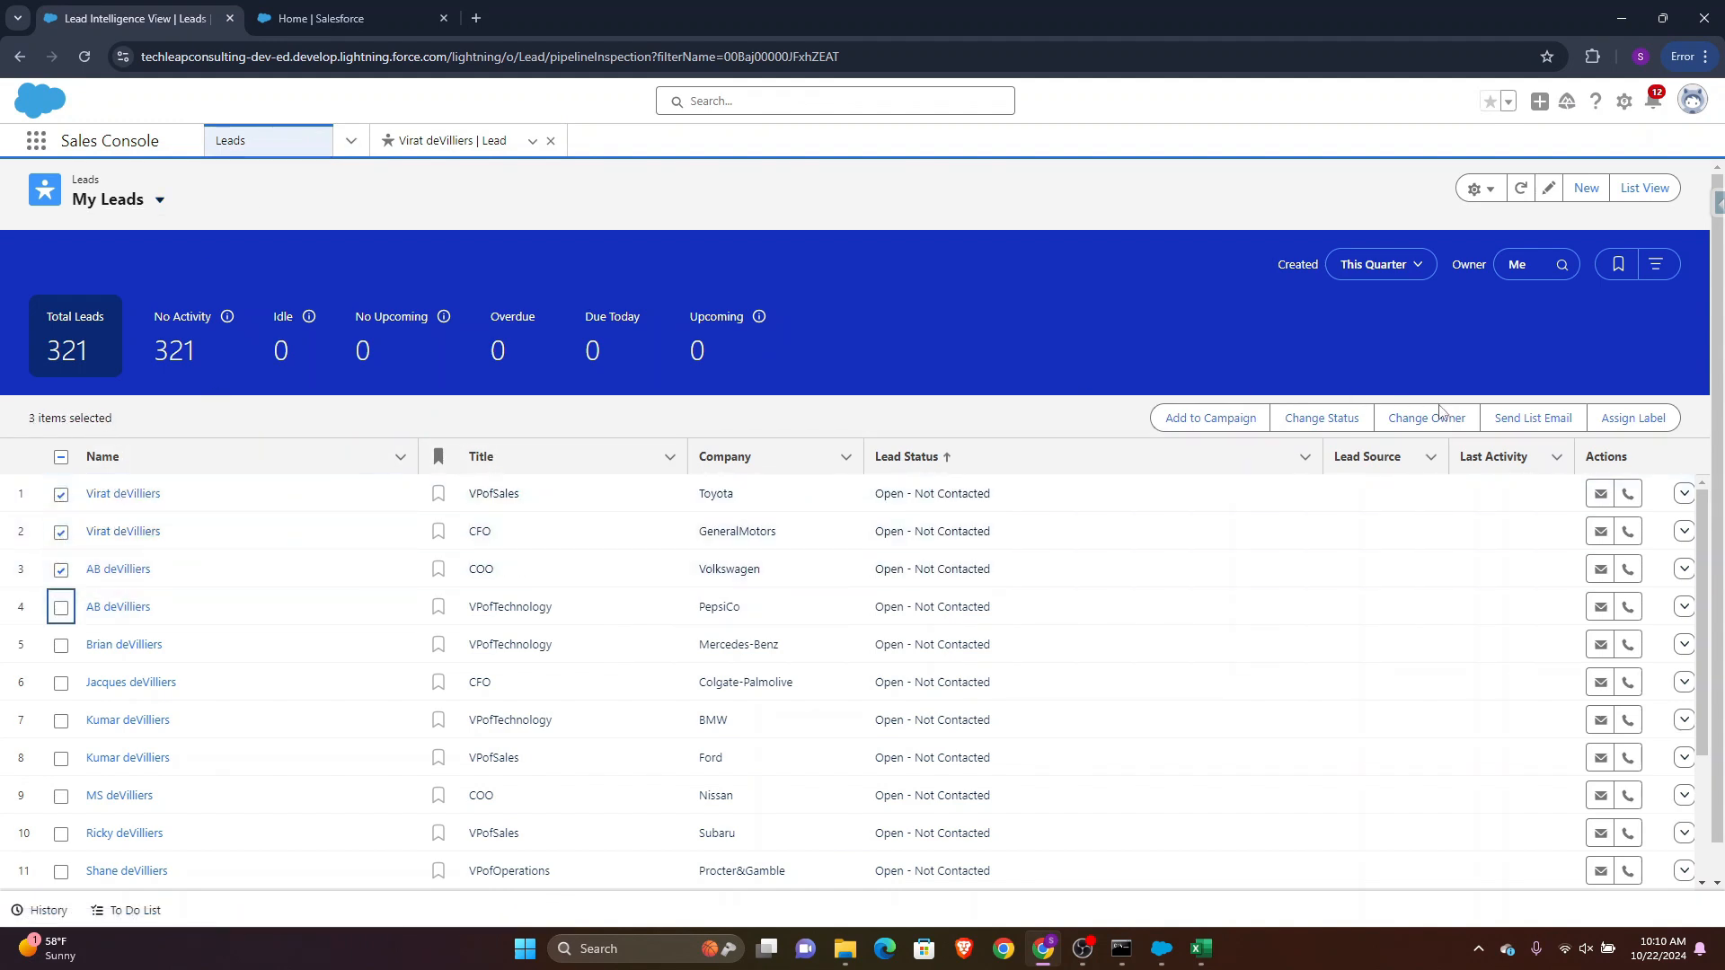
left_click(1334, 417)
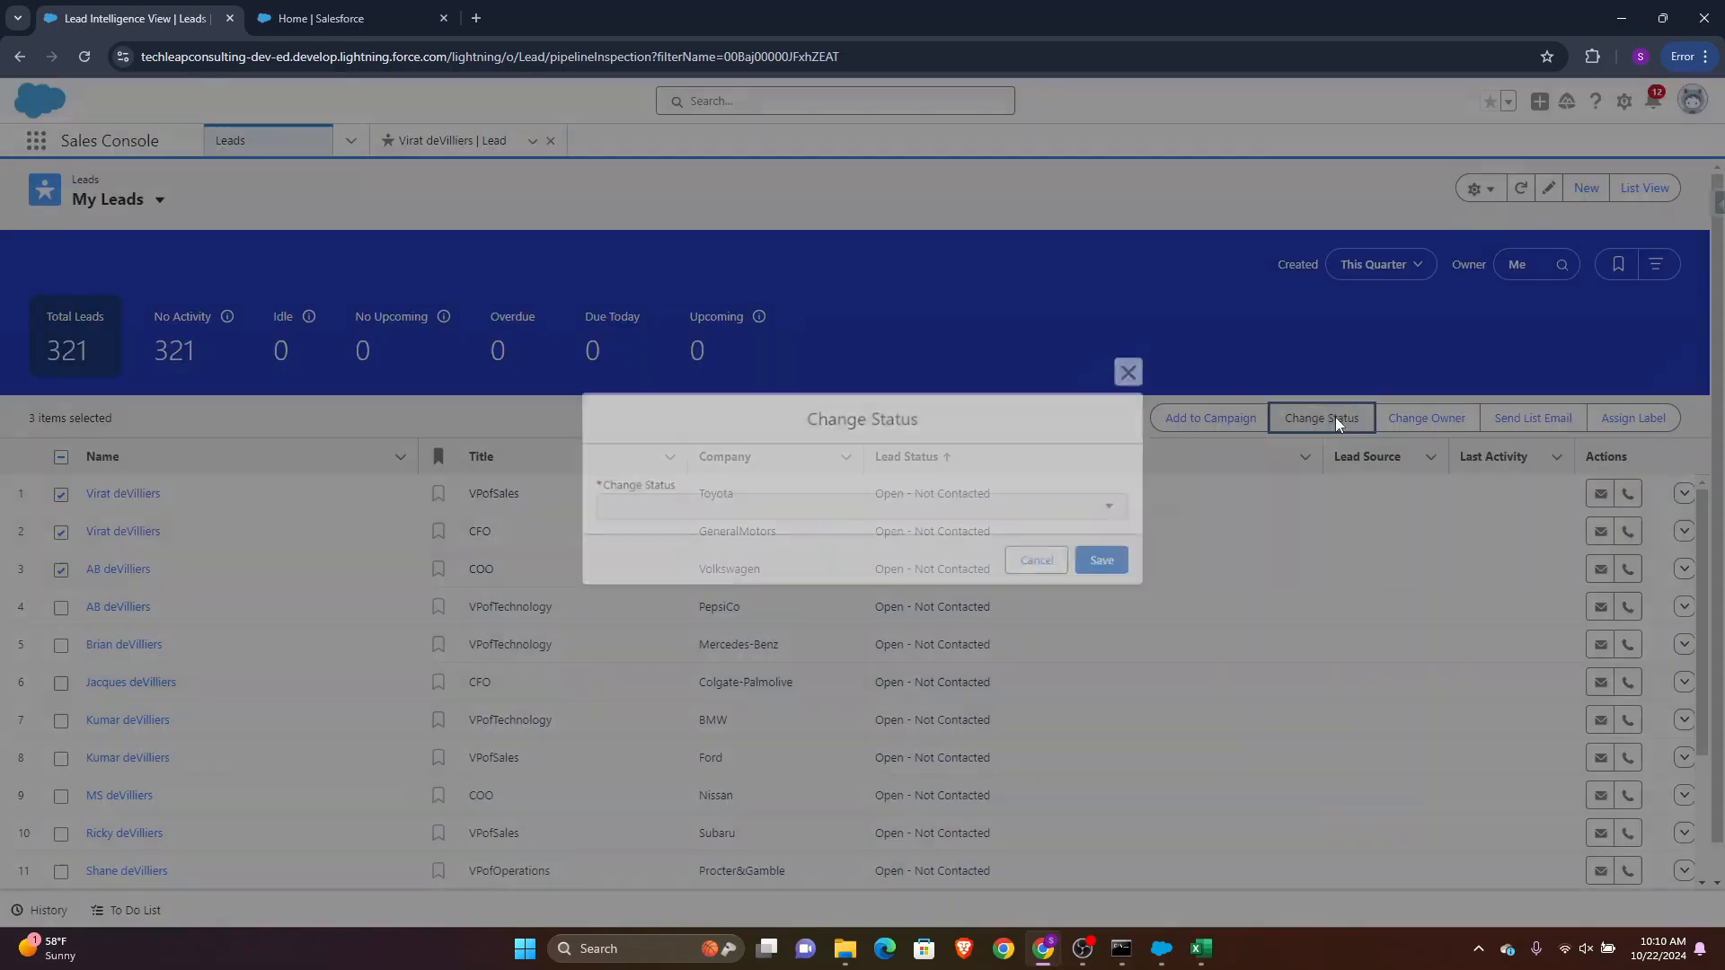
left_click(780, 519)
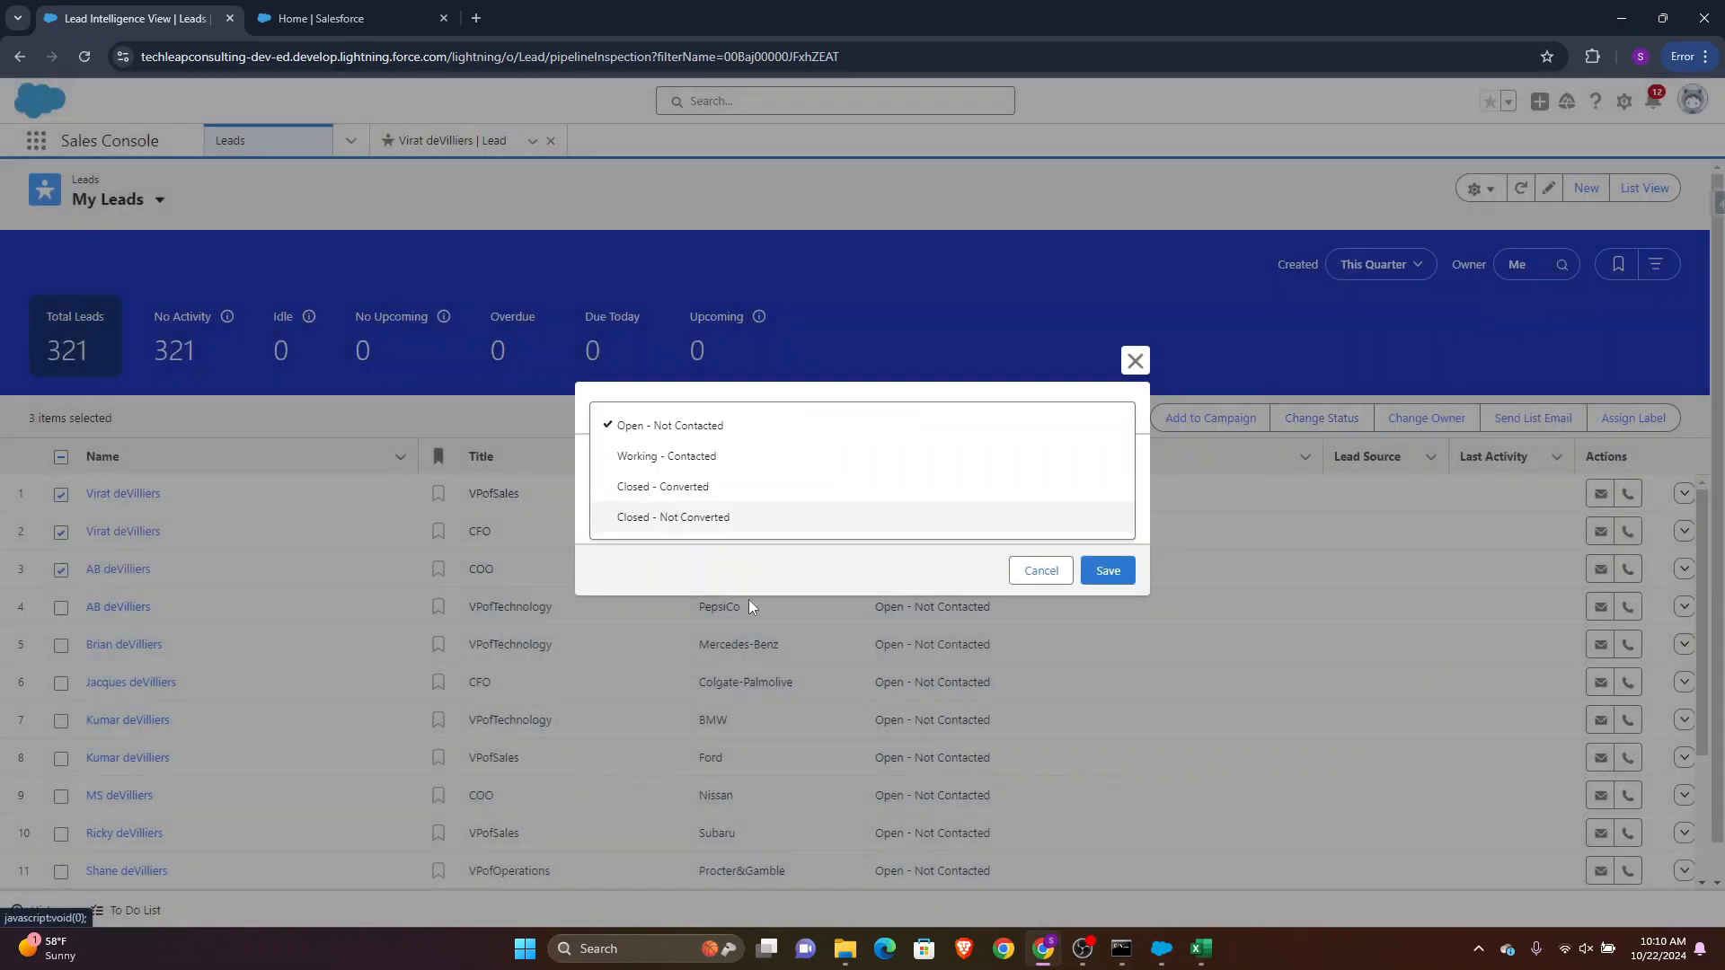
left_click(660, 487)
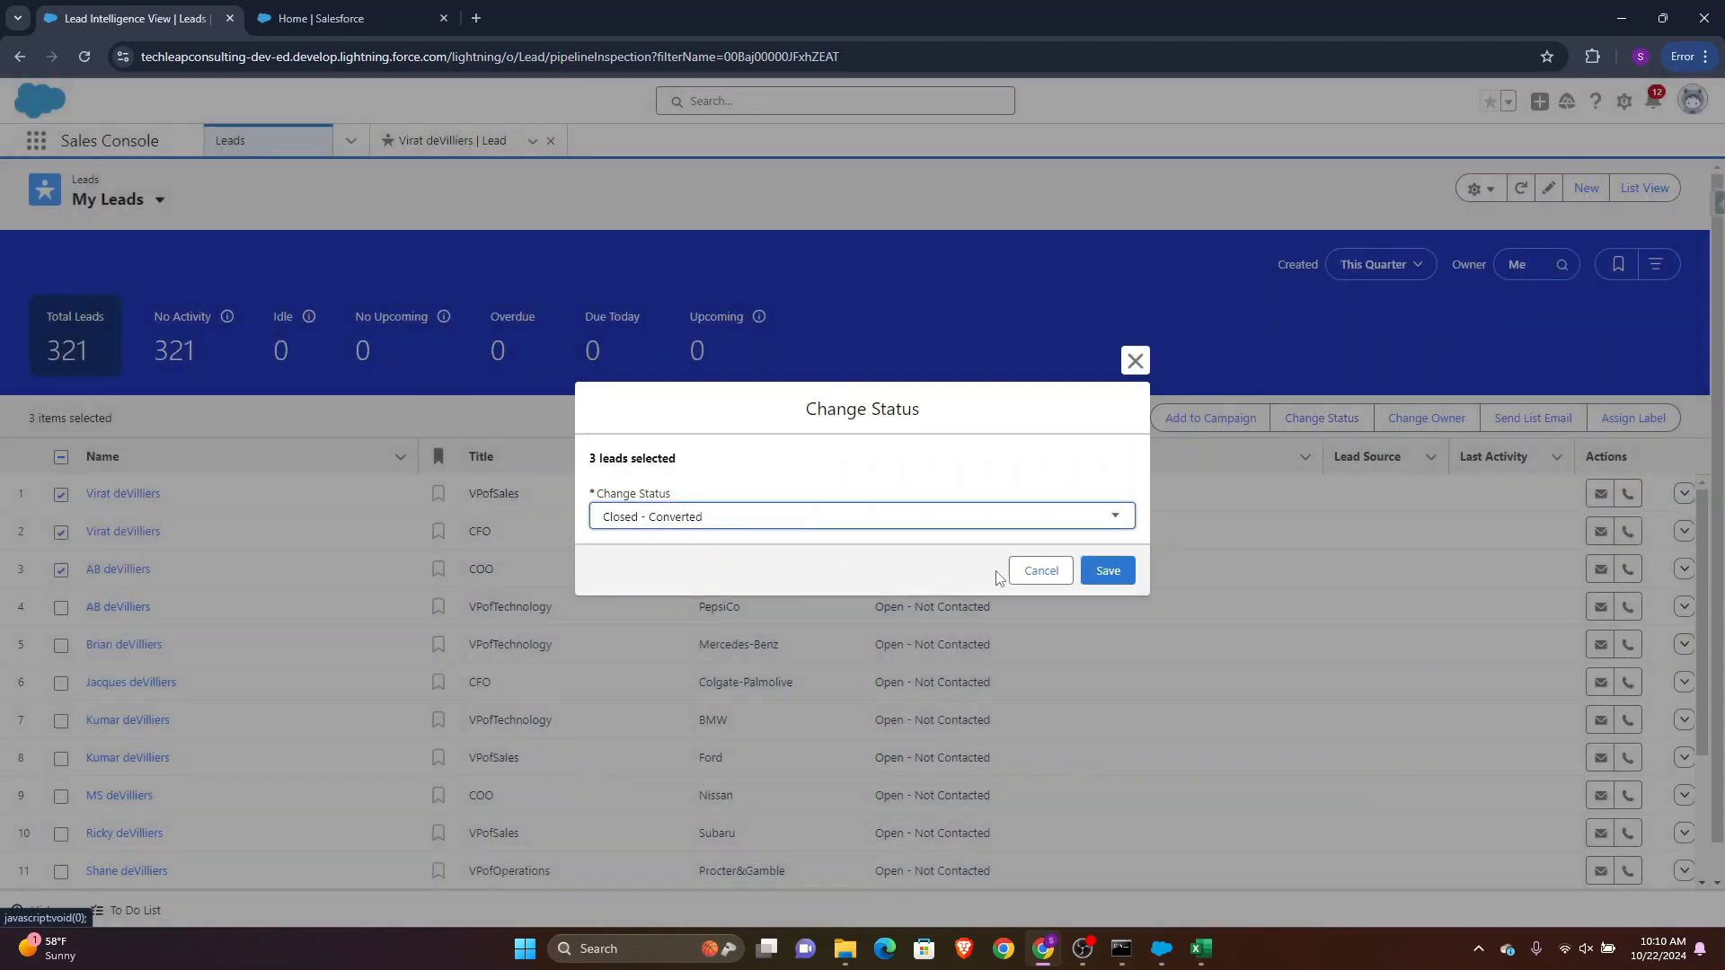
left_click(1102, 580)
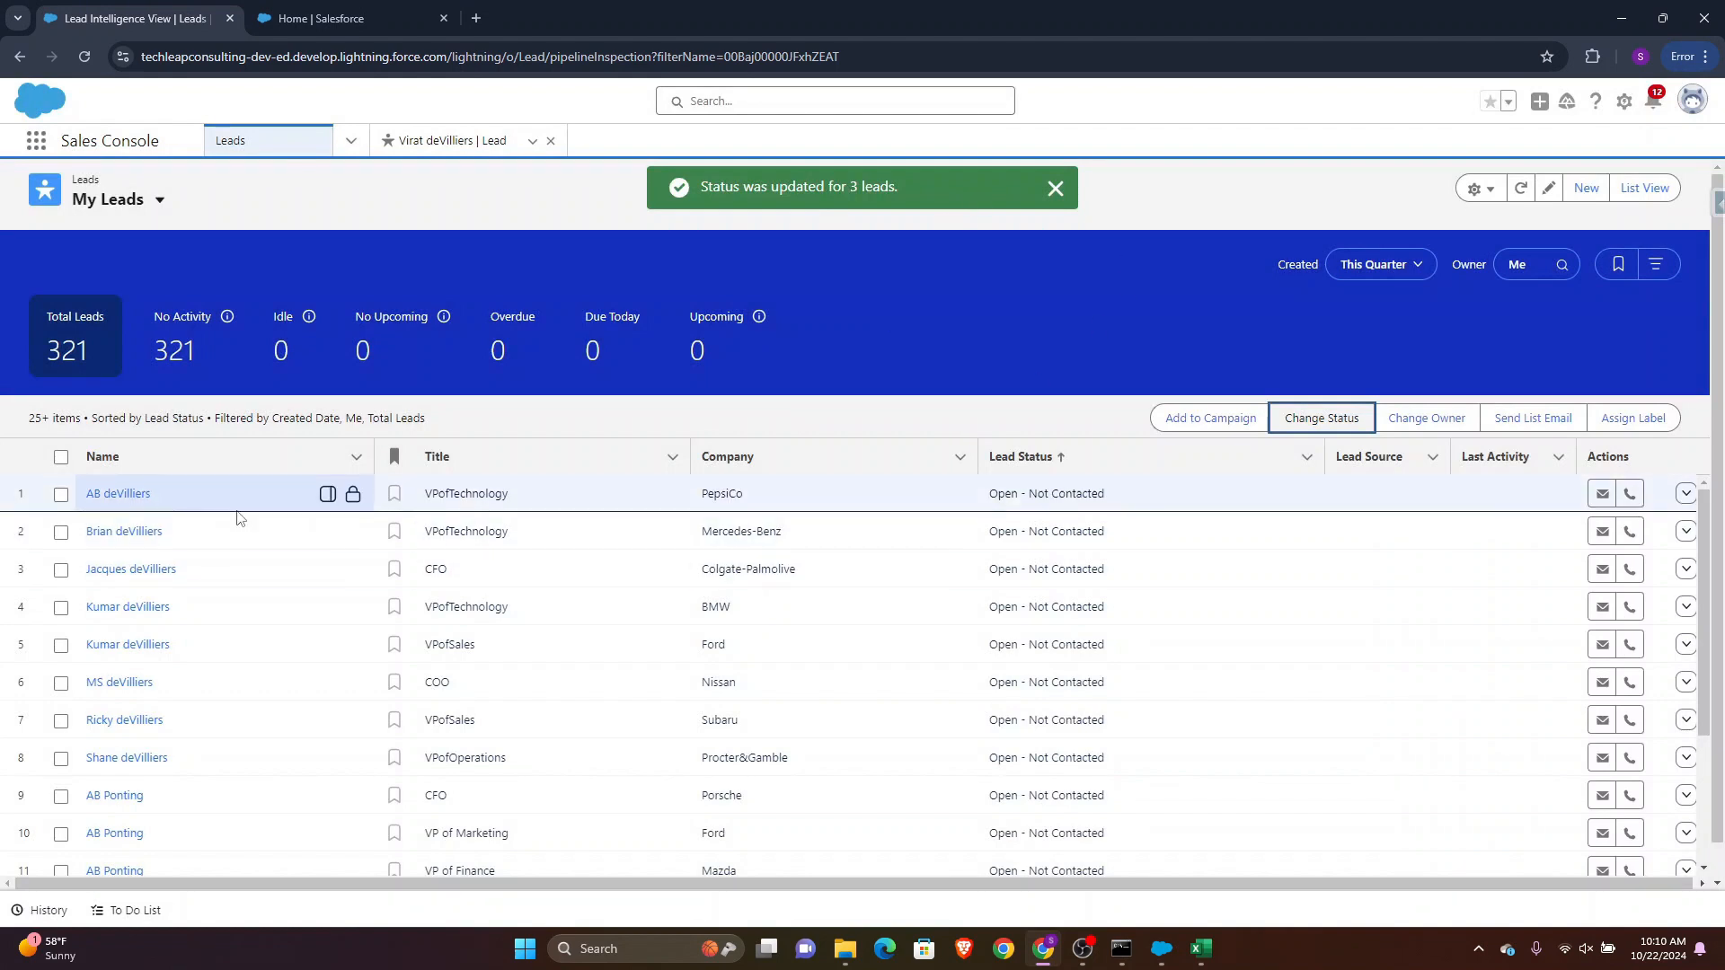
Choose the Account4Upload CSV file as the import source for the Account insert and continue
scroll(239, 518, "down", 10)
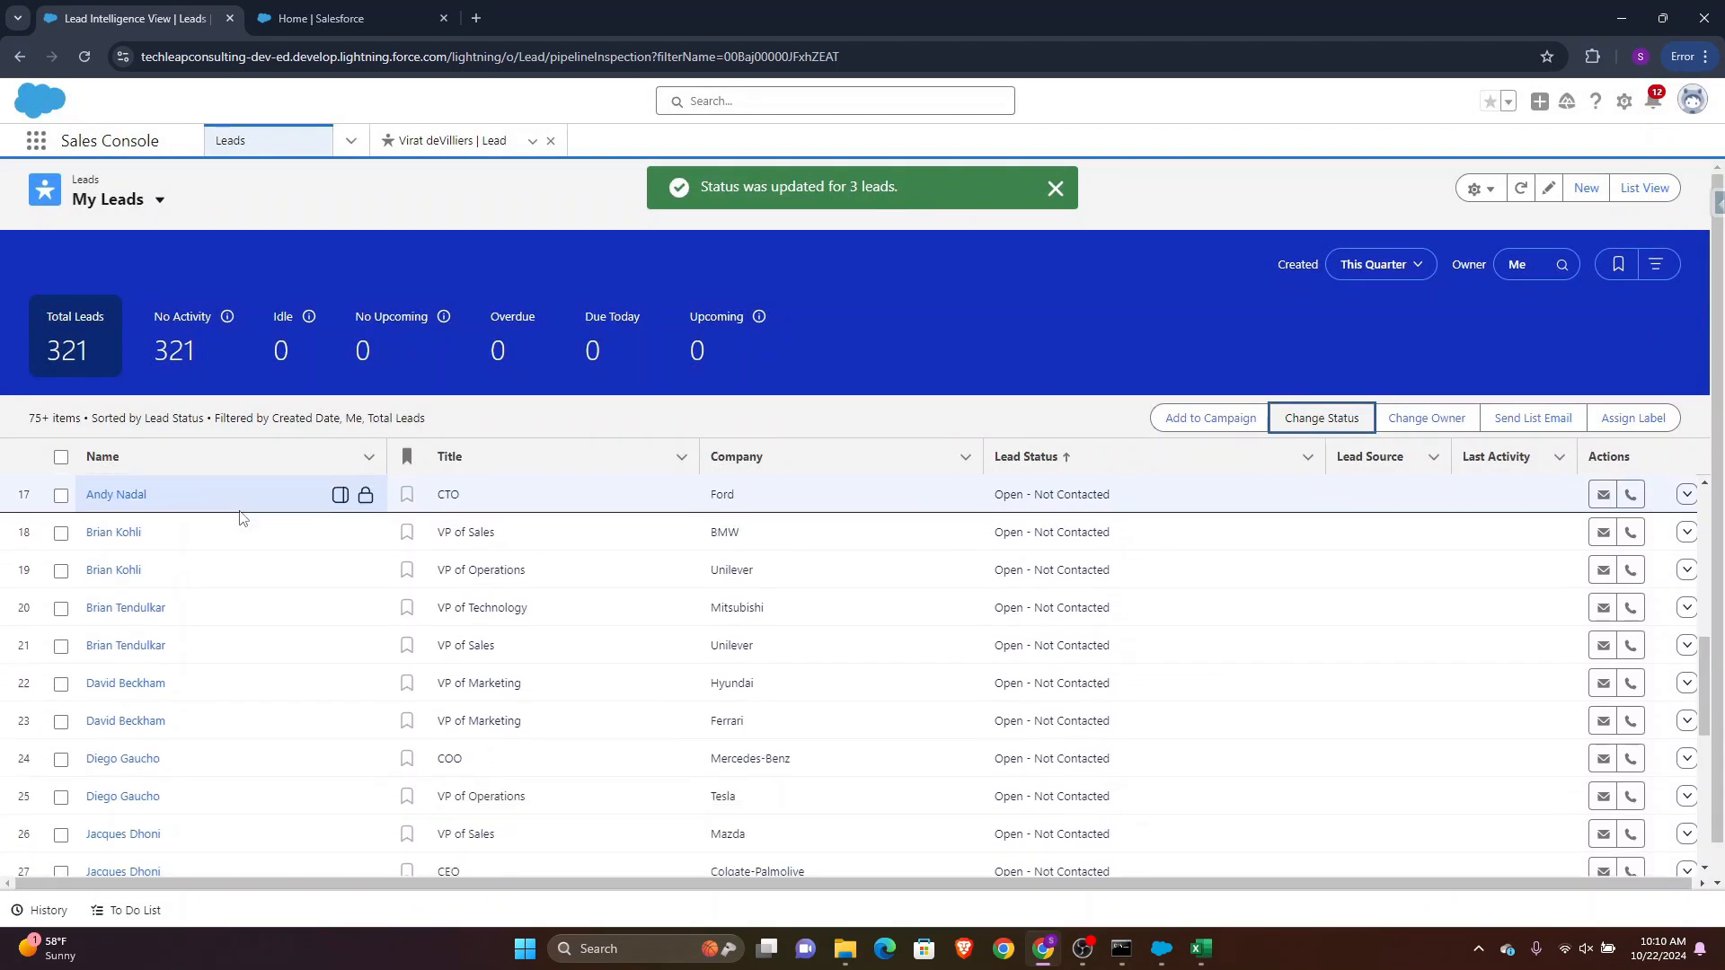
scroll(239, 512, "down", 8)
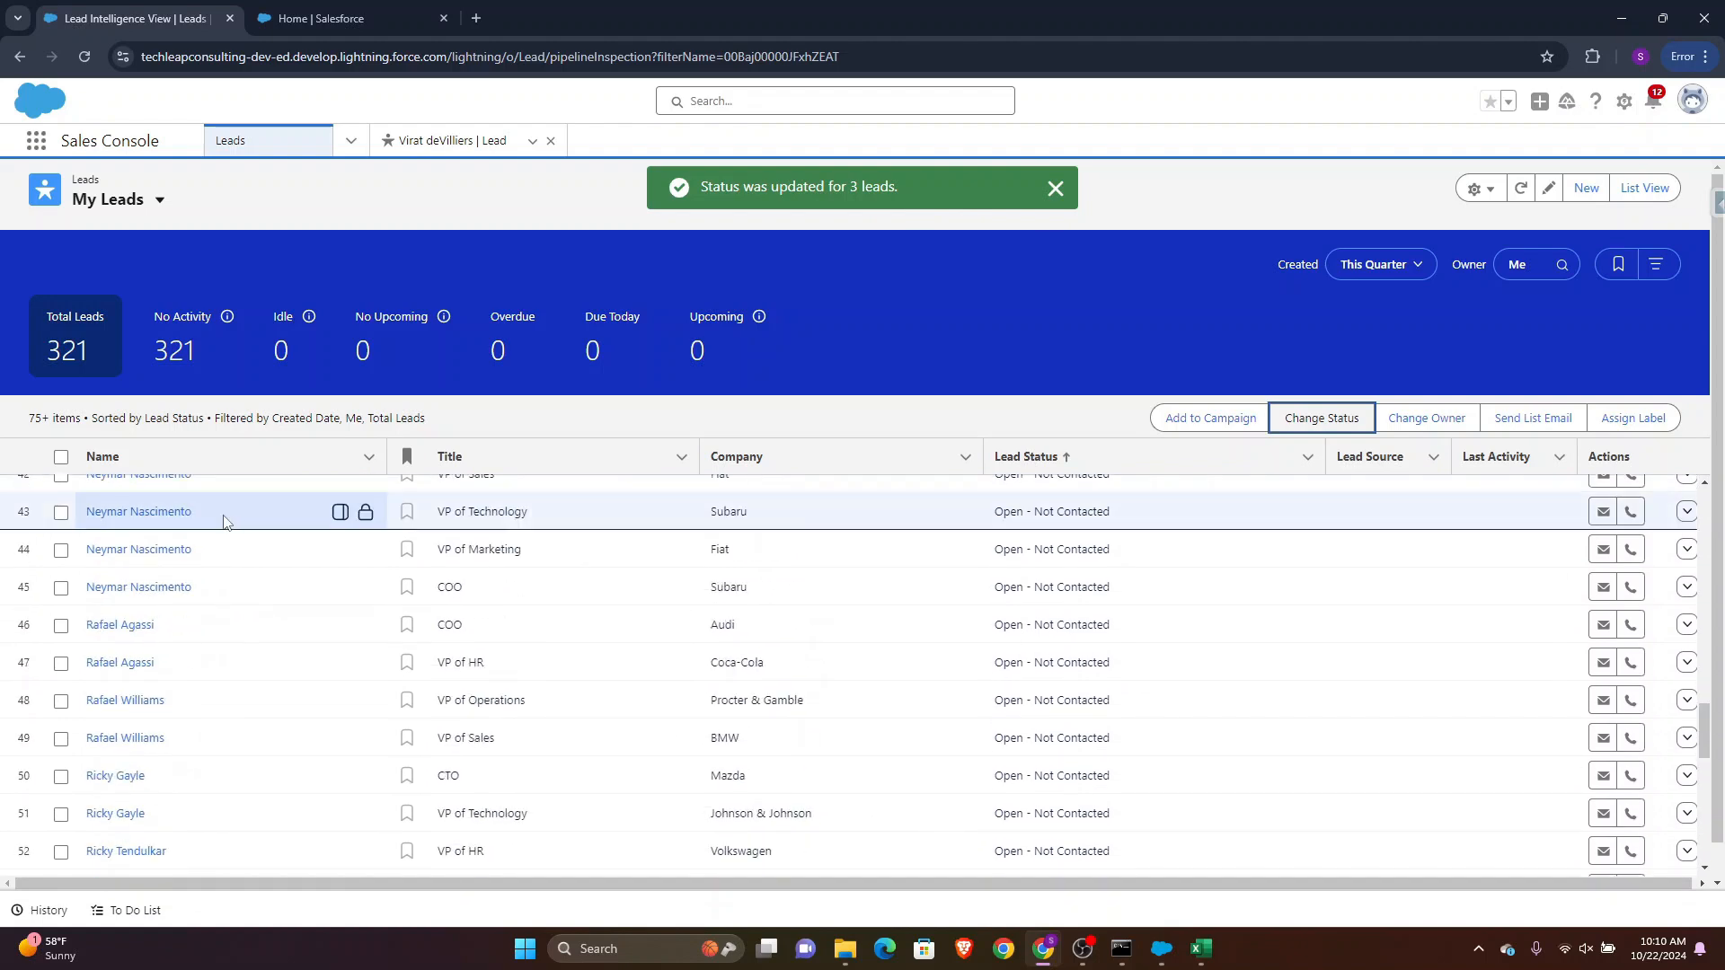
left_click(1618, 19)
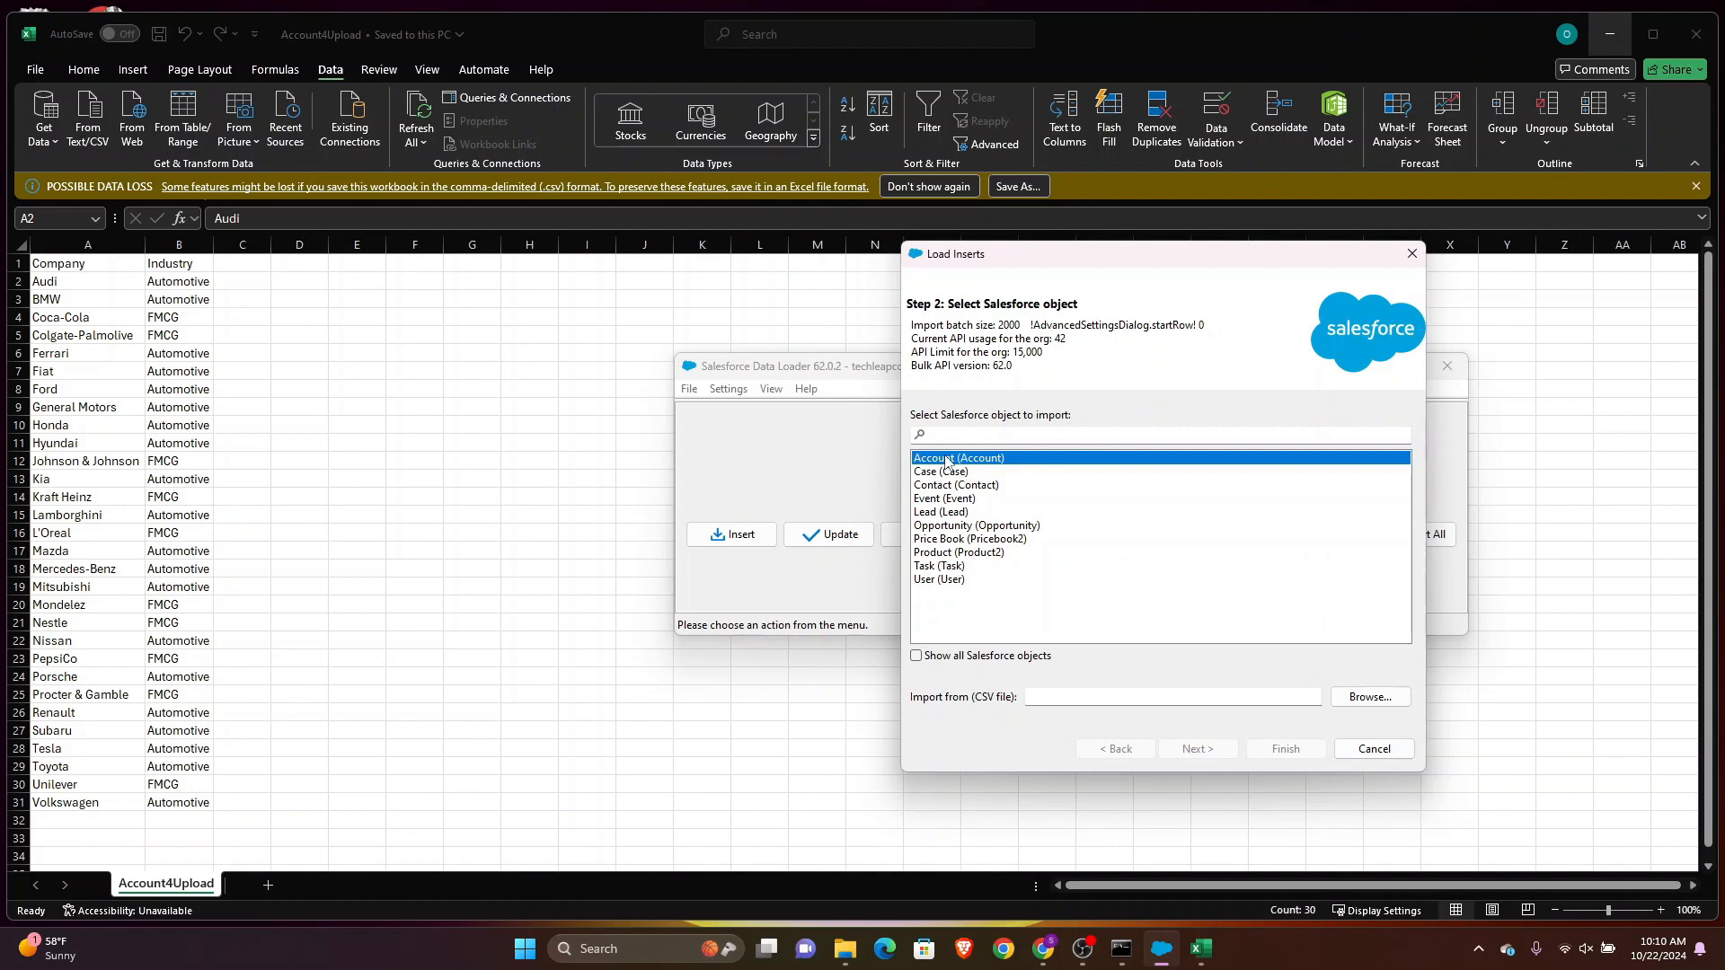
left_click(1369, 697)
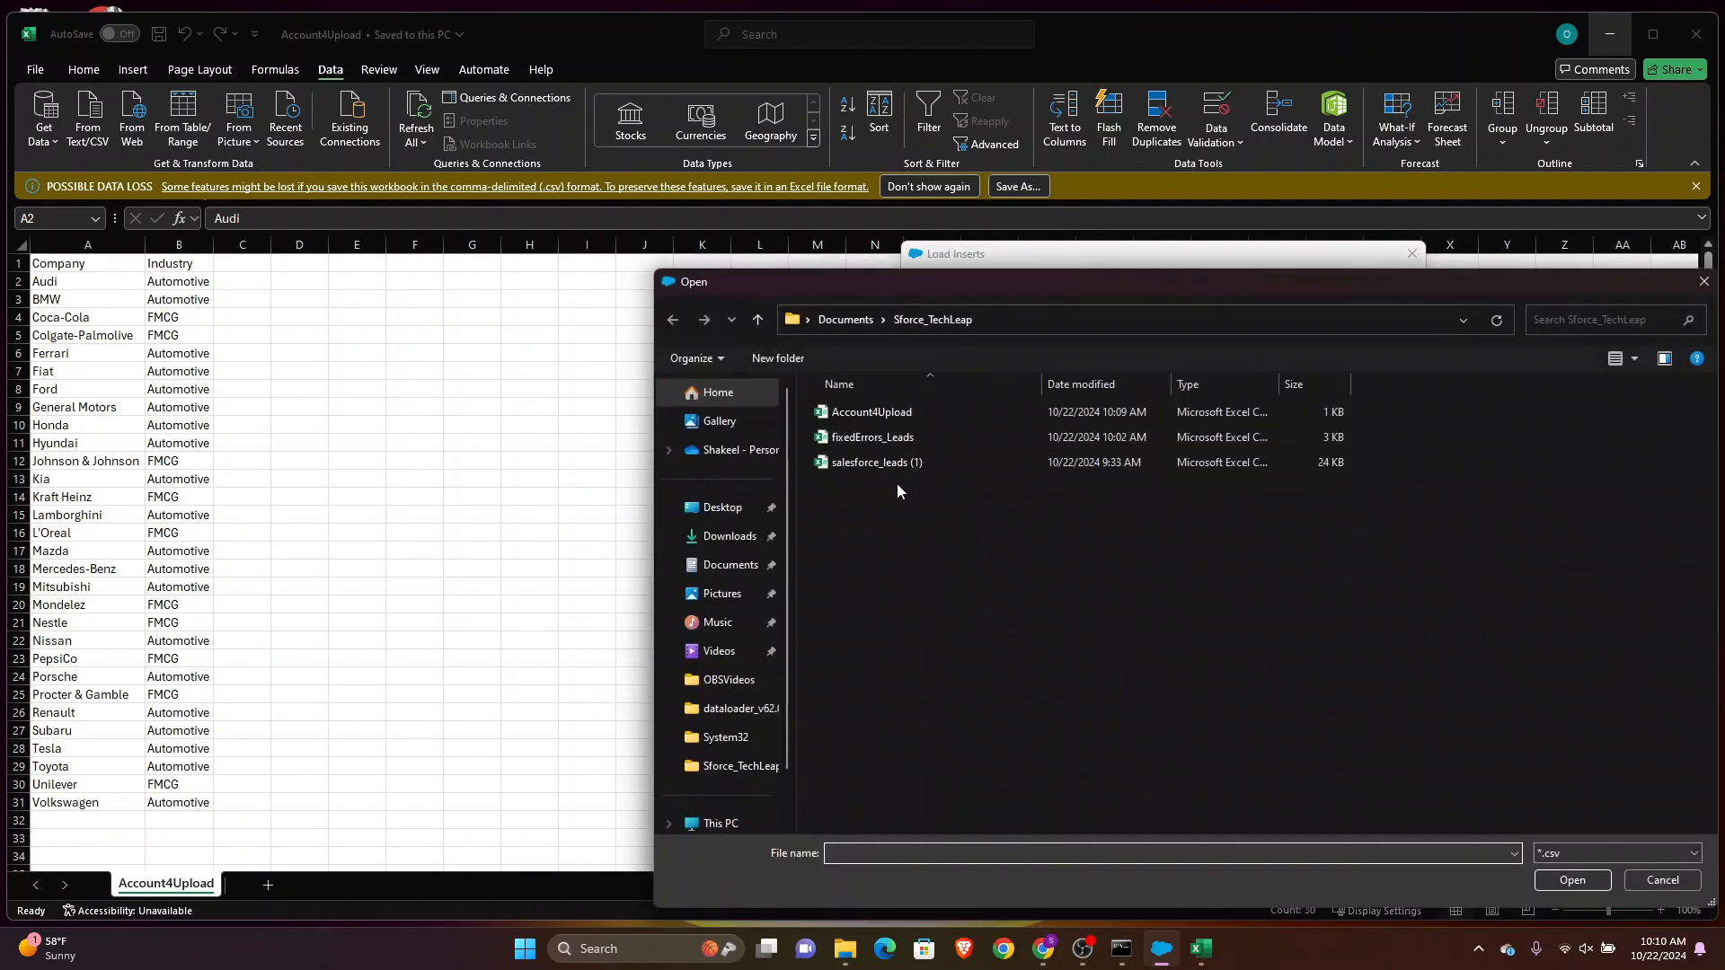
left_click(891, 413)
left_click(1571, 880)
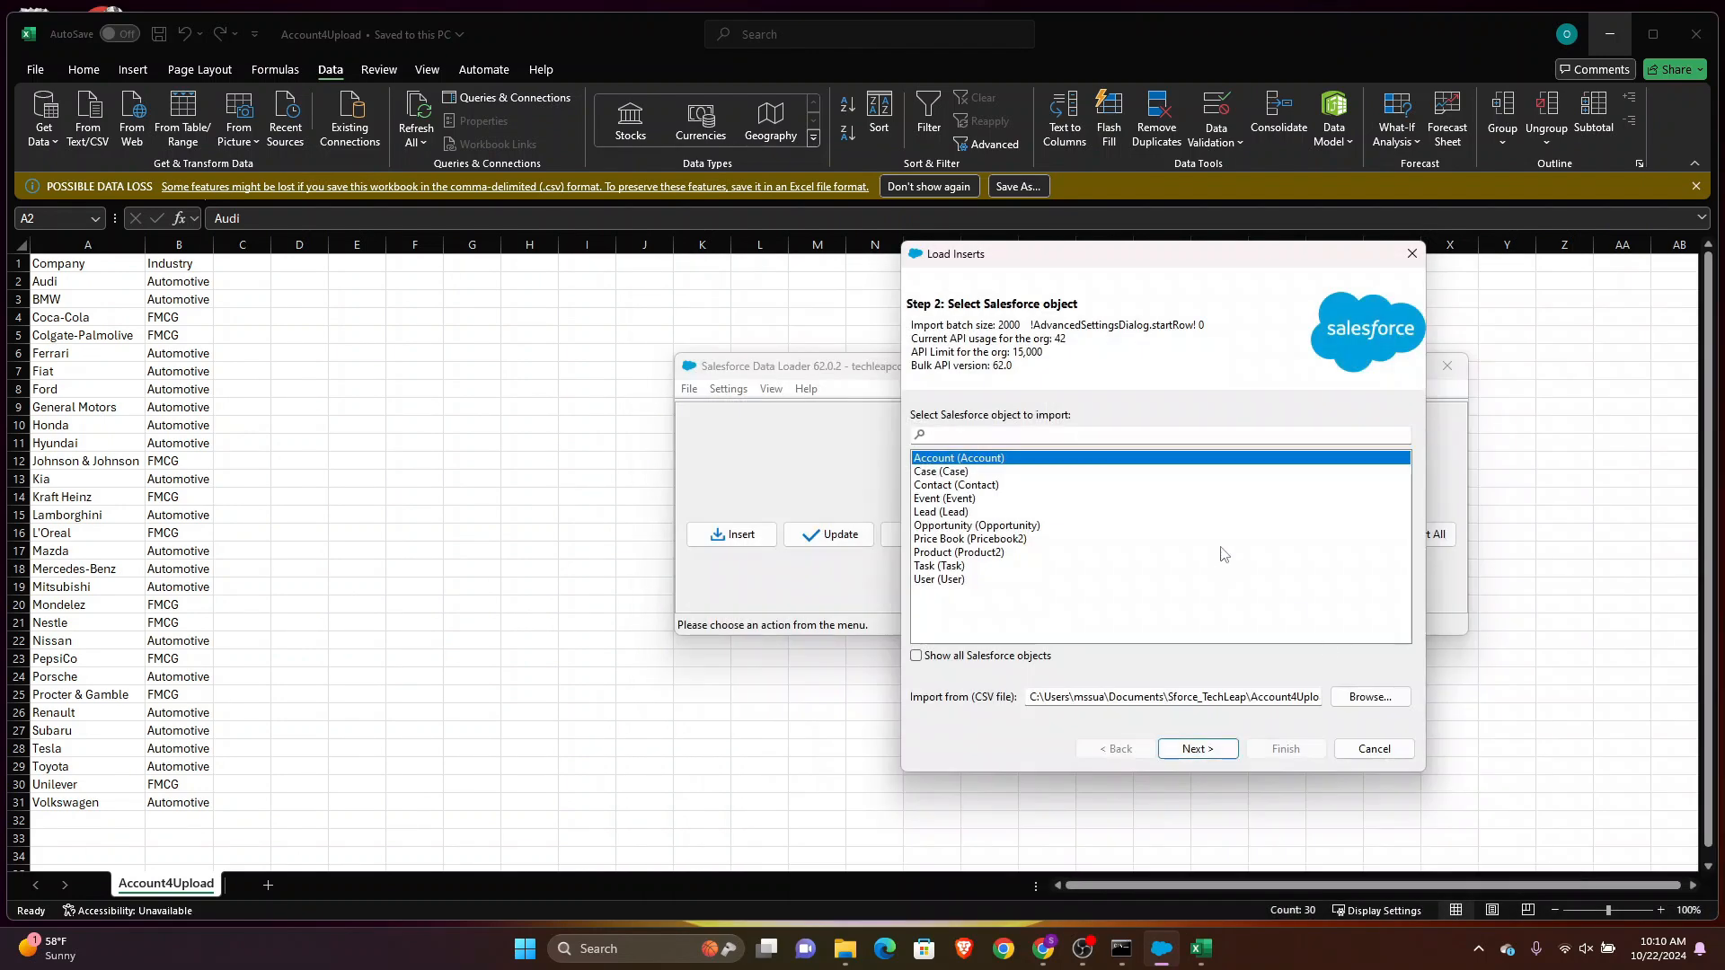
left_click(1201, 749)
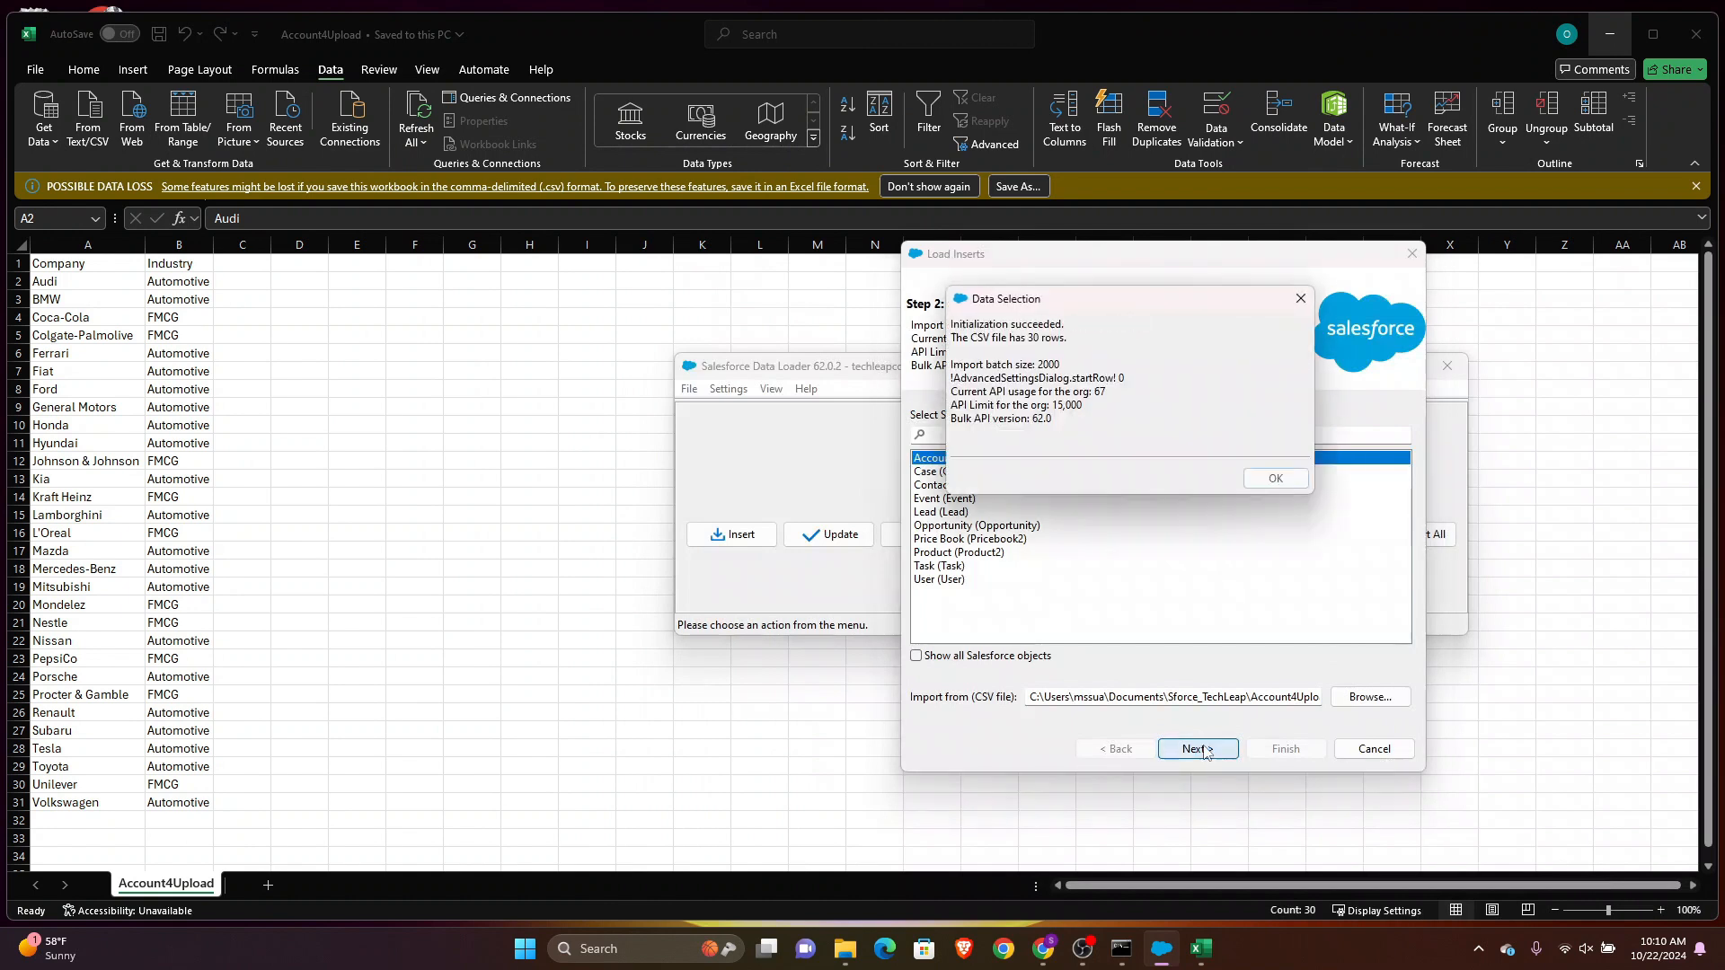
left_click(1272, 478)
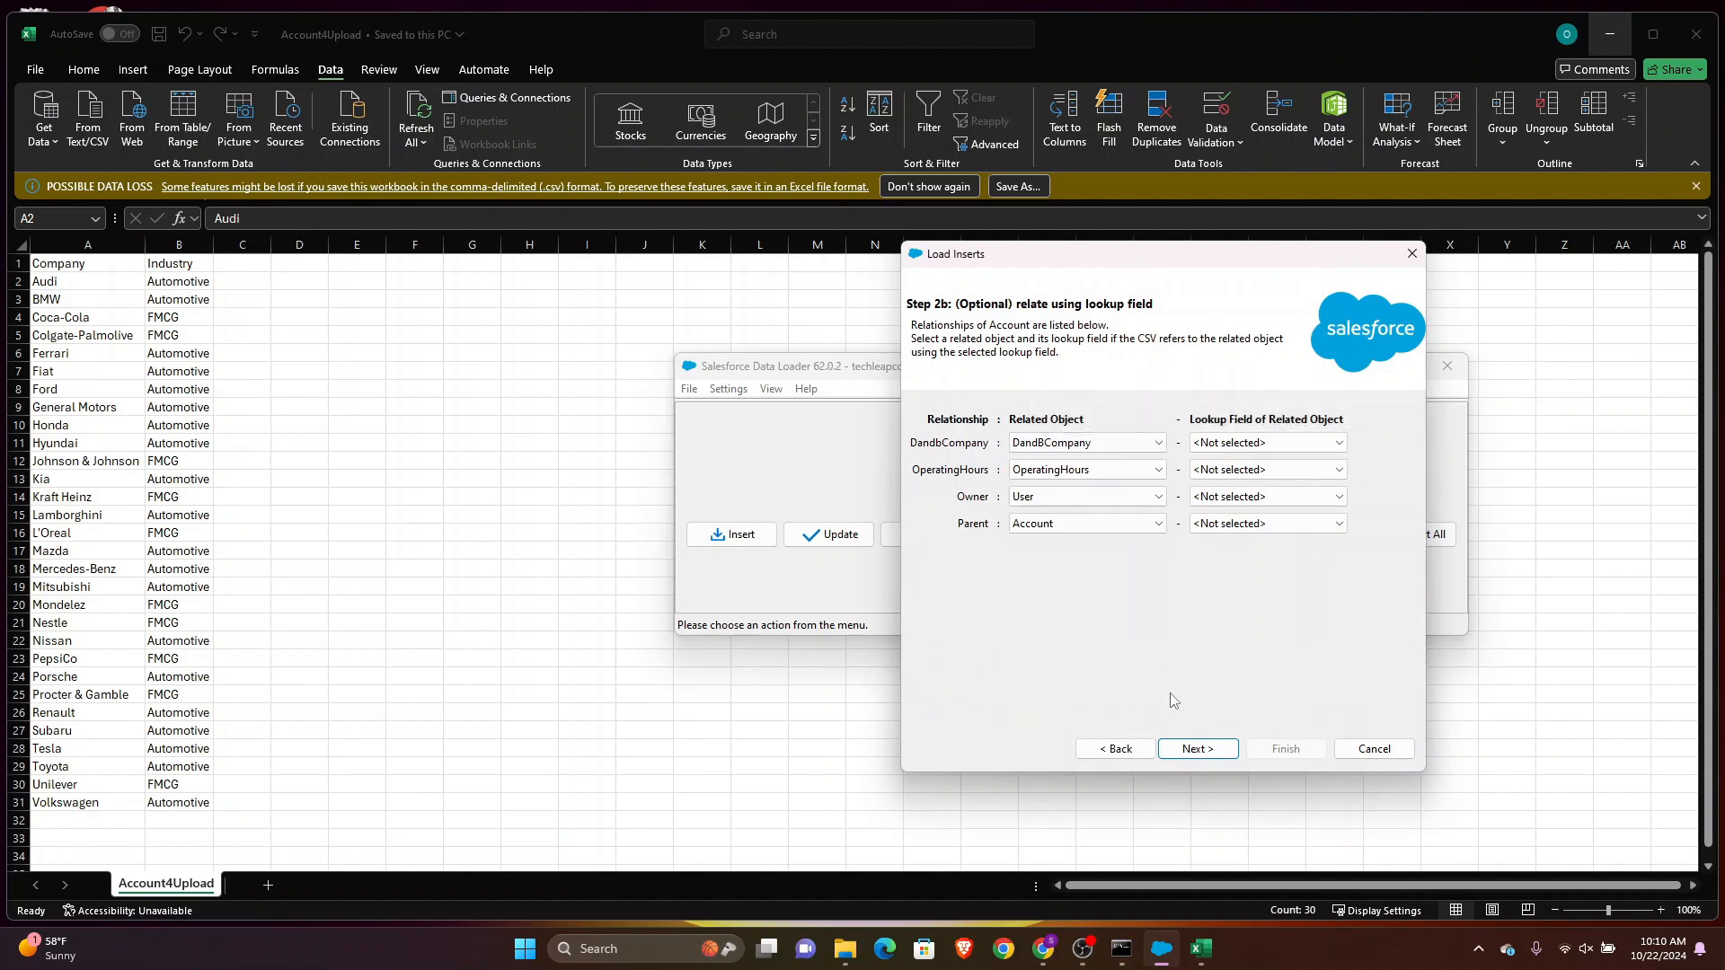
Map the Company column to the Account Name field, keeping Industry mapped to Industry
left_click(1197, 751)
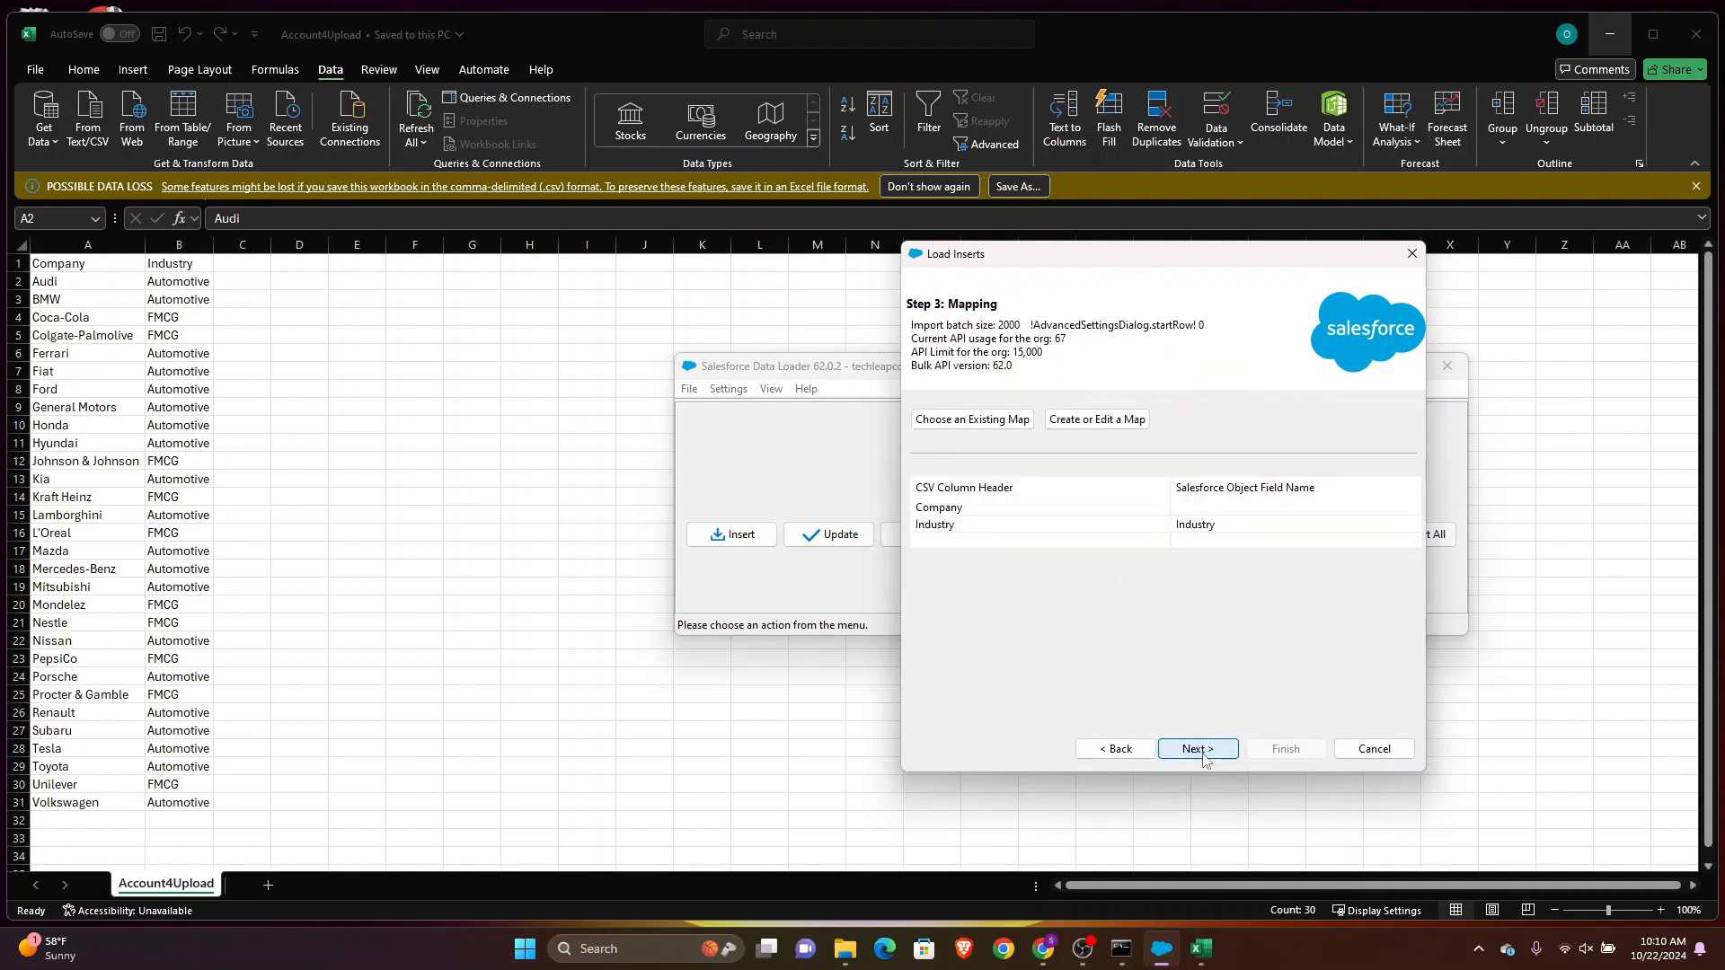
left_click(1176, 509)
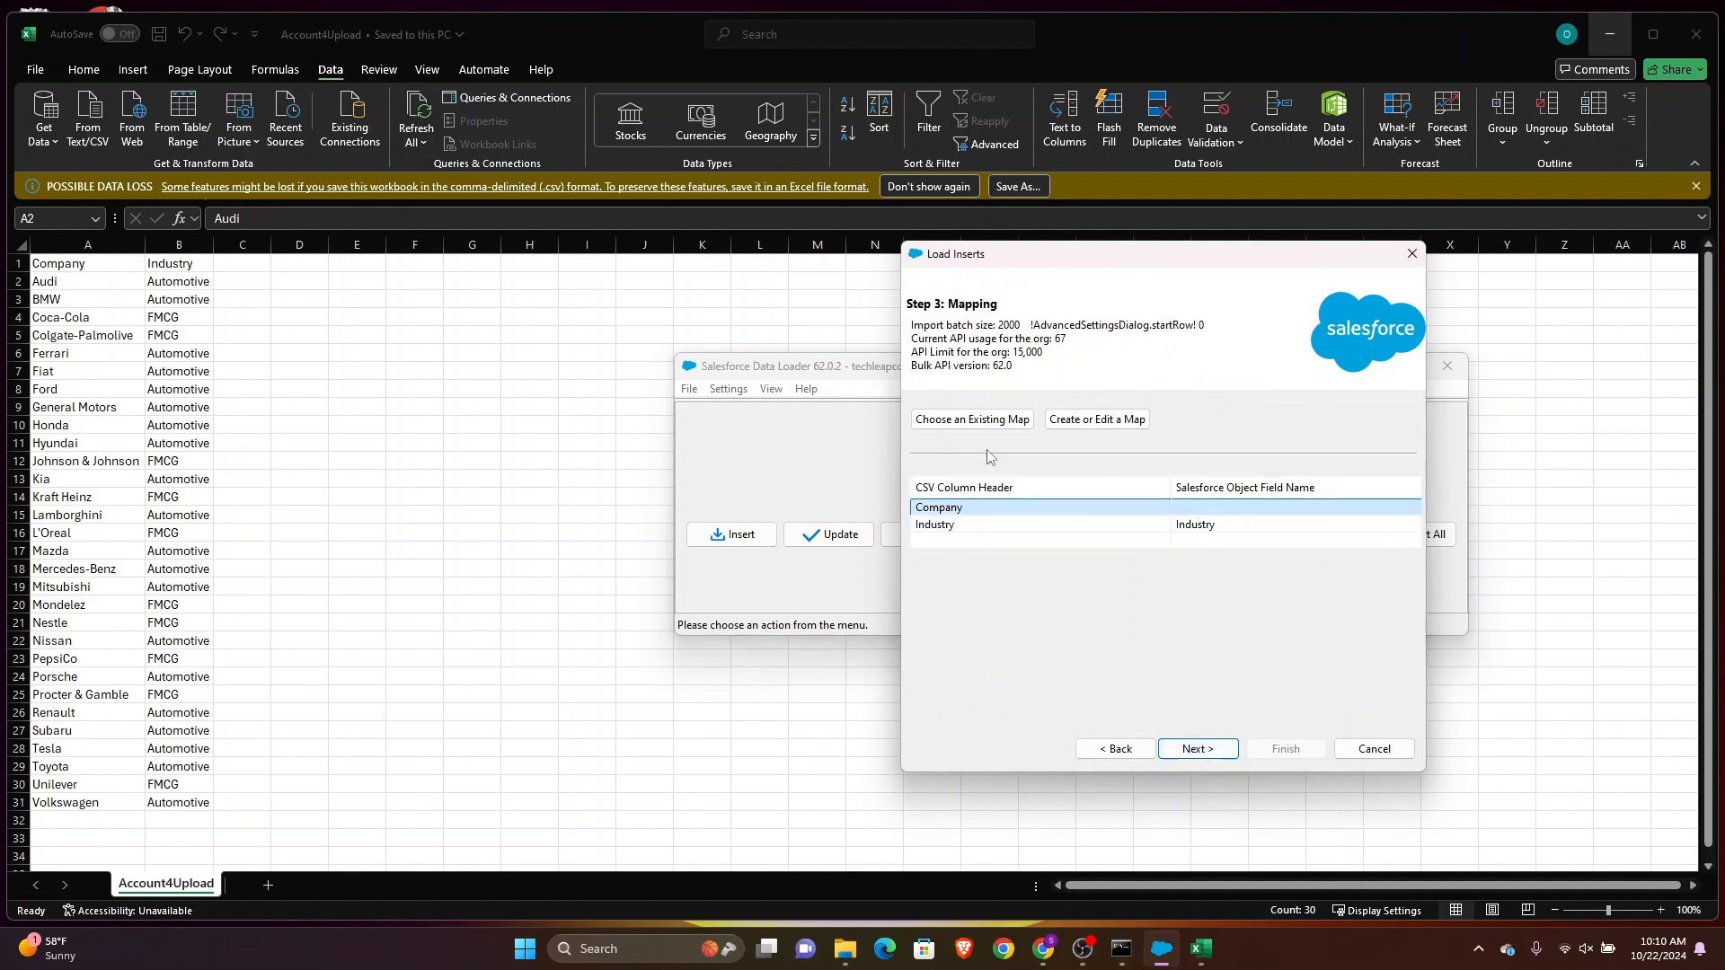
left_click(1116, 427)
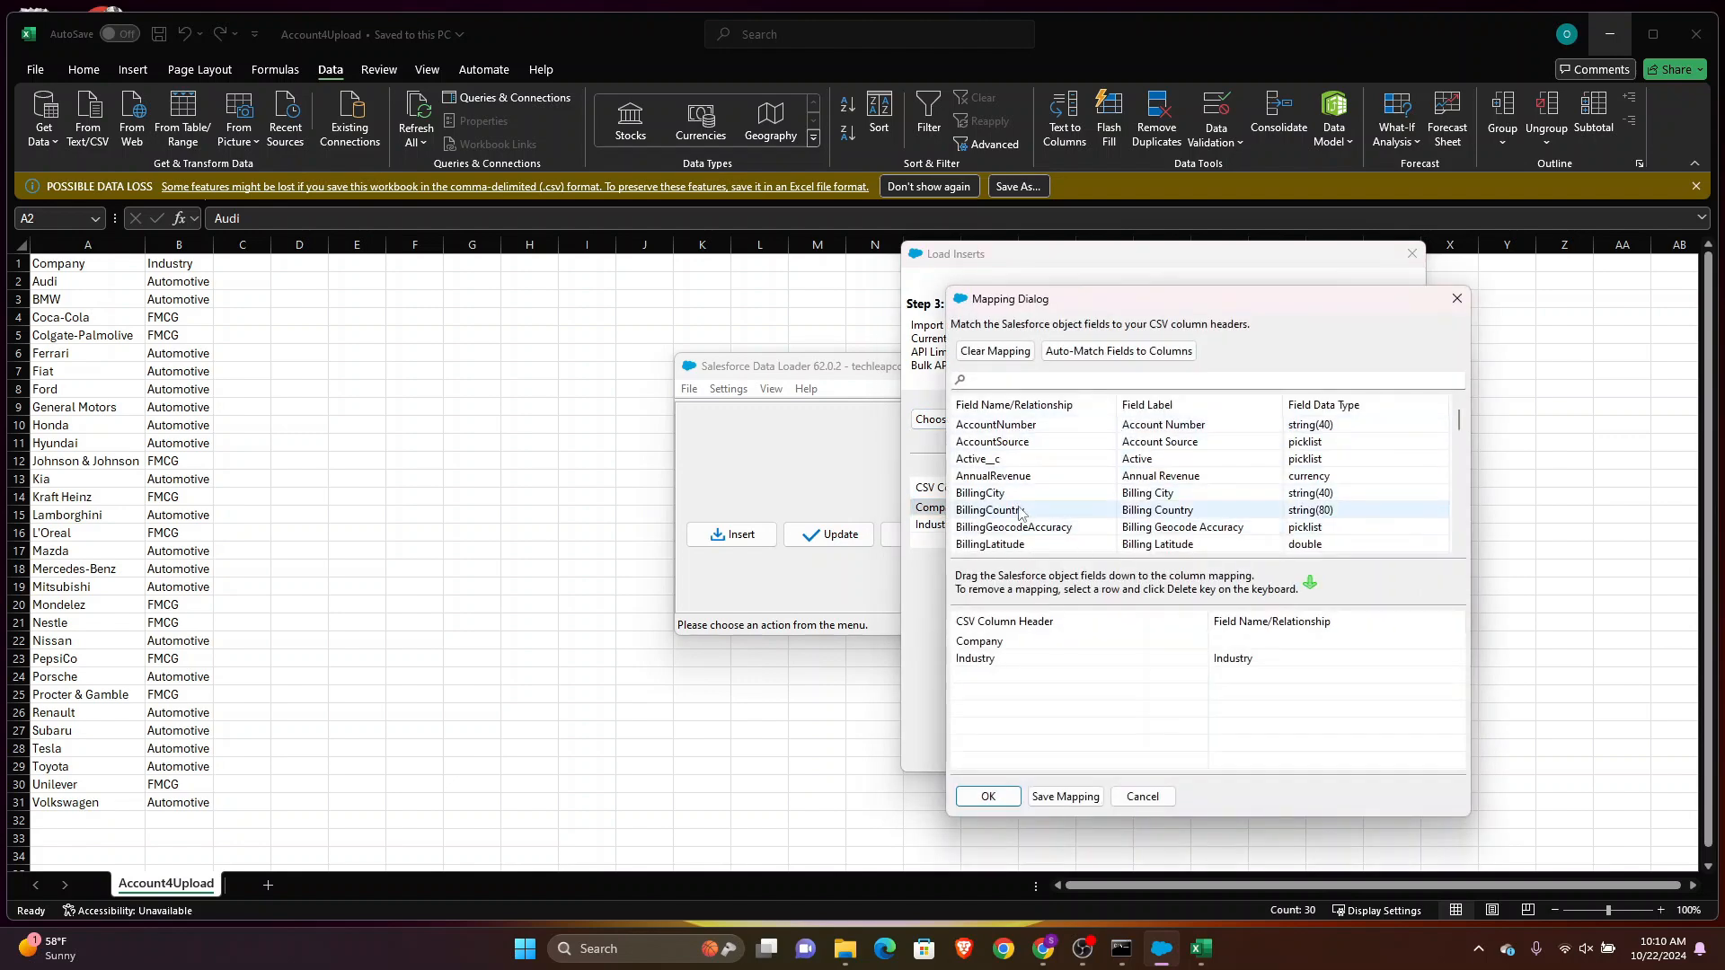
scroll(1024, 518, "down", 8)
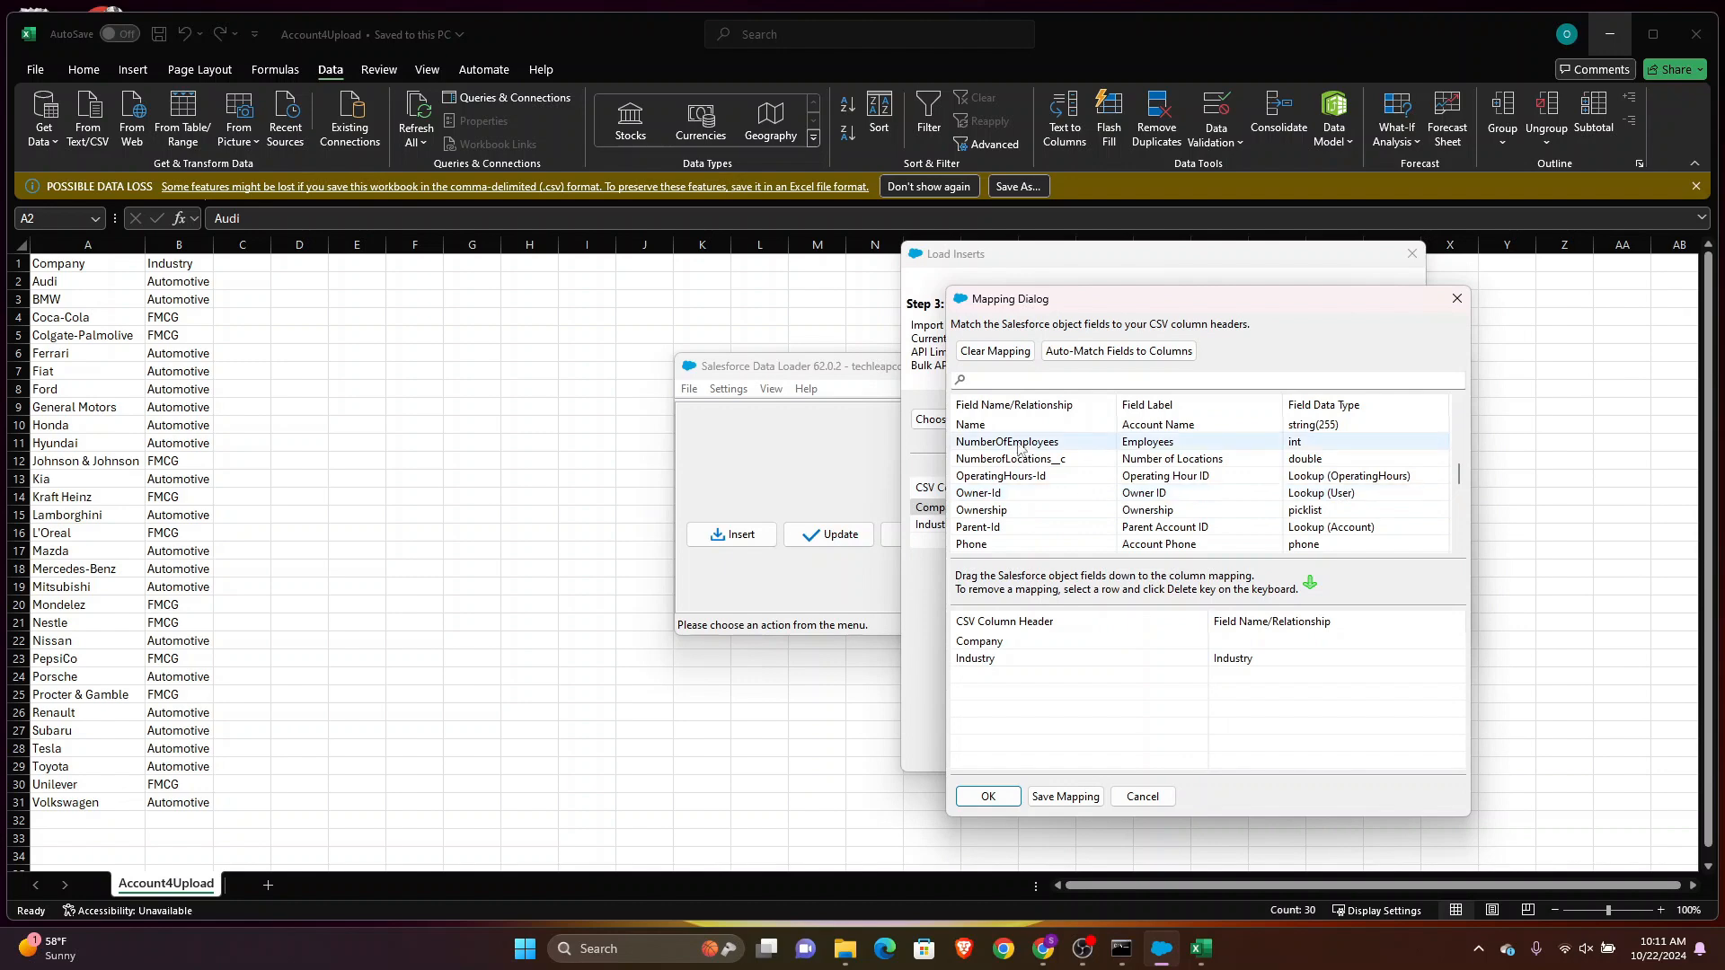
left_click_drag(1010, 426, 1248, 647)
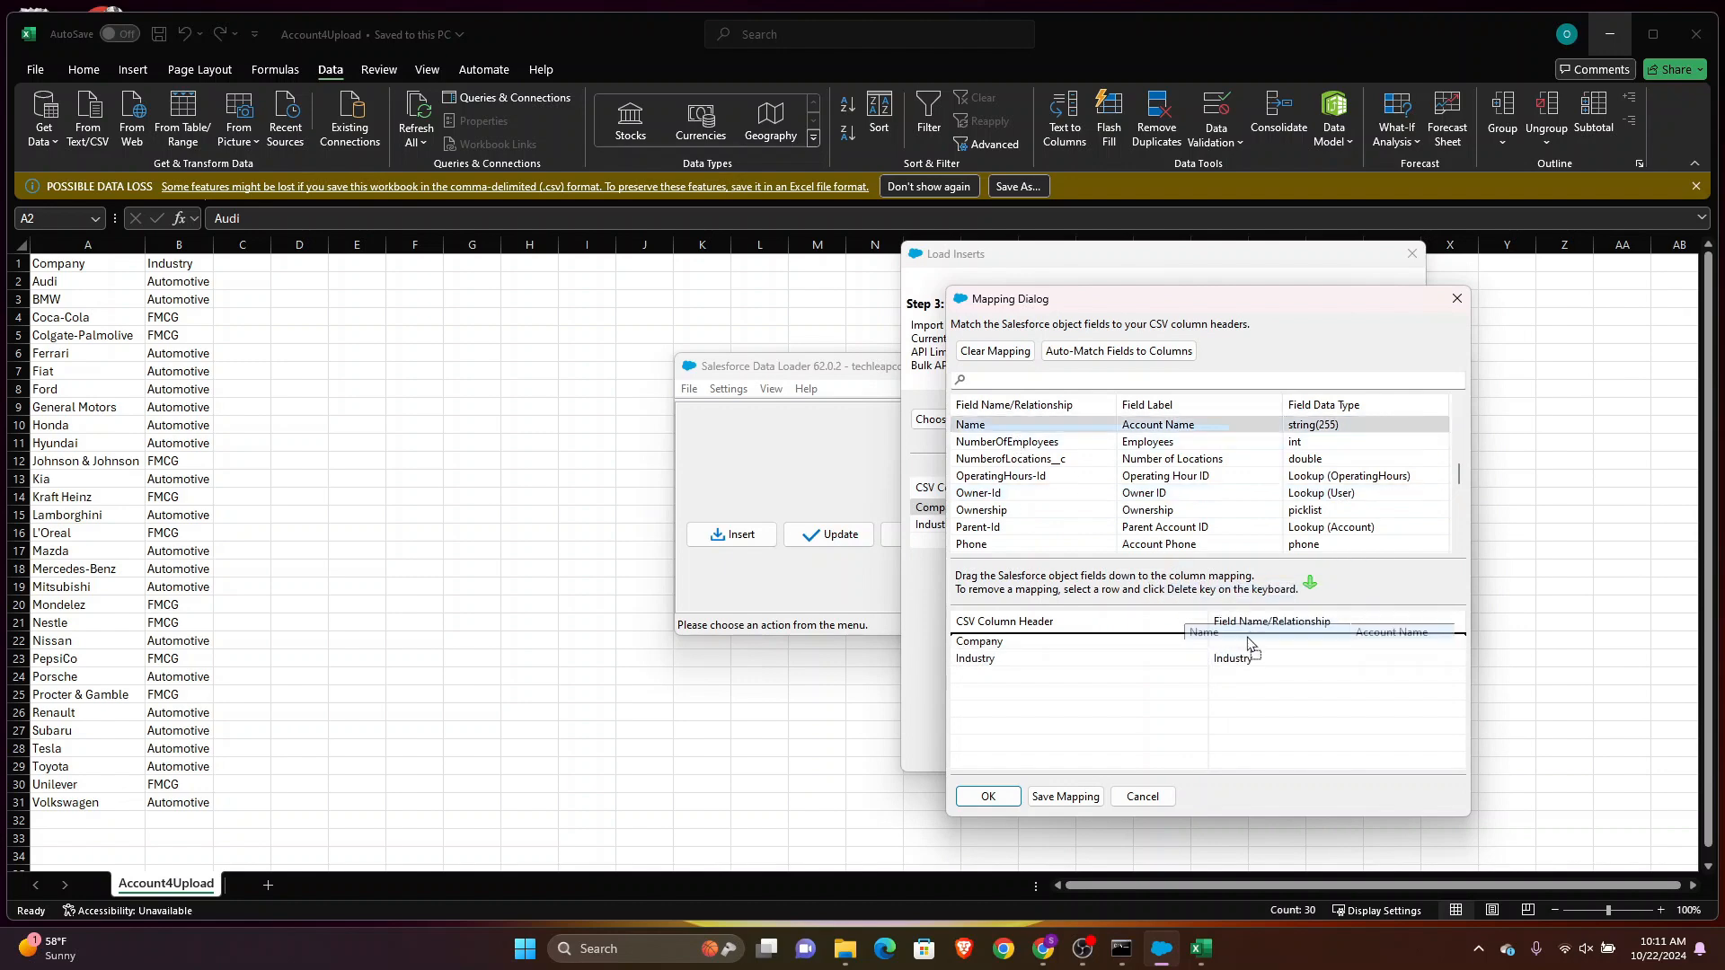
left_click(988, 796)
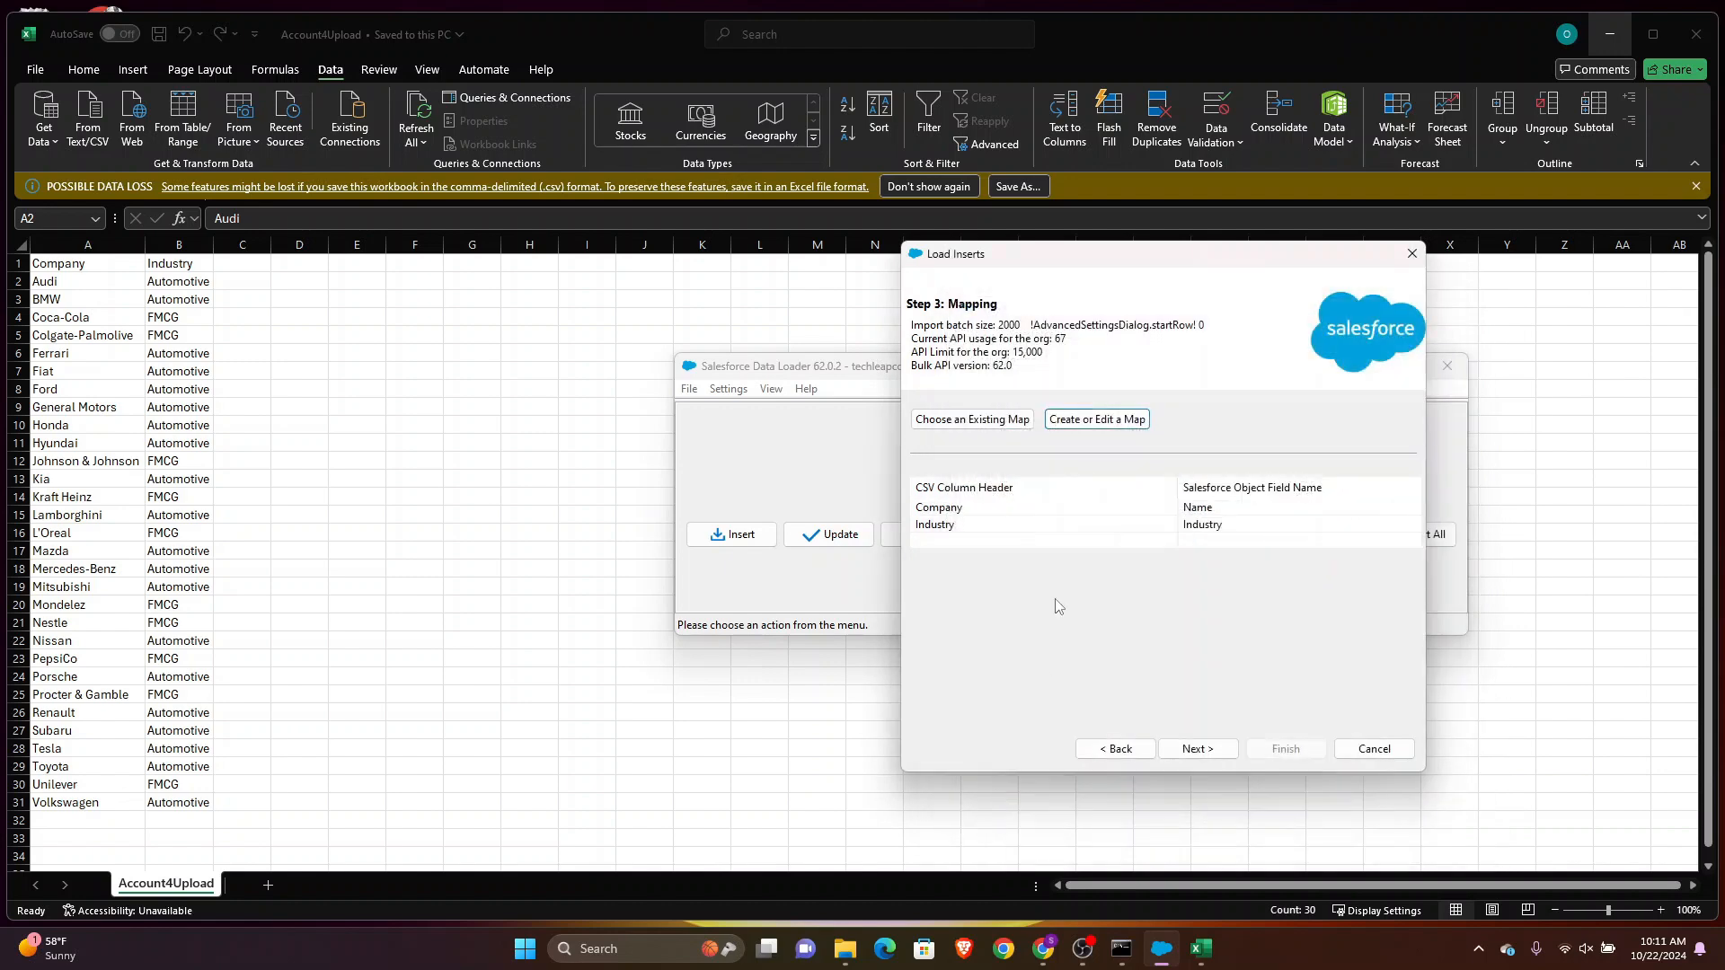
Finish the insert with results saved to the Downloads folder and confirm inserting the new records
left_click(1197, 750)
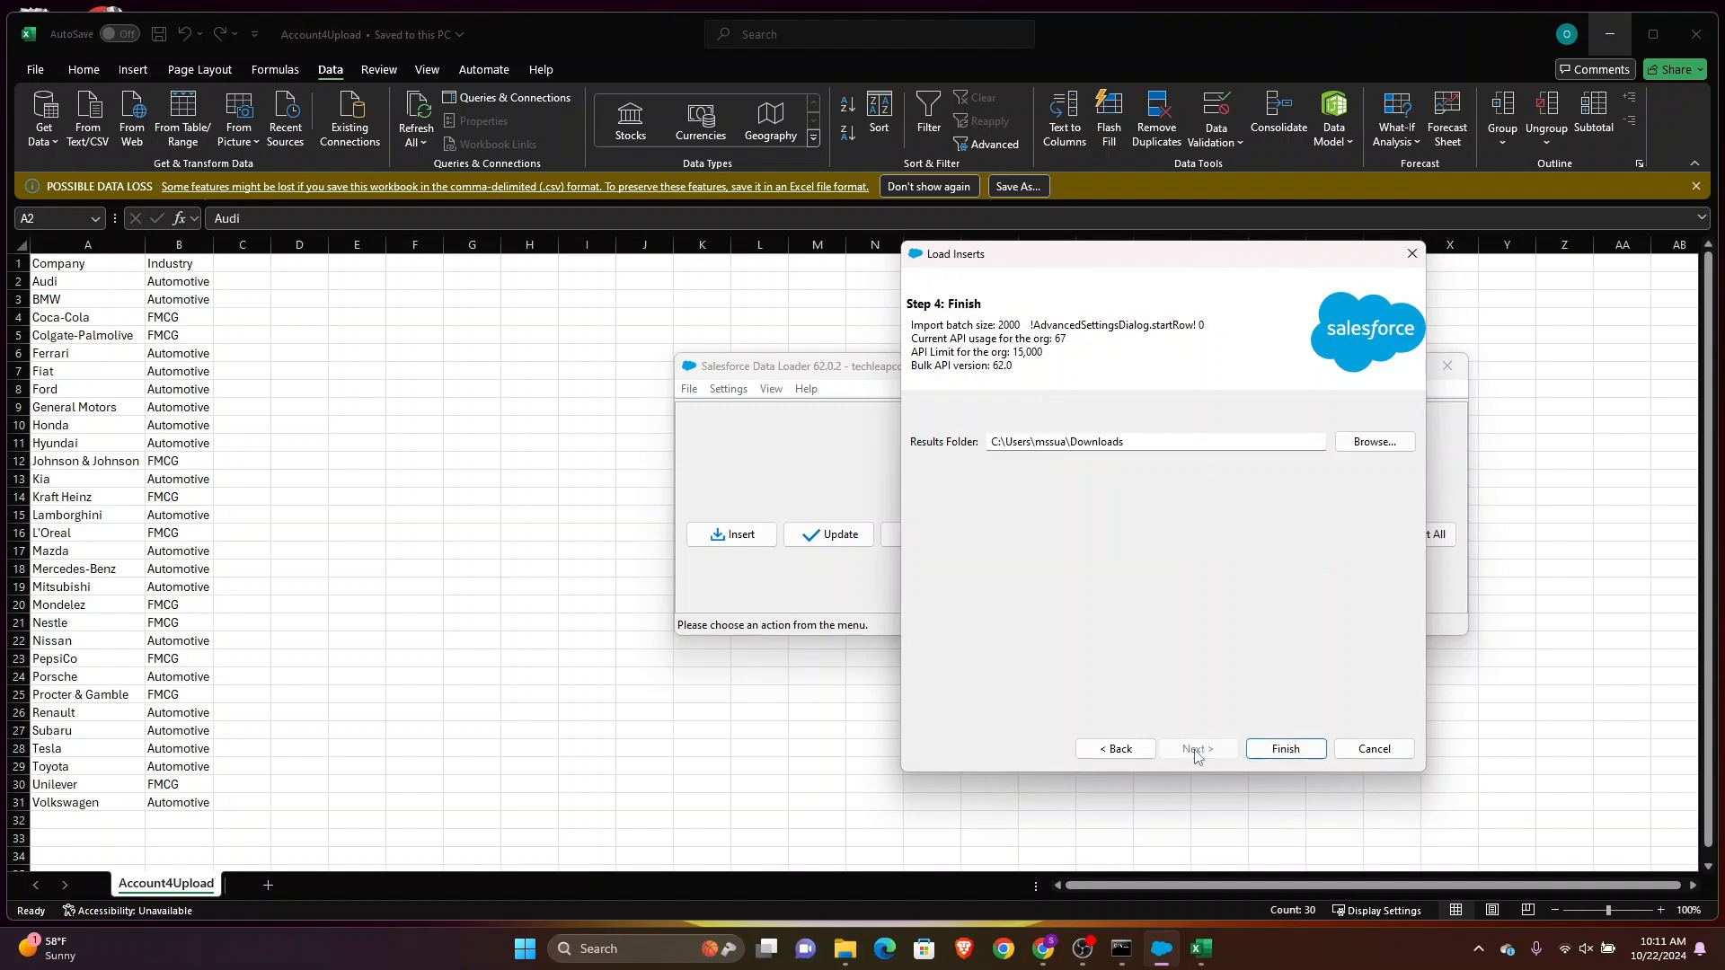
left_click(1262, 752)
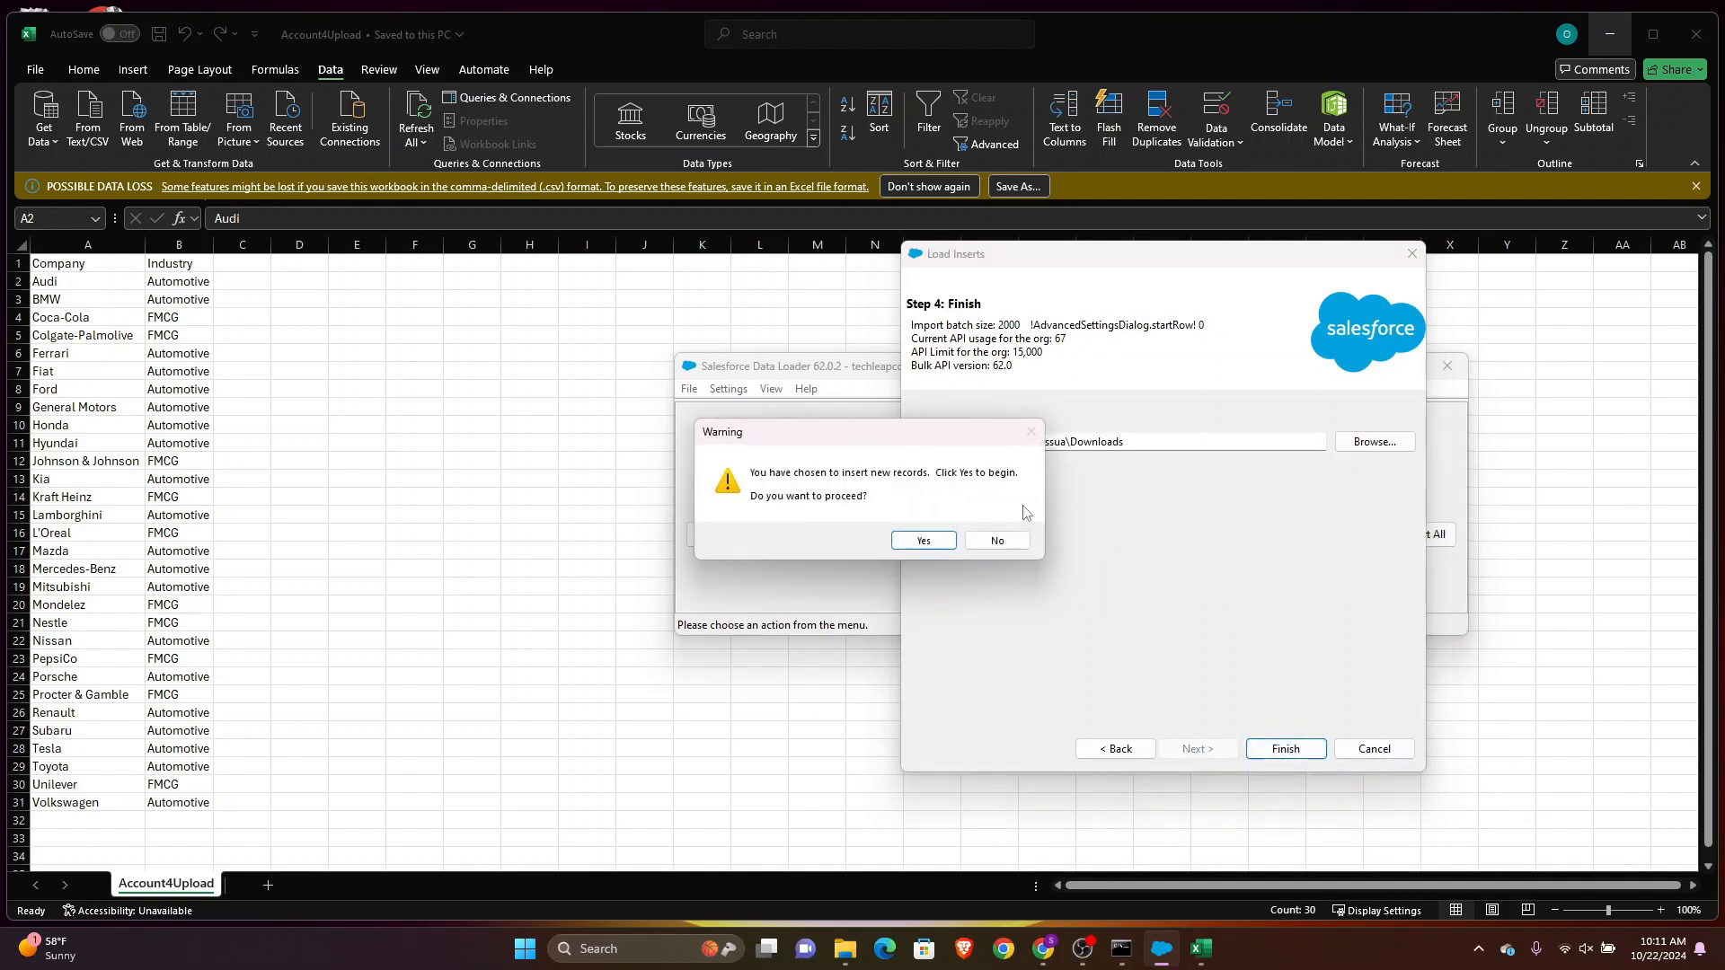
left_click(924, 540)
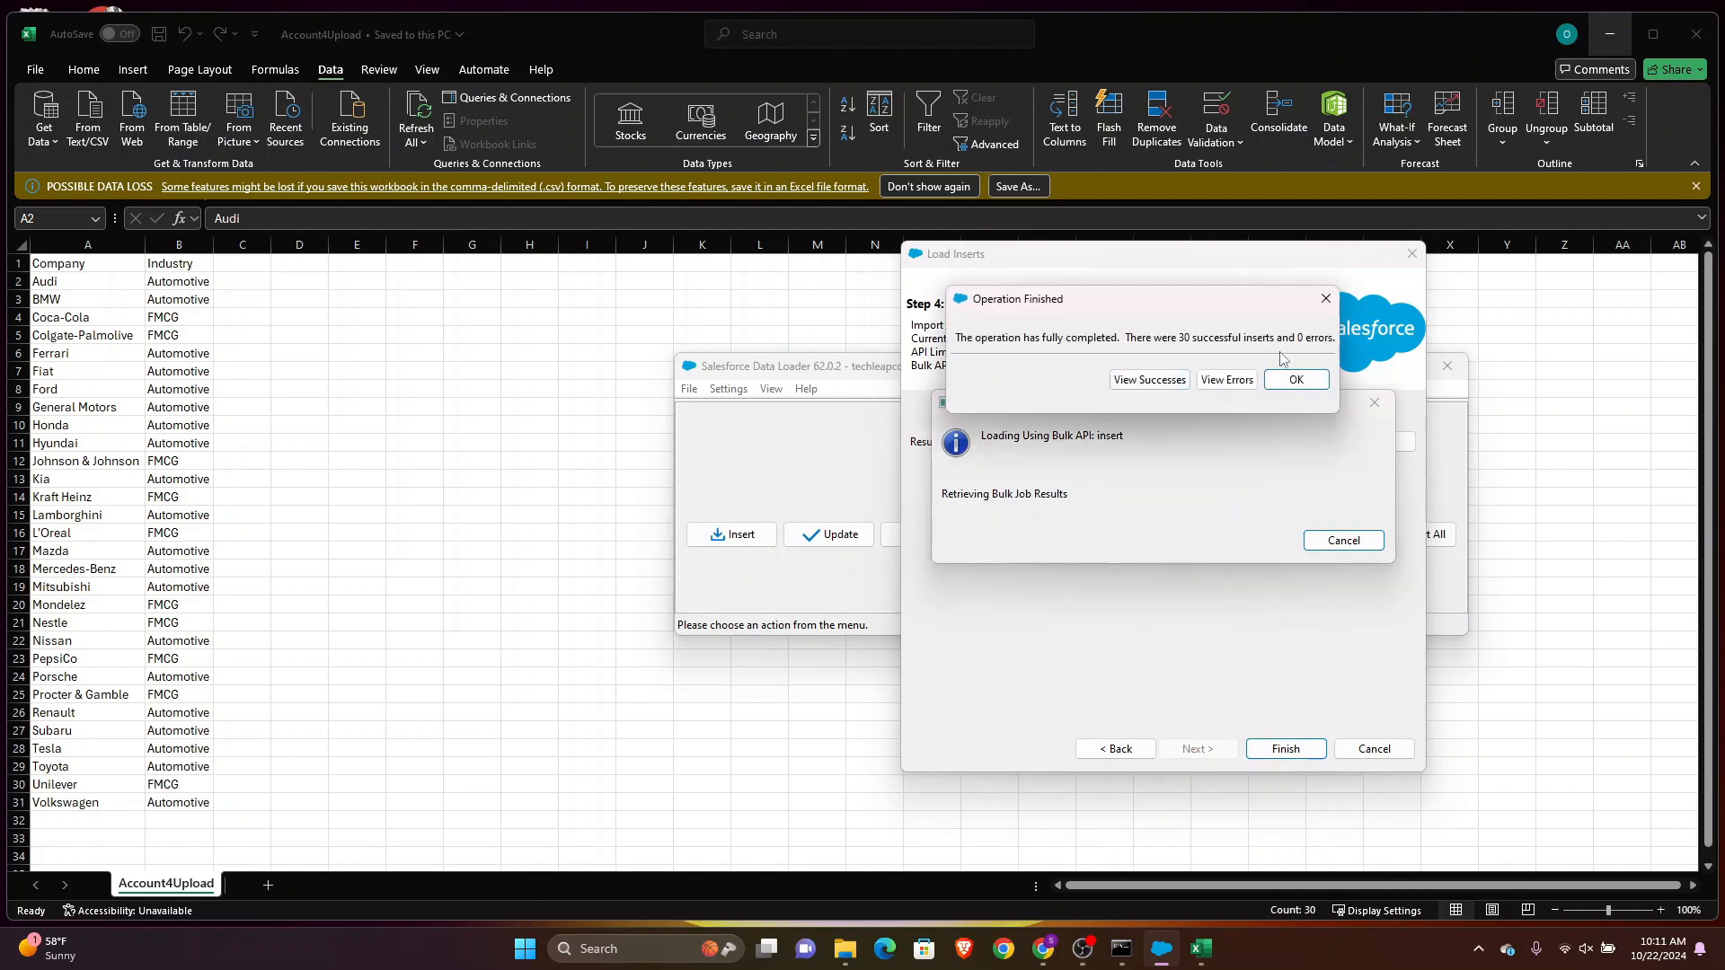
Close the import results and open the All Accounts list to review the newly inserted accounts
left_click(1297, 380)
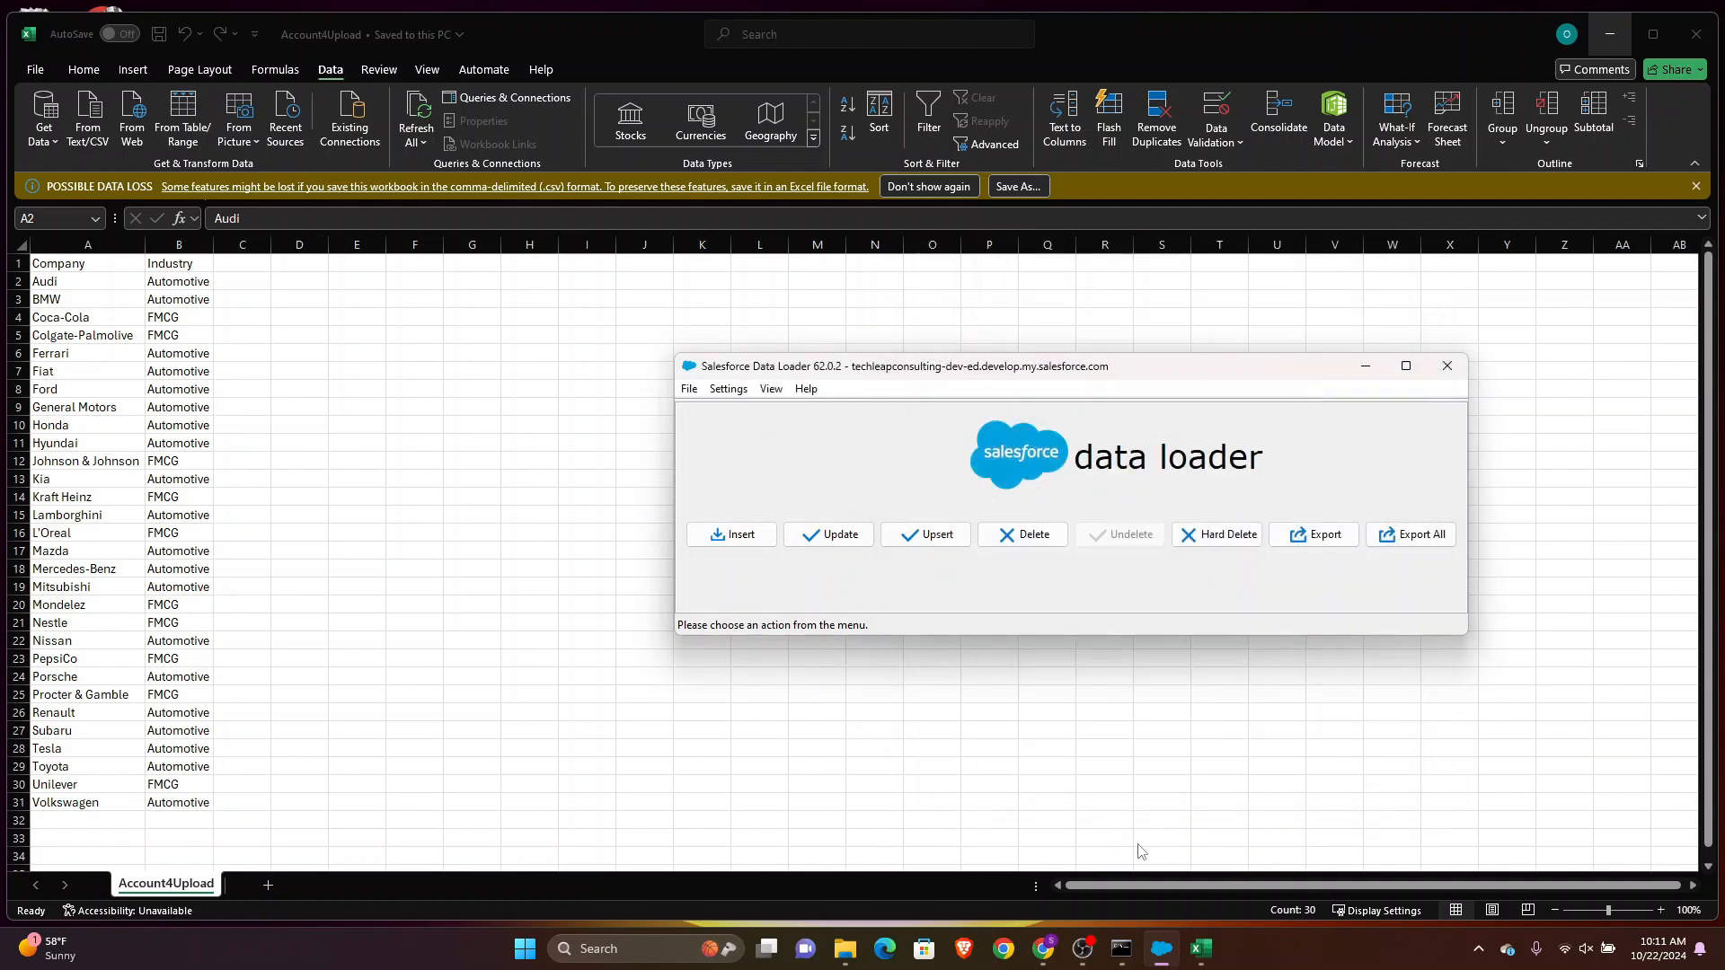
left_click(1043, 844)
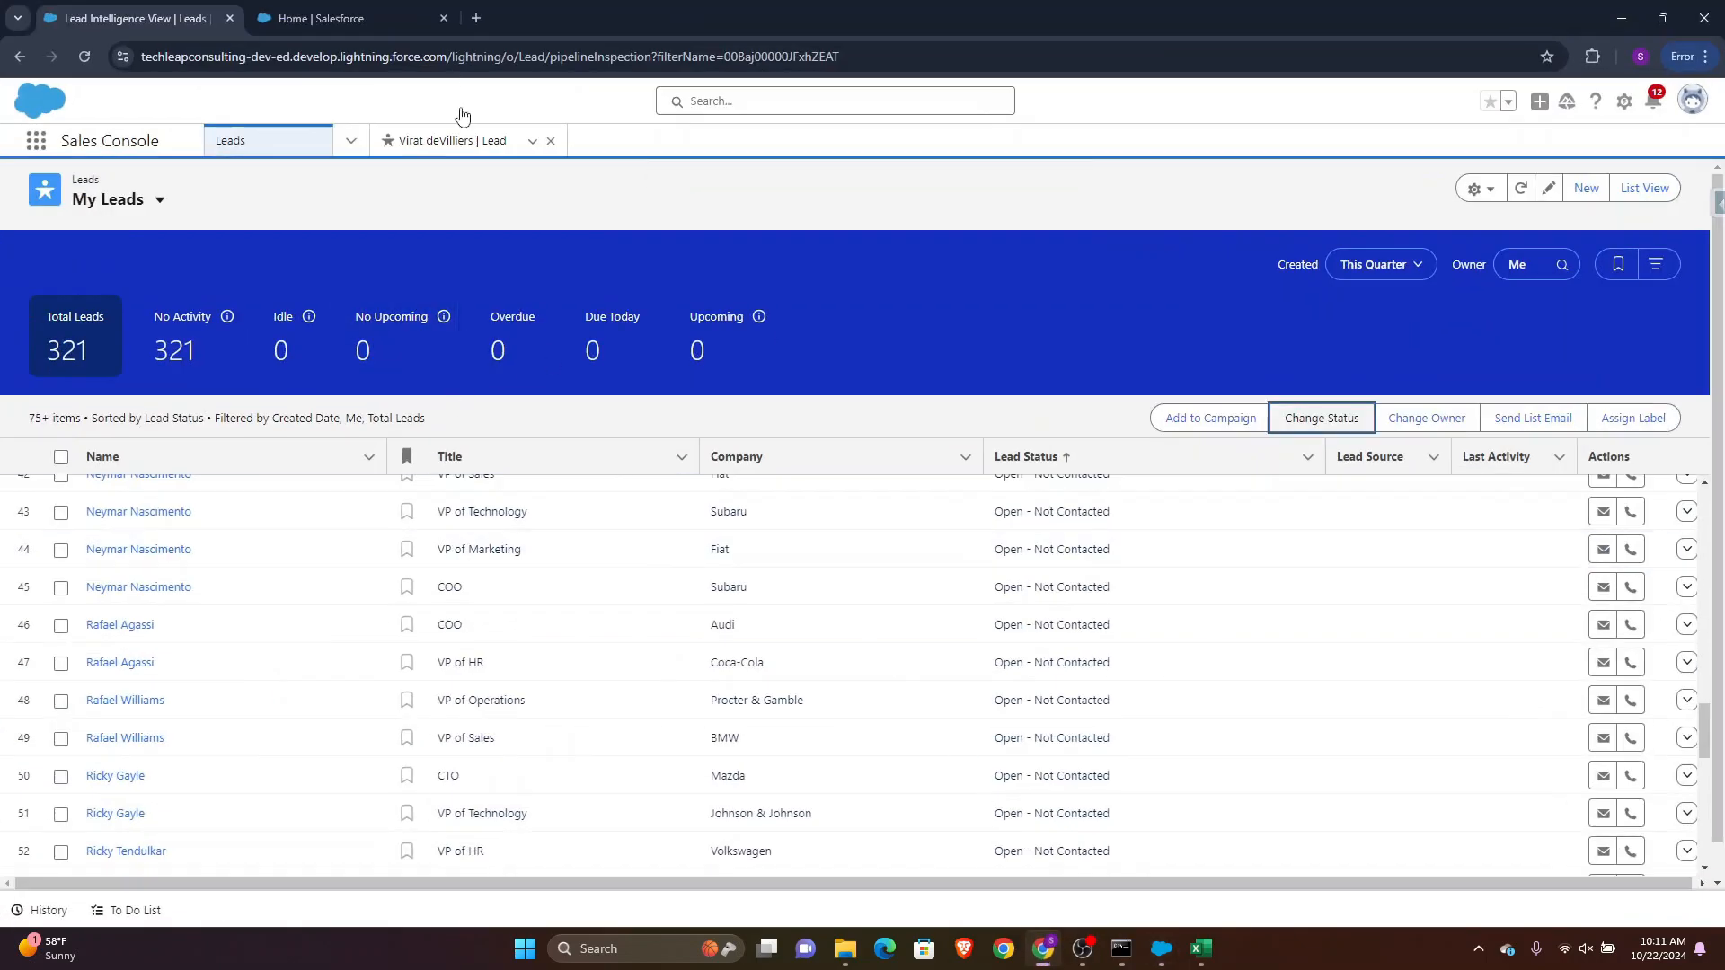
left_click(350, 140)
left_click(269, 183)
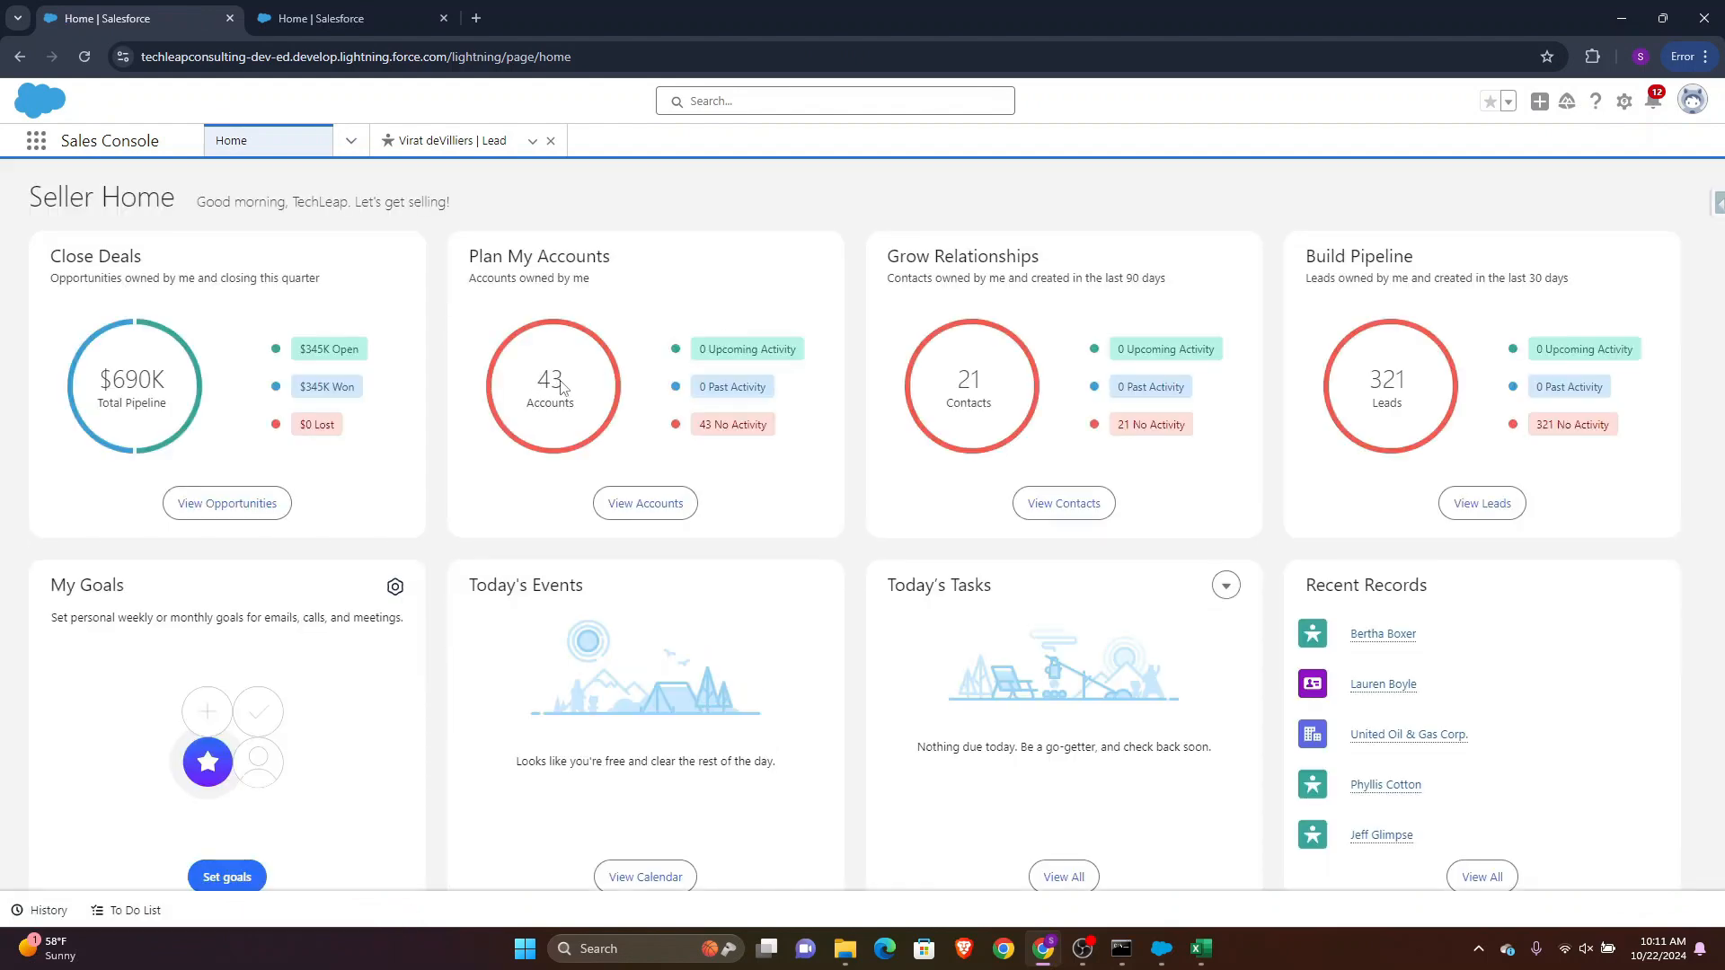
left_click(645, 503)
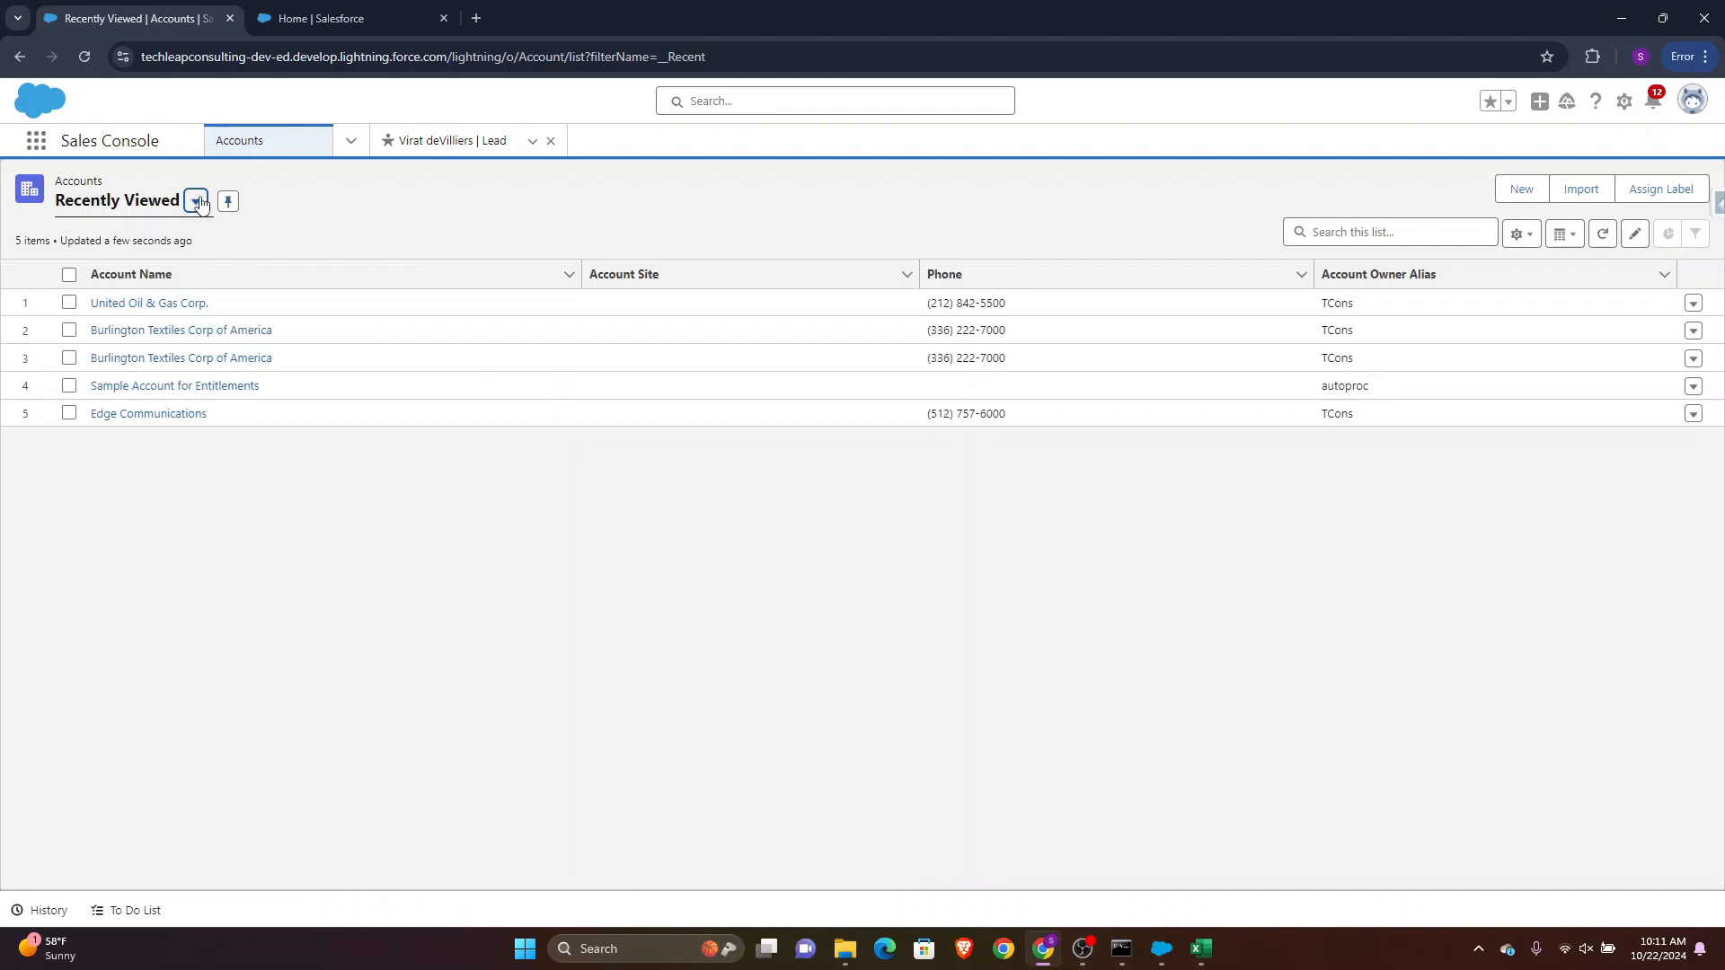
left_click(195, 201)
left_click(144, 267)
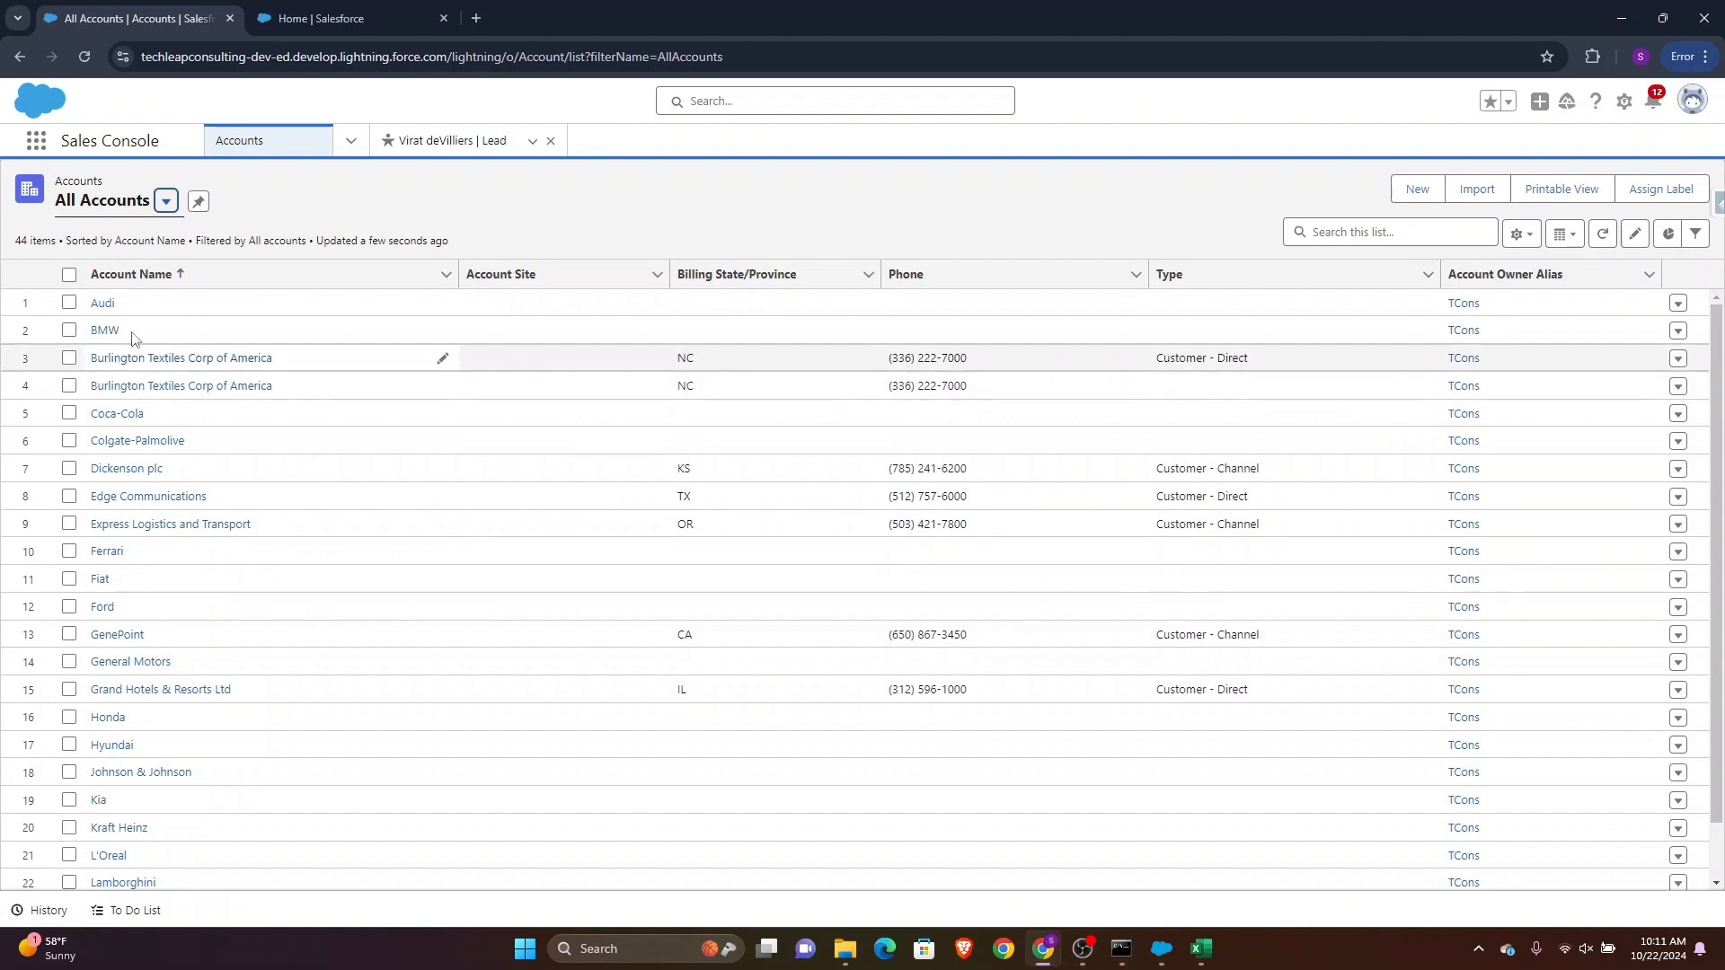
Open the Colgate-Palmolive account and inspect its account name and industry details
left_click(126, 442)
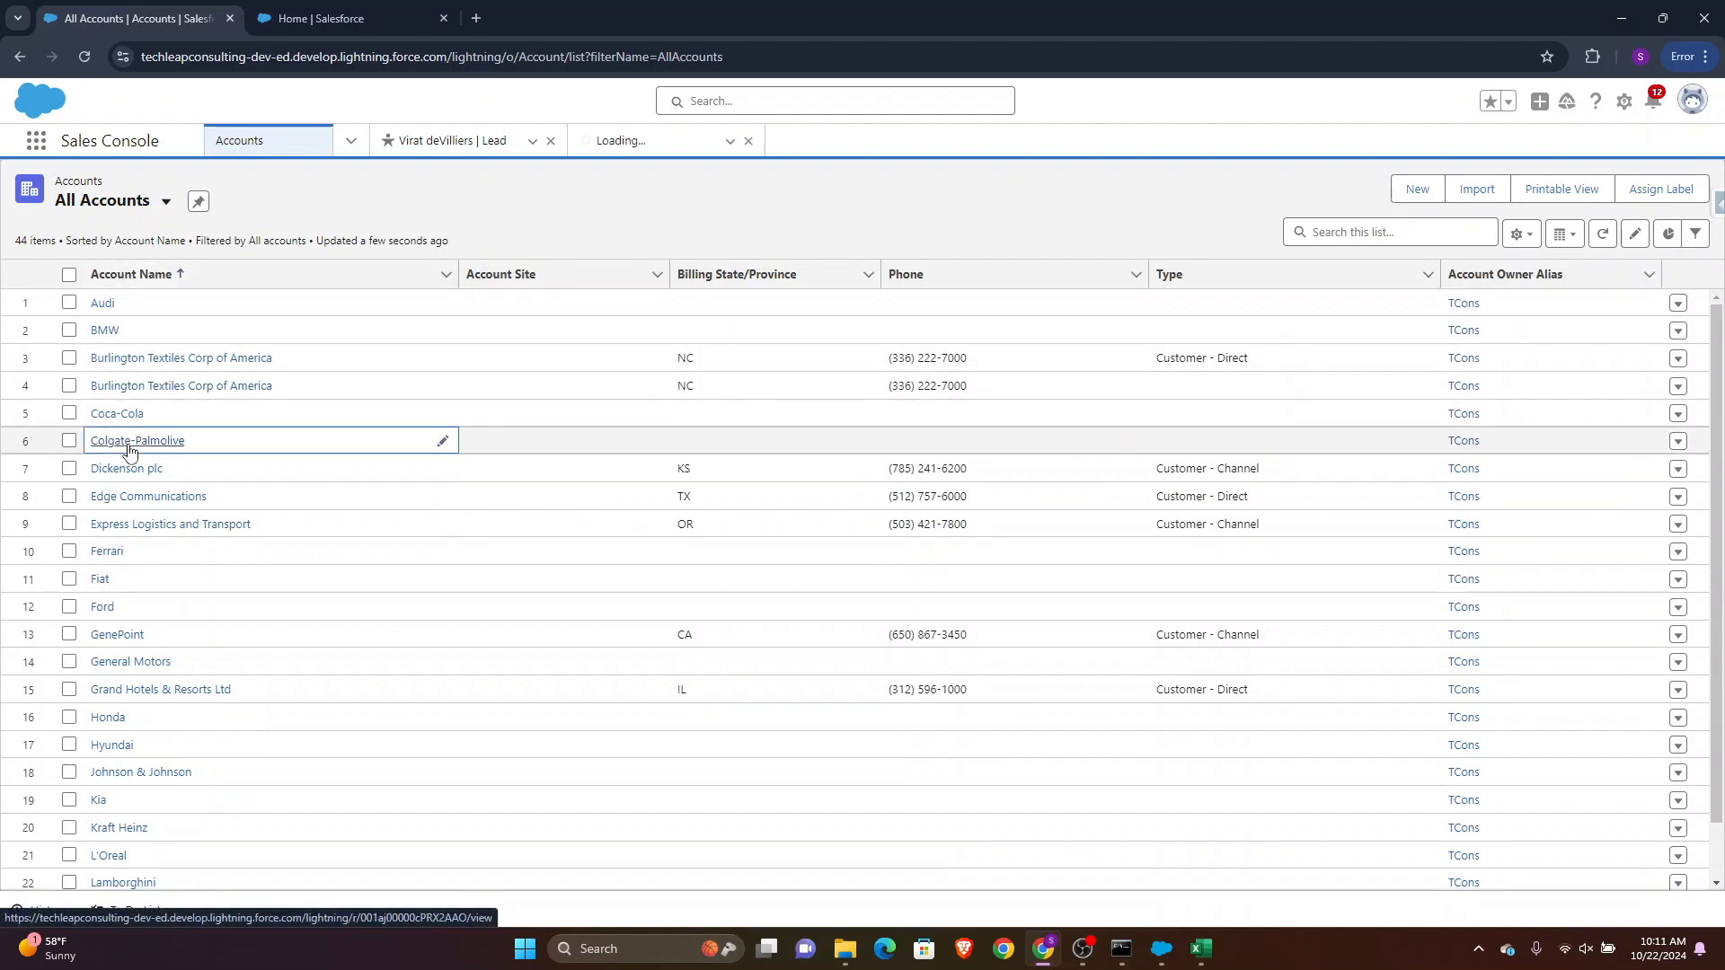
left_click(676, 199)
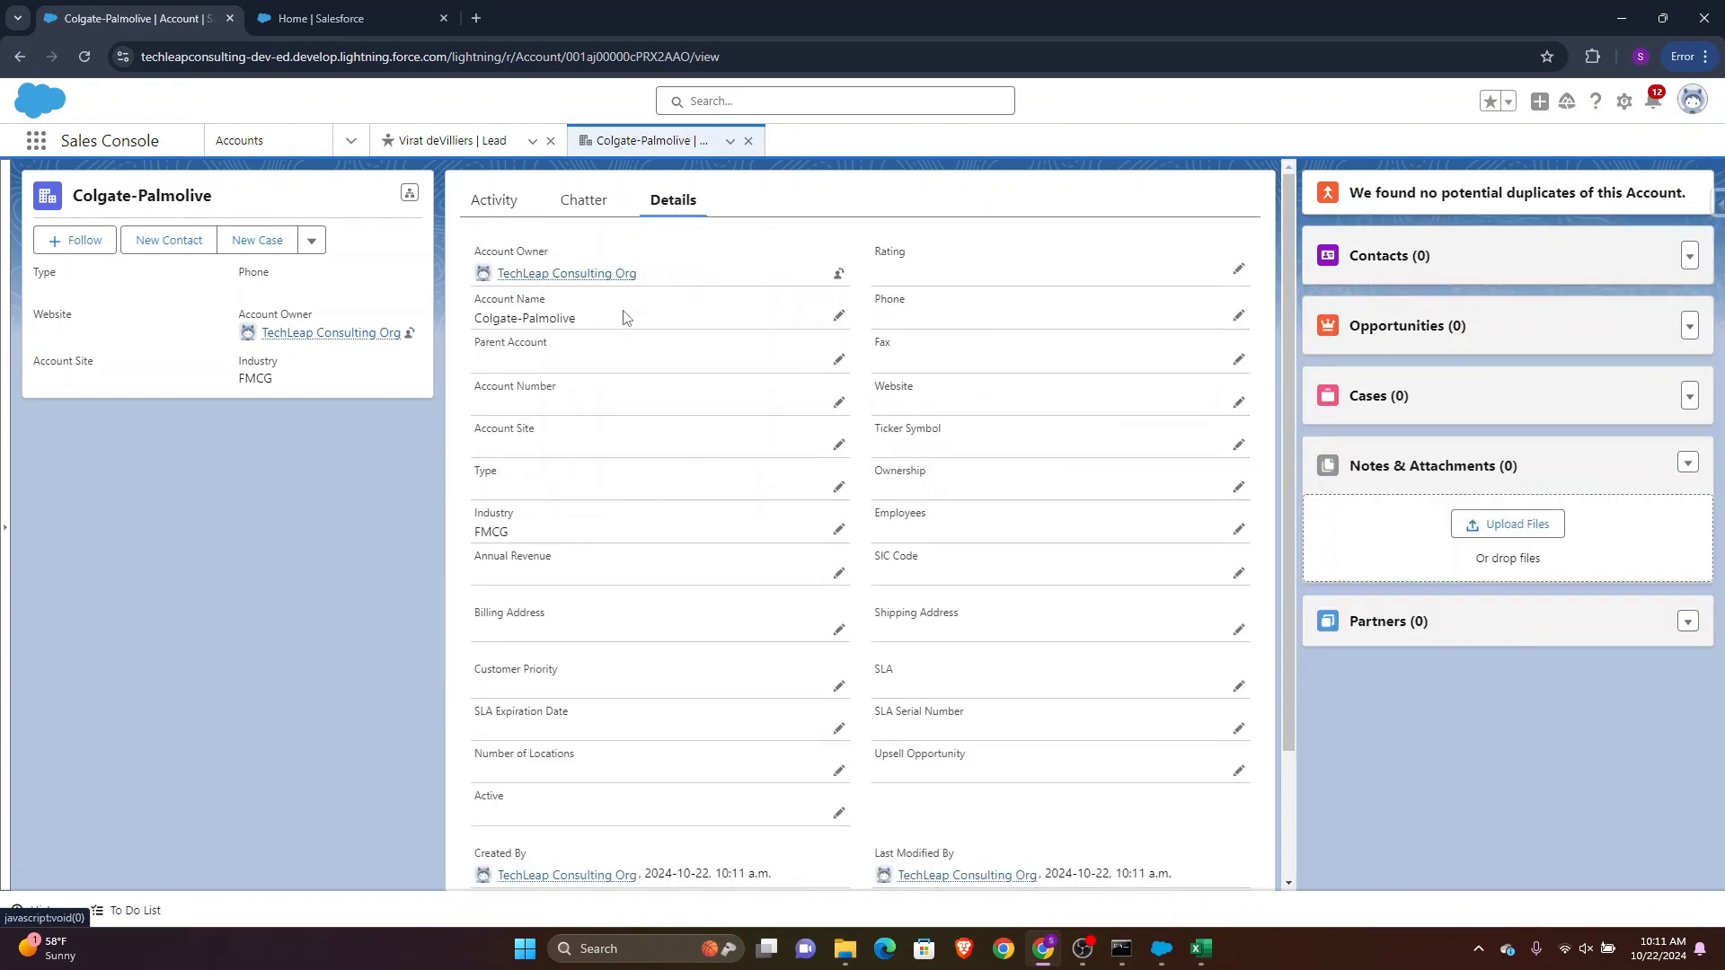
left_click_drag(611, 320, 469, 320)
left_click_drag(516, 540, 444, 540)
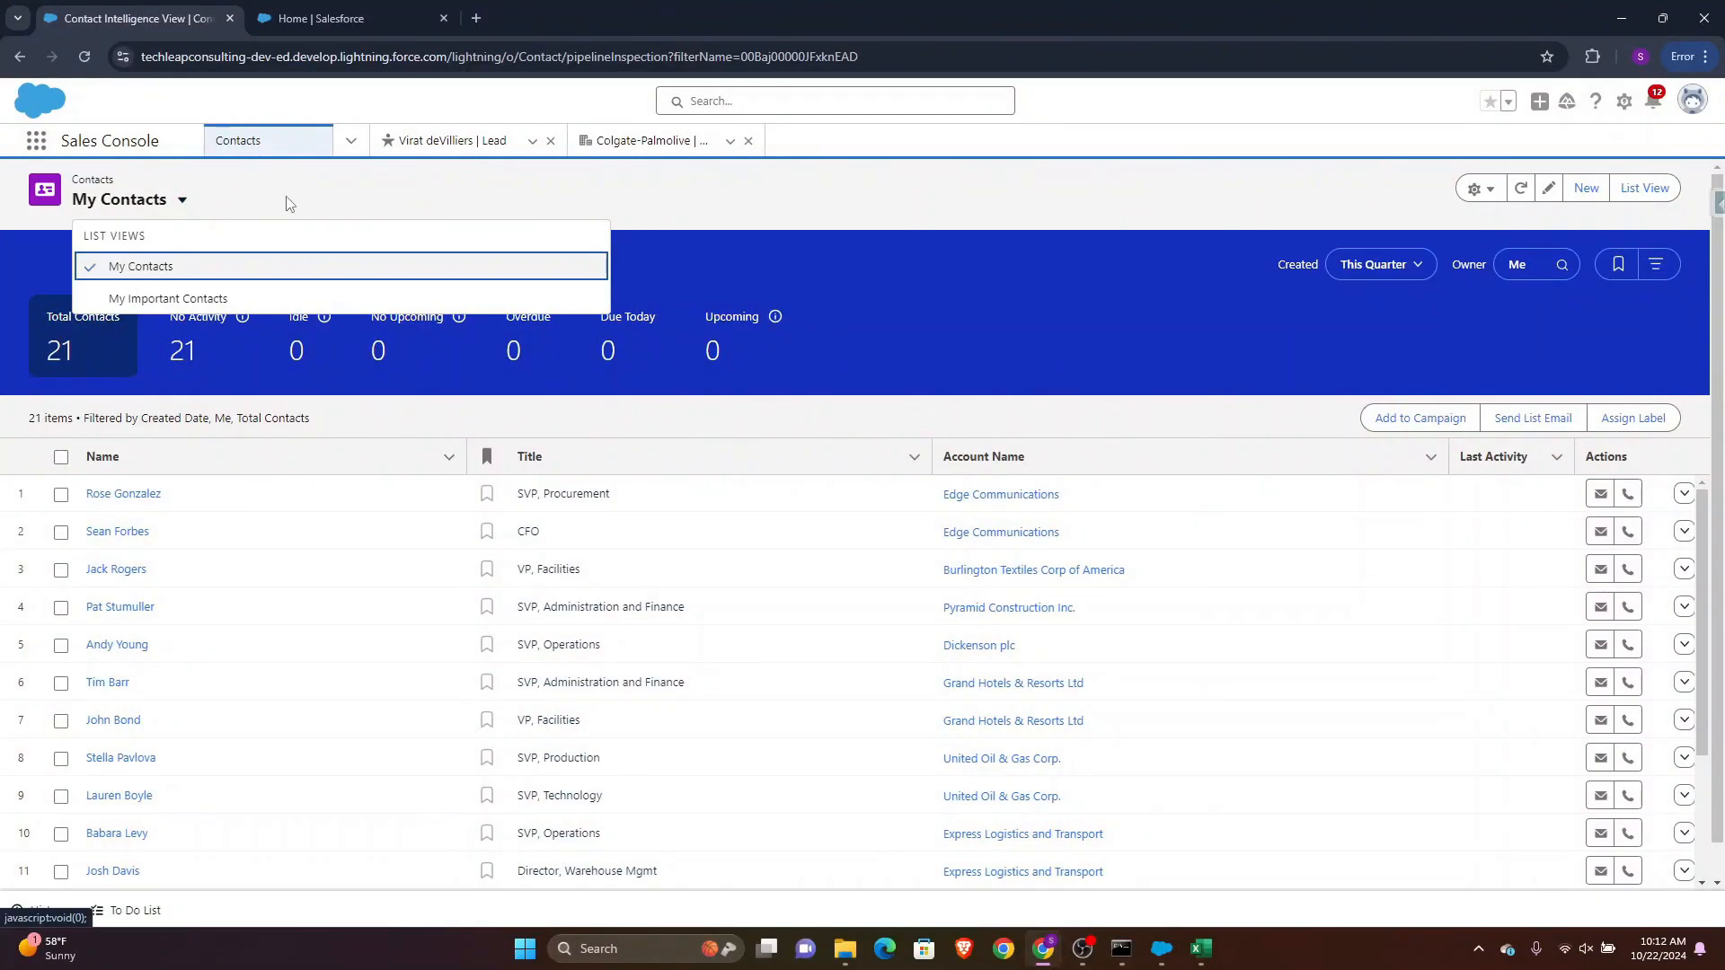
Open the salesforce_leads (1) CSV file from the Sforce_TechLeap folder
left_click(288, 203)
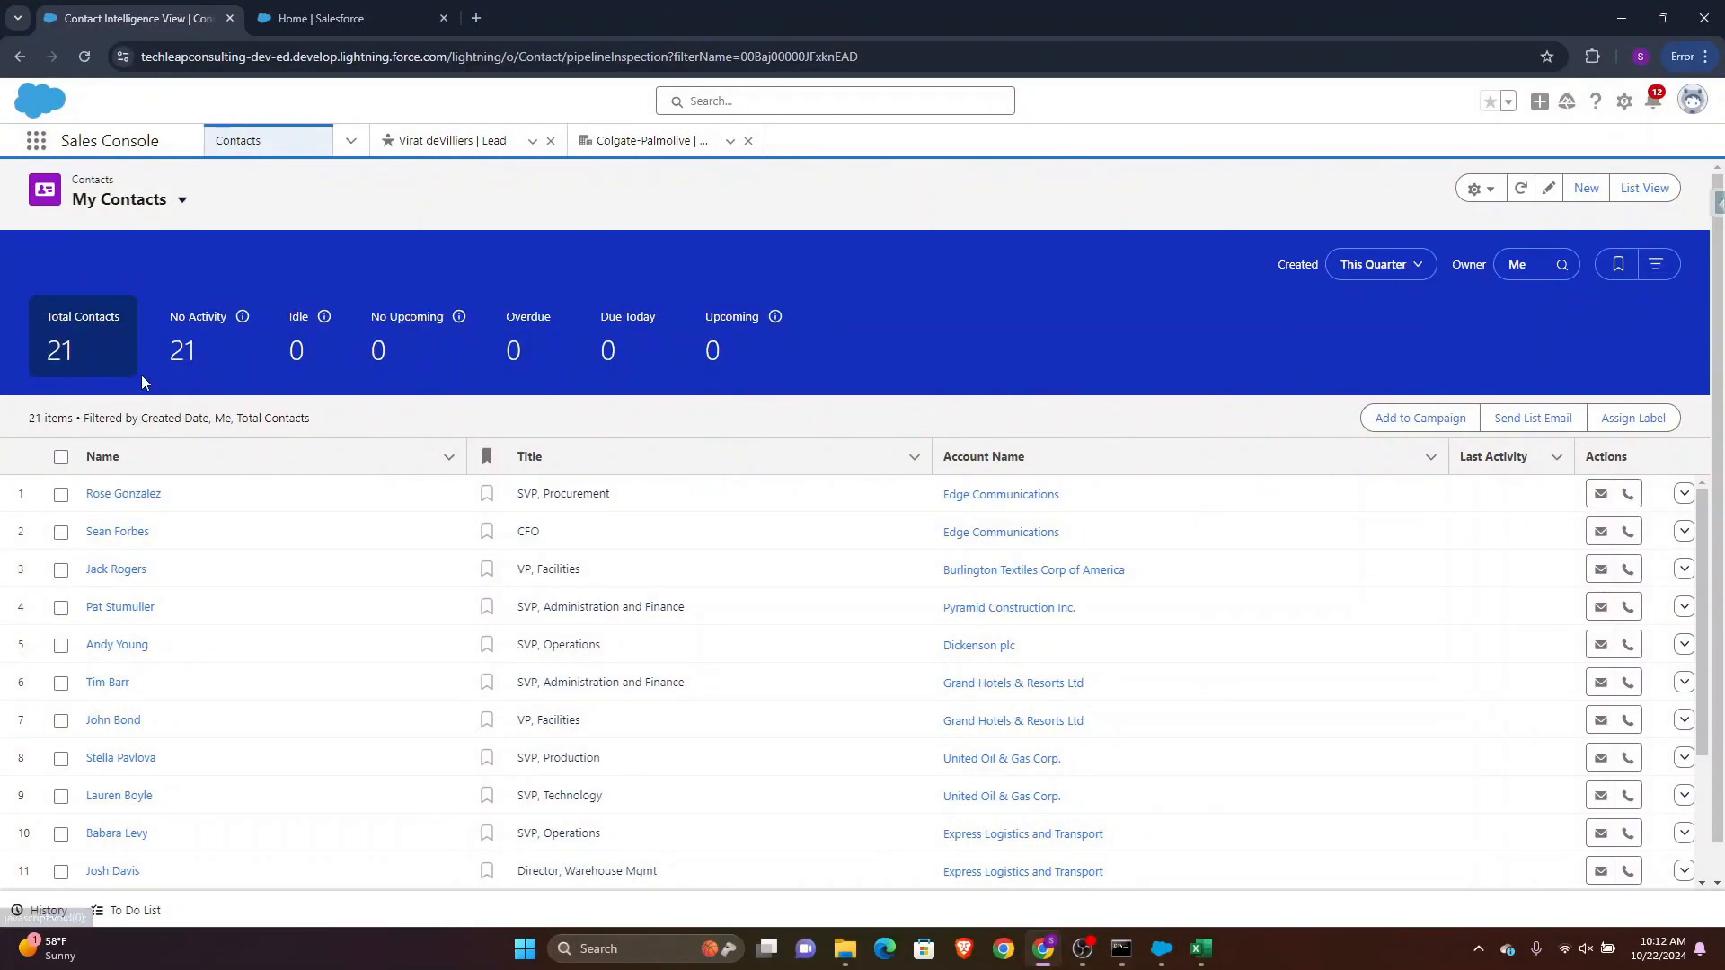
left_click(351, 141)
left_click(301, 184)
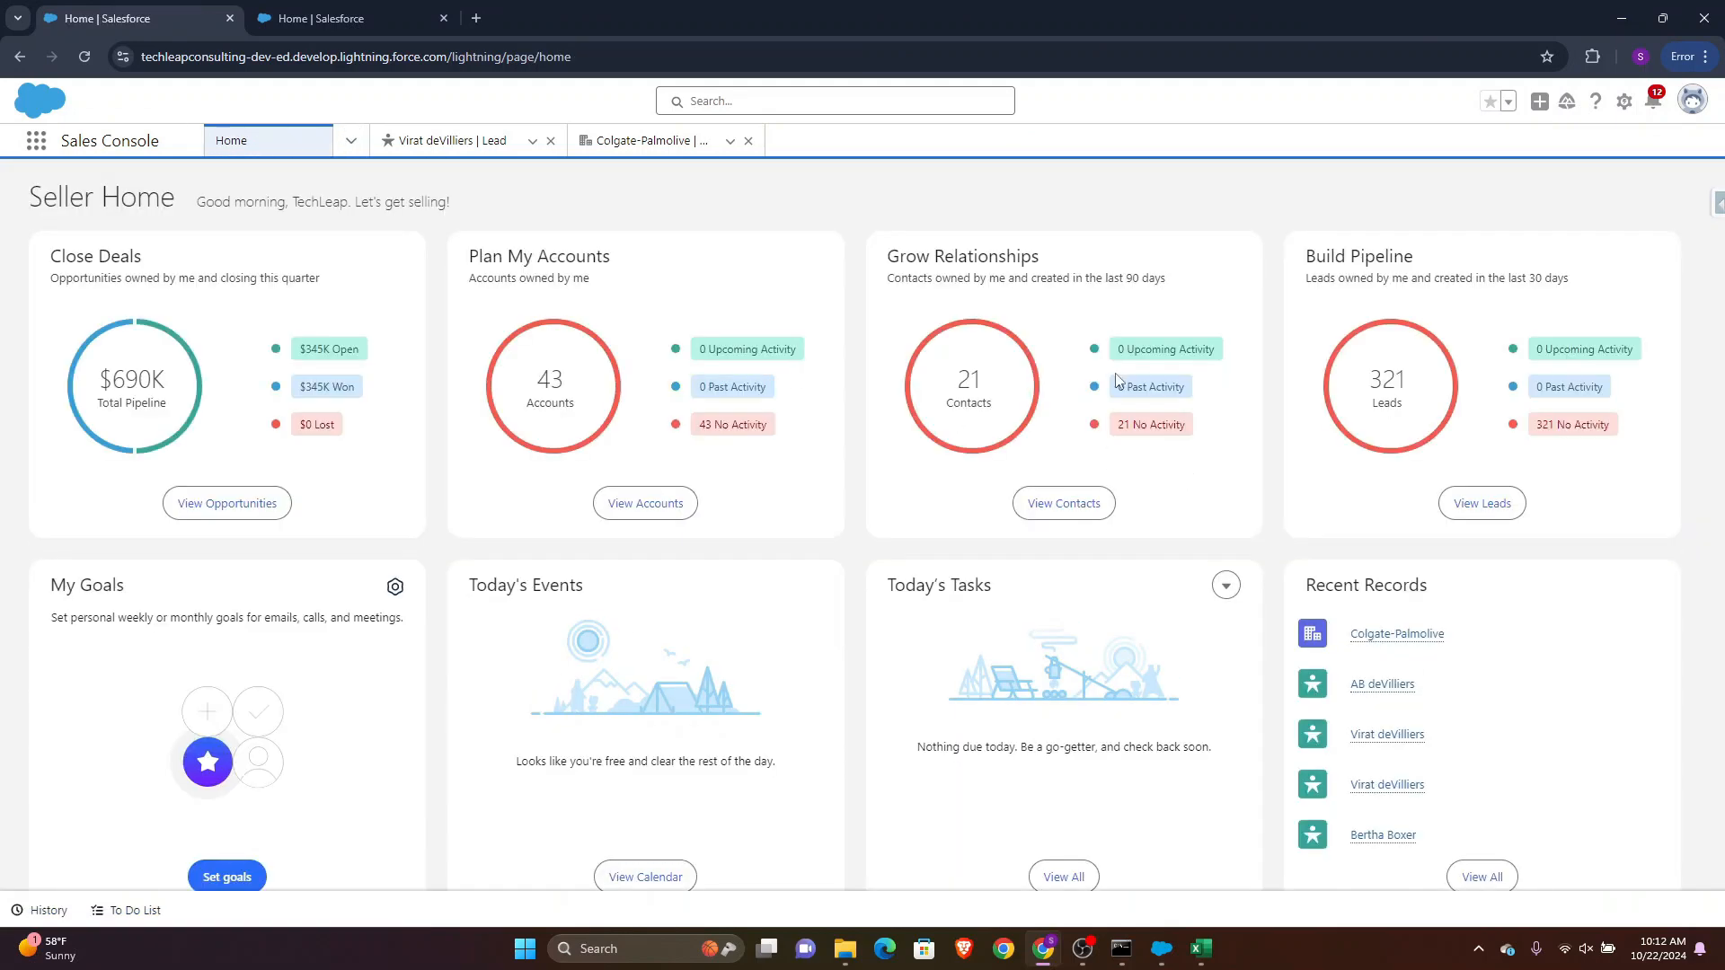
mouse_move(845, 948)
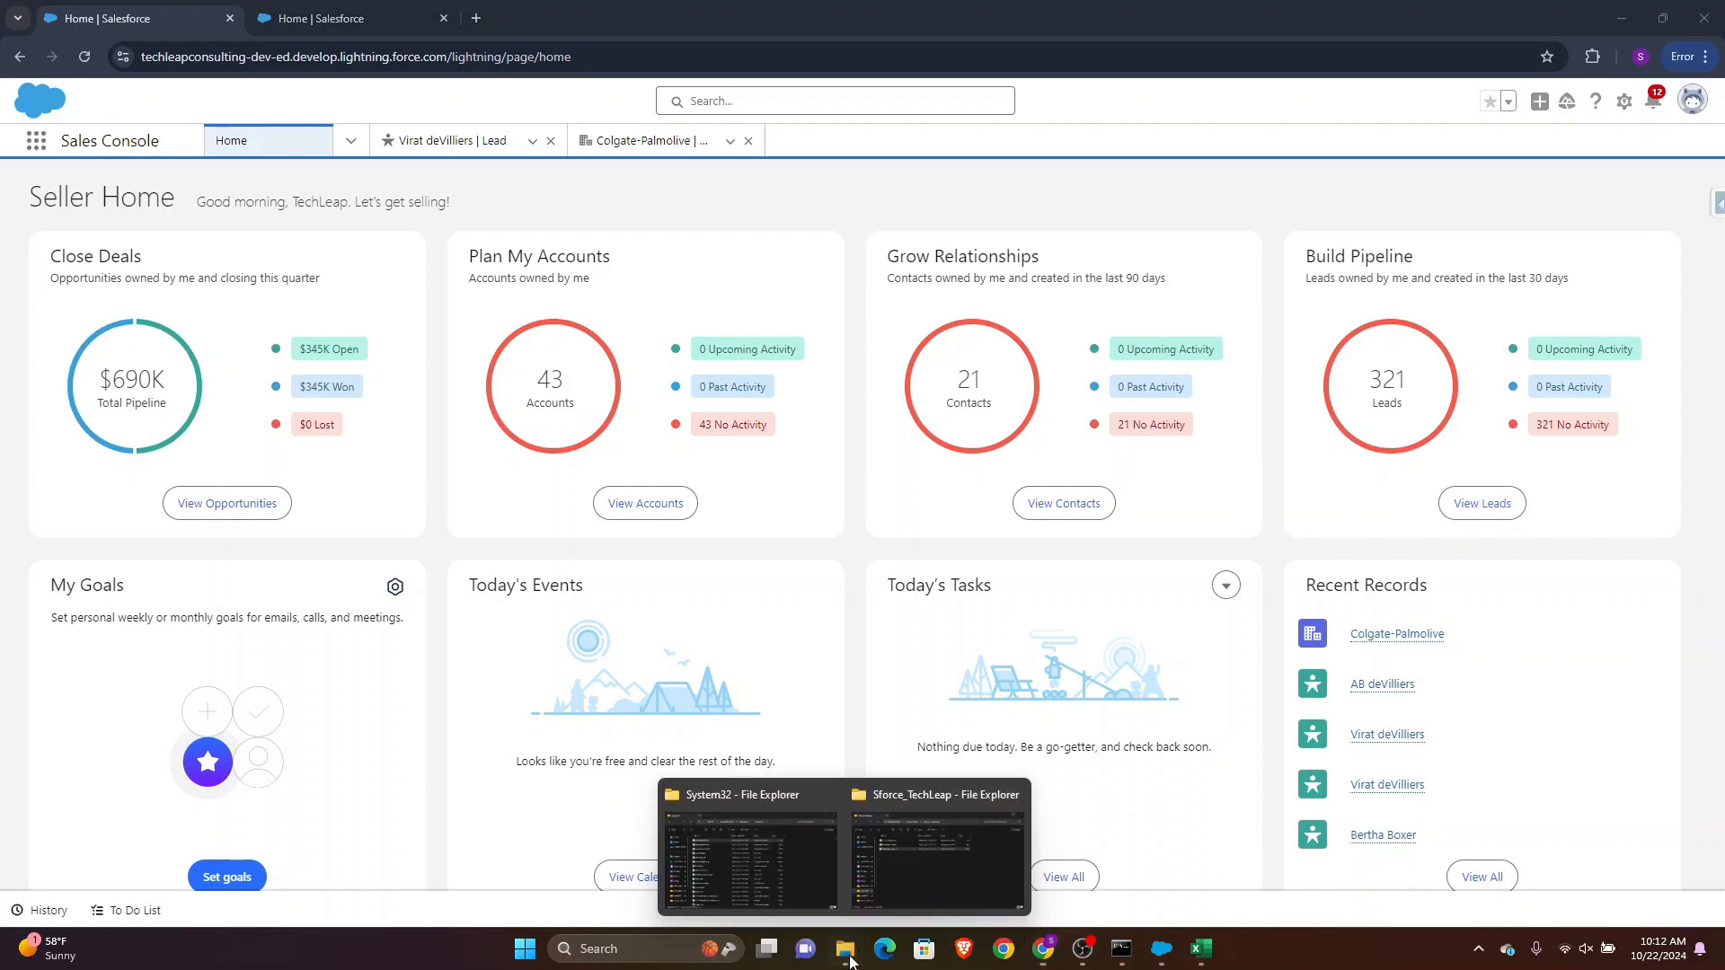
left_click(970, 857)
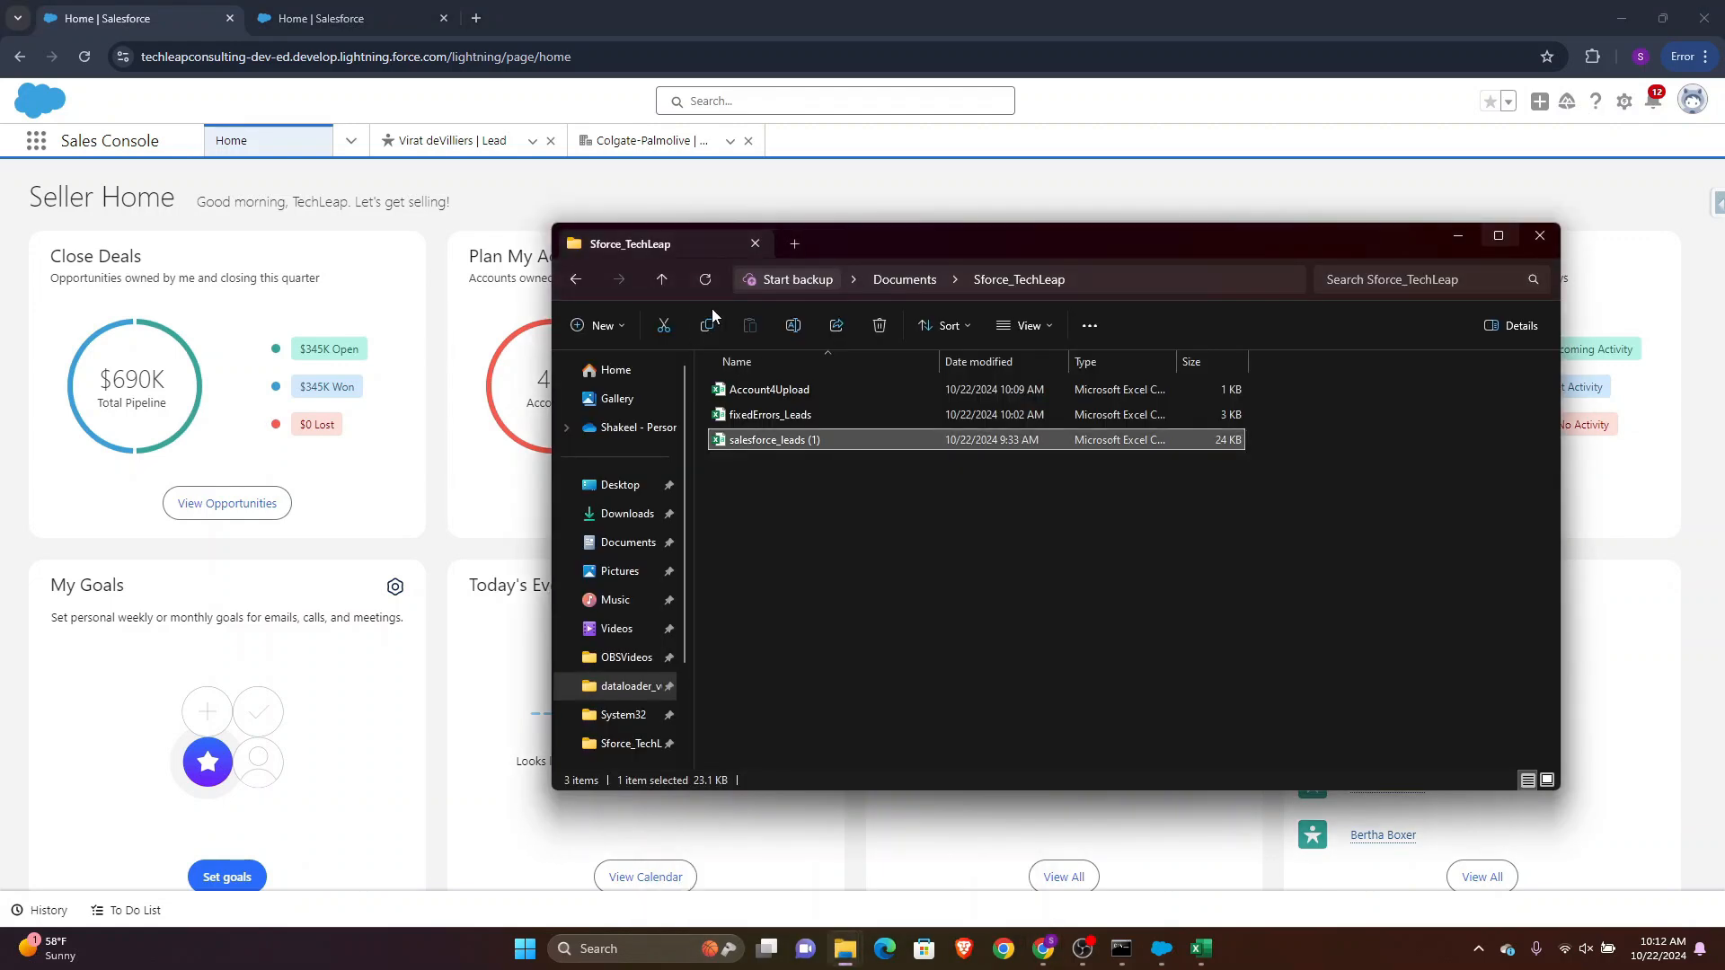
double_click(778, 445)
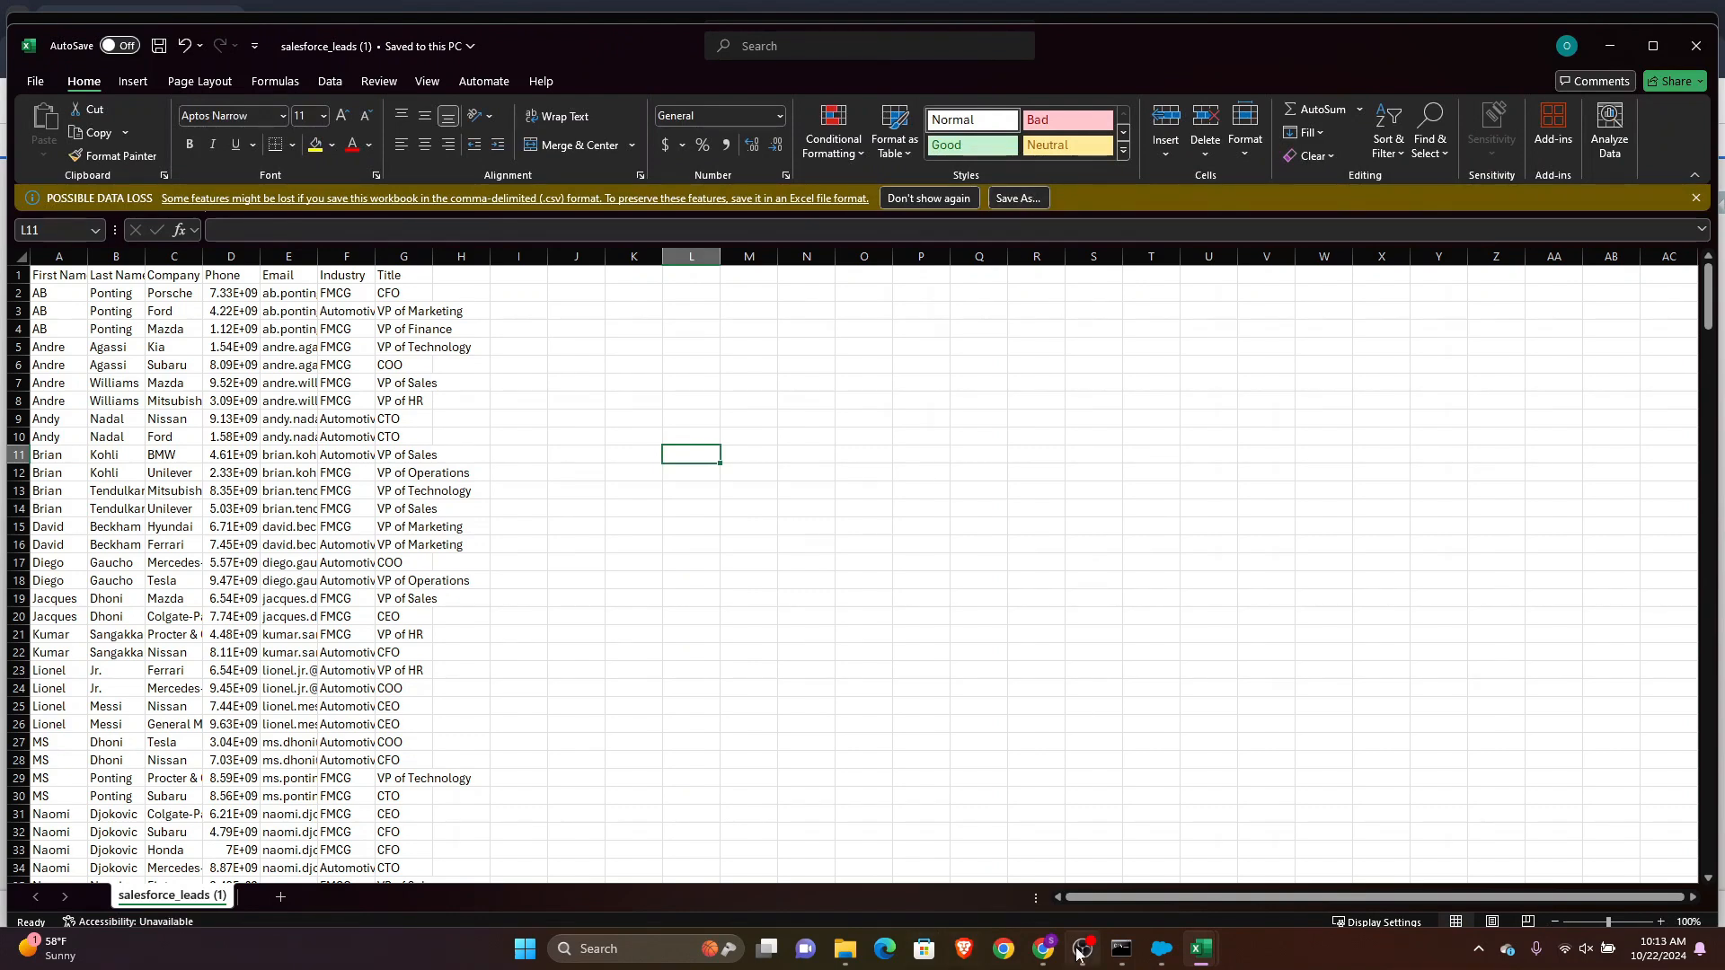
Open a new contact form and scroll through its fields to see what information is required
left_click(1042, 949)
left_click(670, 503)
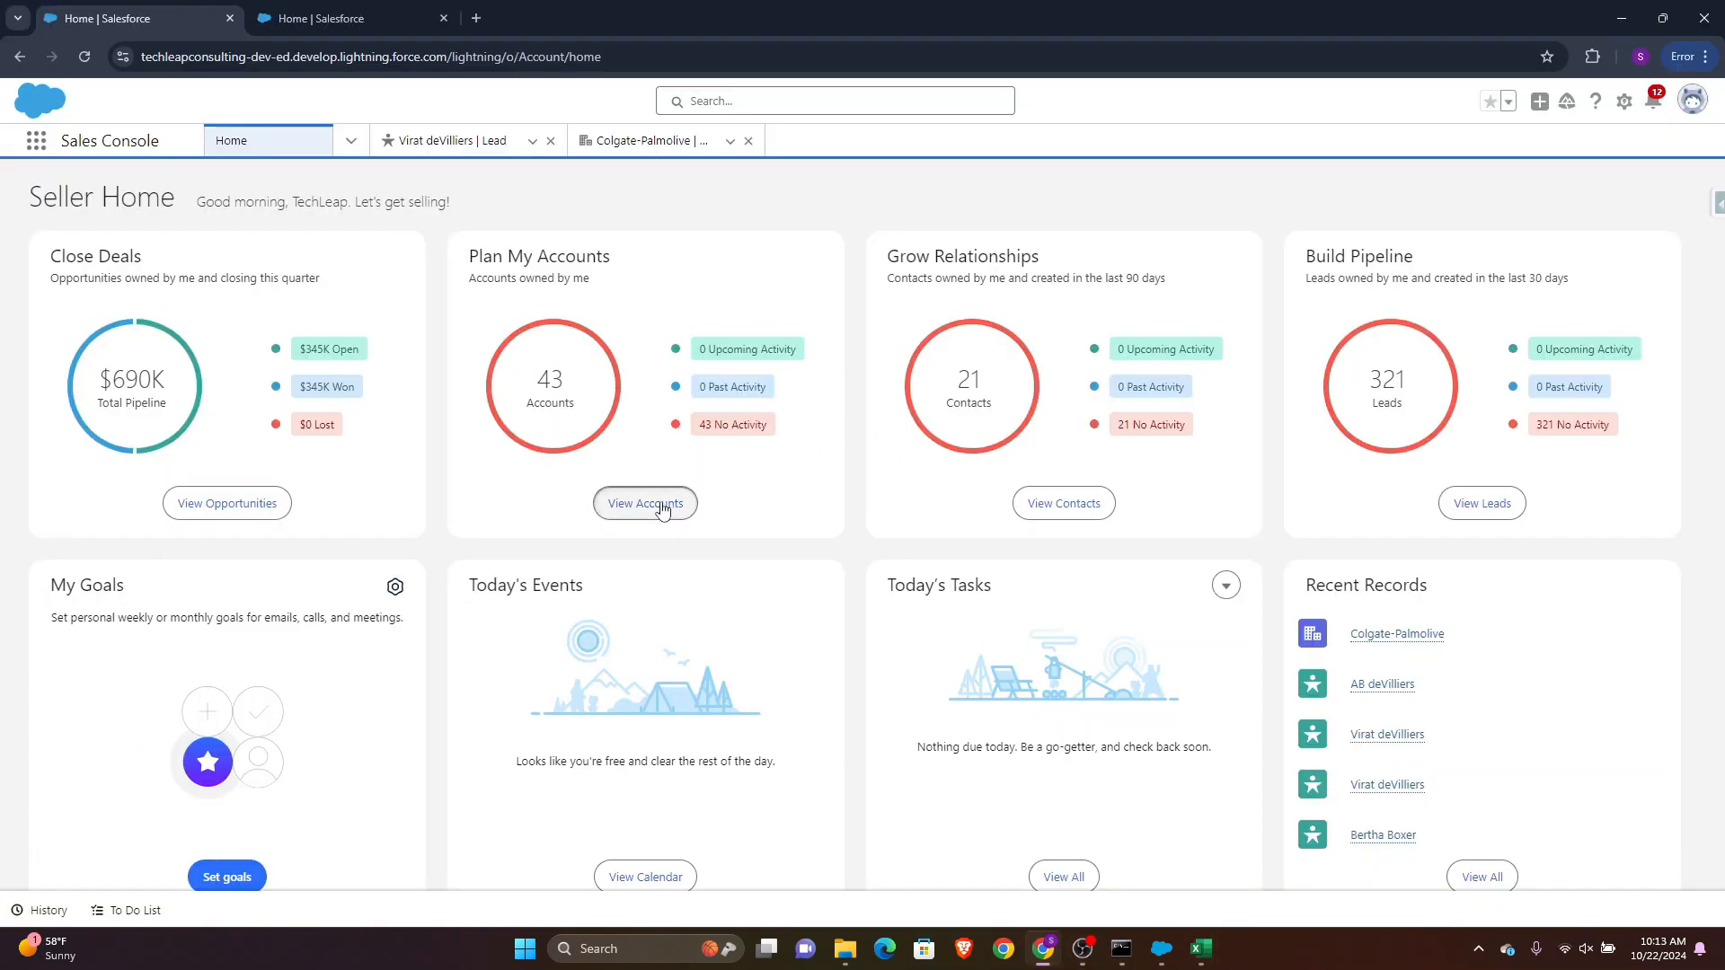
left_click(350, 140)
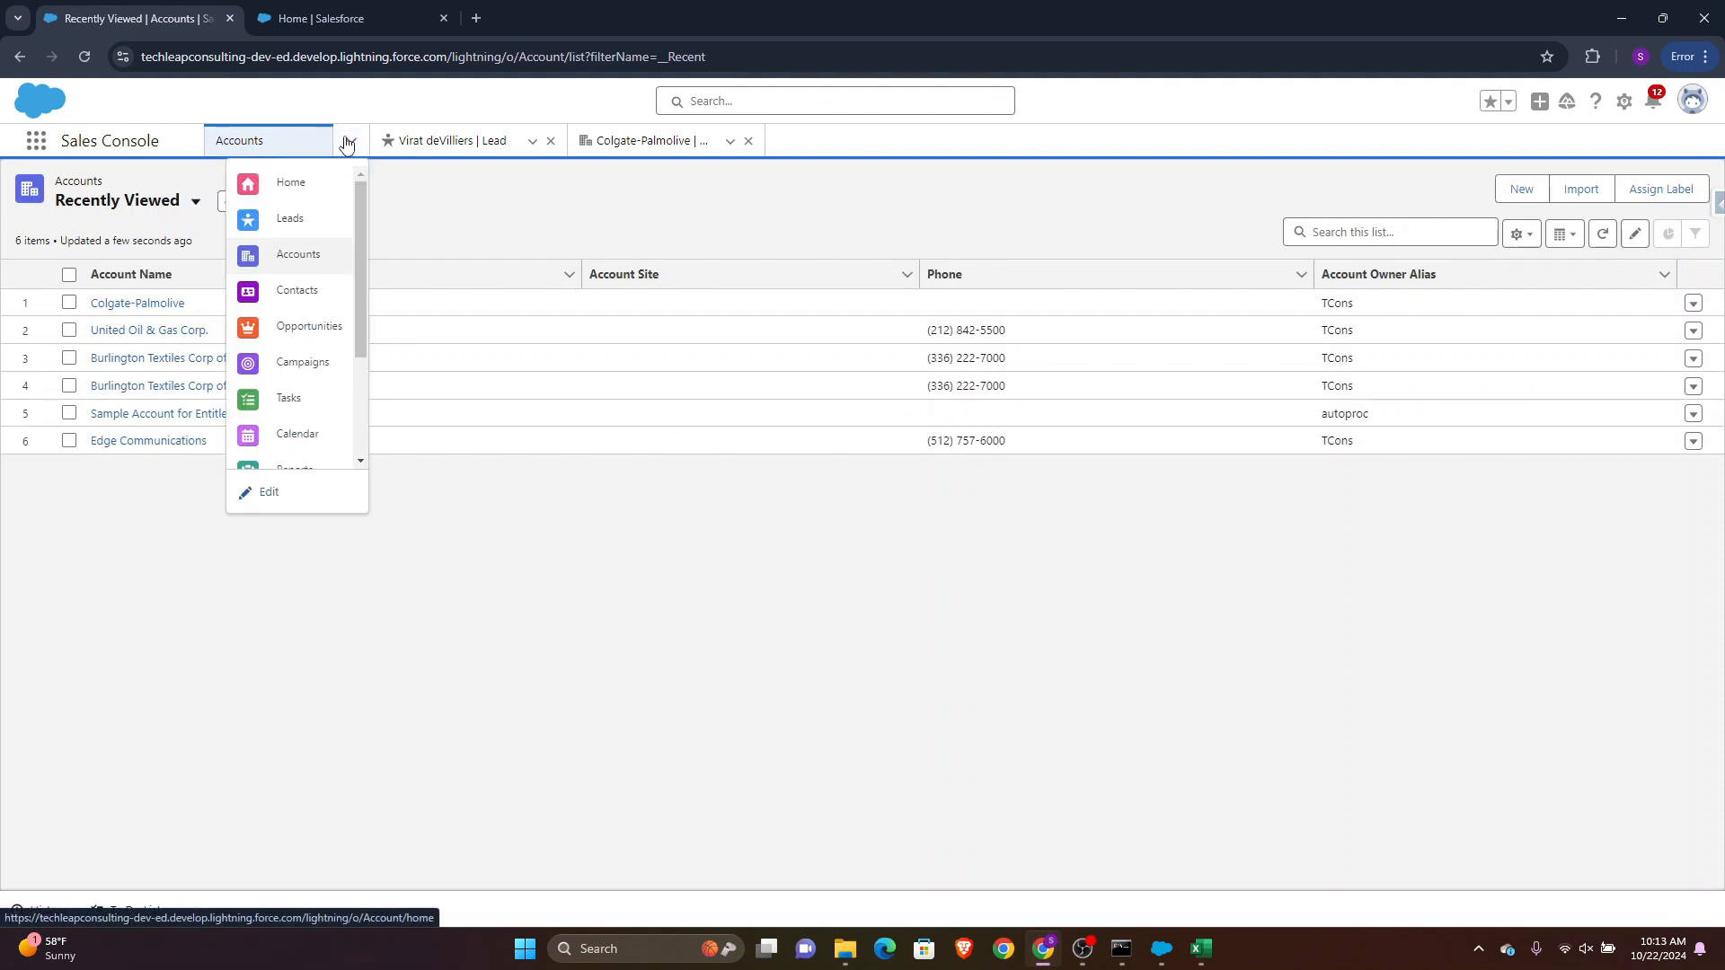
left_click(314, 285)
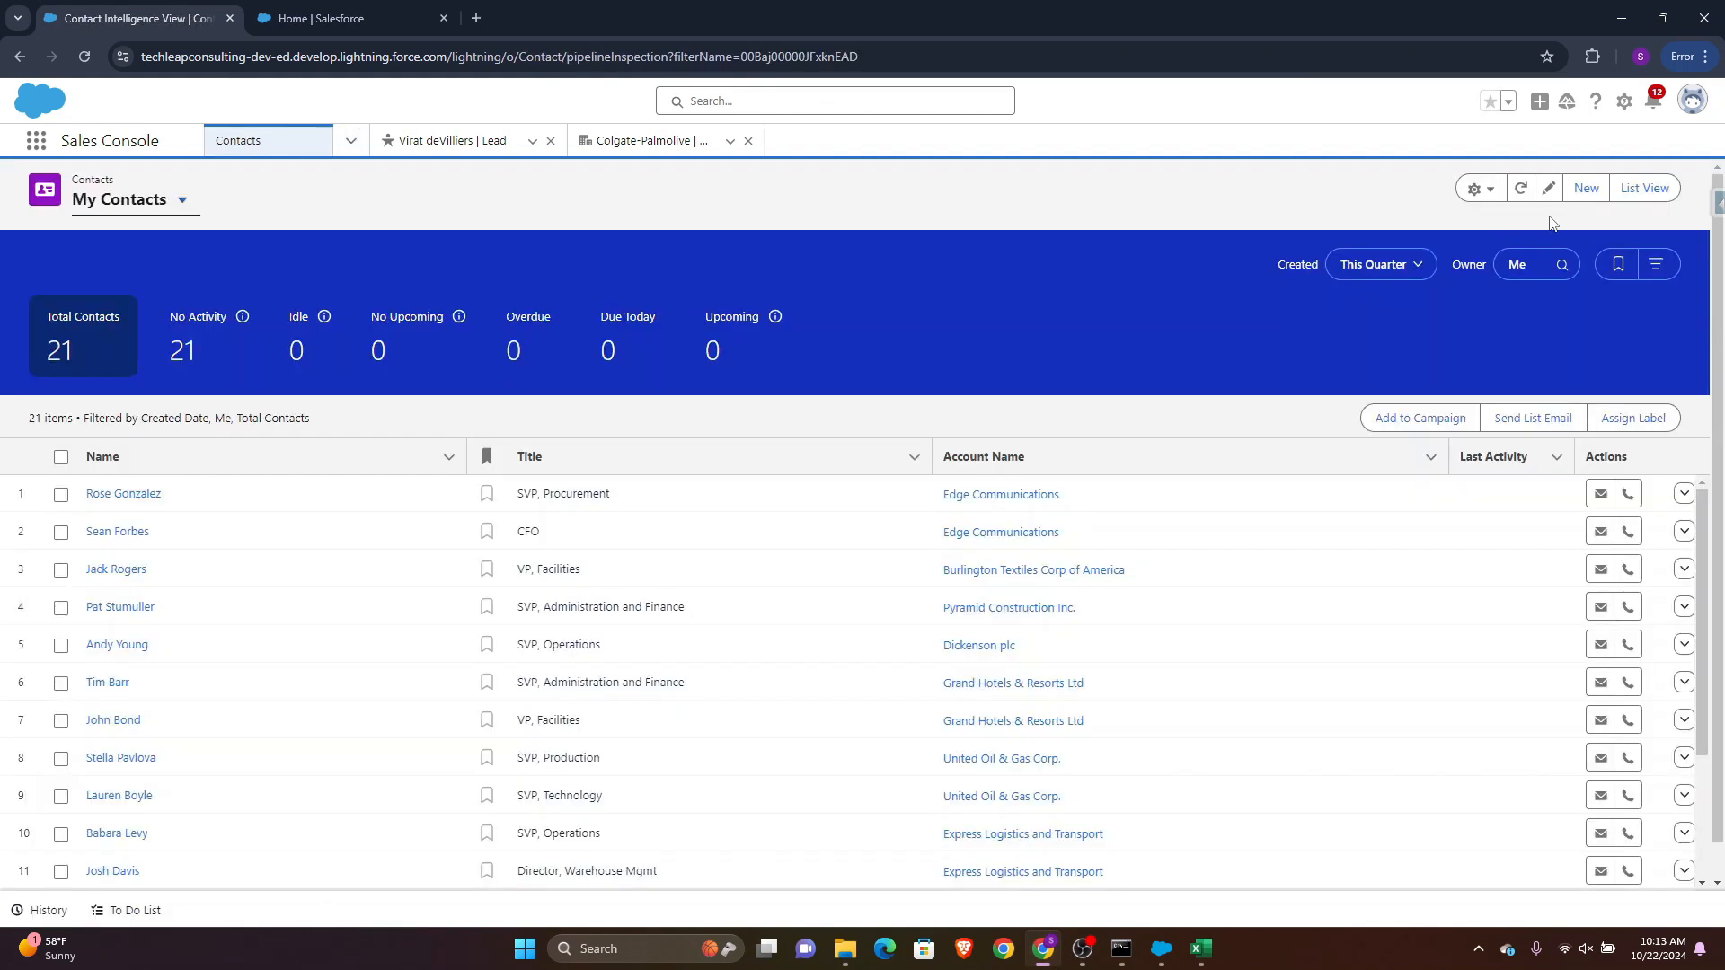
left_click(1588, 188)
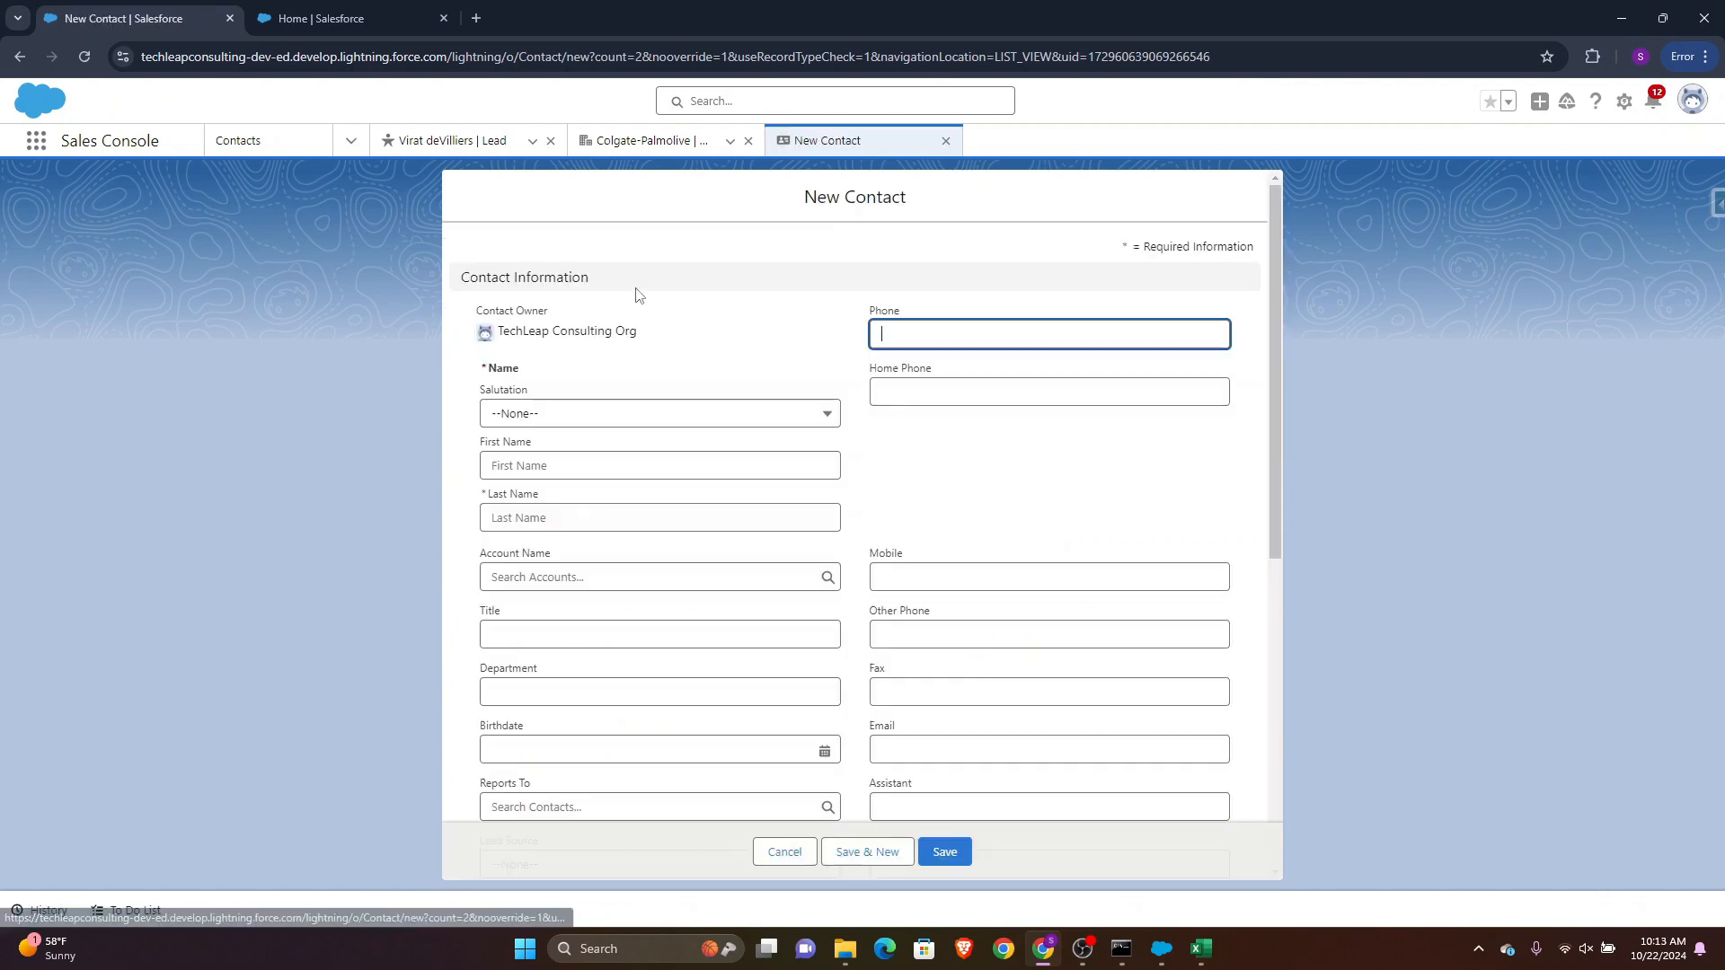
left_click(518, 503)
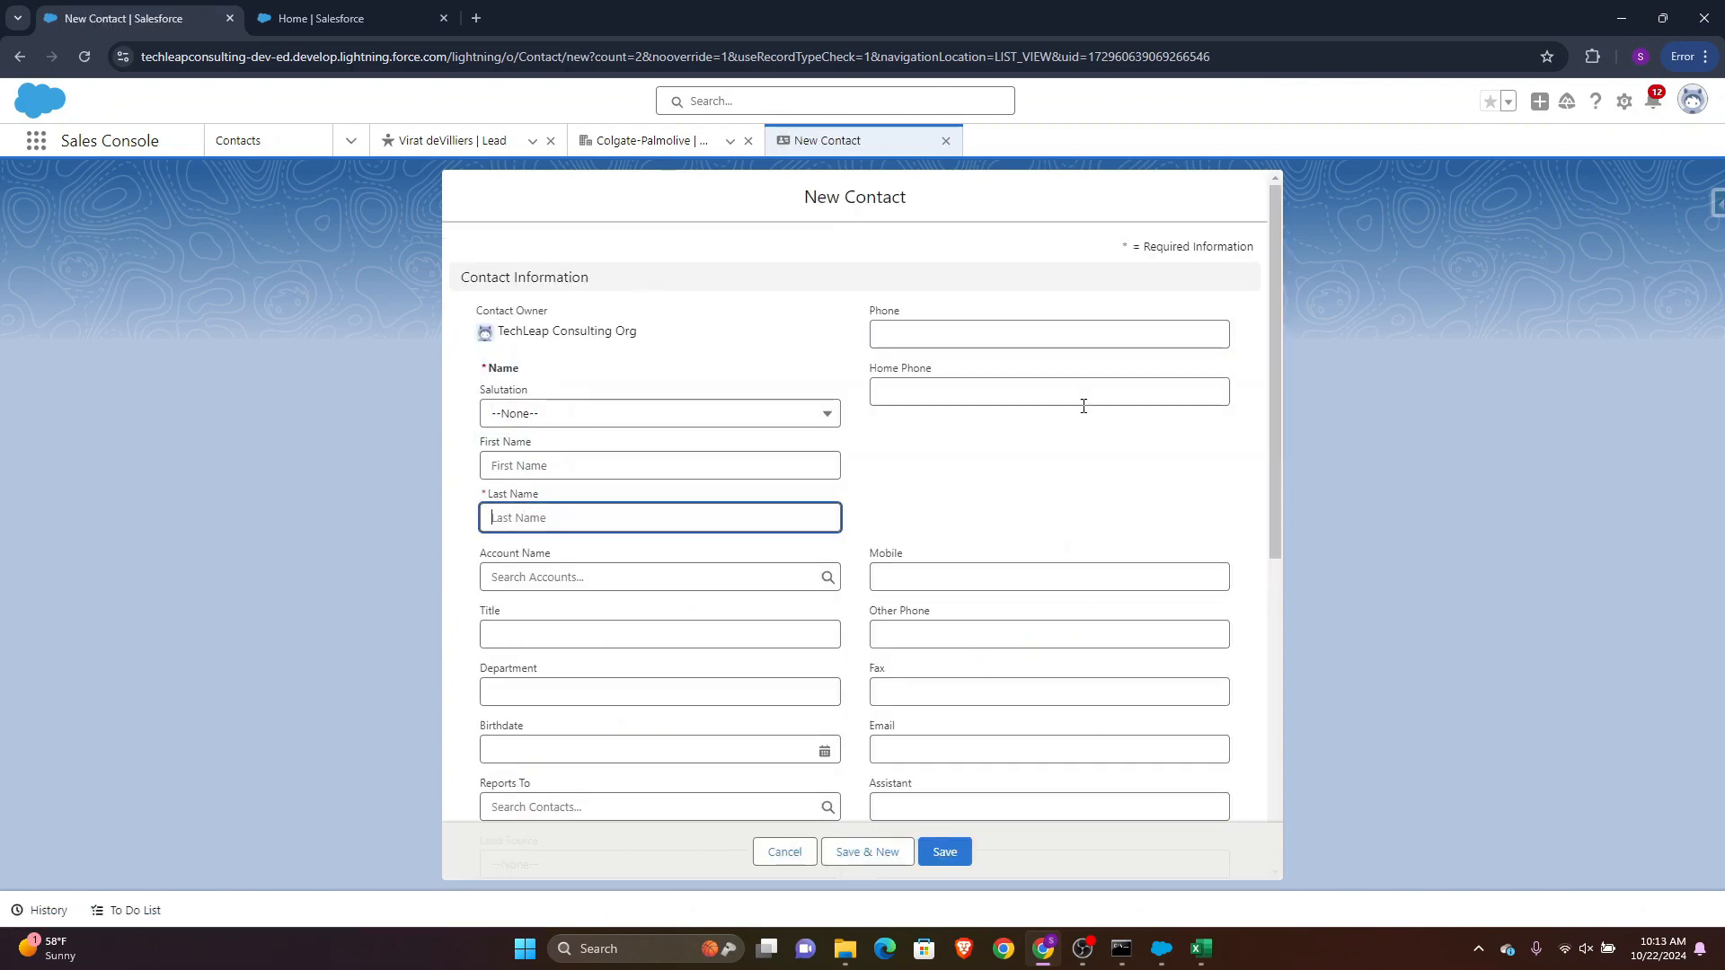
scroll(1088, 405, "down", 4)
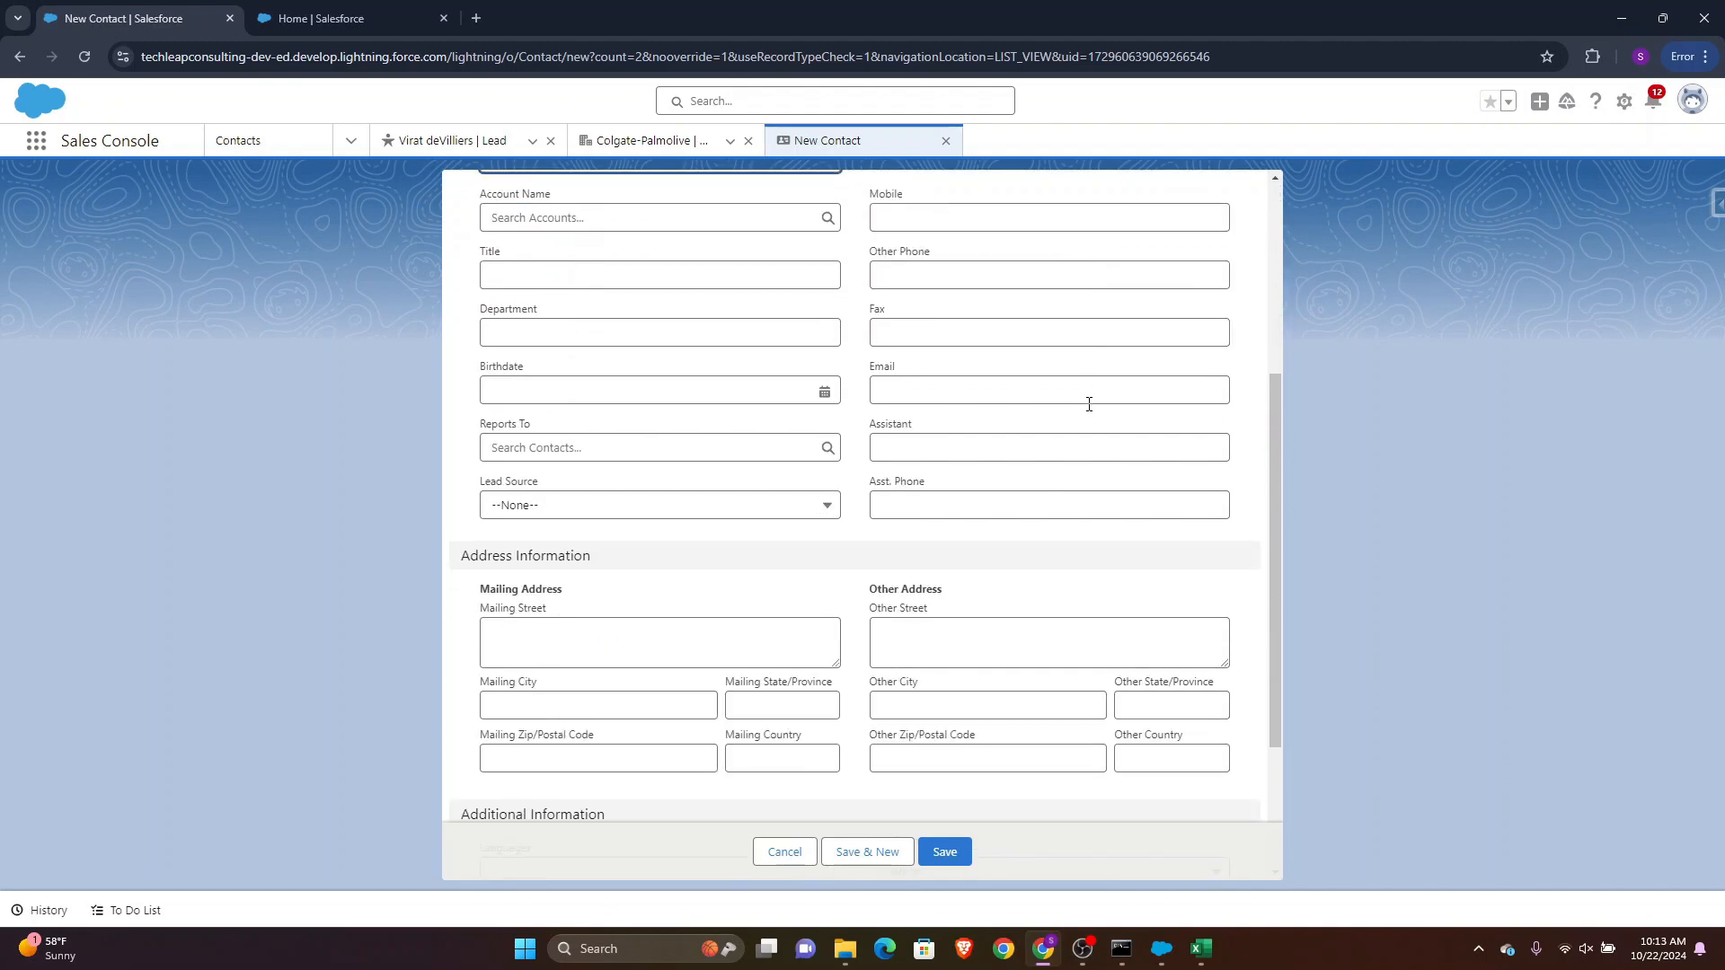
scroll(1089, 404, "down", 2)
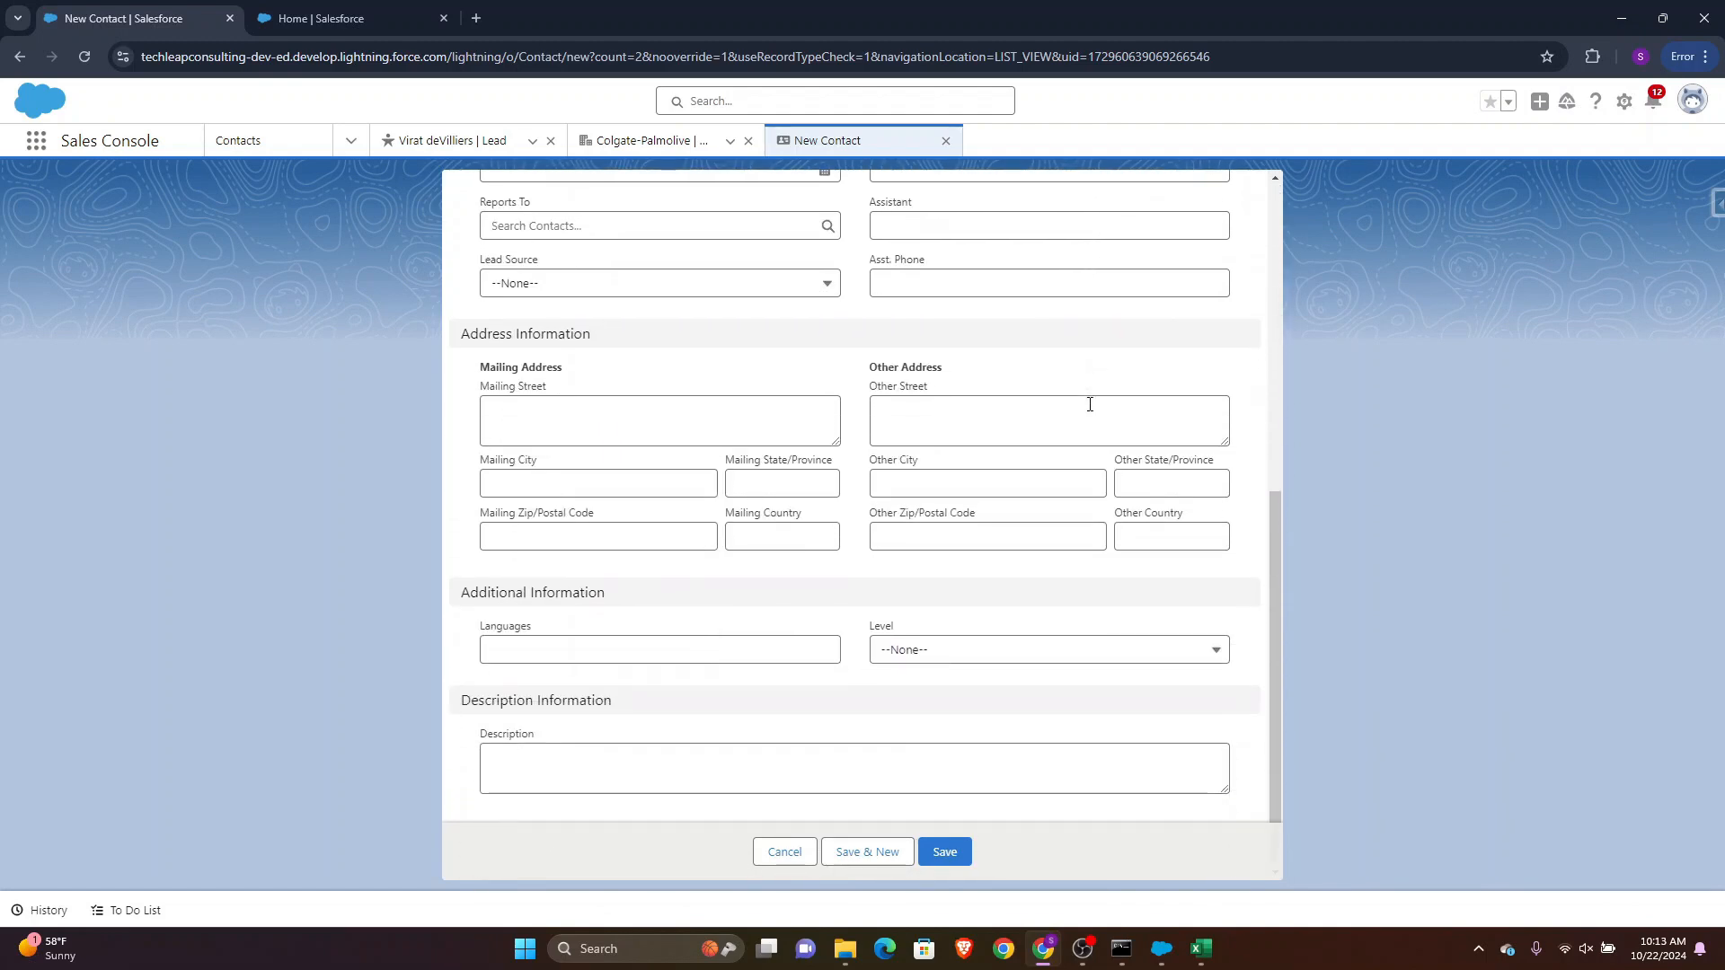
scroll(1089, 404, "up", 6)
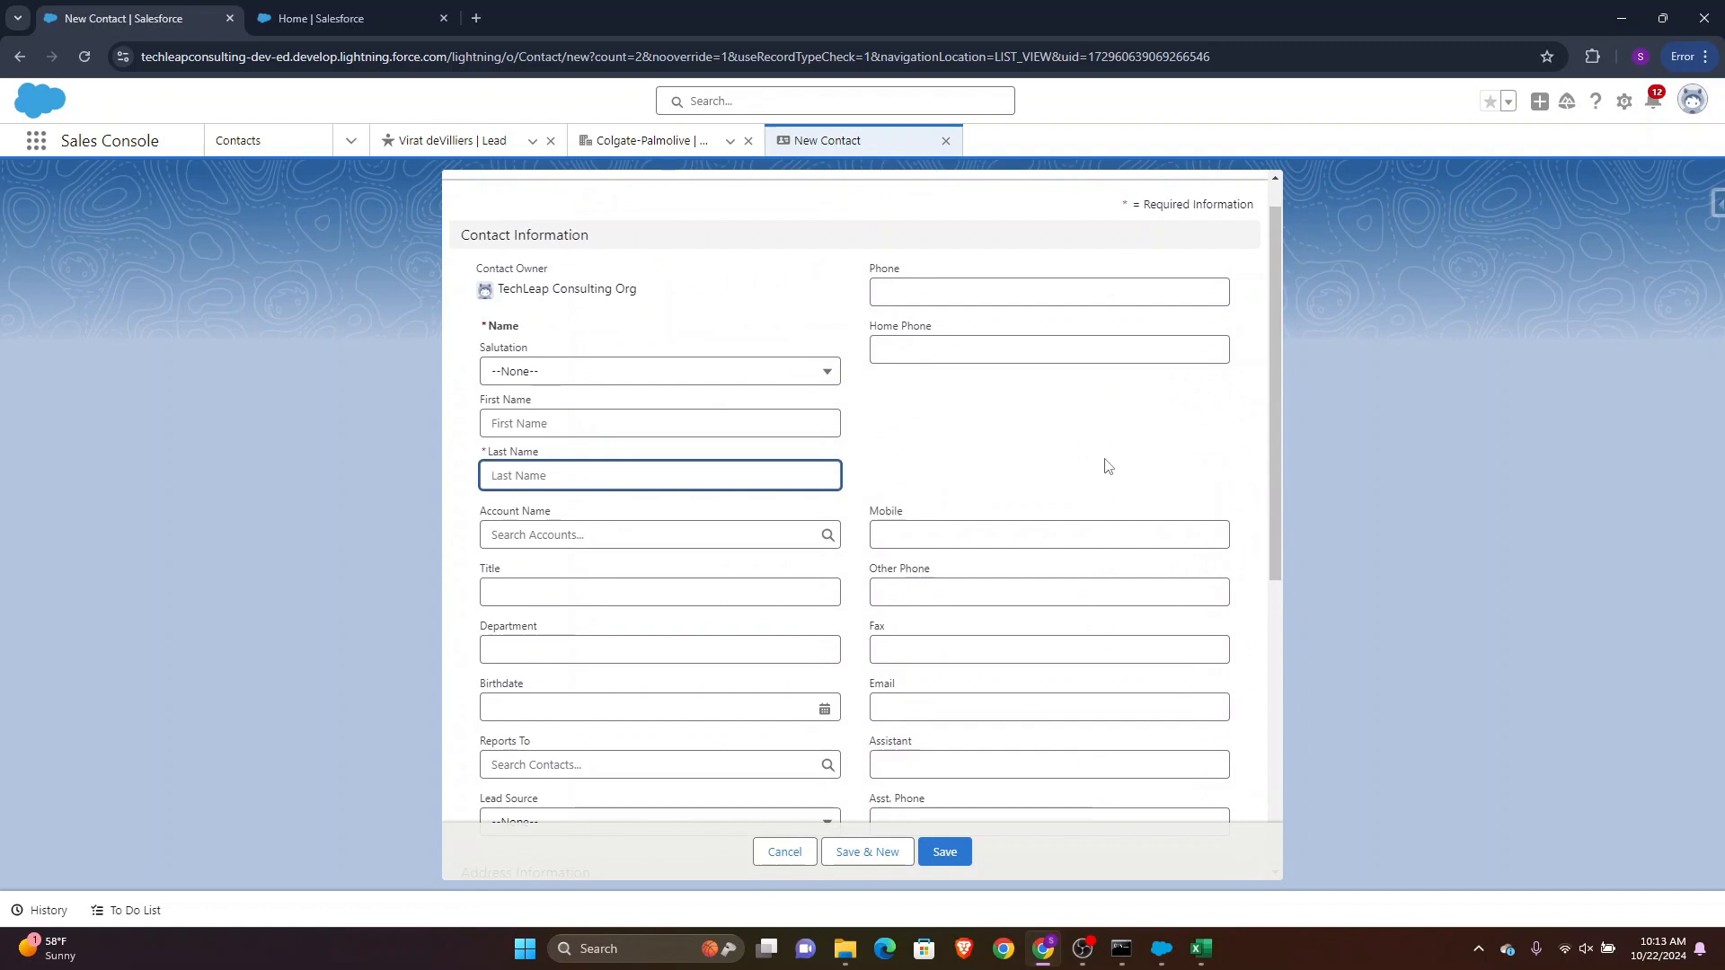
Autofit all column widths in the salesforce_leads (1) sheet
left_click(1201, 952)
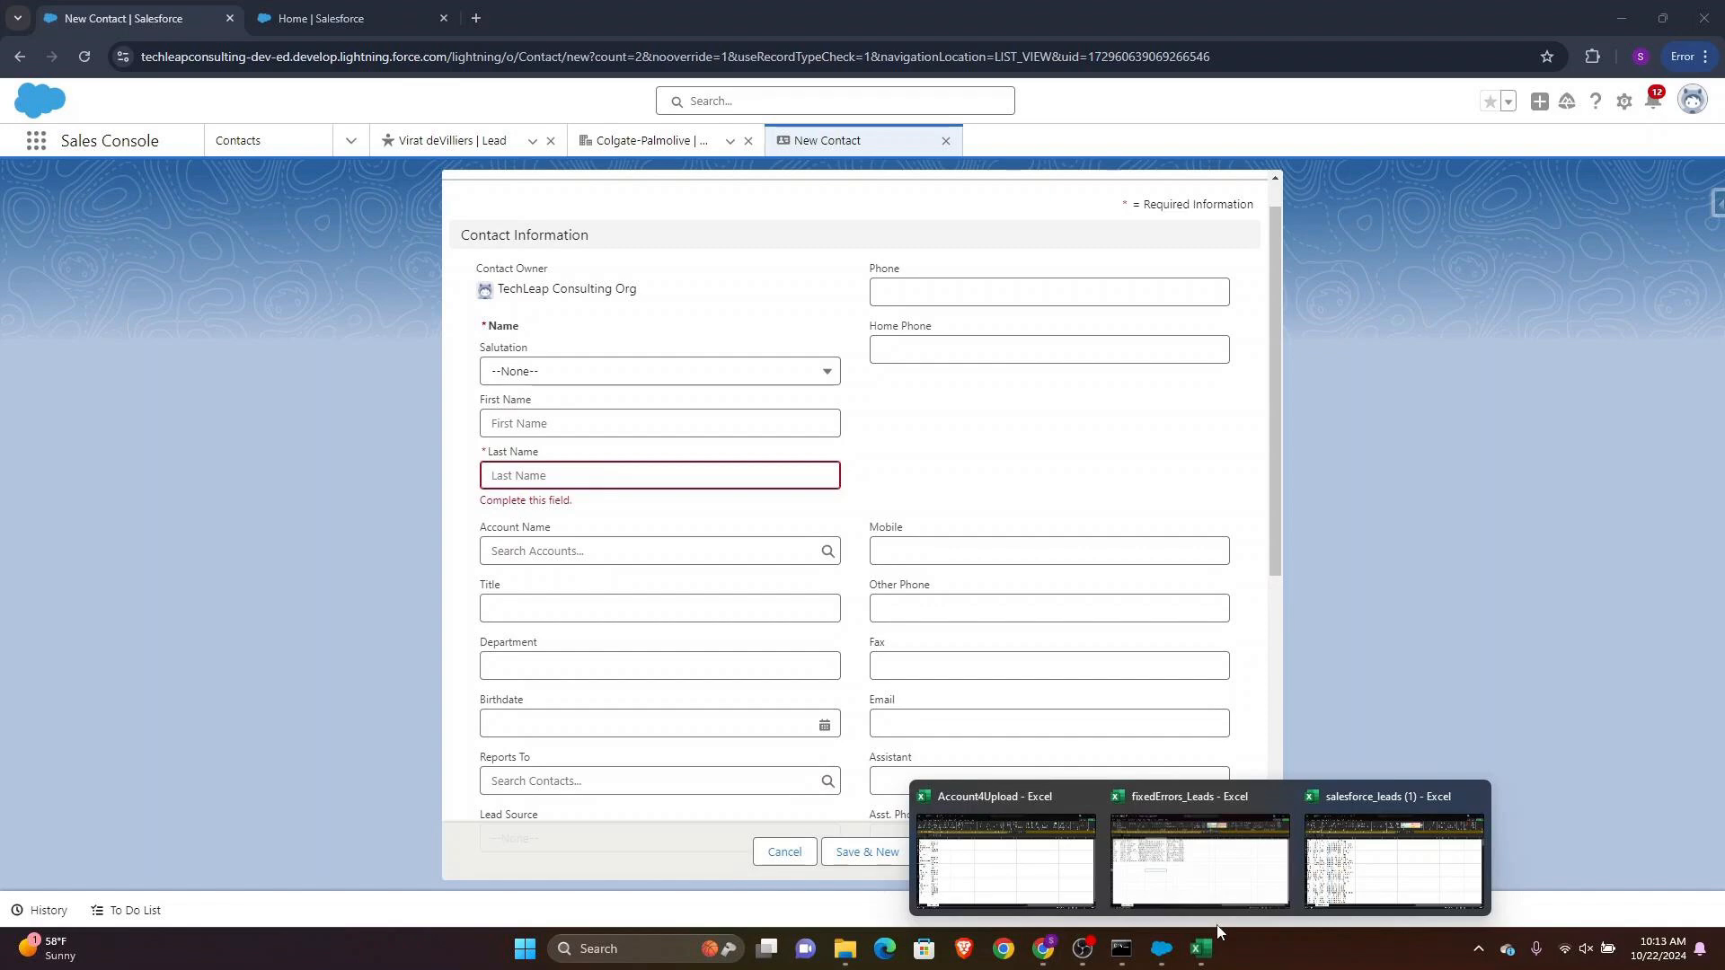
left_click(1374, 867)
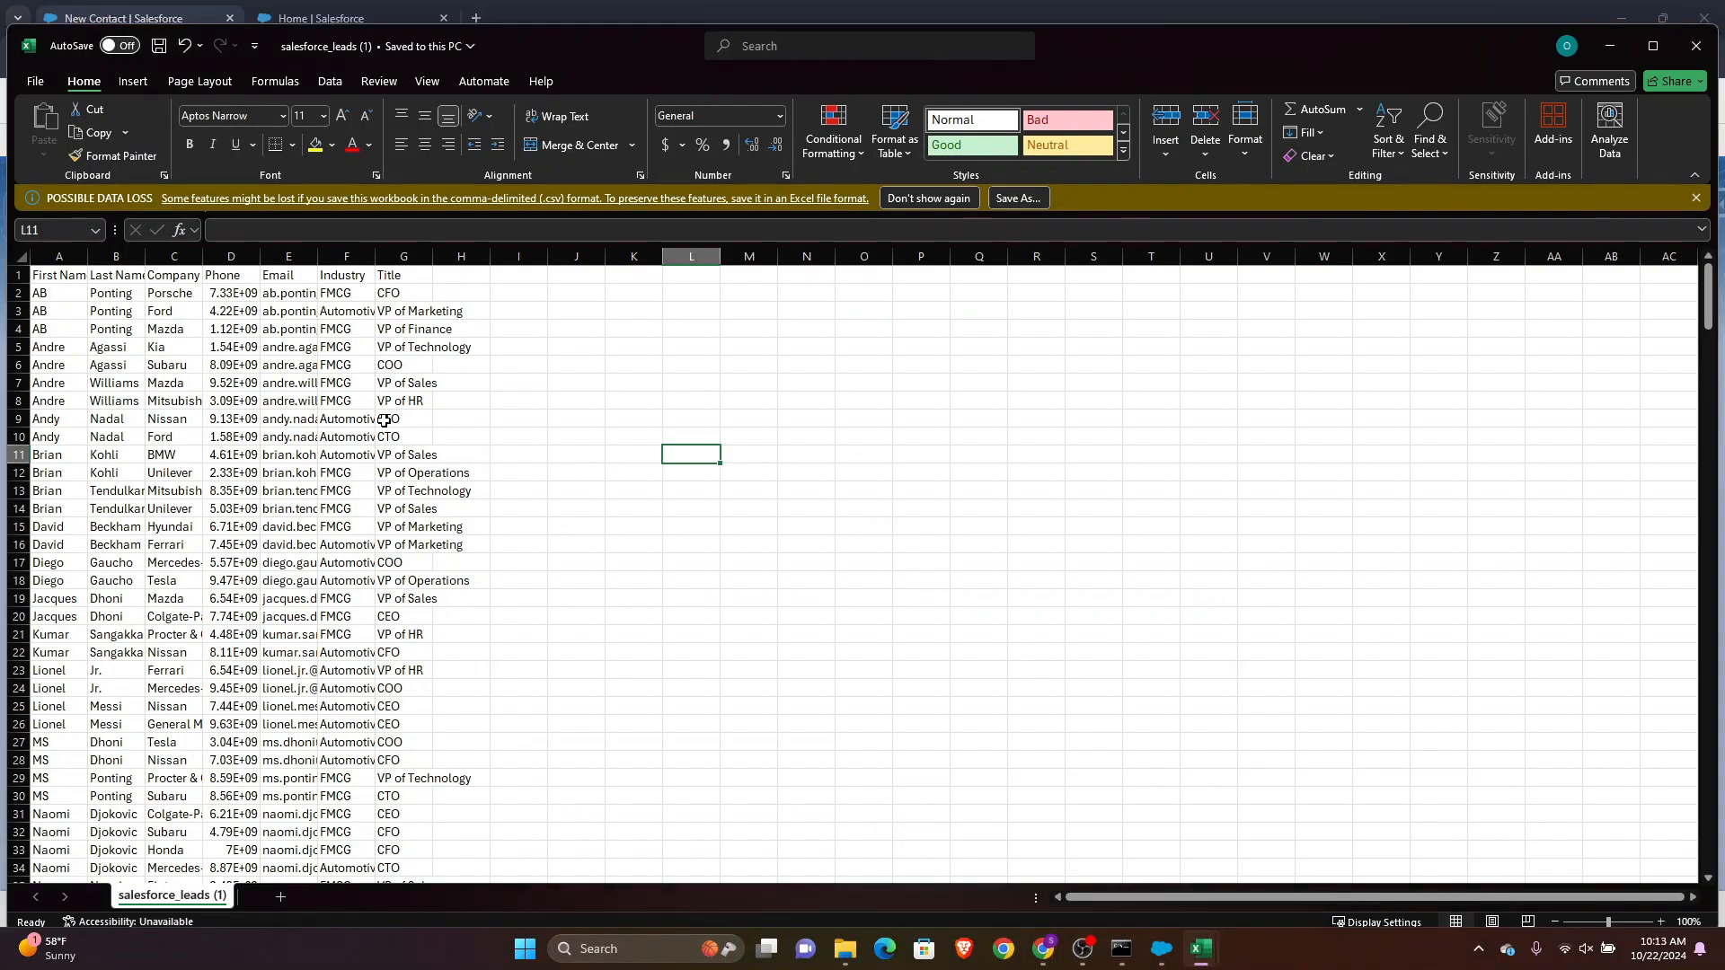
left_click(108, 263)
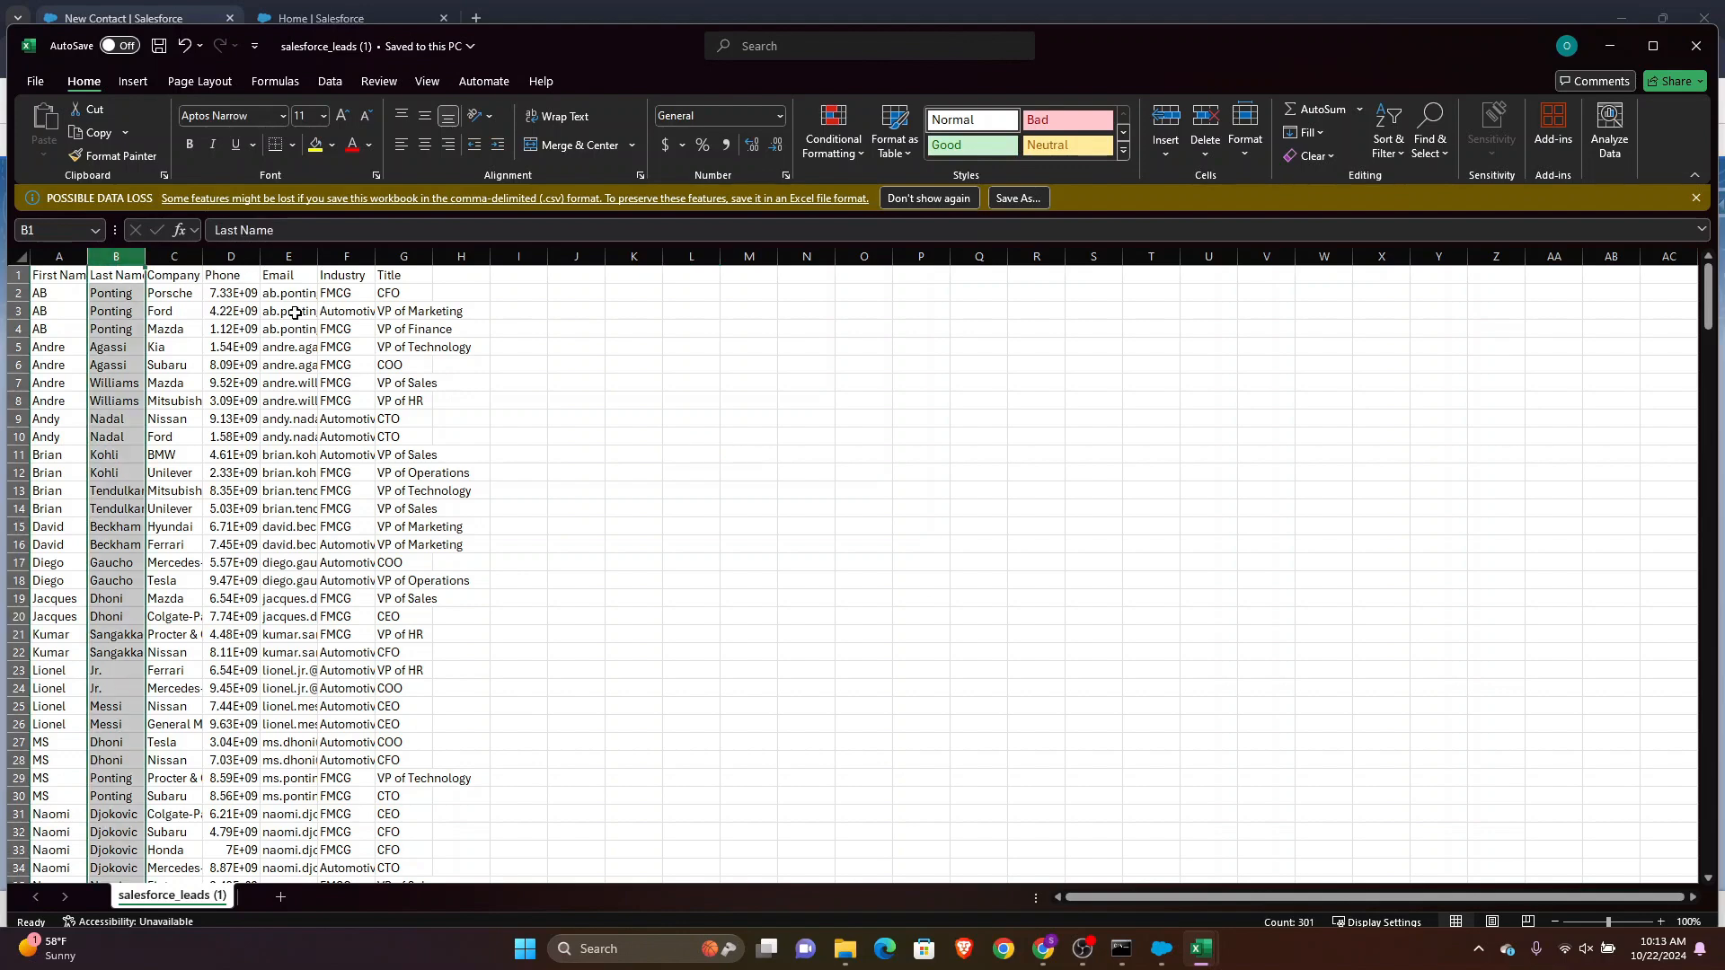
left_click(22, 256)
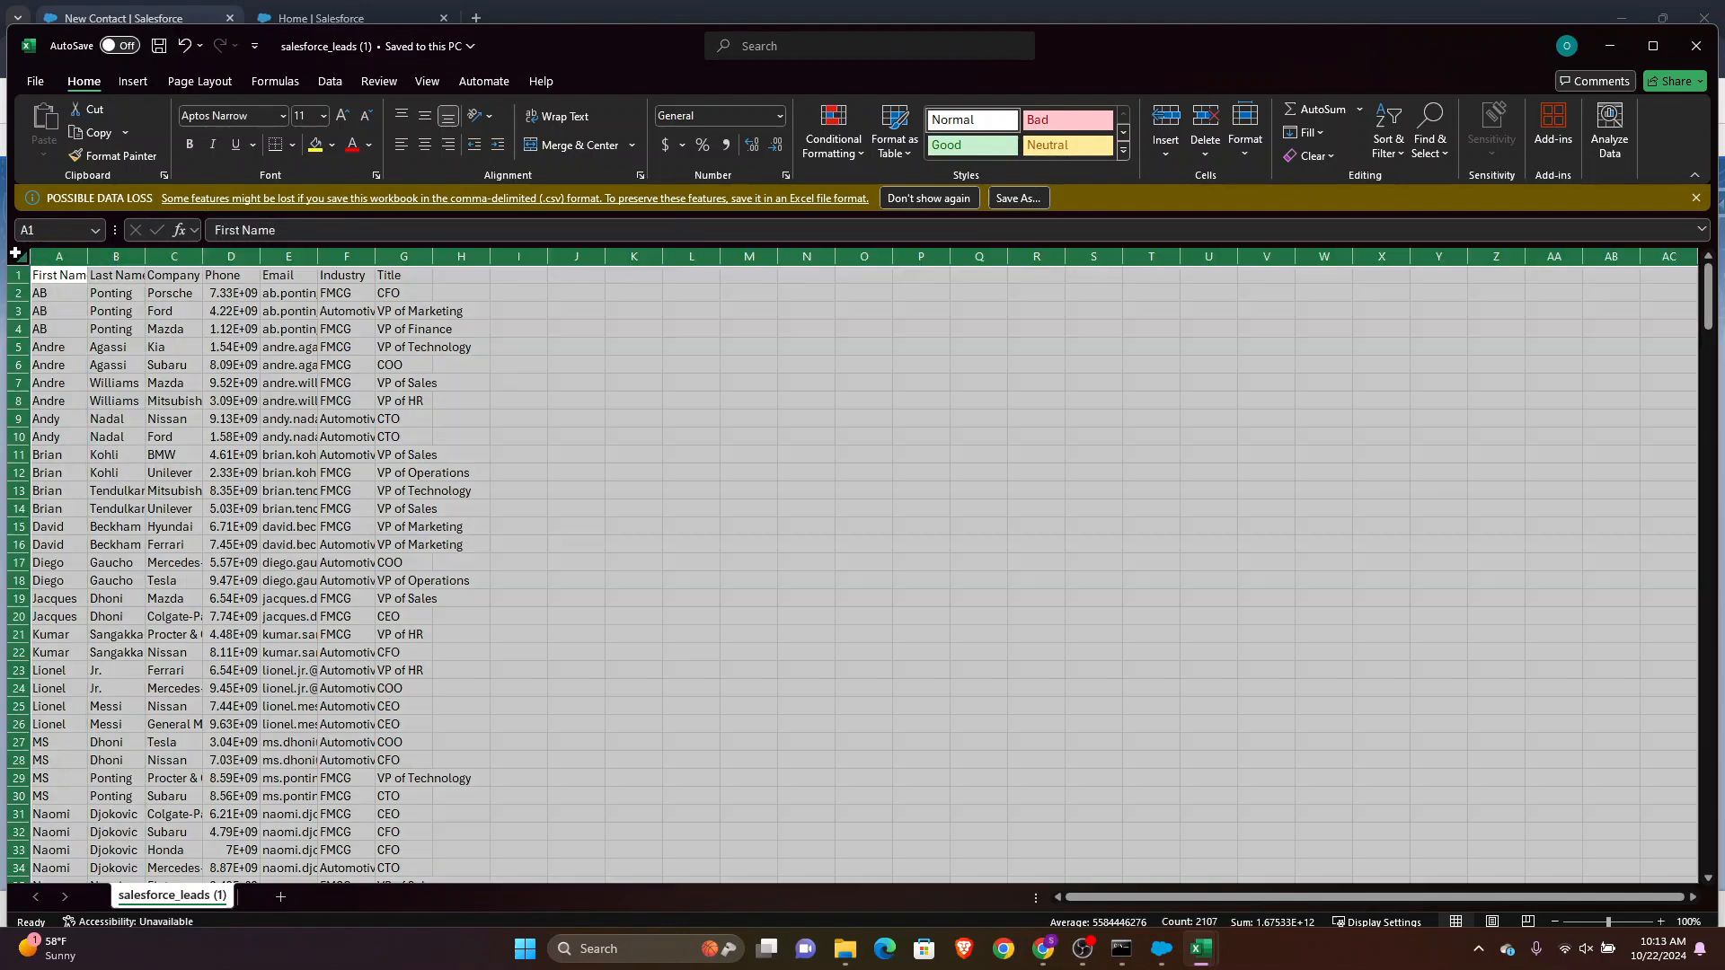
double_click(145, 256)
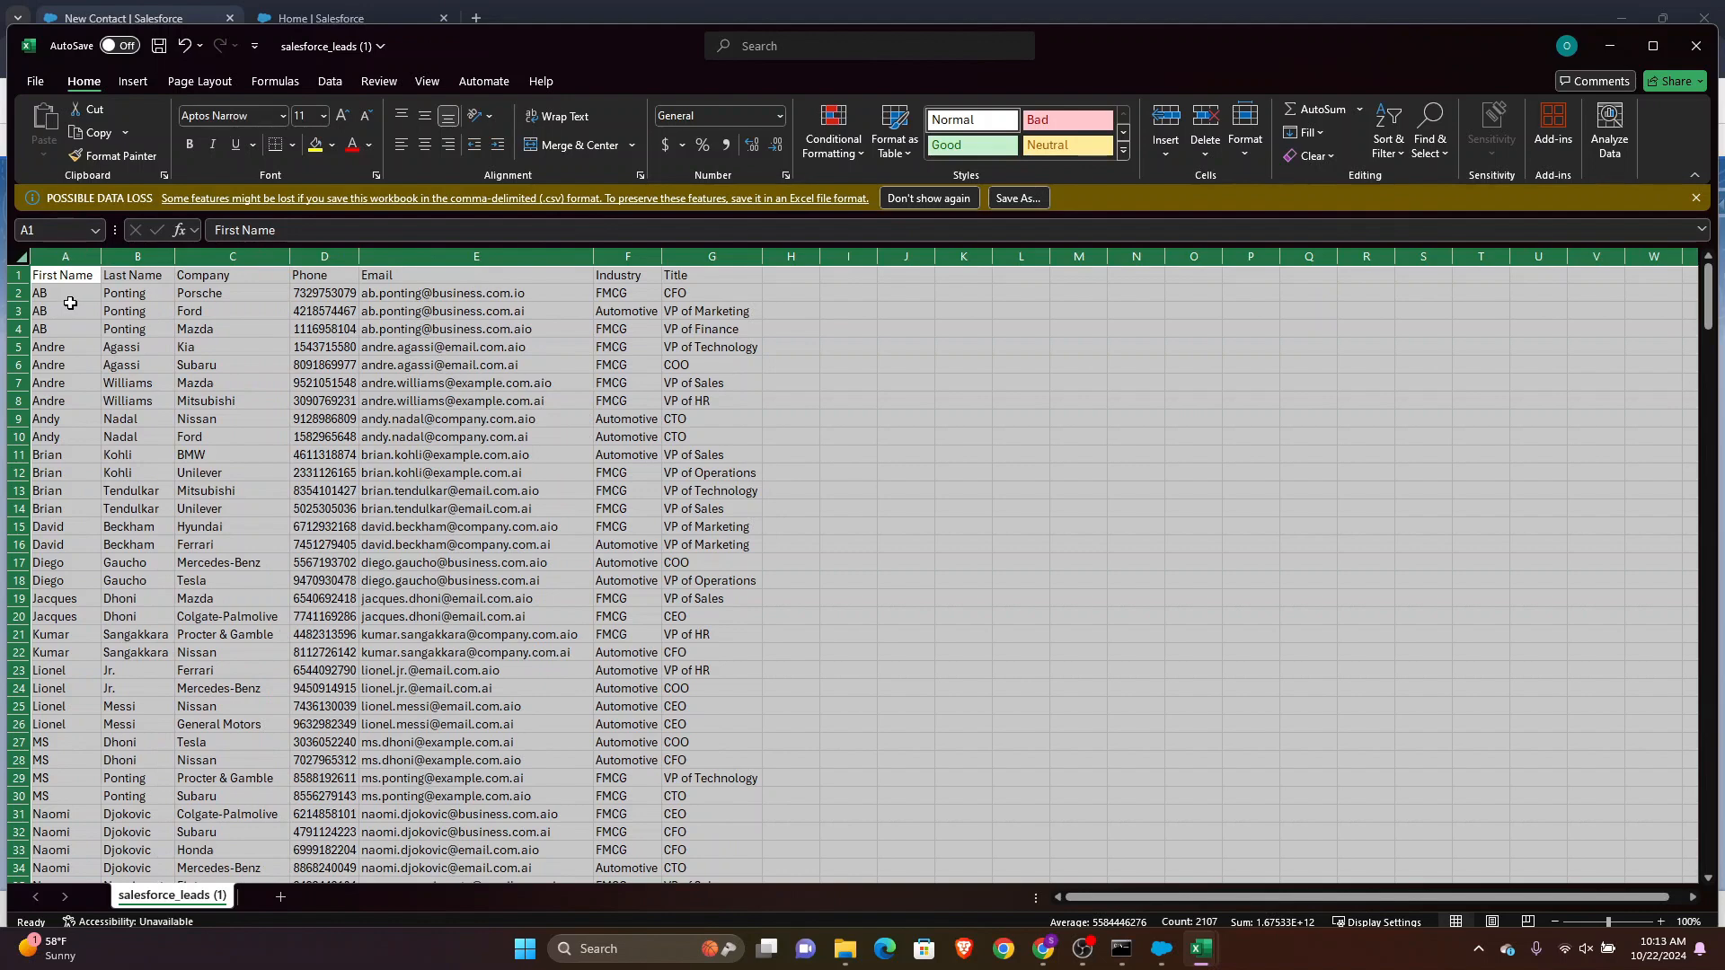
left_click(216, 257)
right_click(216, 258)
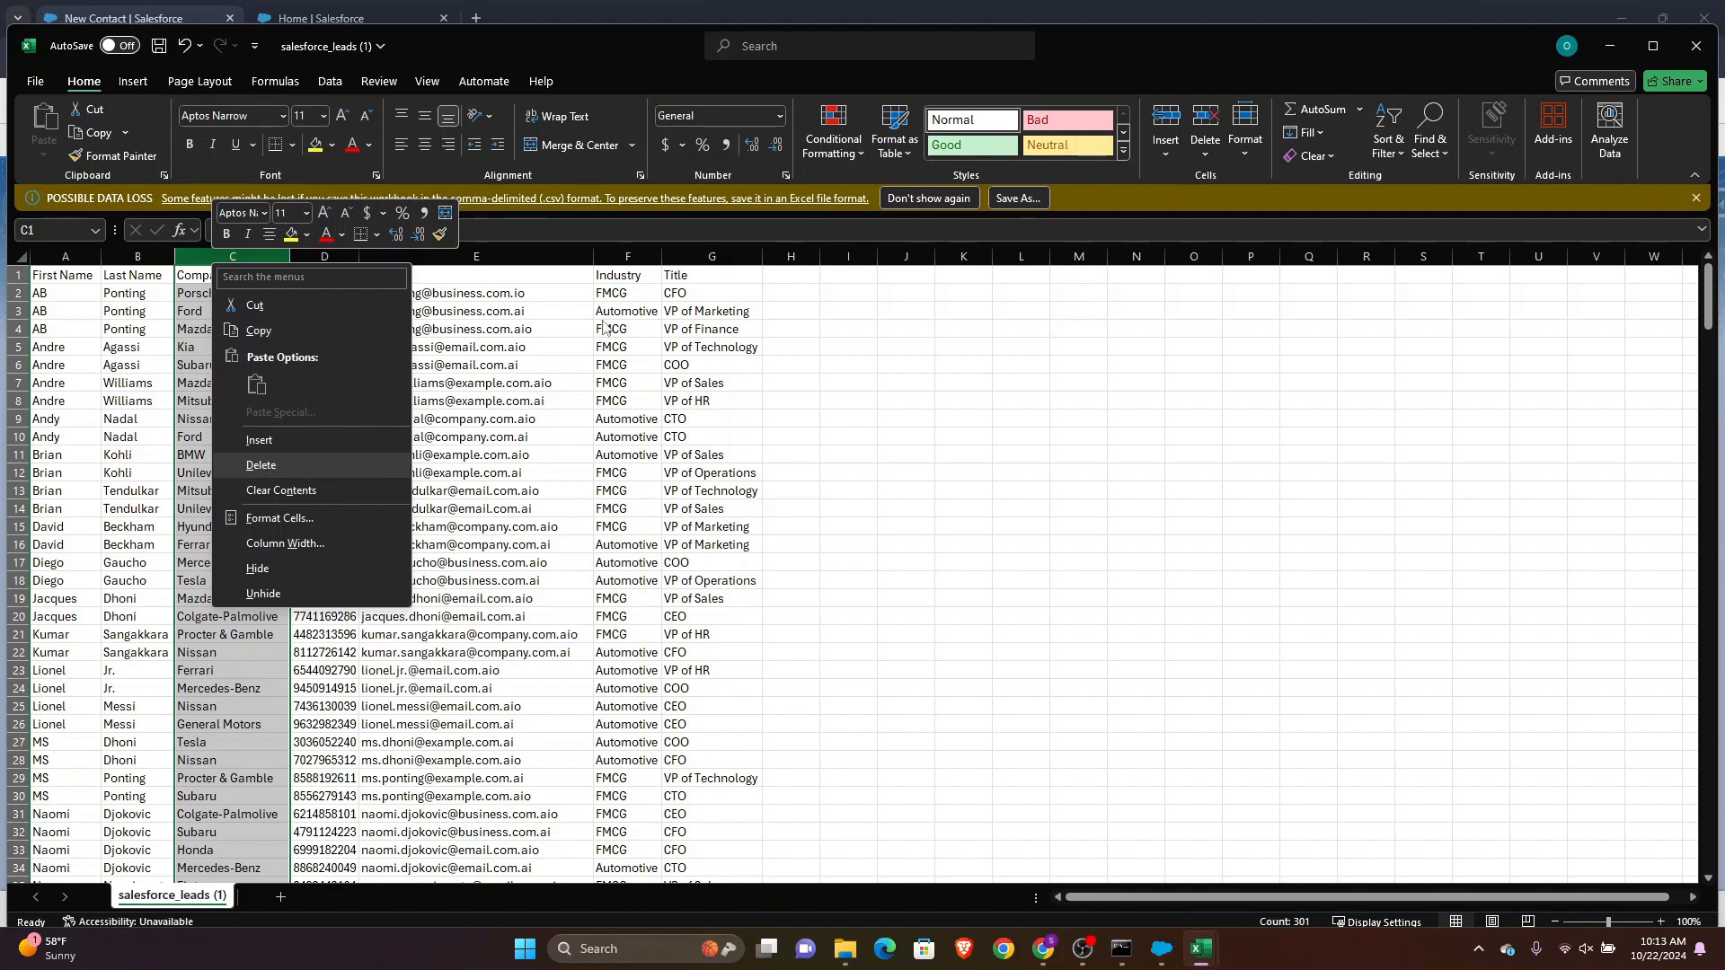
left_click(518, 353)
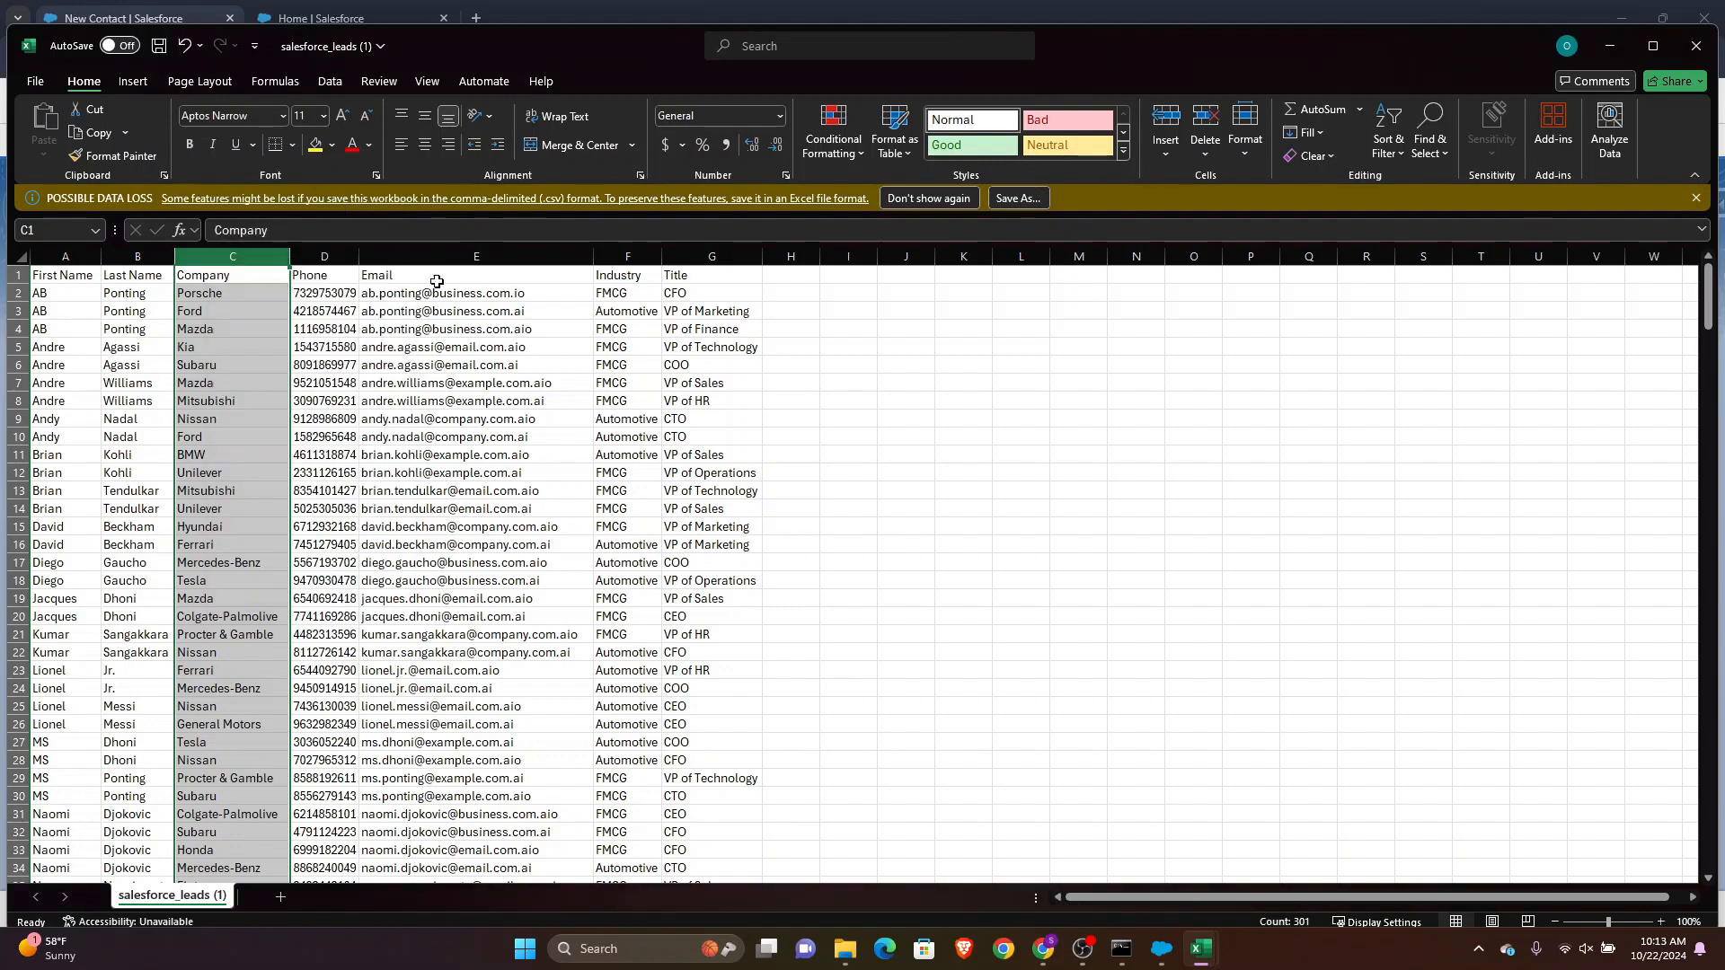
Delete the Industry column from the leads sheet
left_click(626, 256)
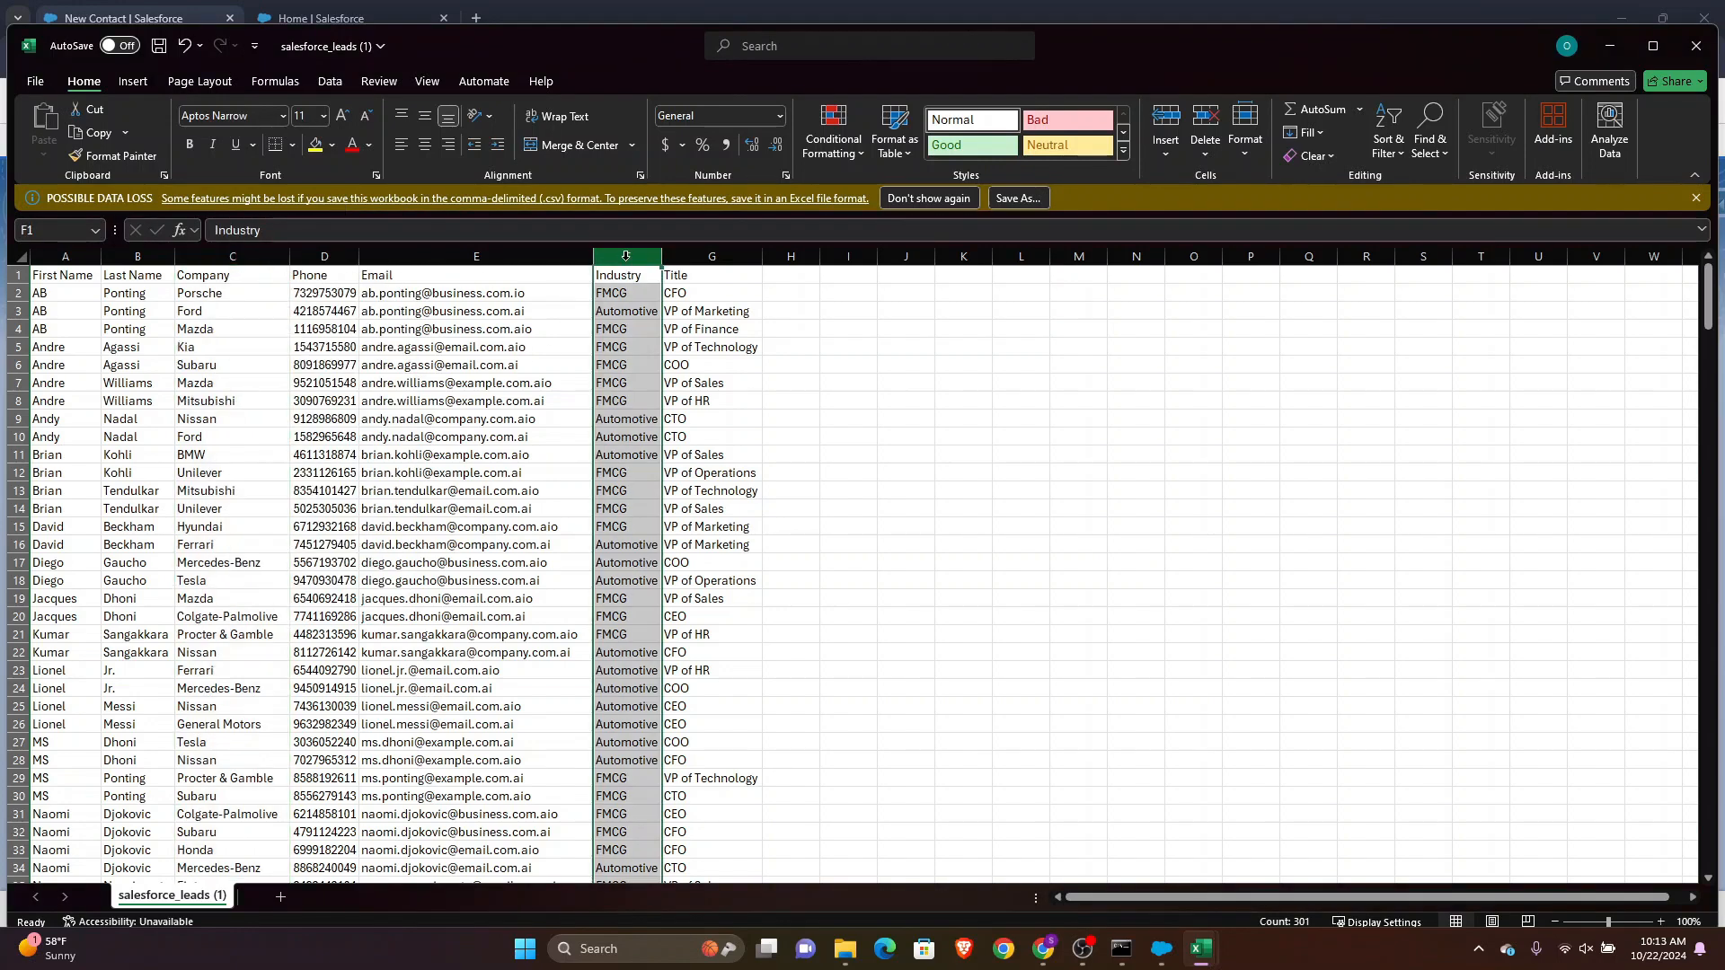
right_click(626, 256)
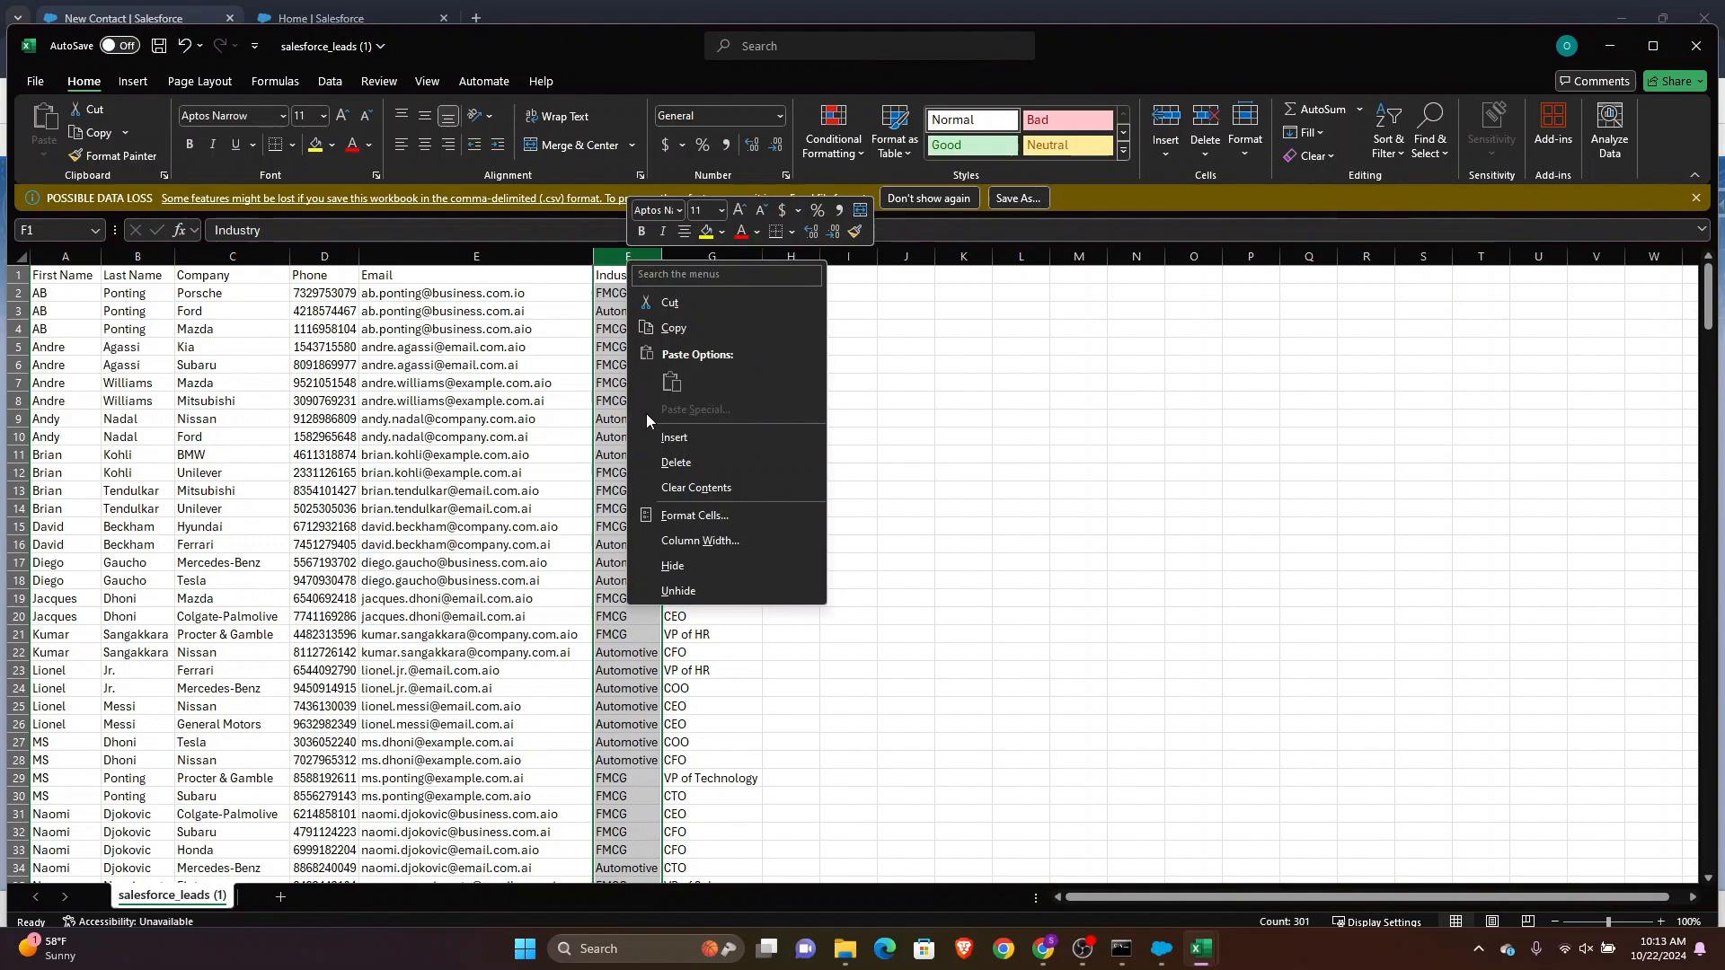
left_click(669, 465)
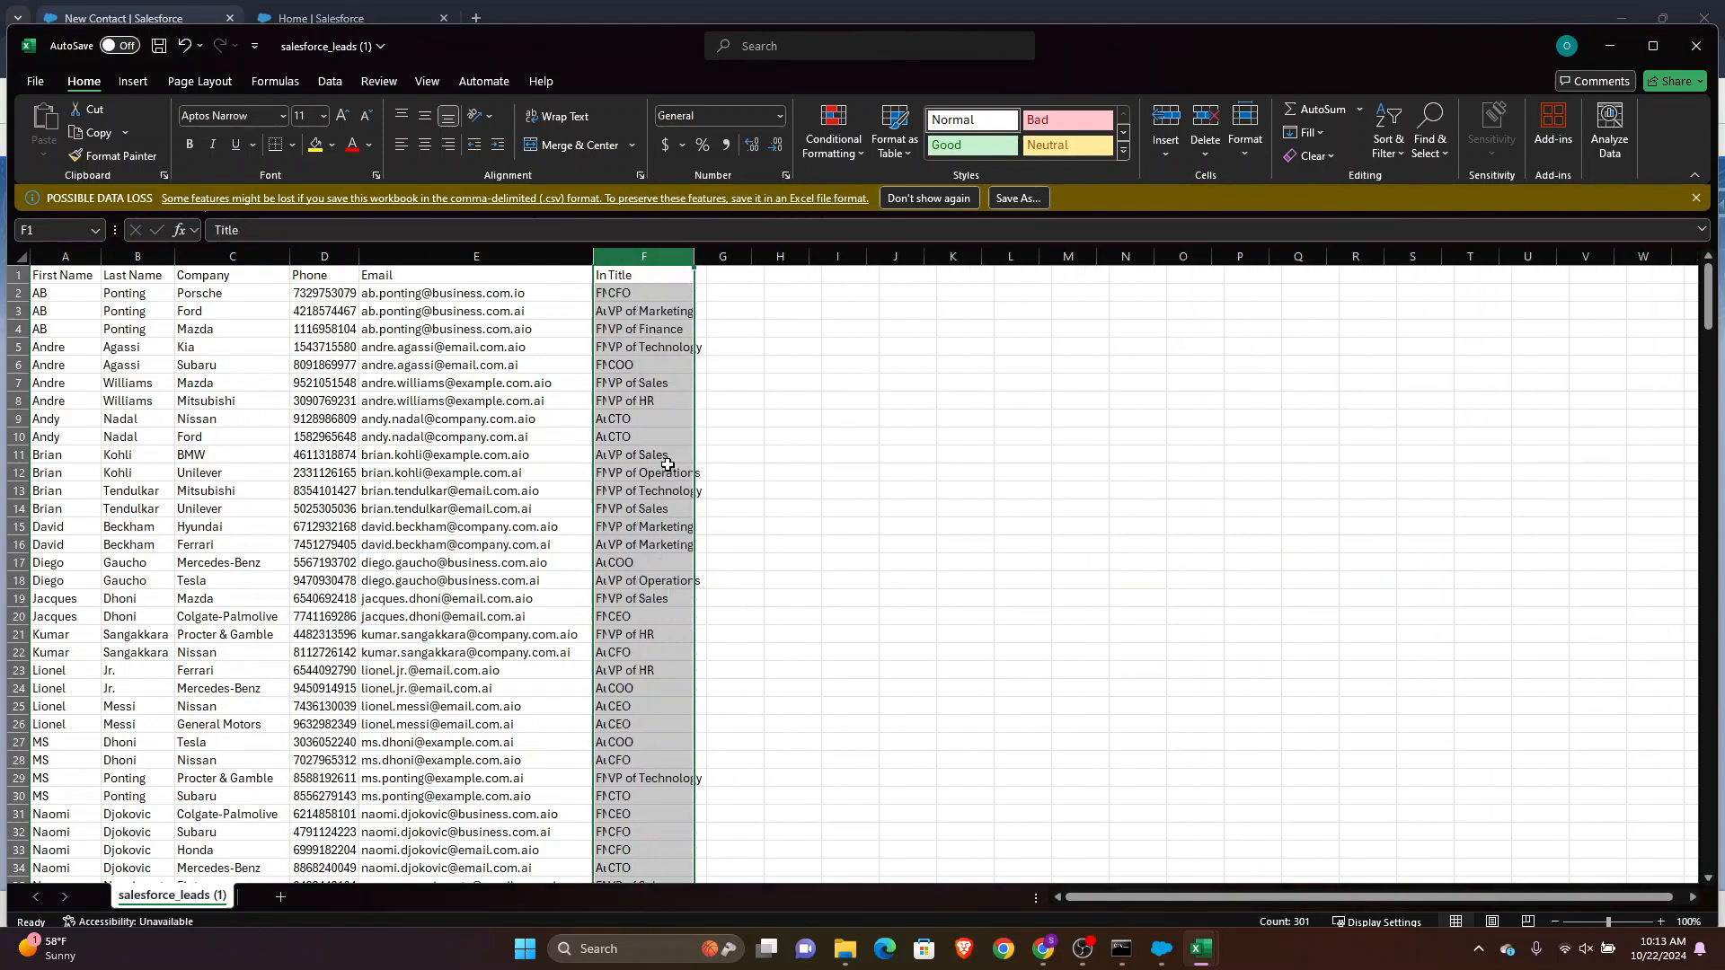
left_click(687, 333)
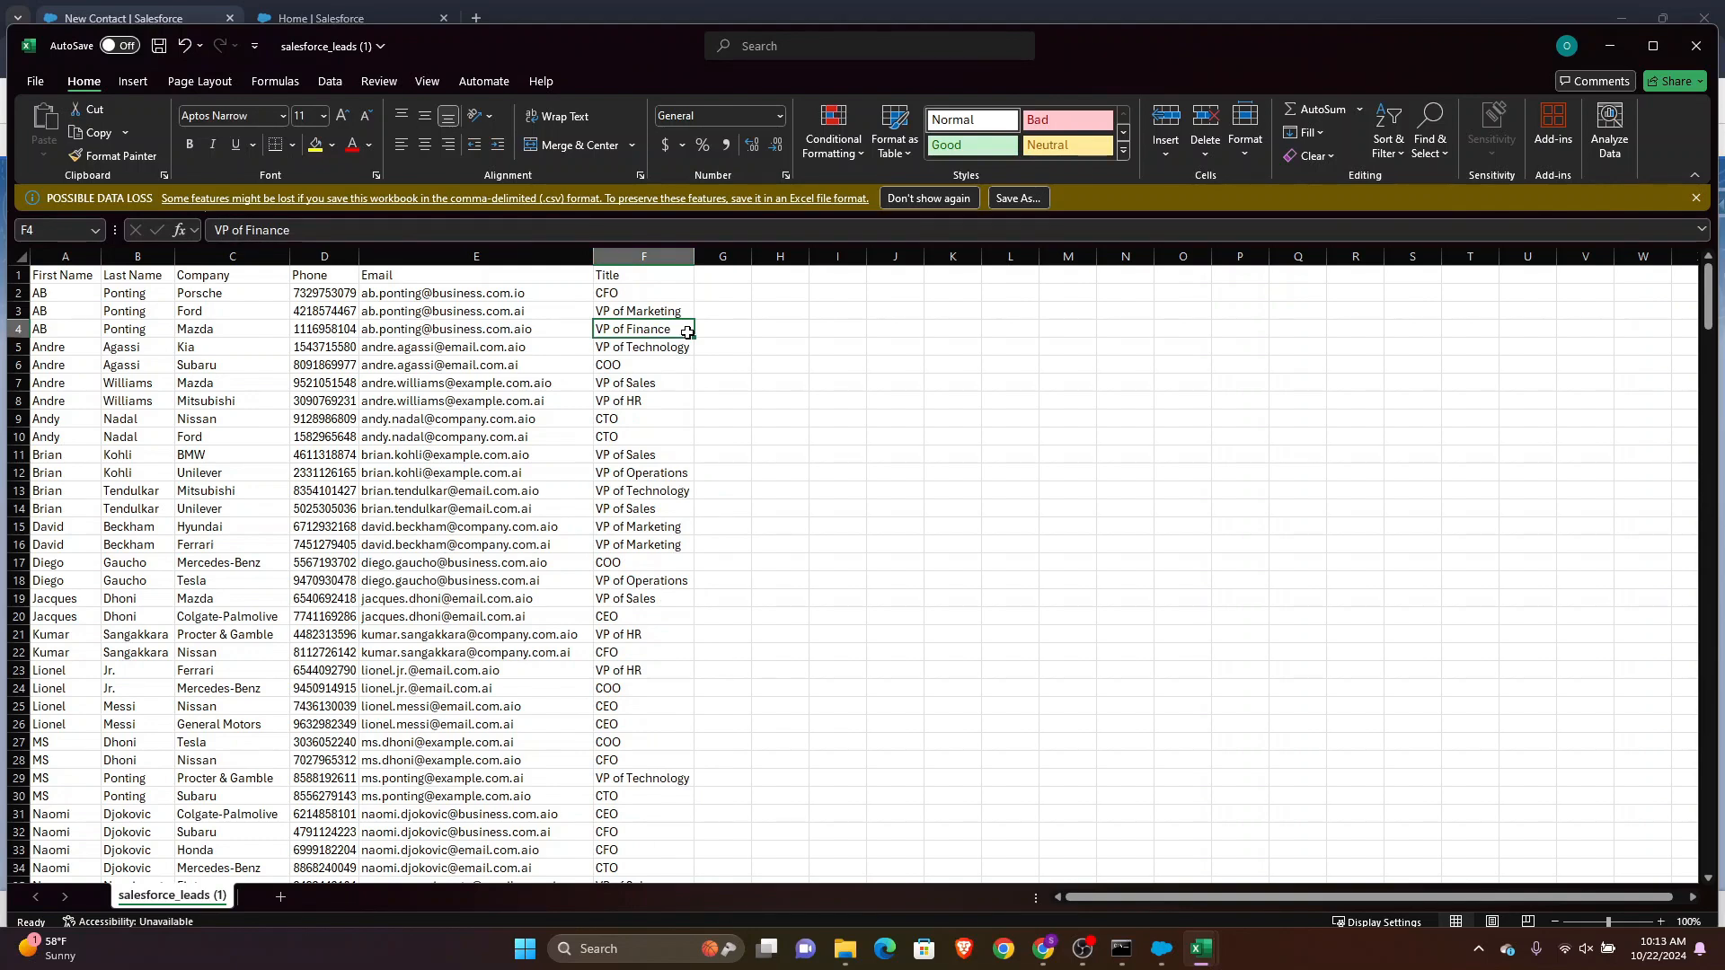
left_click(190, 272)
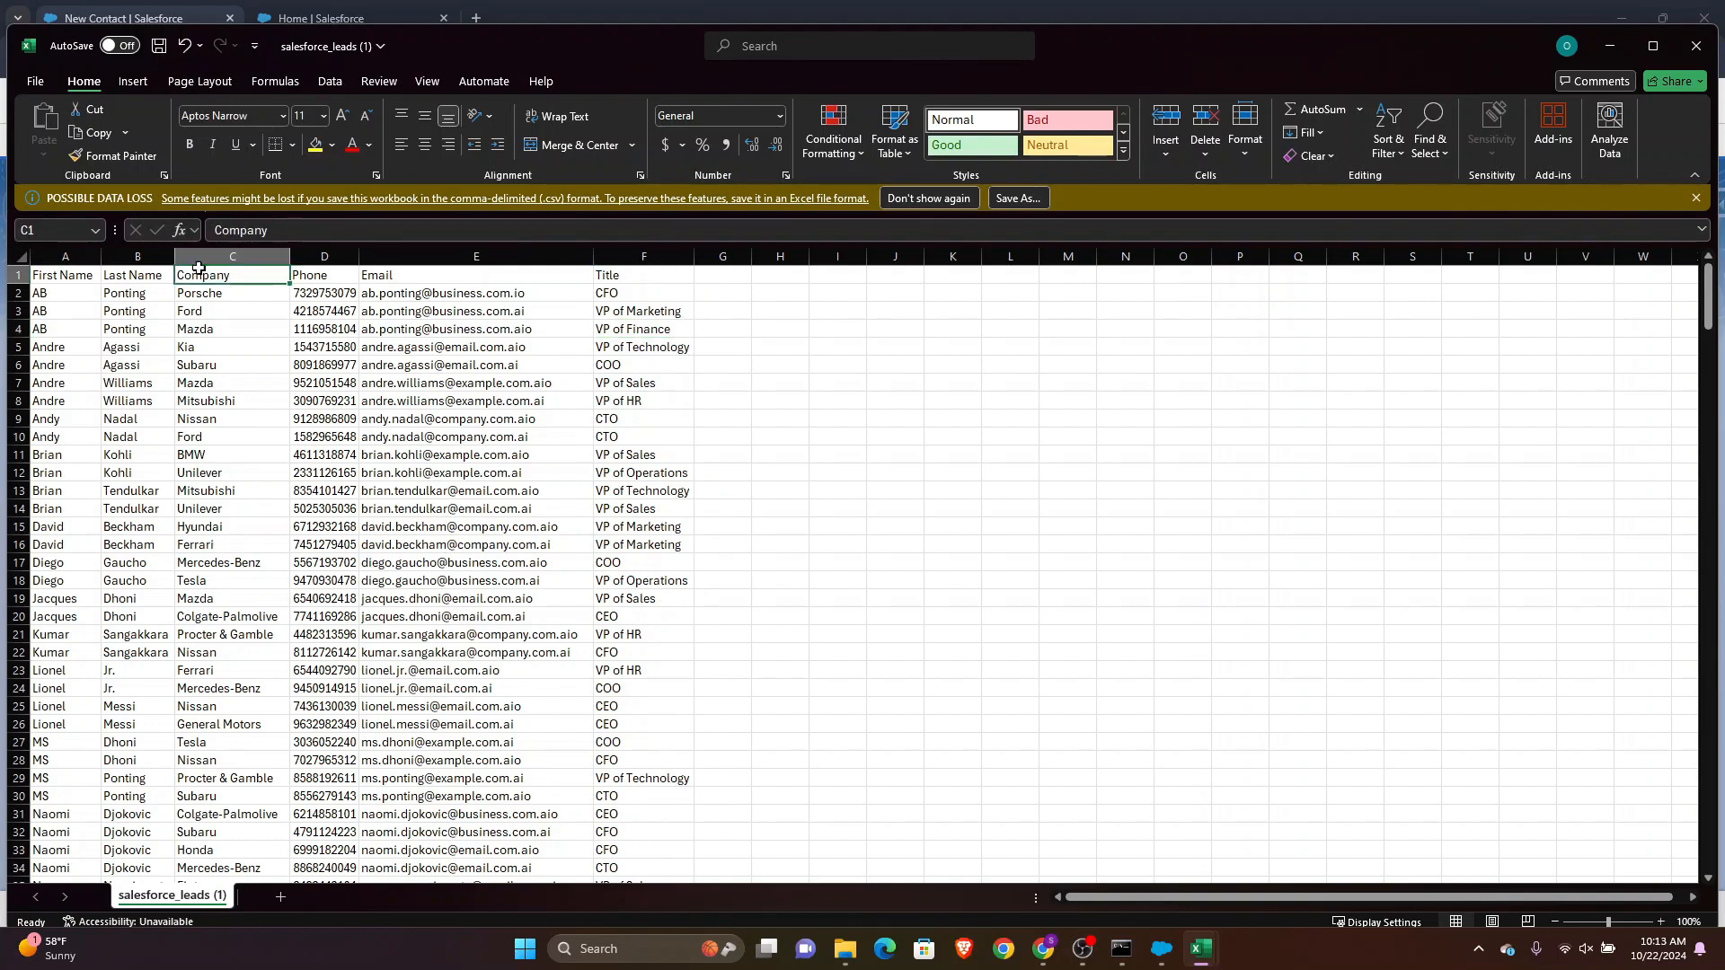
Save the leads sheet as a CSV named Contacts4Upload in the Sforce_TechLeap folder
left_click(49, 79)
left_click(65, 392)
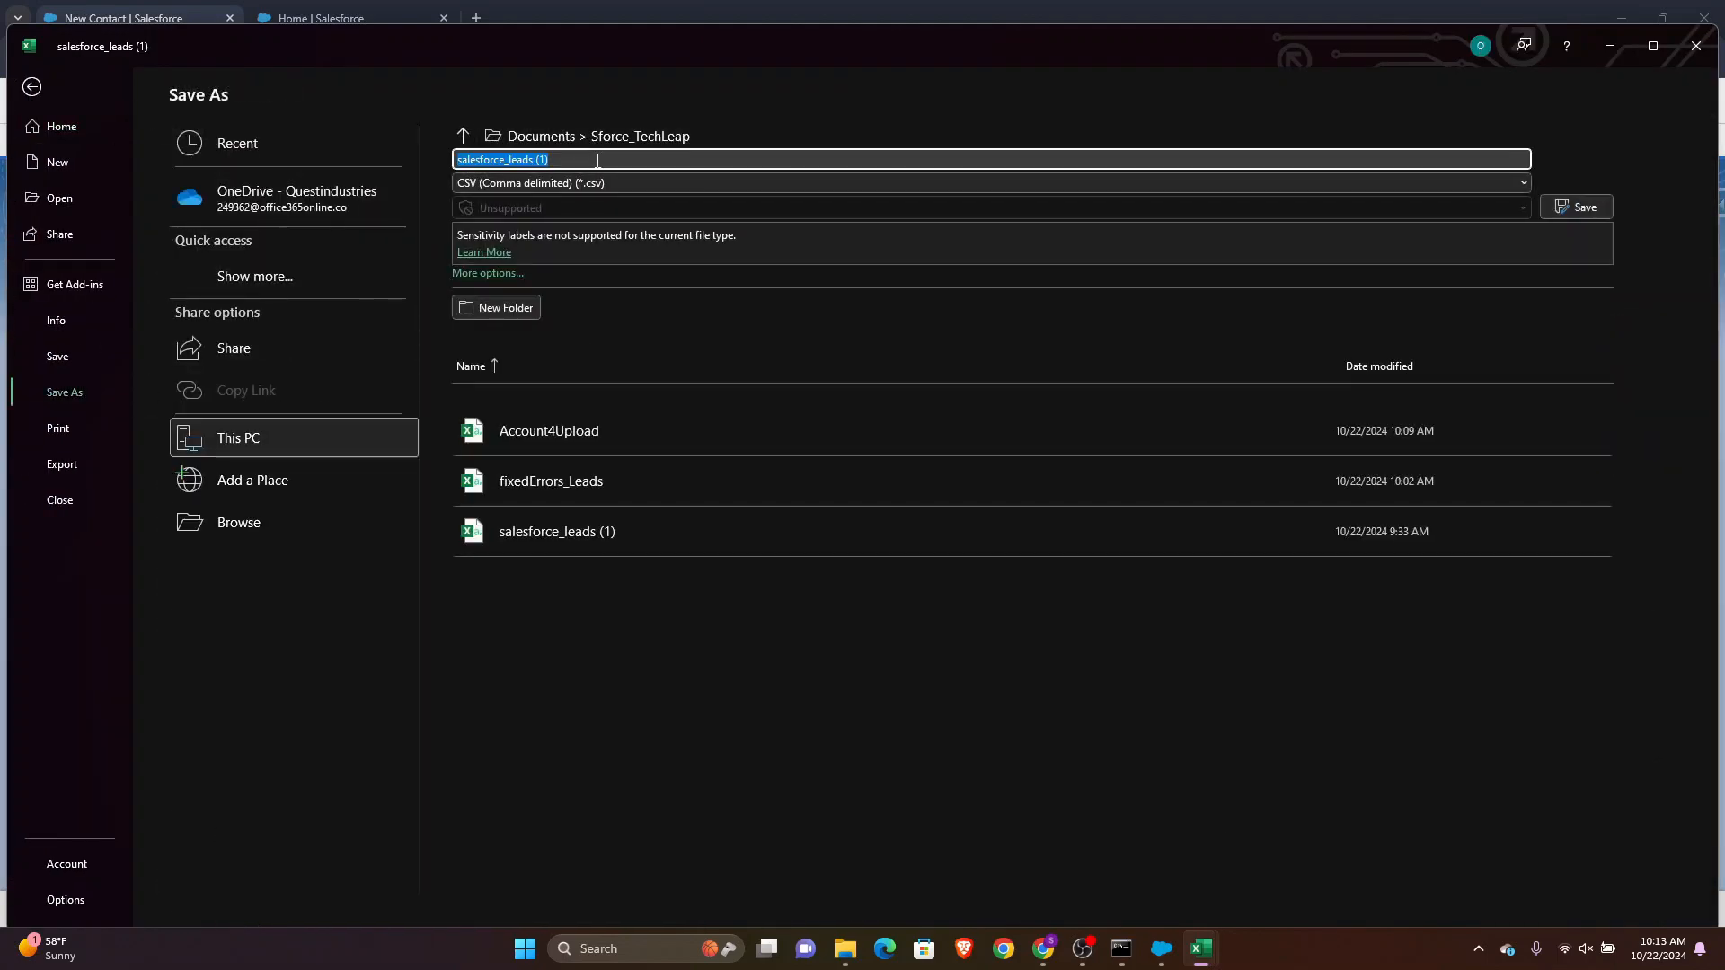
type("Contacts")
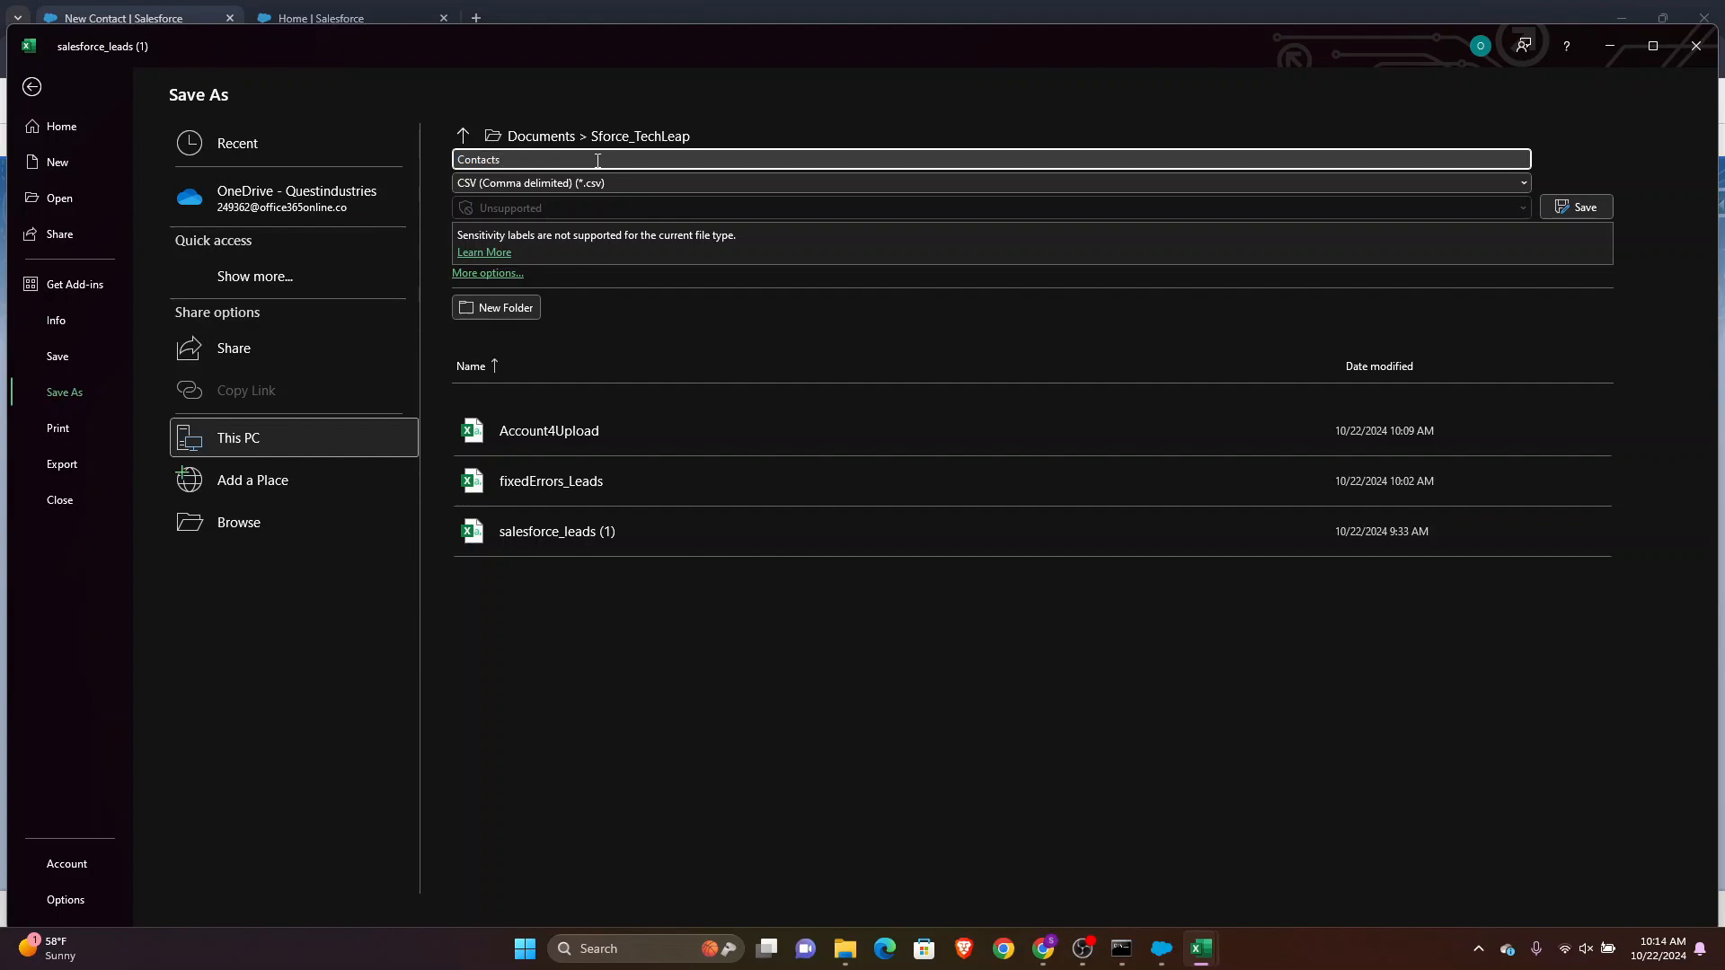
type("4Upload")
key("Return")
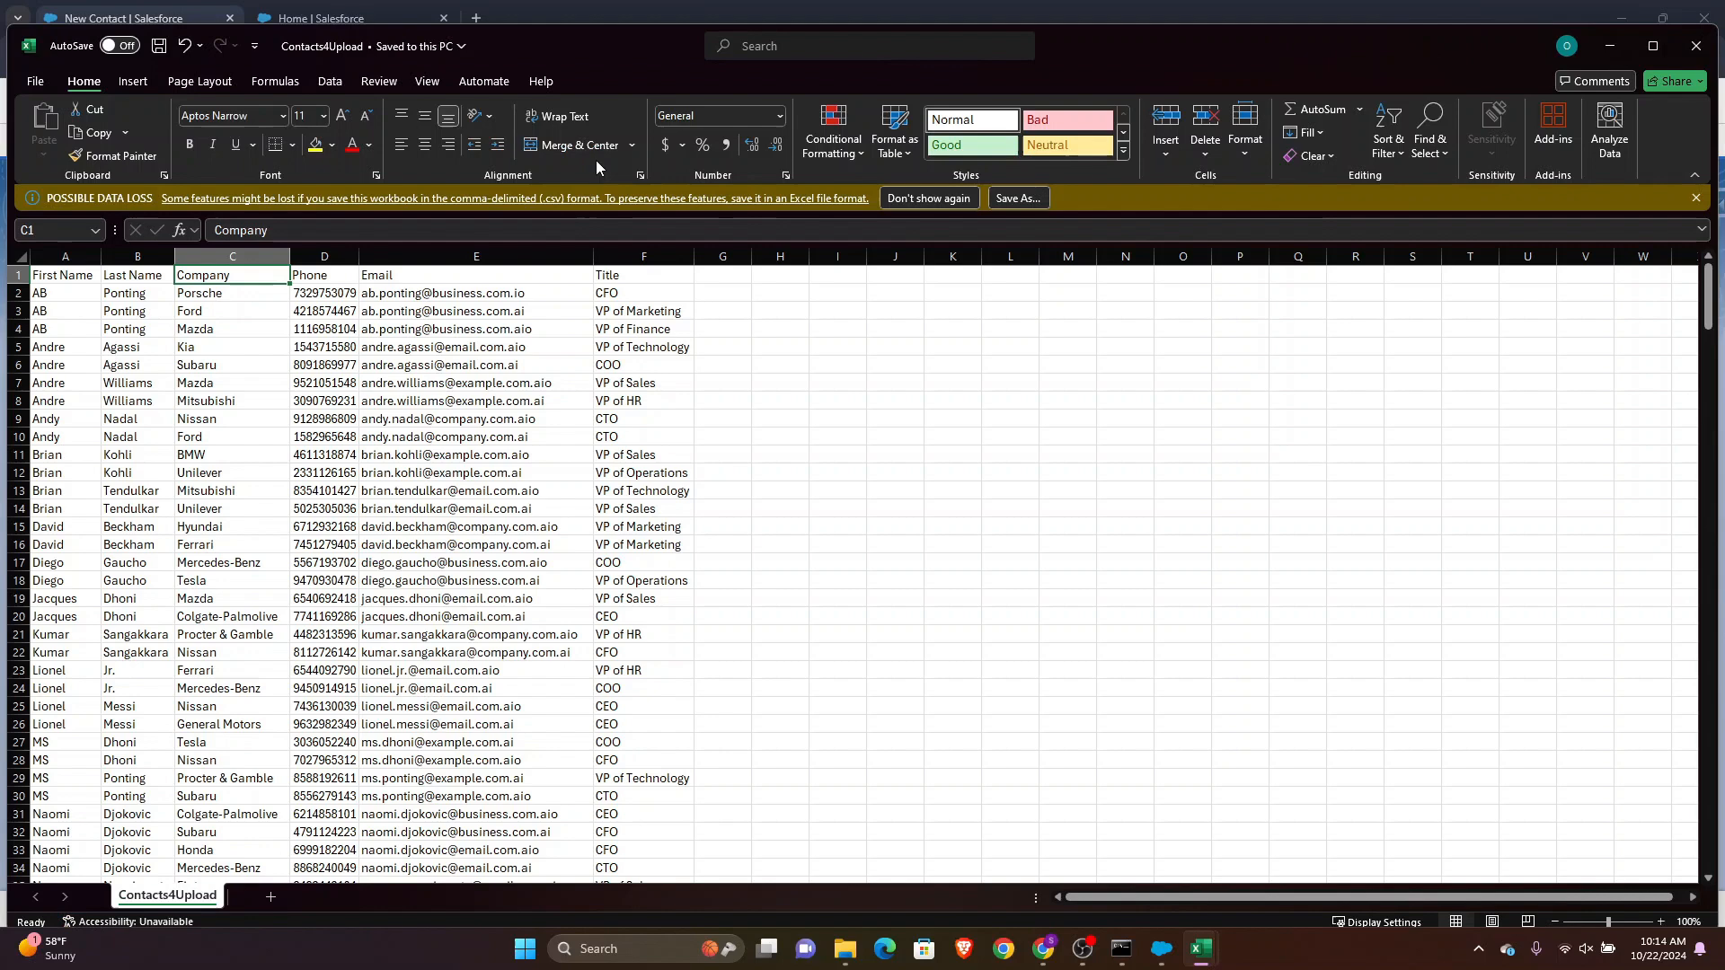
Sort the sheet's data by Company from A to Z, treating the first row as headers
left_click(768, 541)
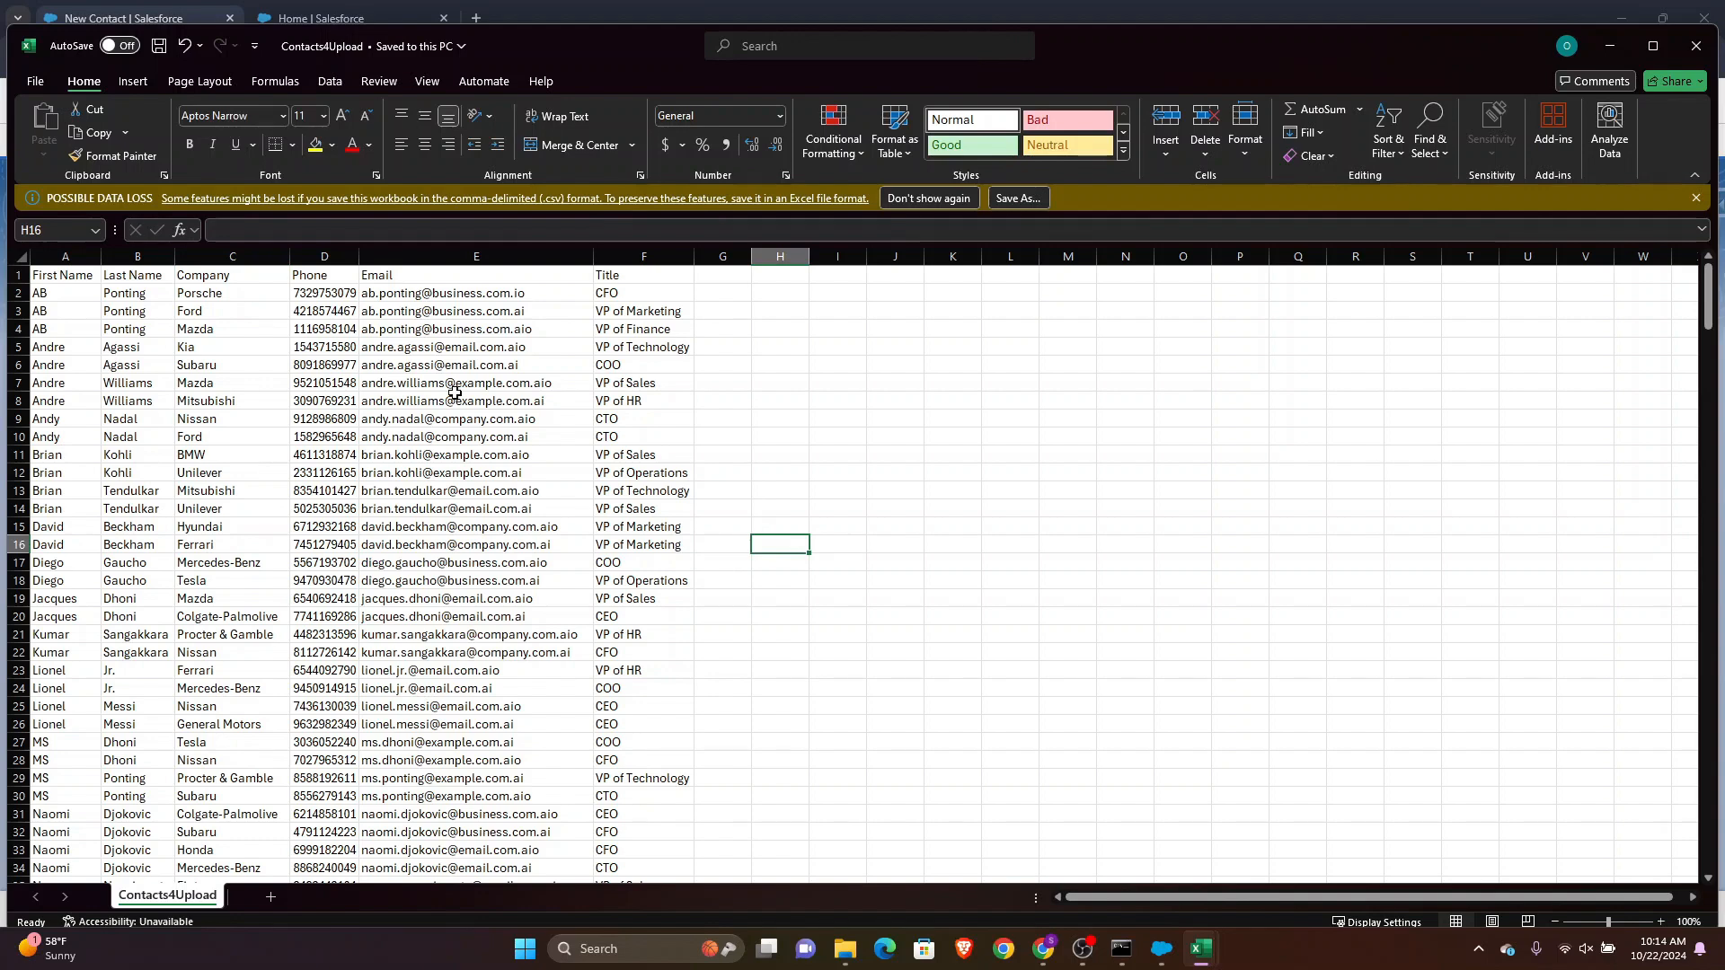
left_click(189, 272)
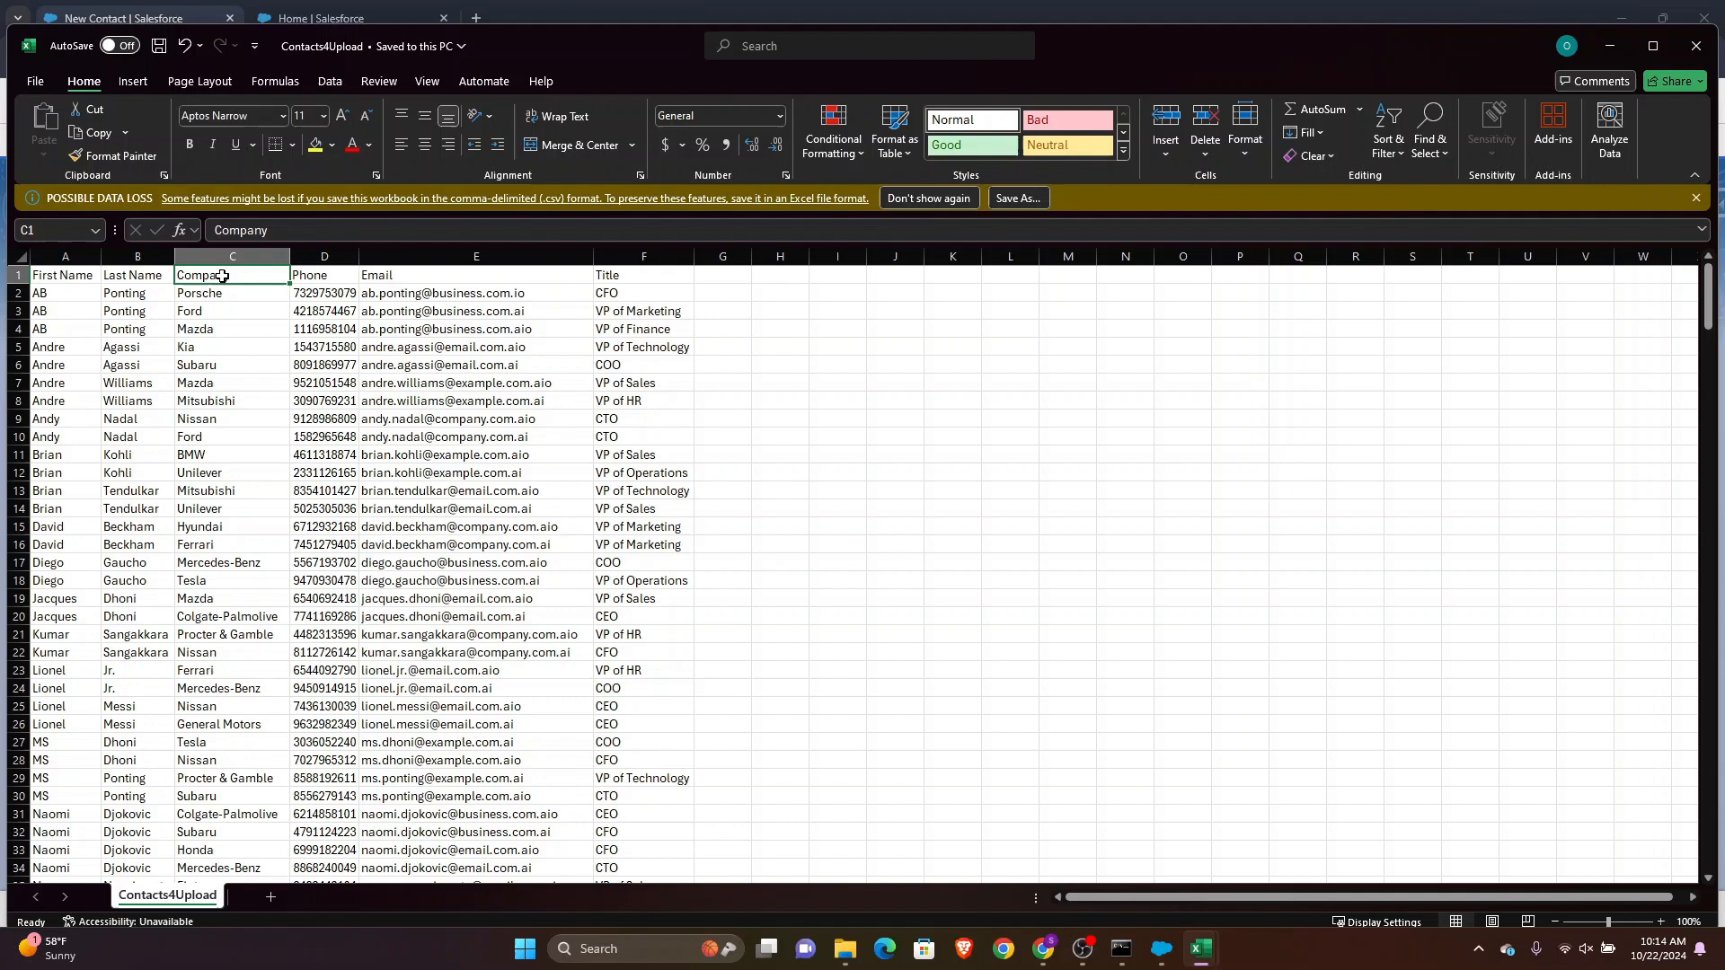
left_click(329, 83)
left_click(878, 131)
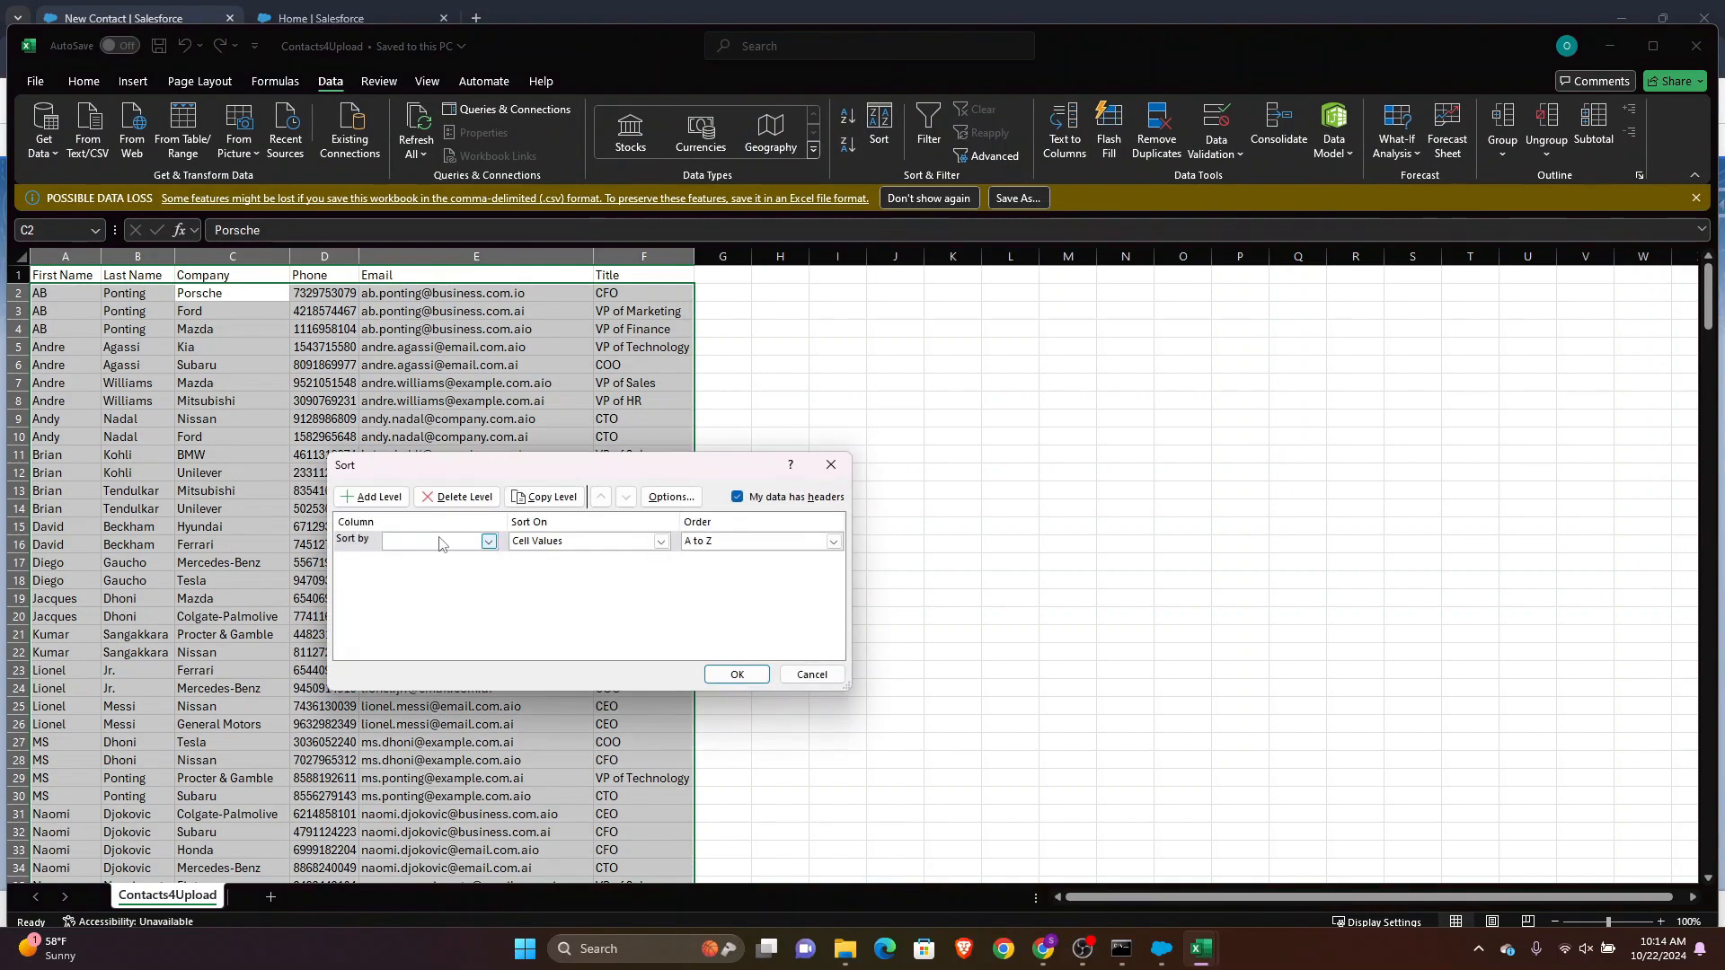
left_click(487, 541)
left_click(406, 582)
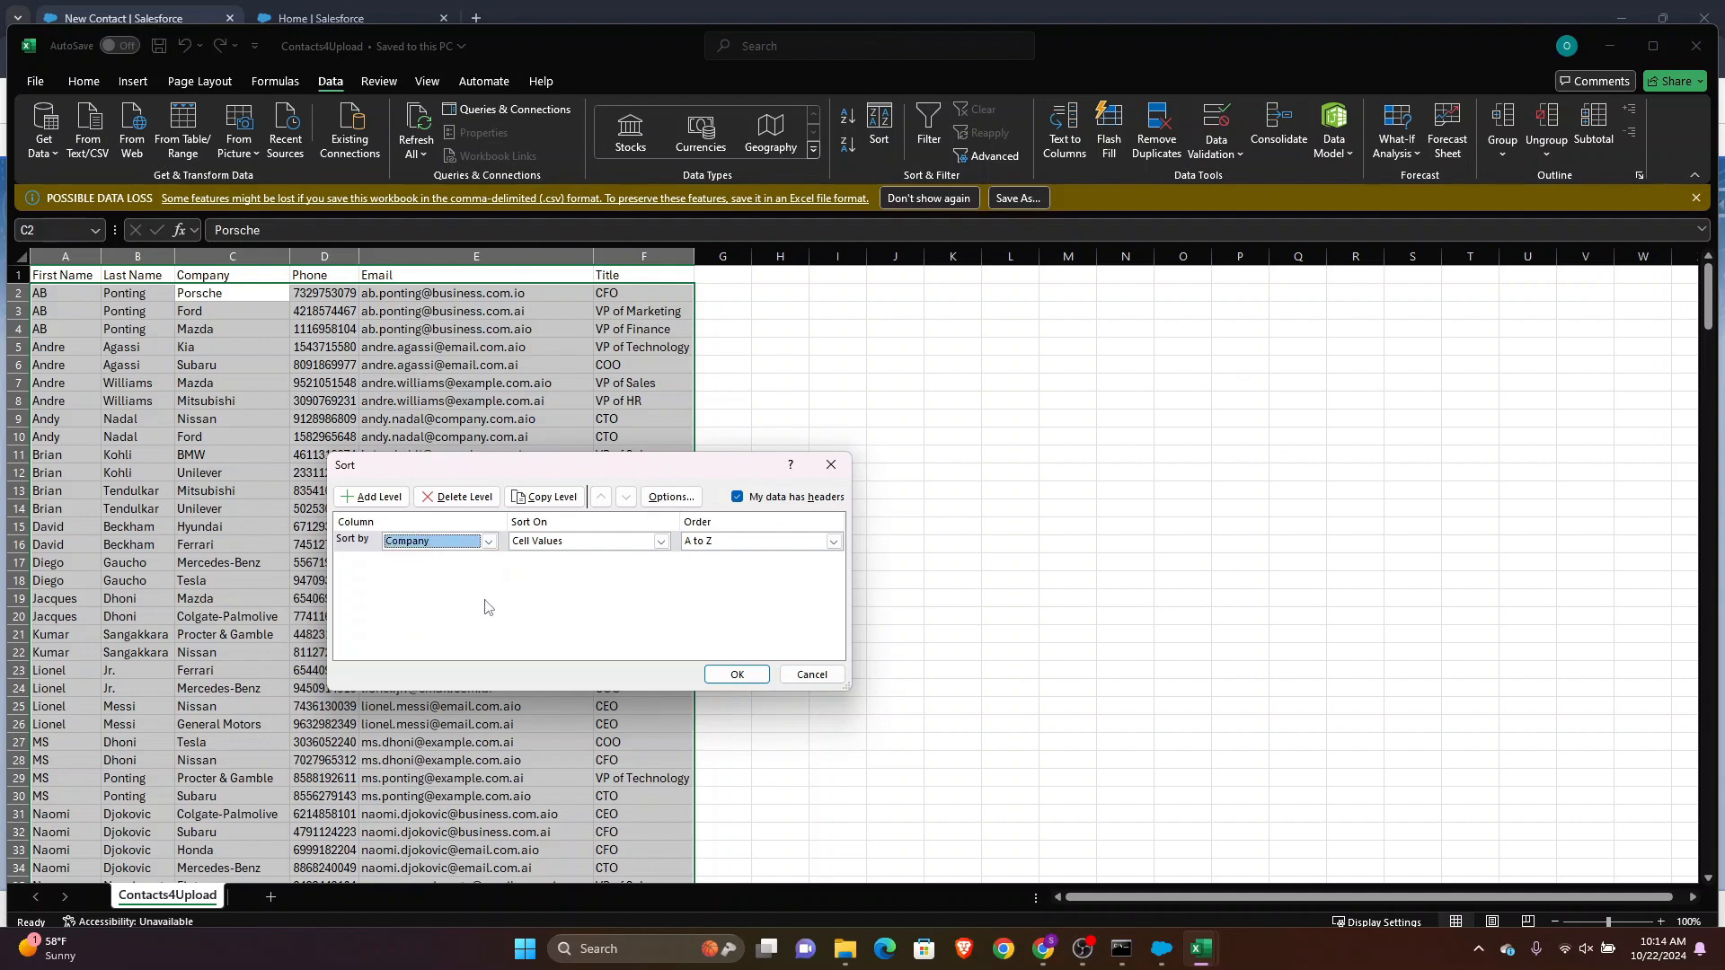
left_click(728, 674)
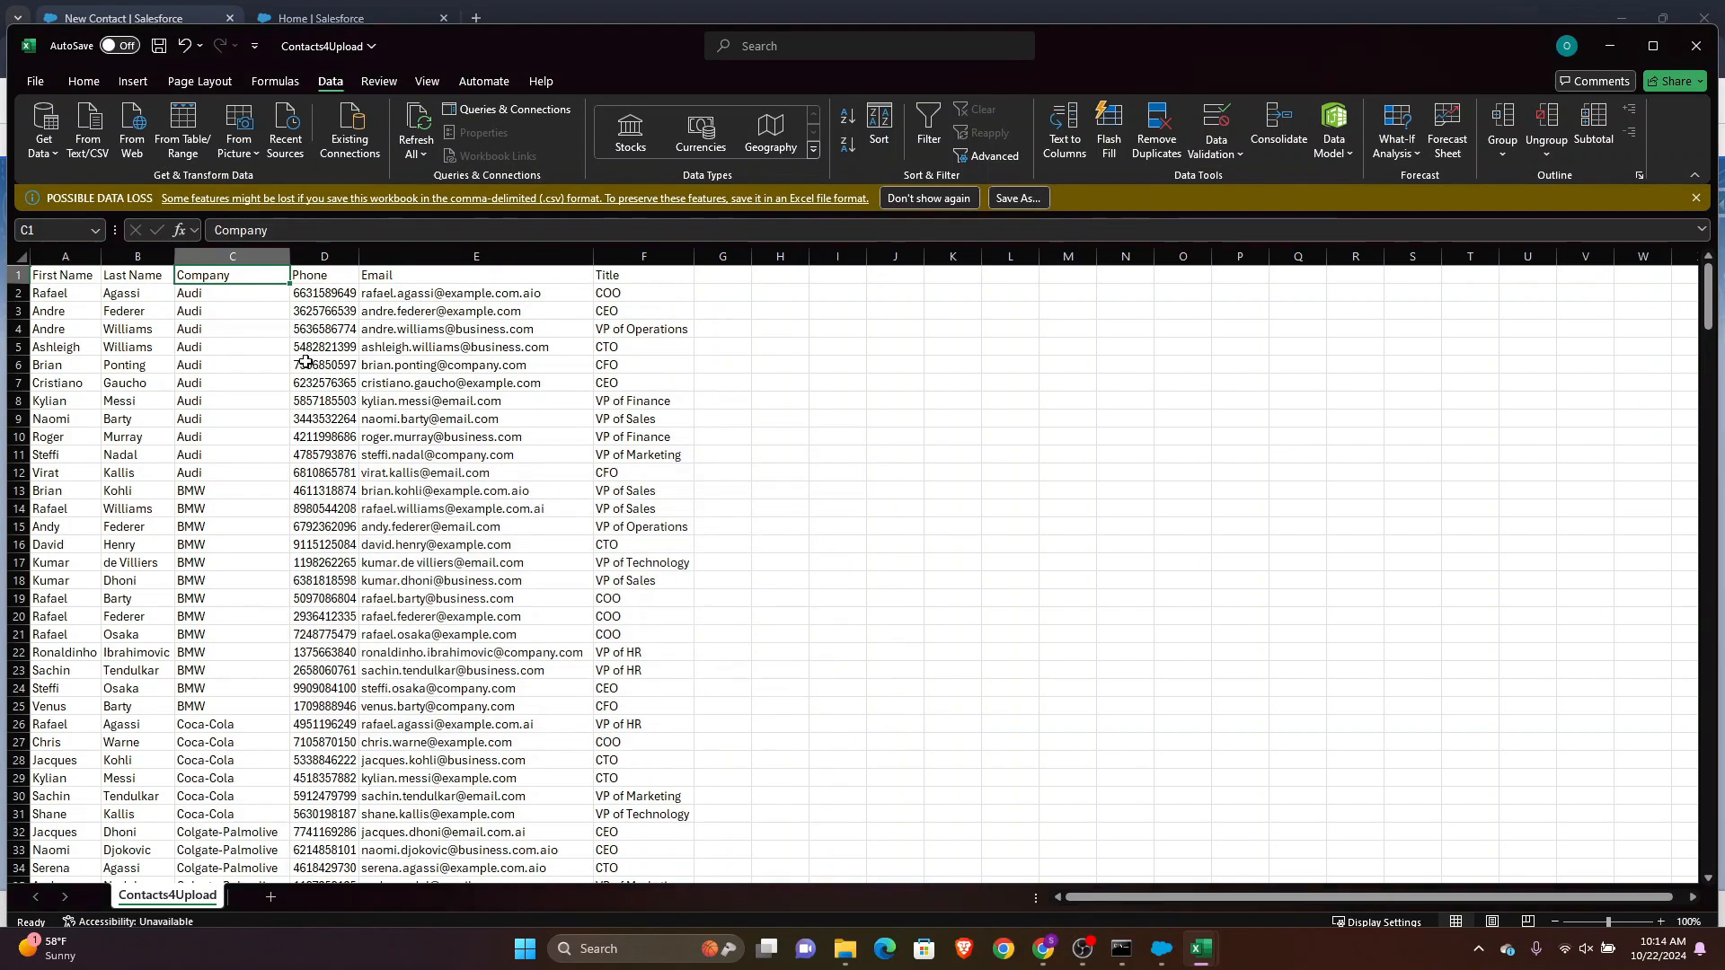
Copy the header row and the first eleven Audi contact rows into a new blank Excel workbook
left_click(188, 296)
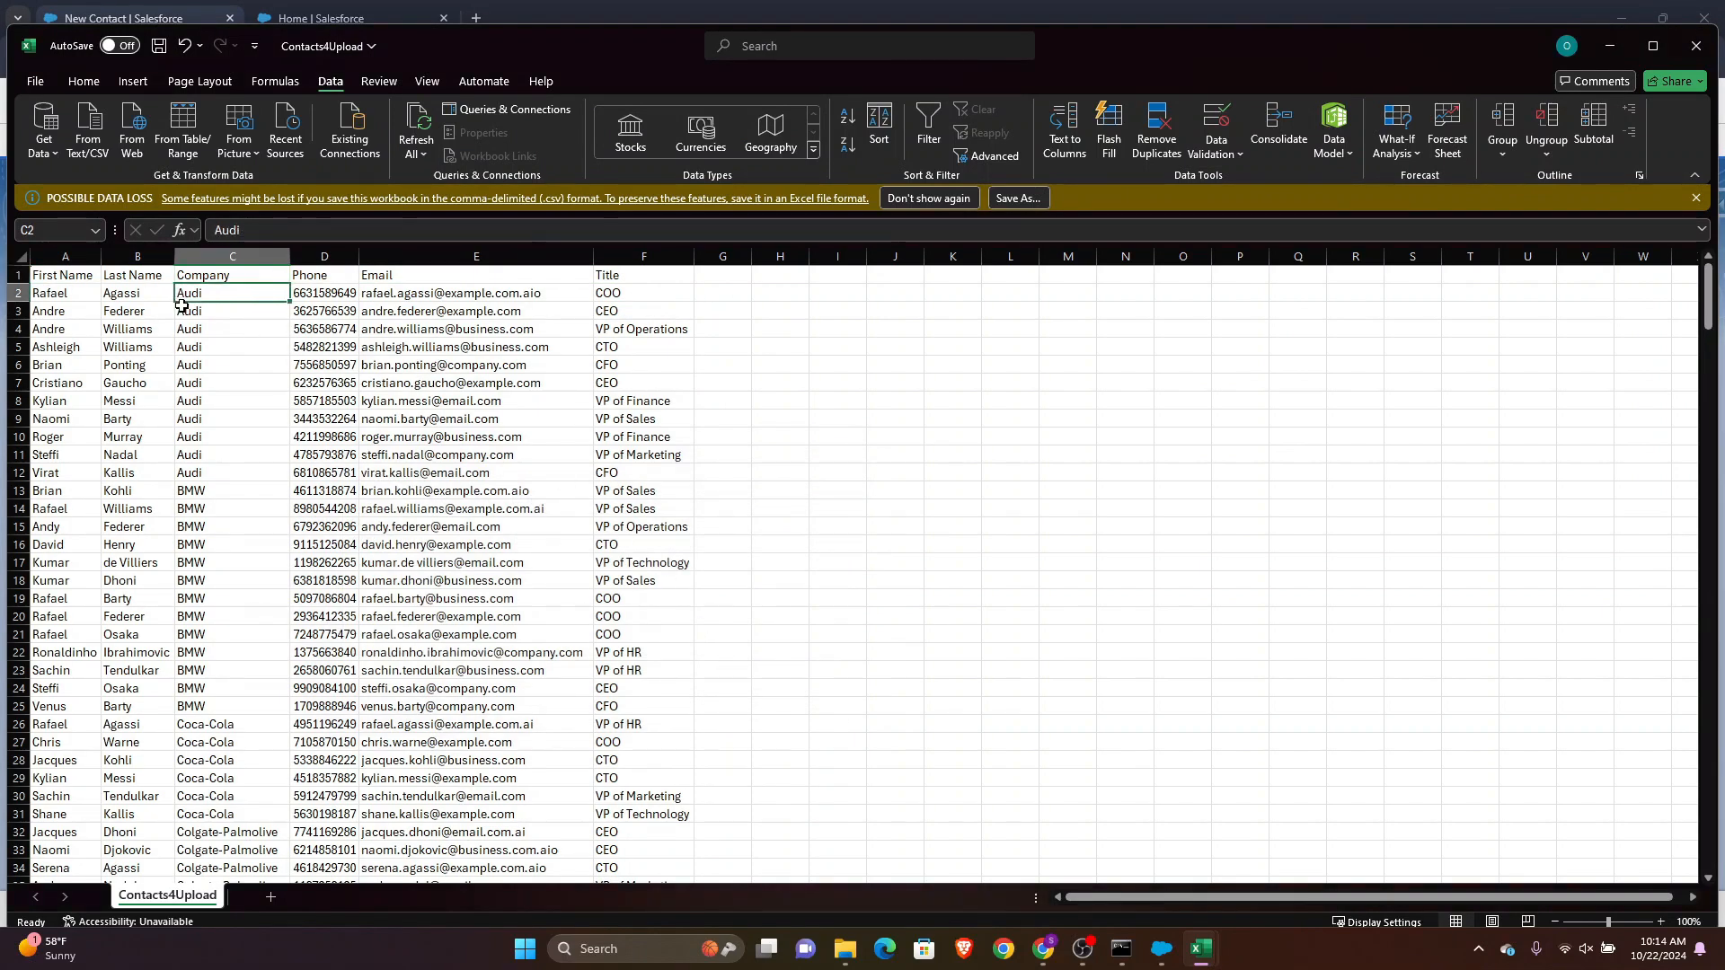
left_click_drag(79, 275, 645, 474)
left_click(485, 414)
key("ctrl+c")
key("super")
type("e")
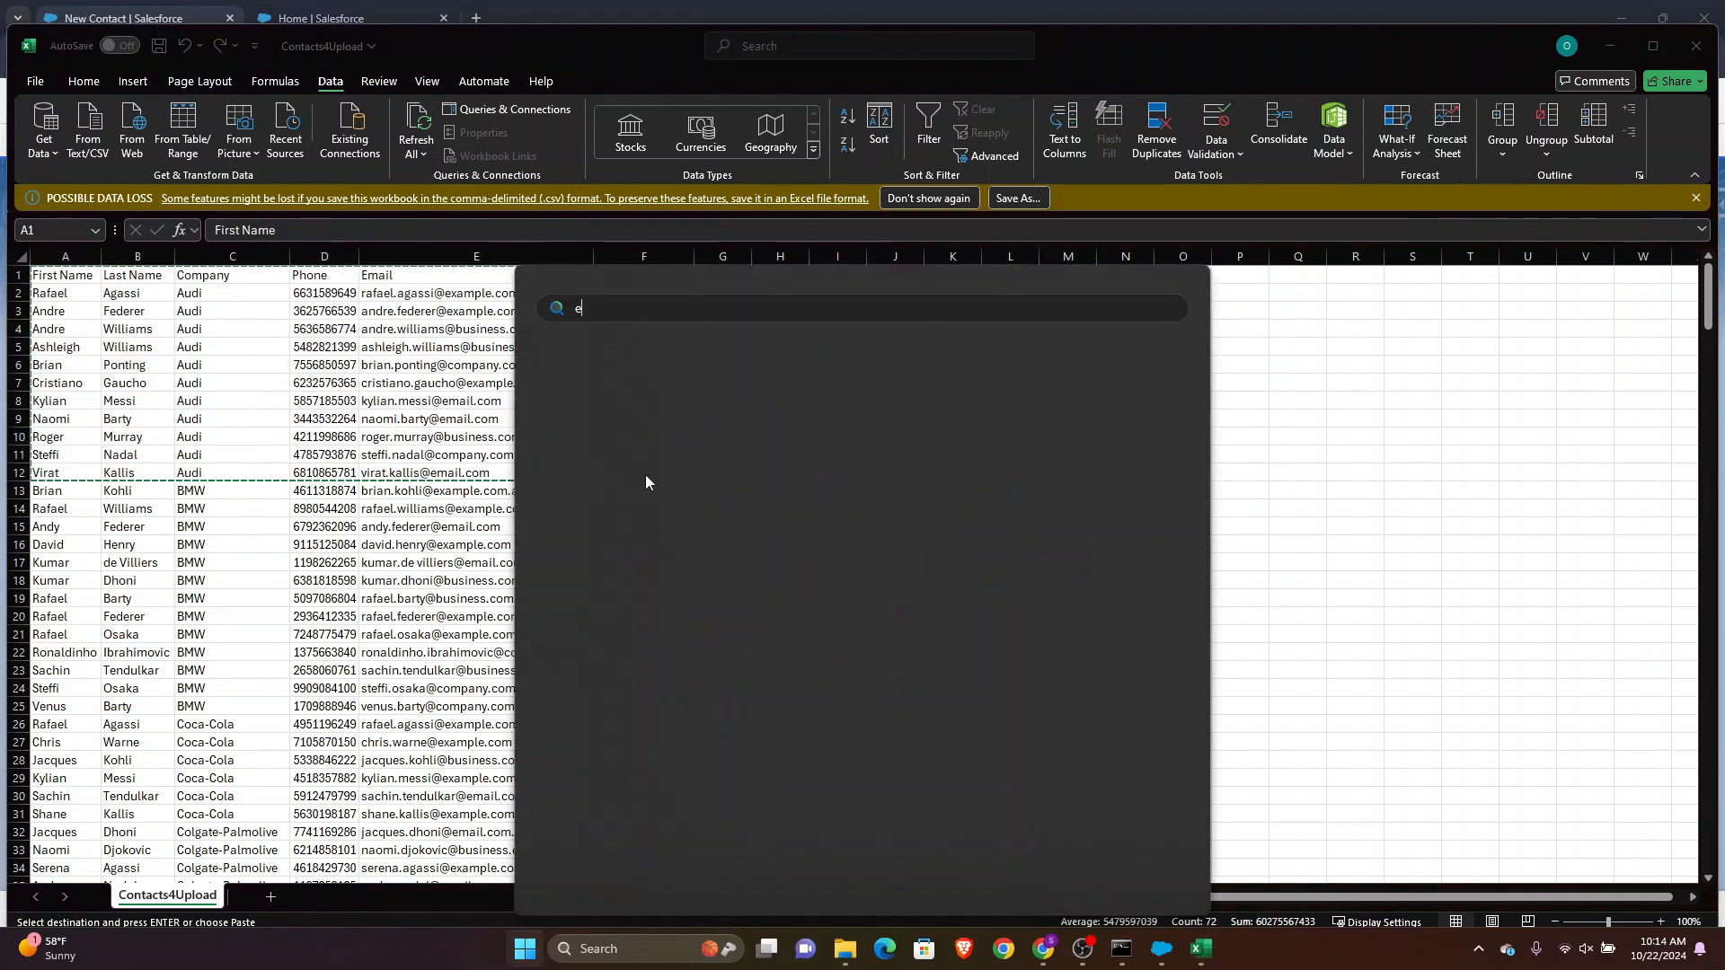
type("xcel")
key("Return")
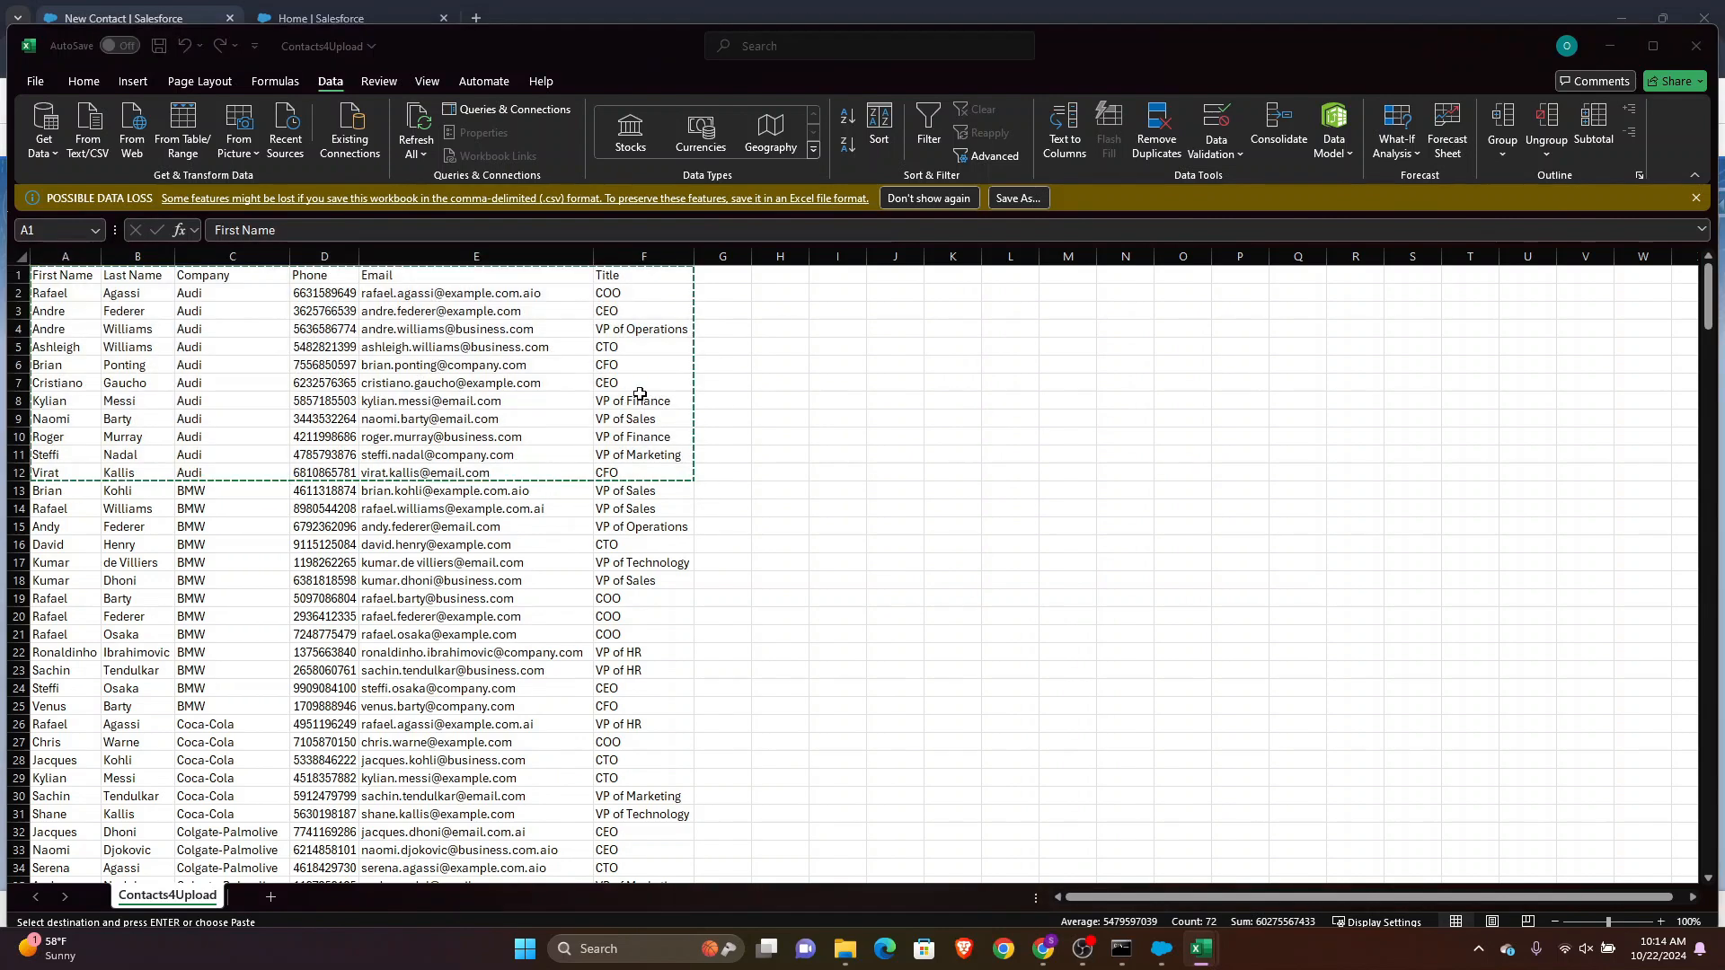
key("ctrl+v")
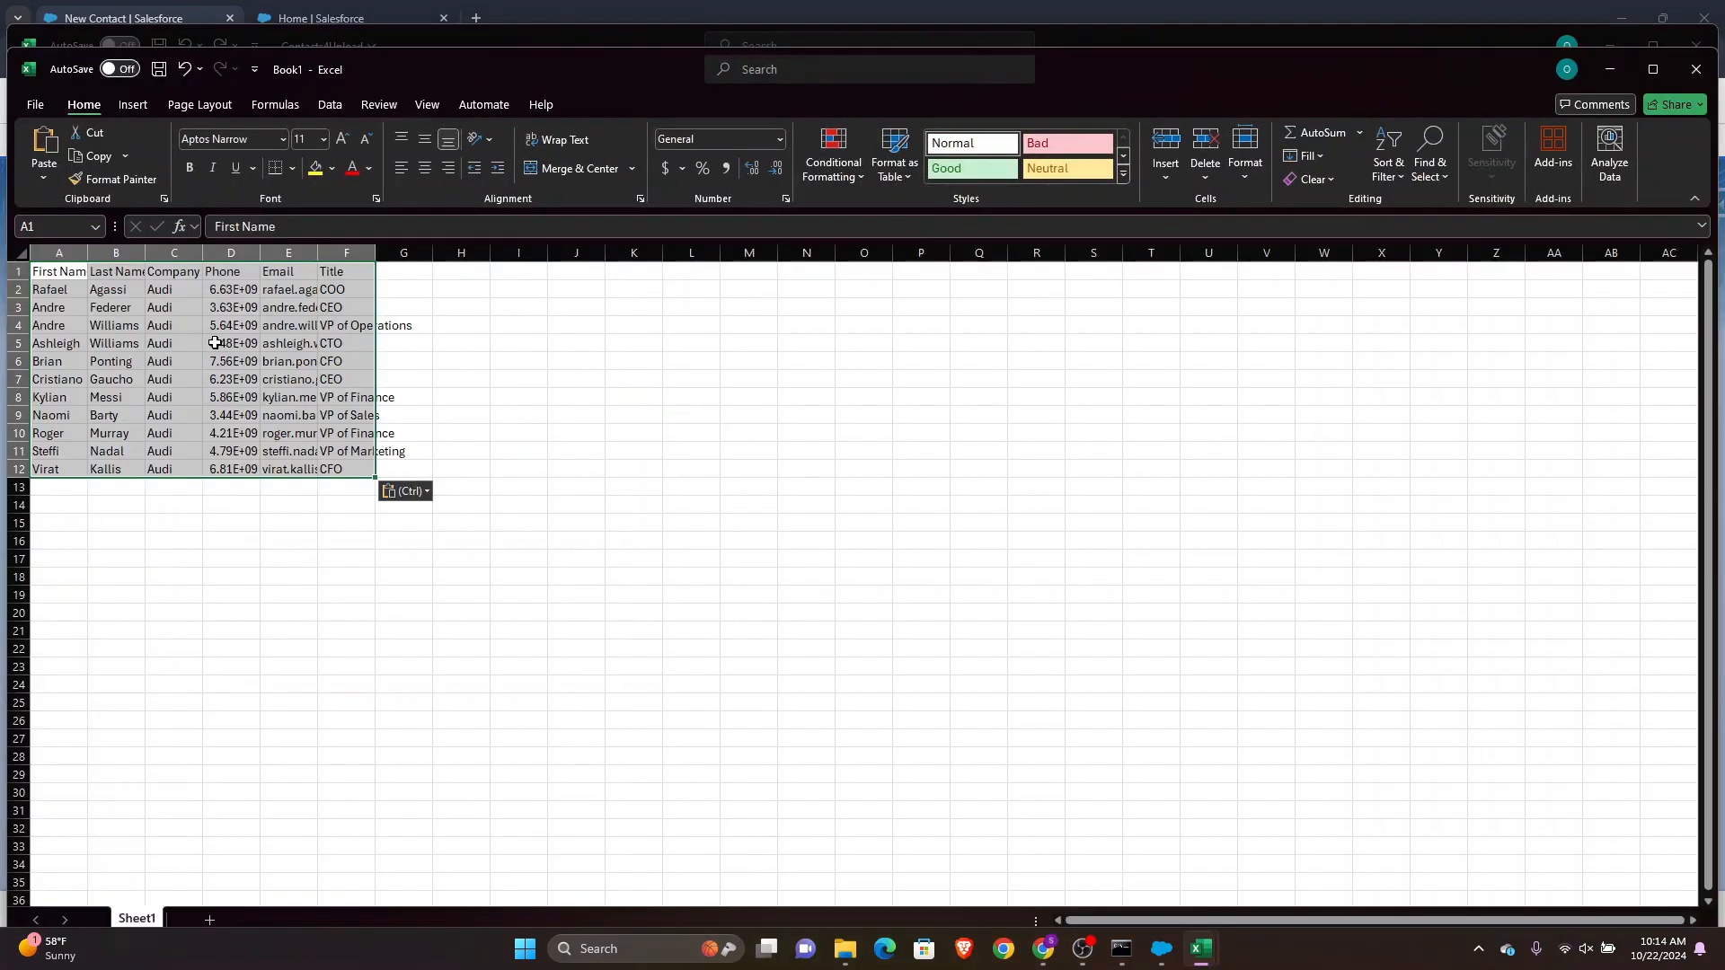
Autofit the Phone column width in the new workbook
left_click(255, 340)
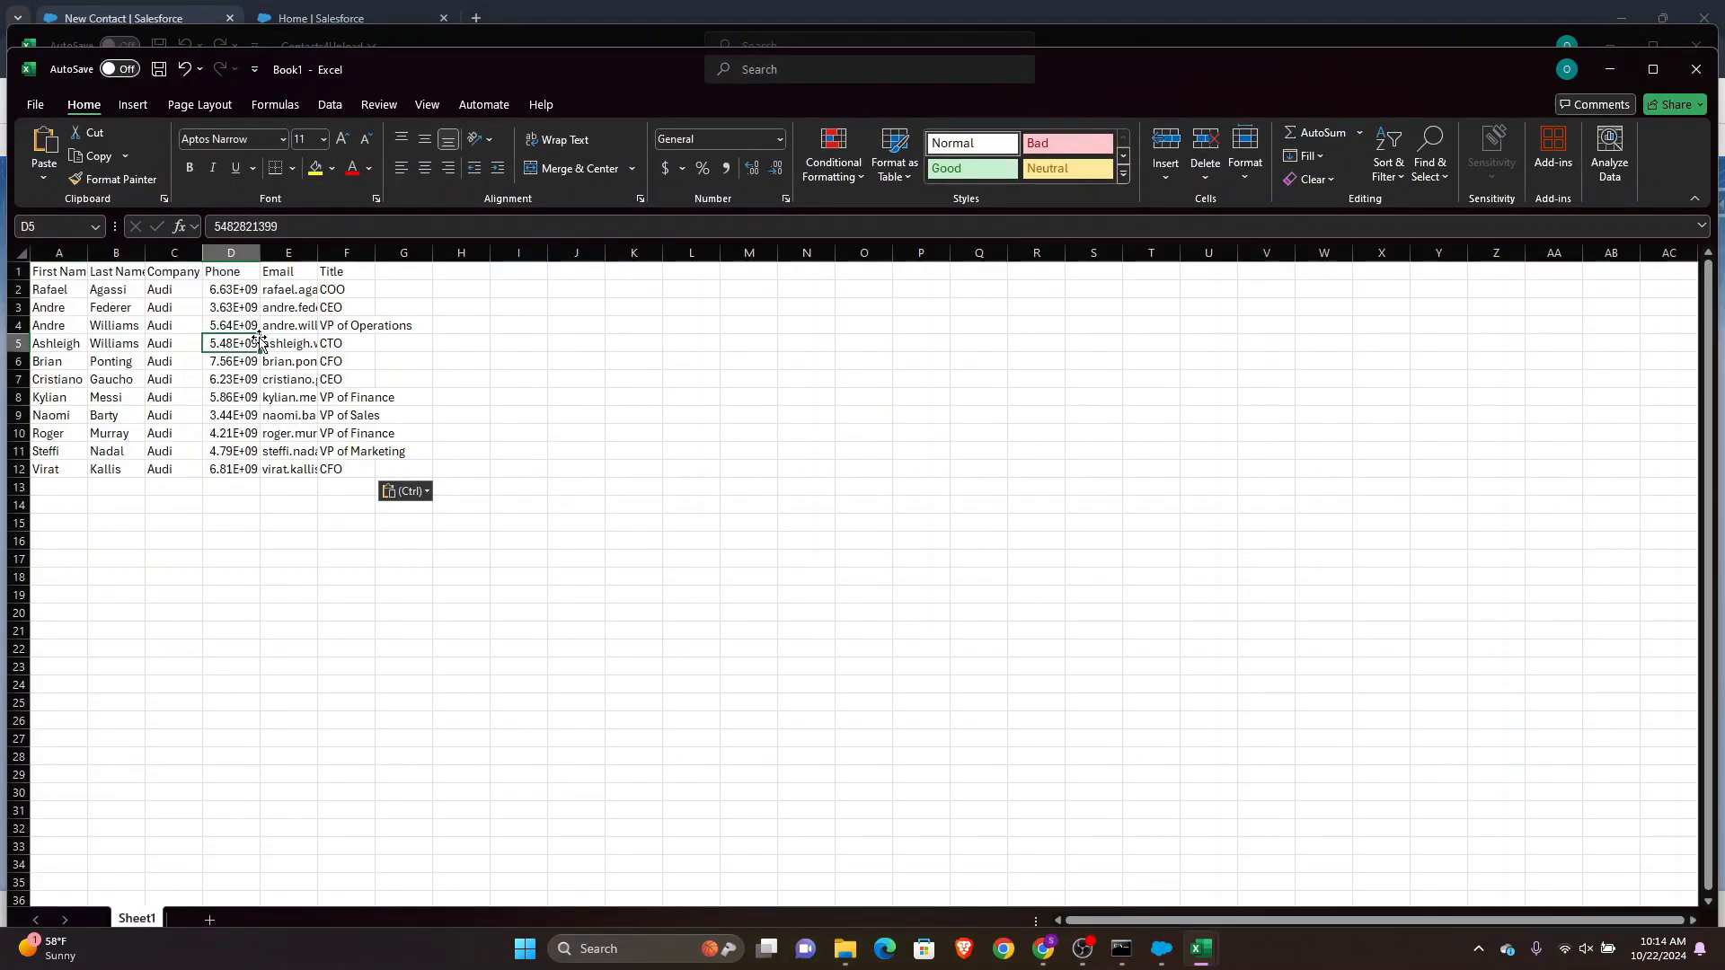
double_click(260, 255)
left_click(237, 451)
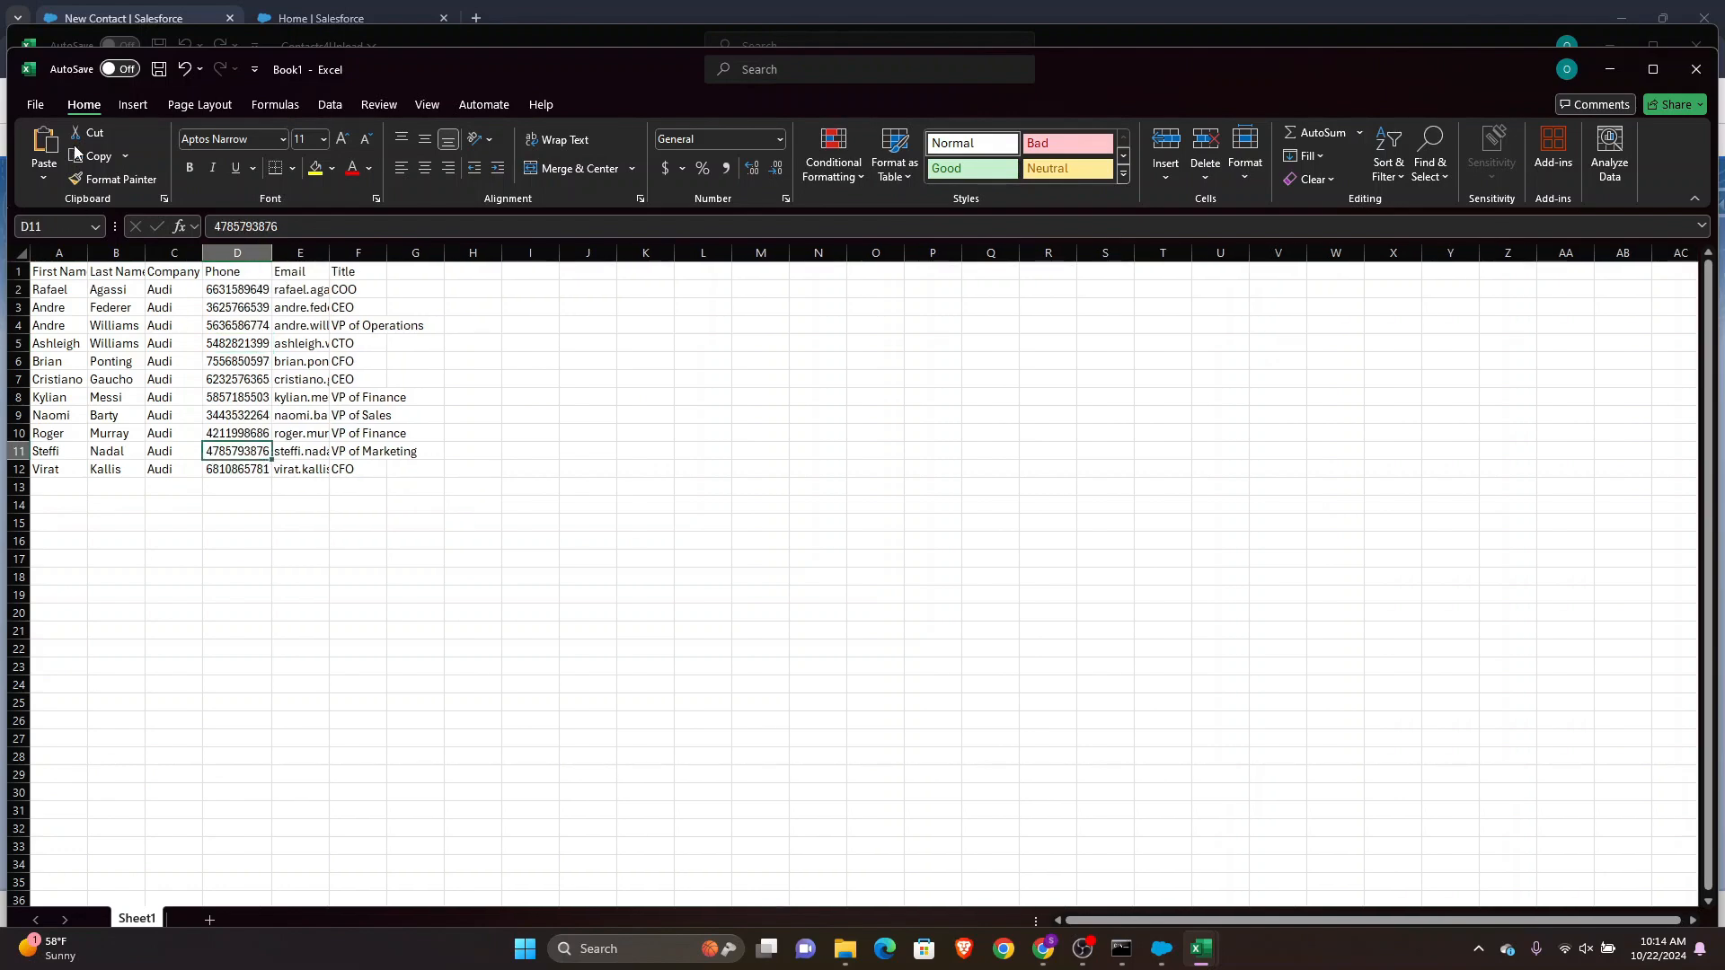
Save the new workbook as sampleContacts in CSV (Comma delimited) format
left_click(36, 105)
left_click(65, 416)
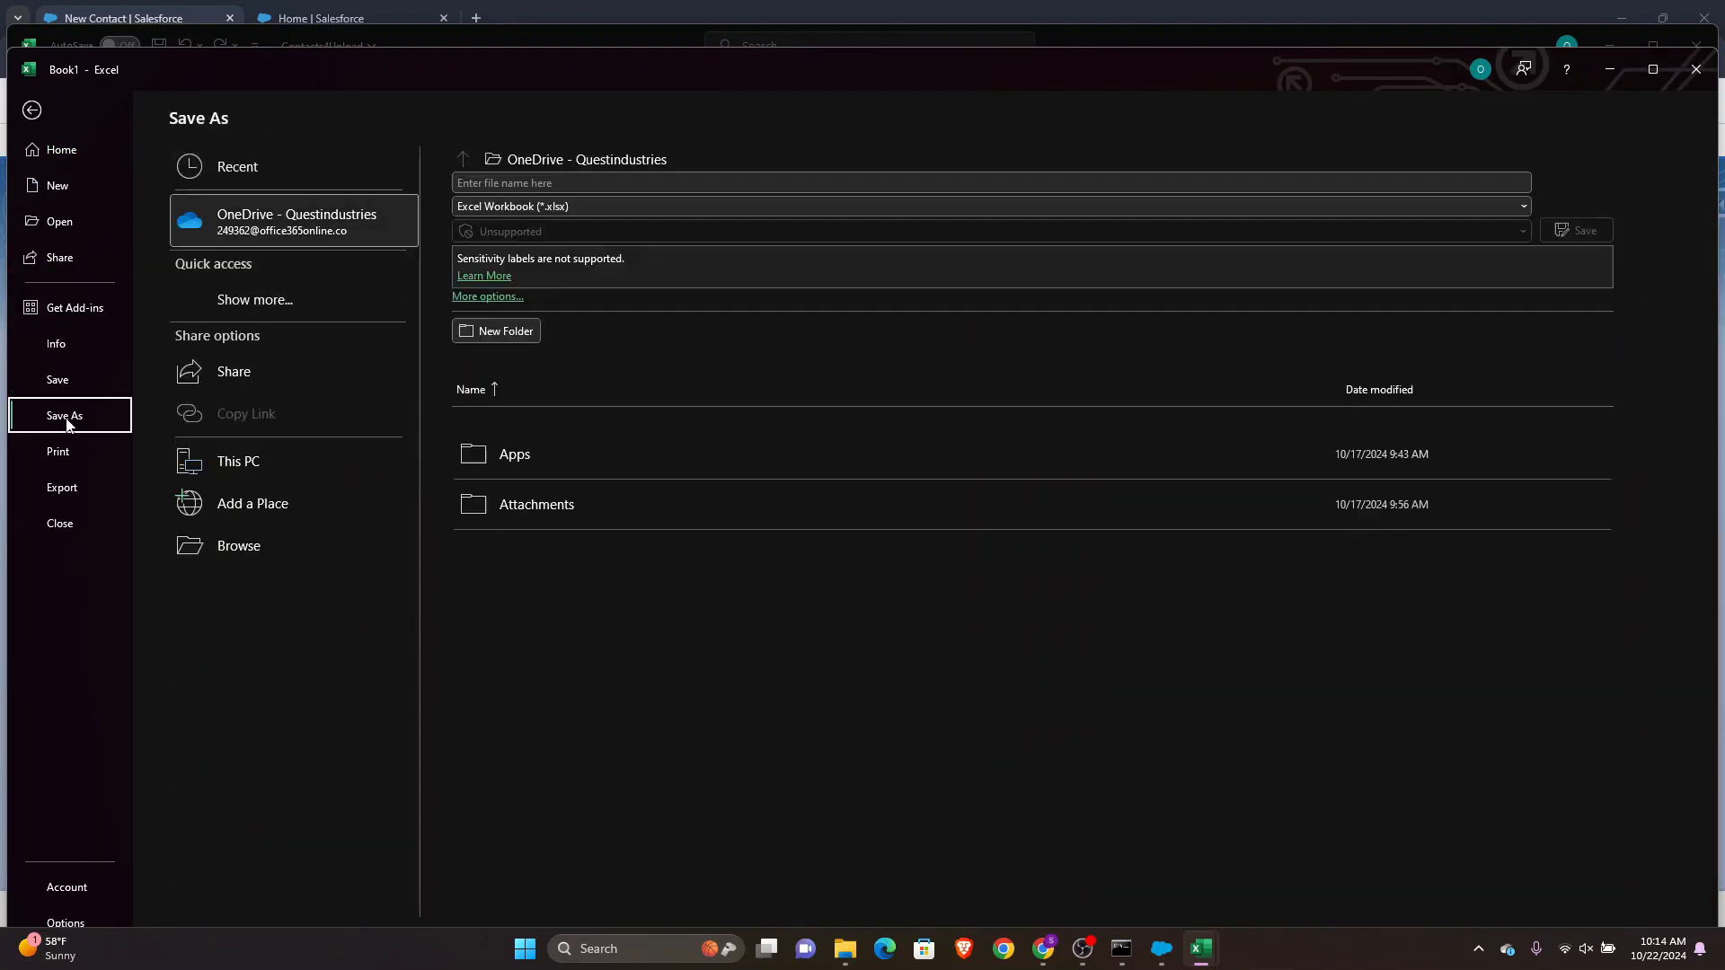
left_click(574, 184)
type("sample")
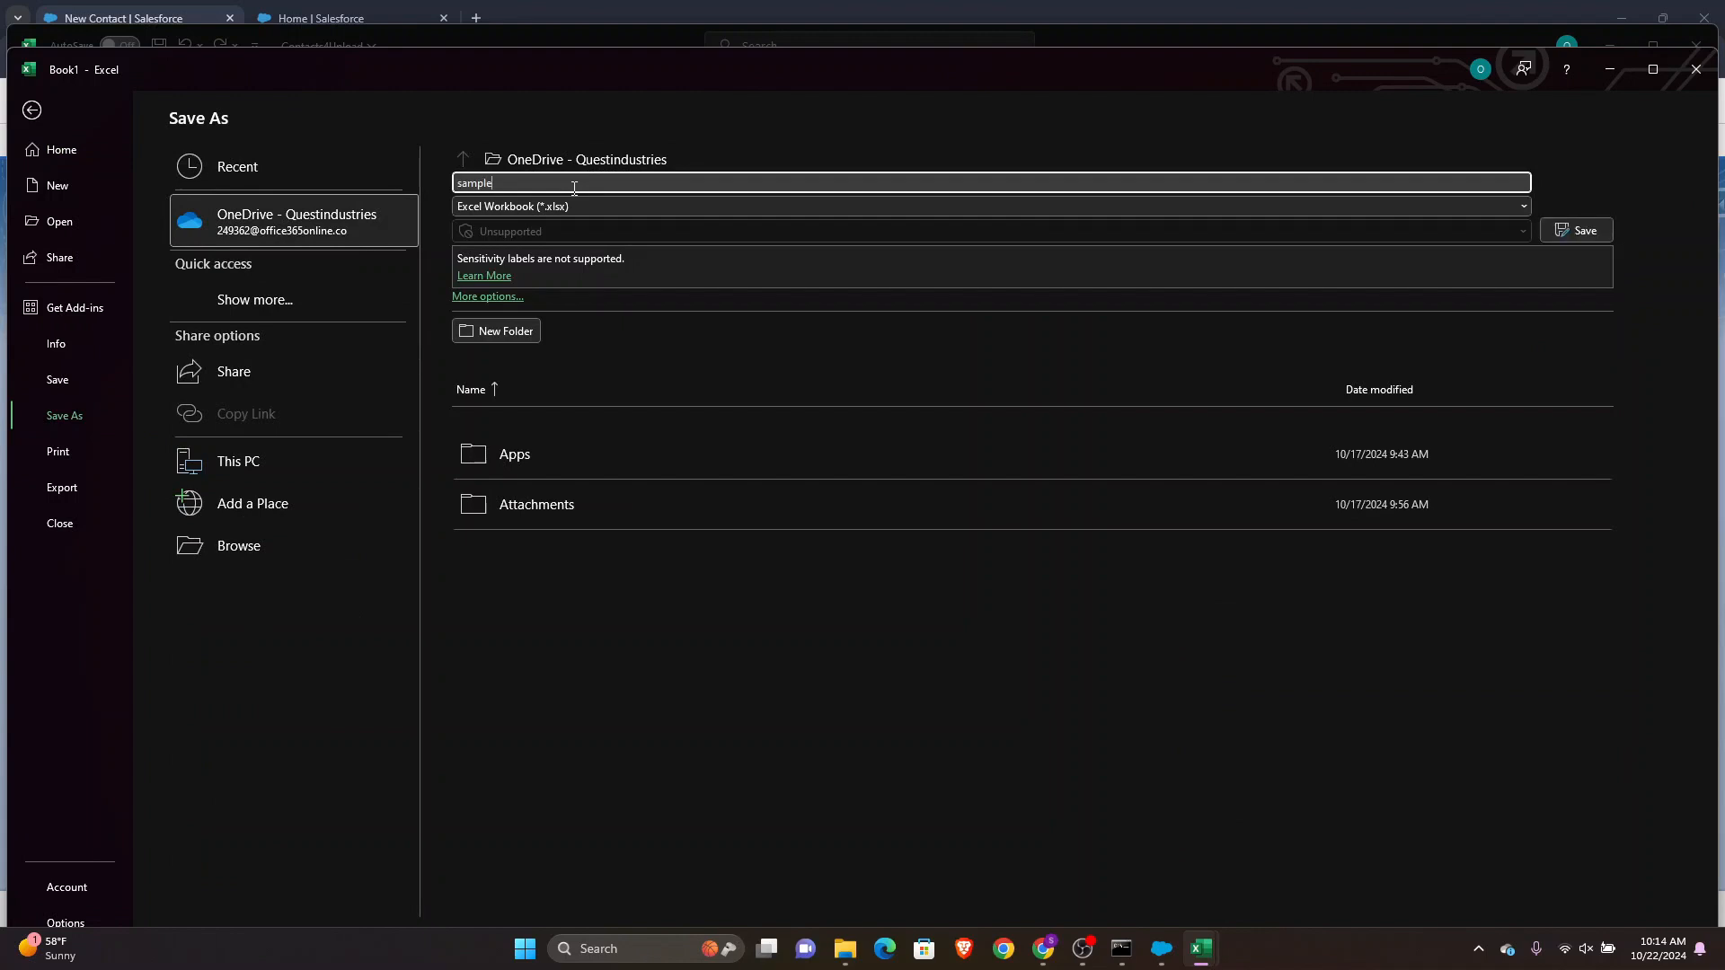
type("Contacts")
key("Tab")
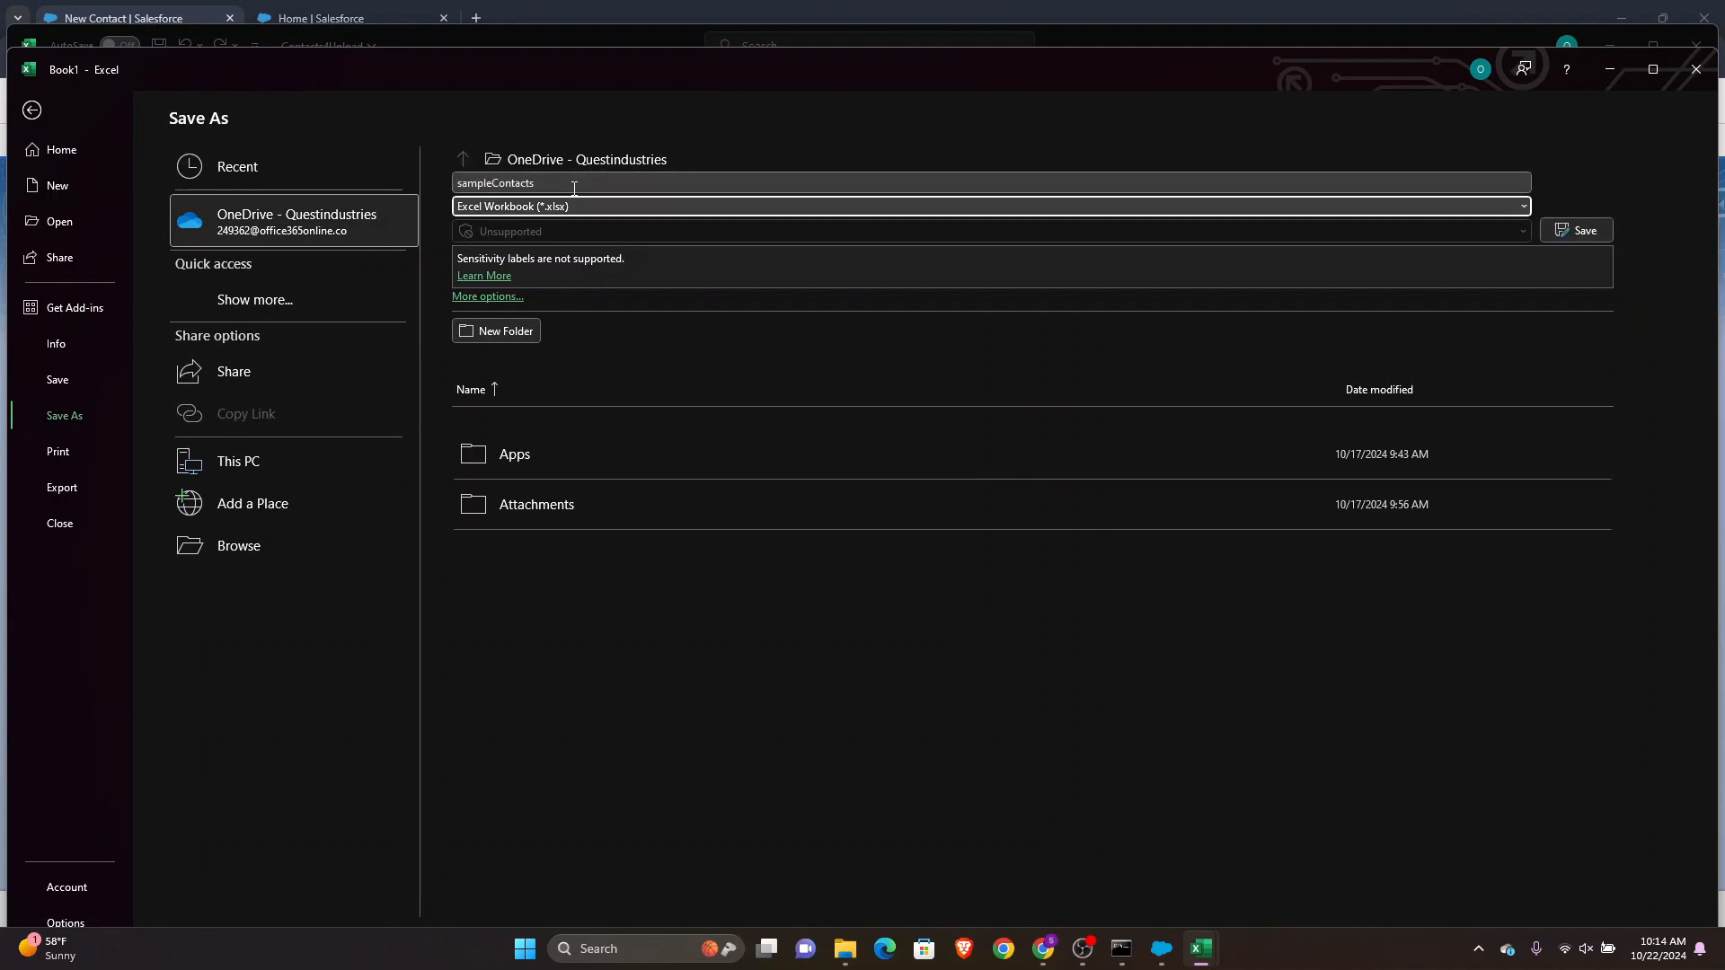
key("Down")
key("c")
key("c")
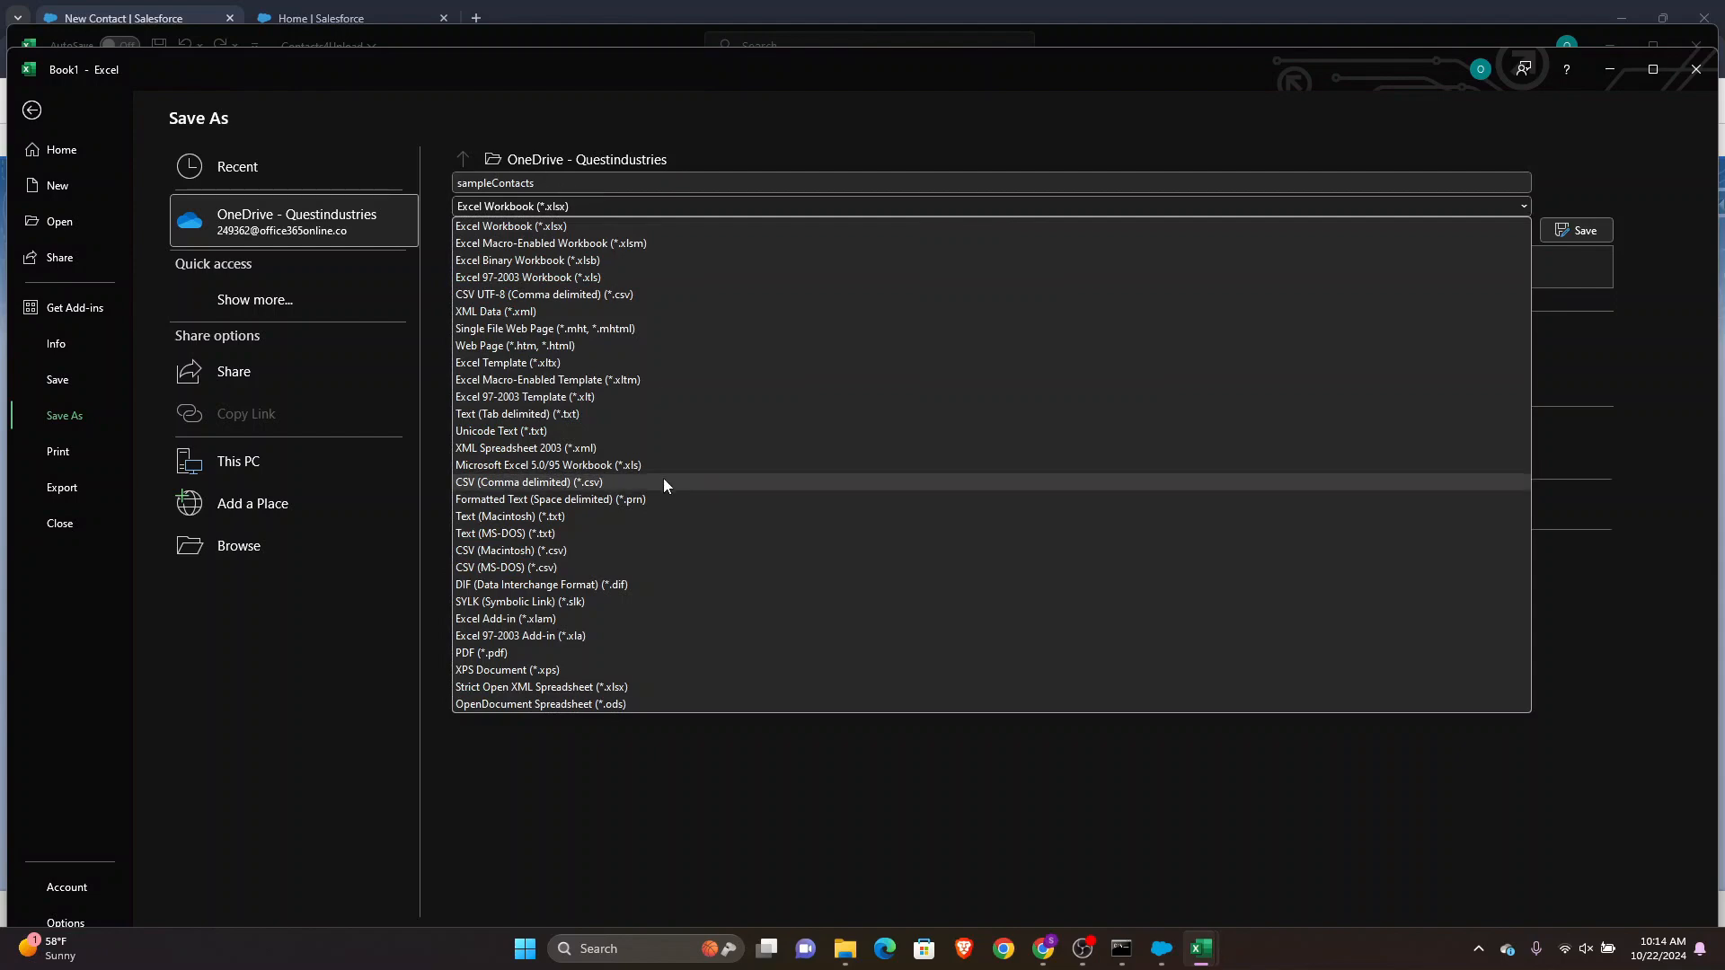
left_click(607, 482)
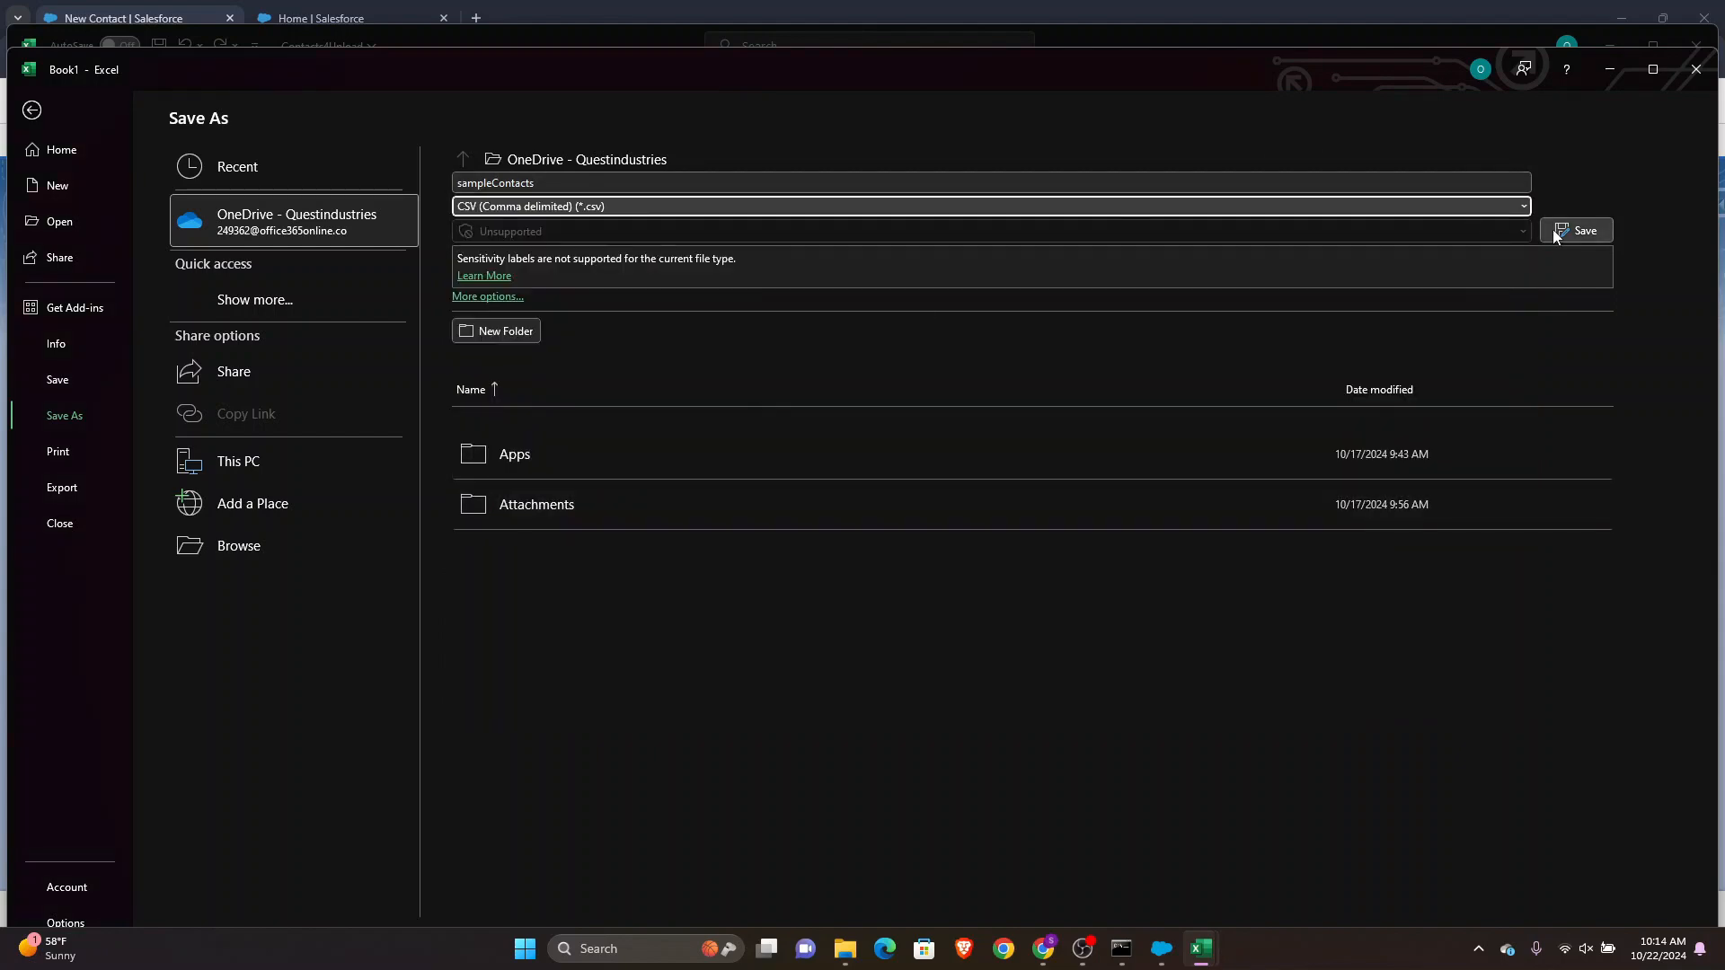
left_click(1590, 232)
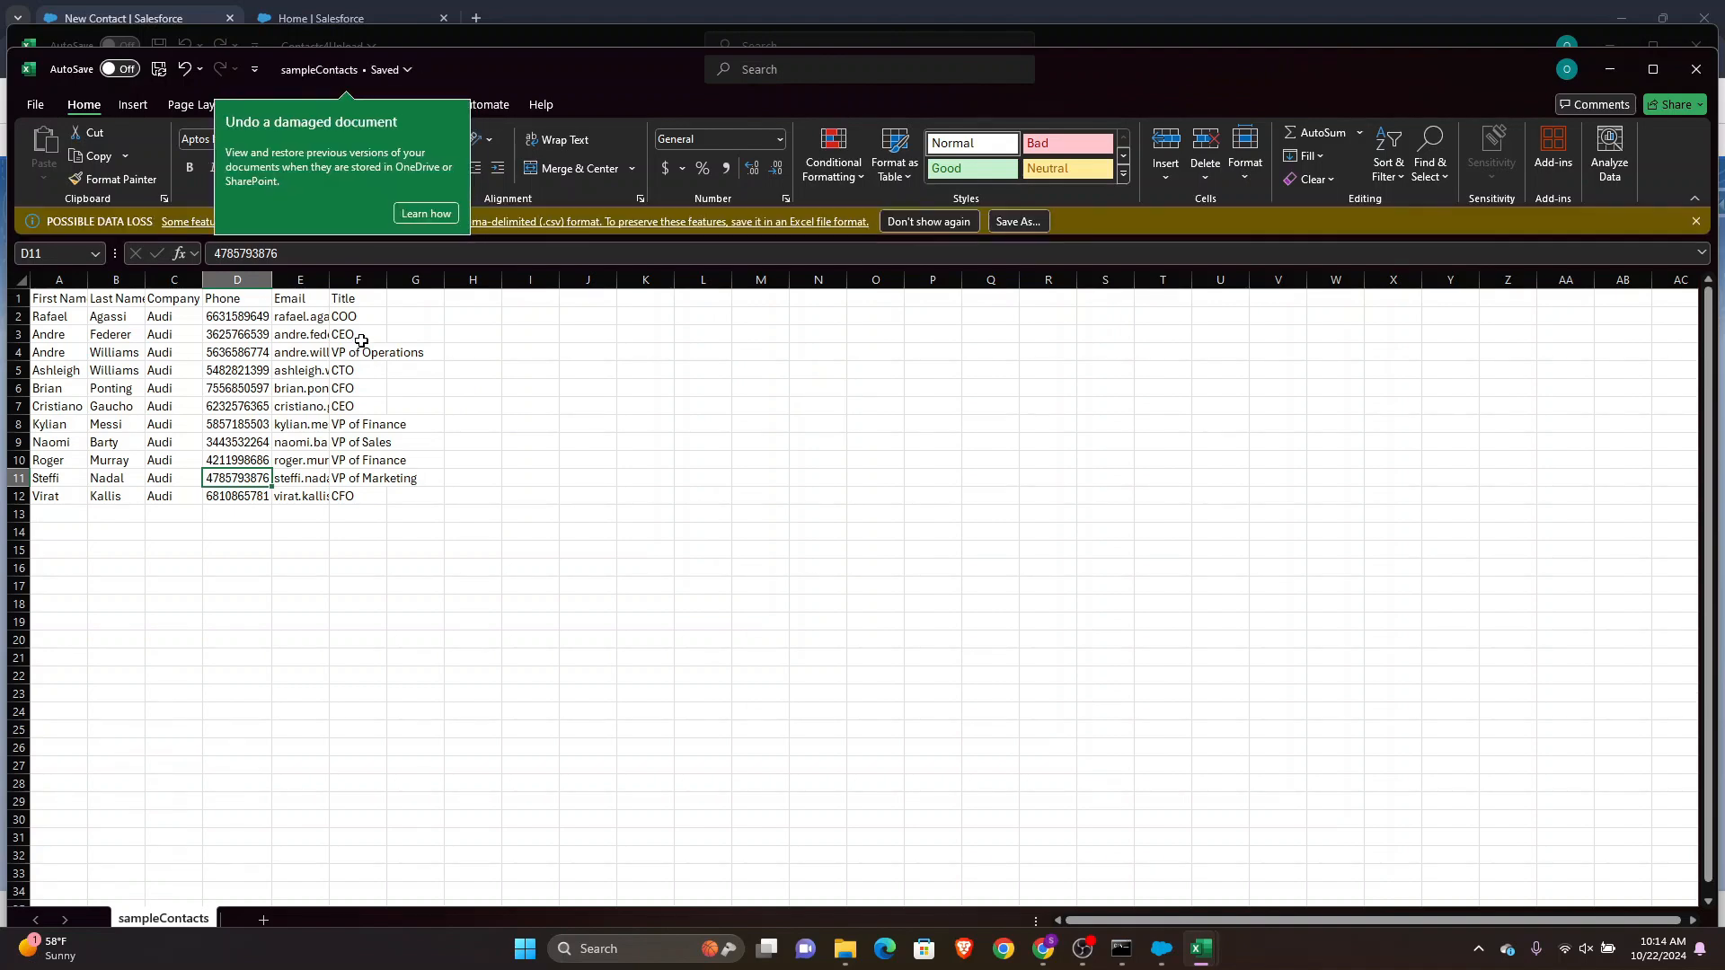
Start a Data Loader insert into the Contact object using the sampleContacts CSV file
left_click(1609, 70)
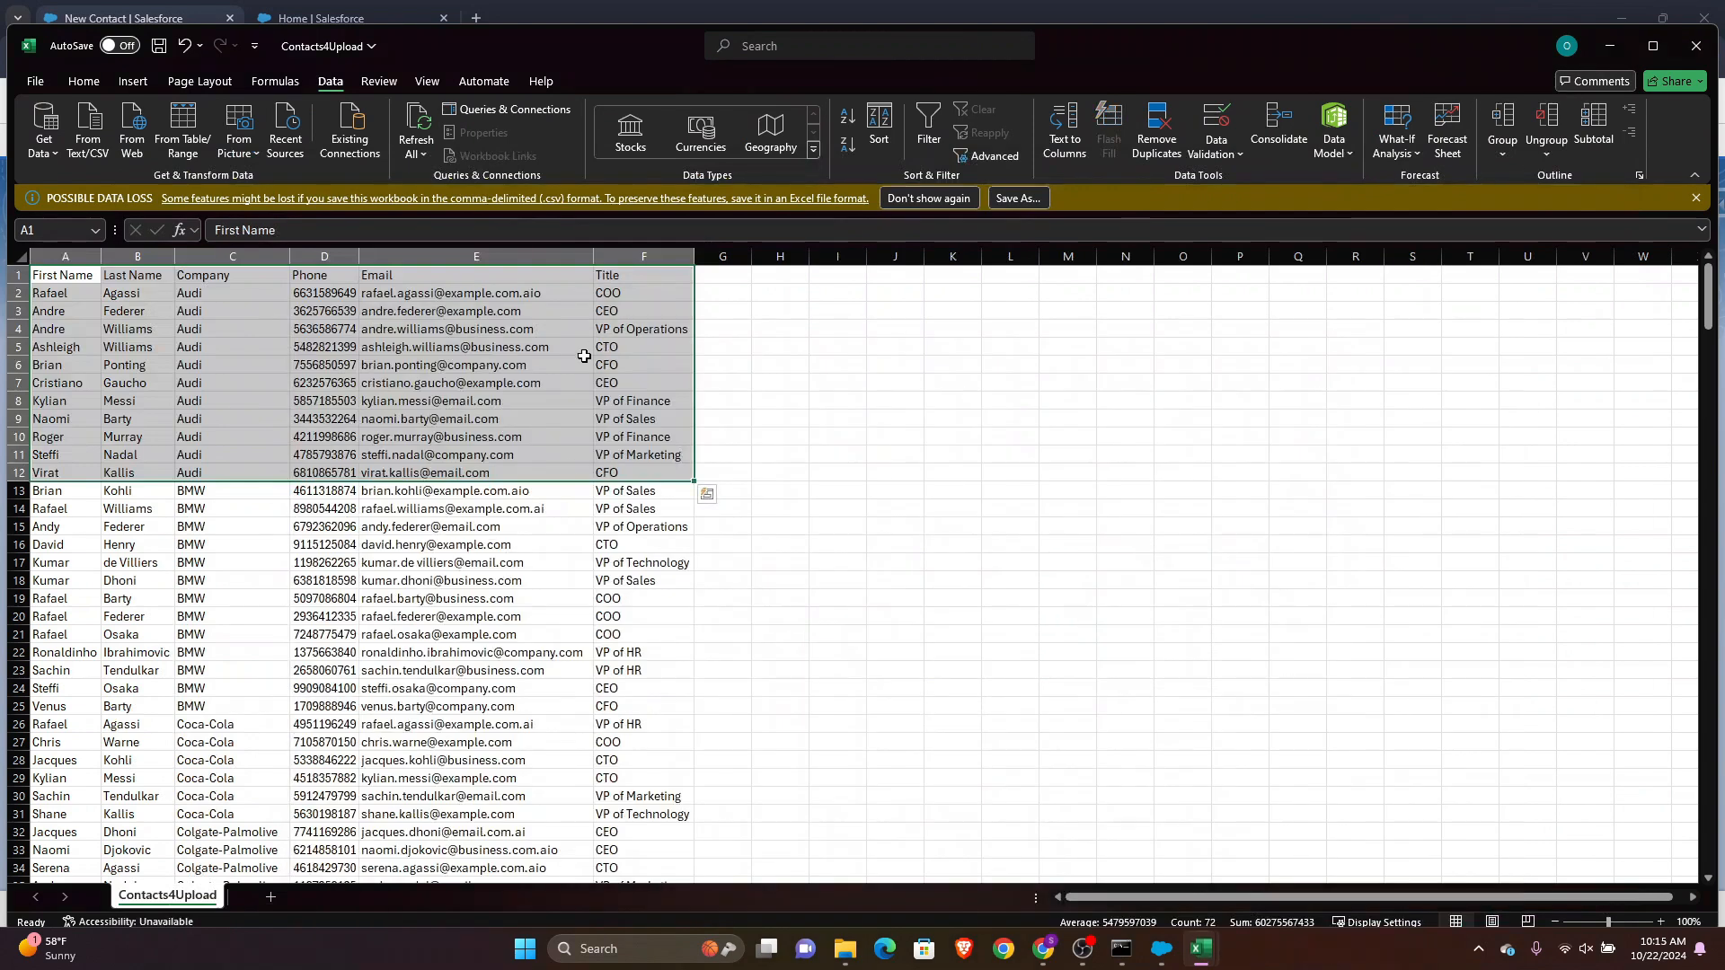
left_click(1608, 46)
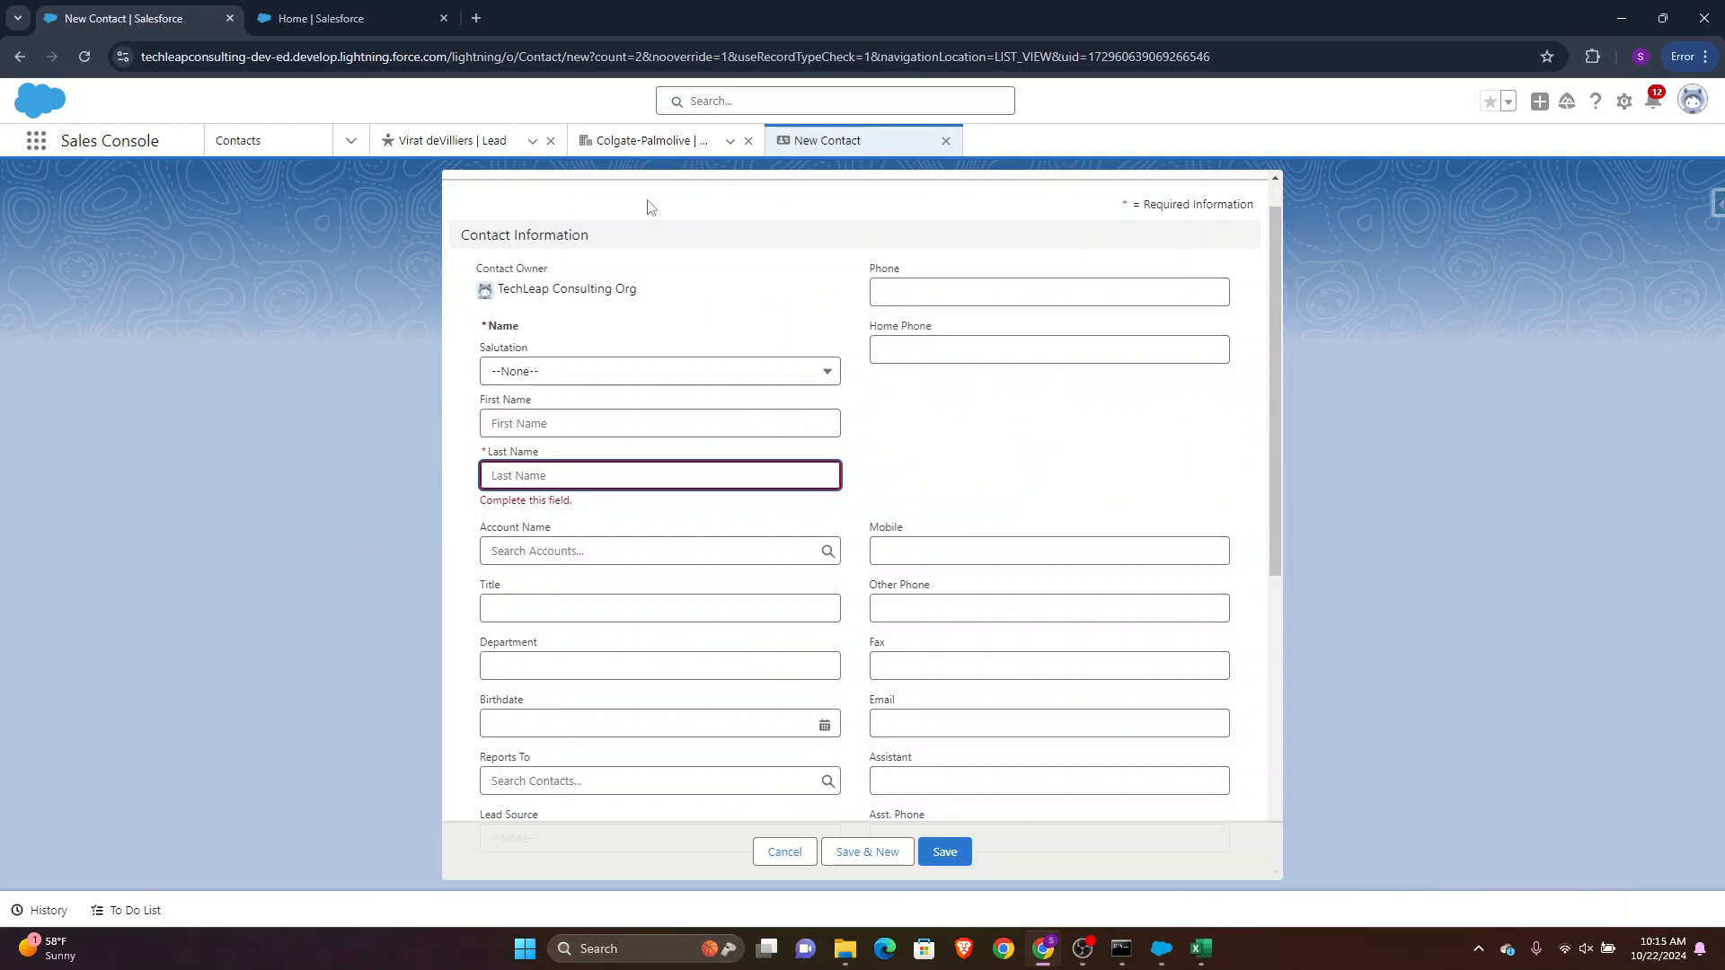
left_click(1164, 960)
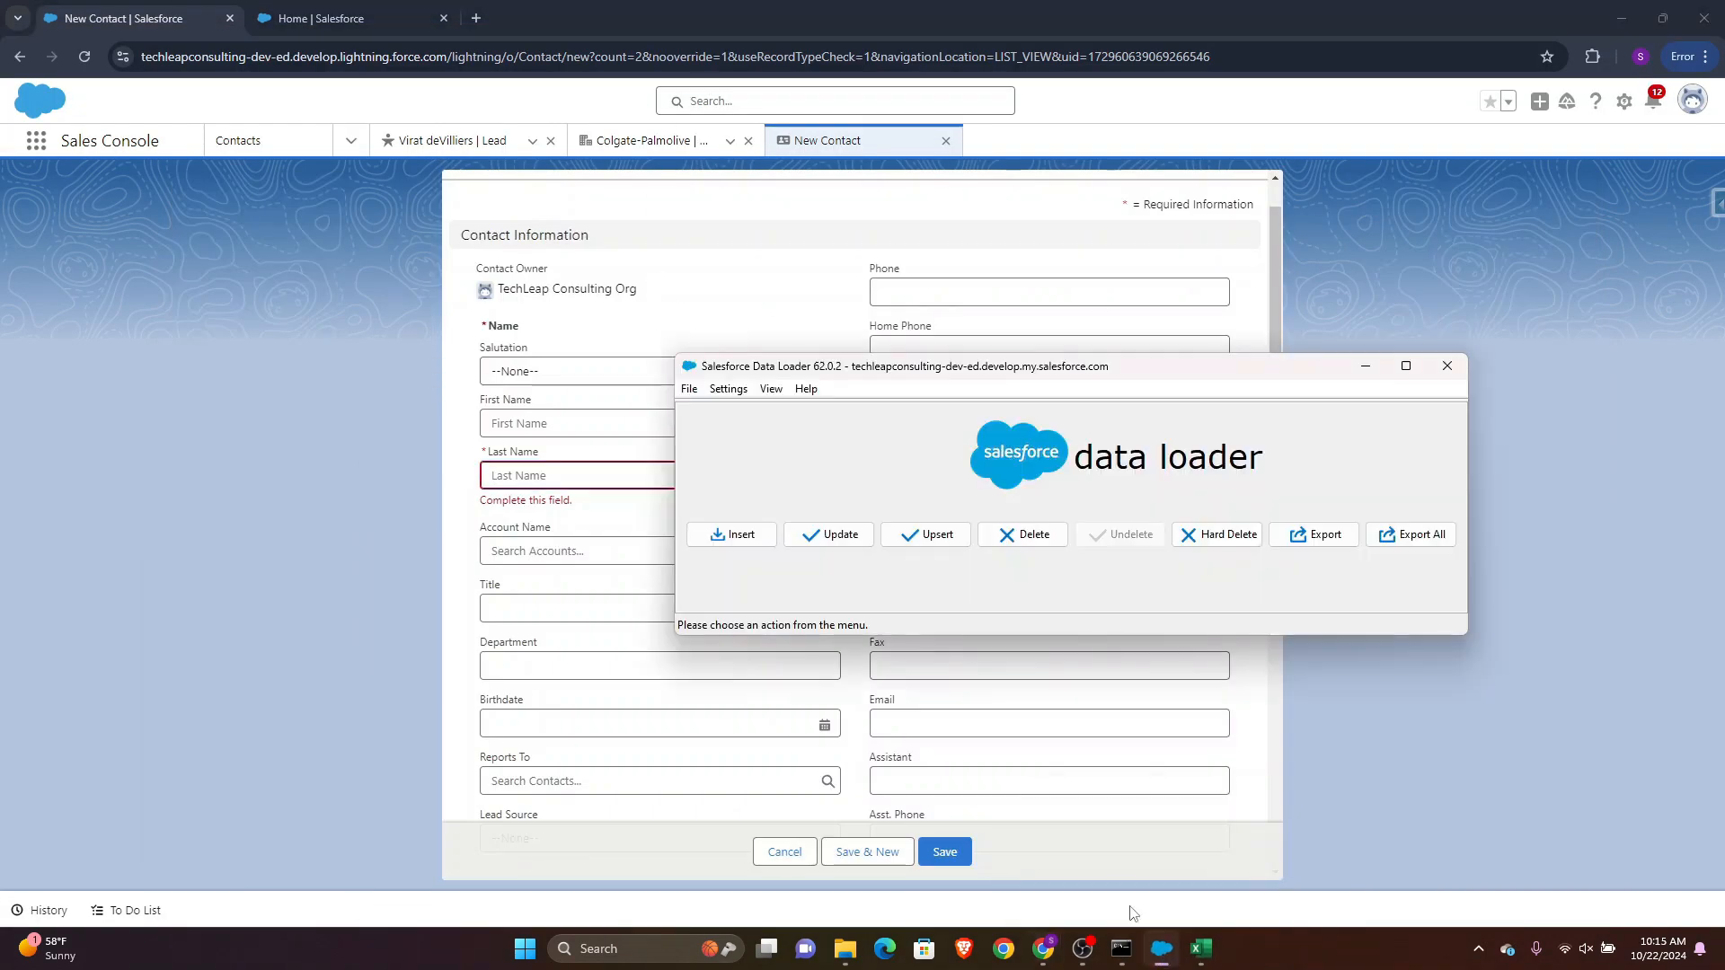
left_click(720, 544)
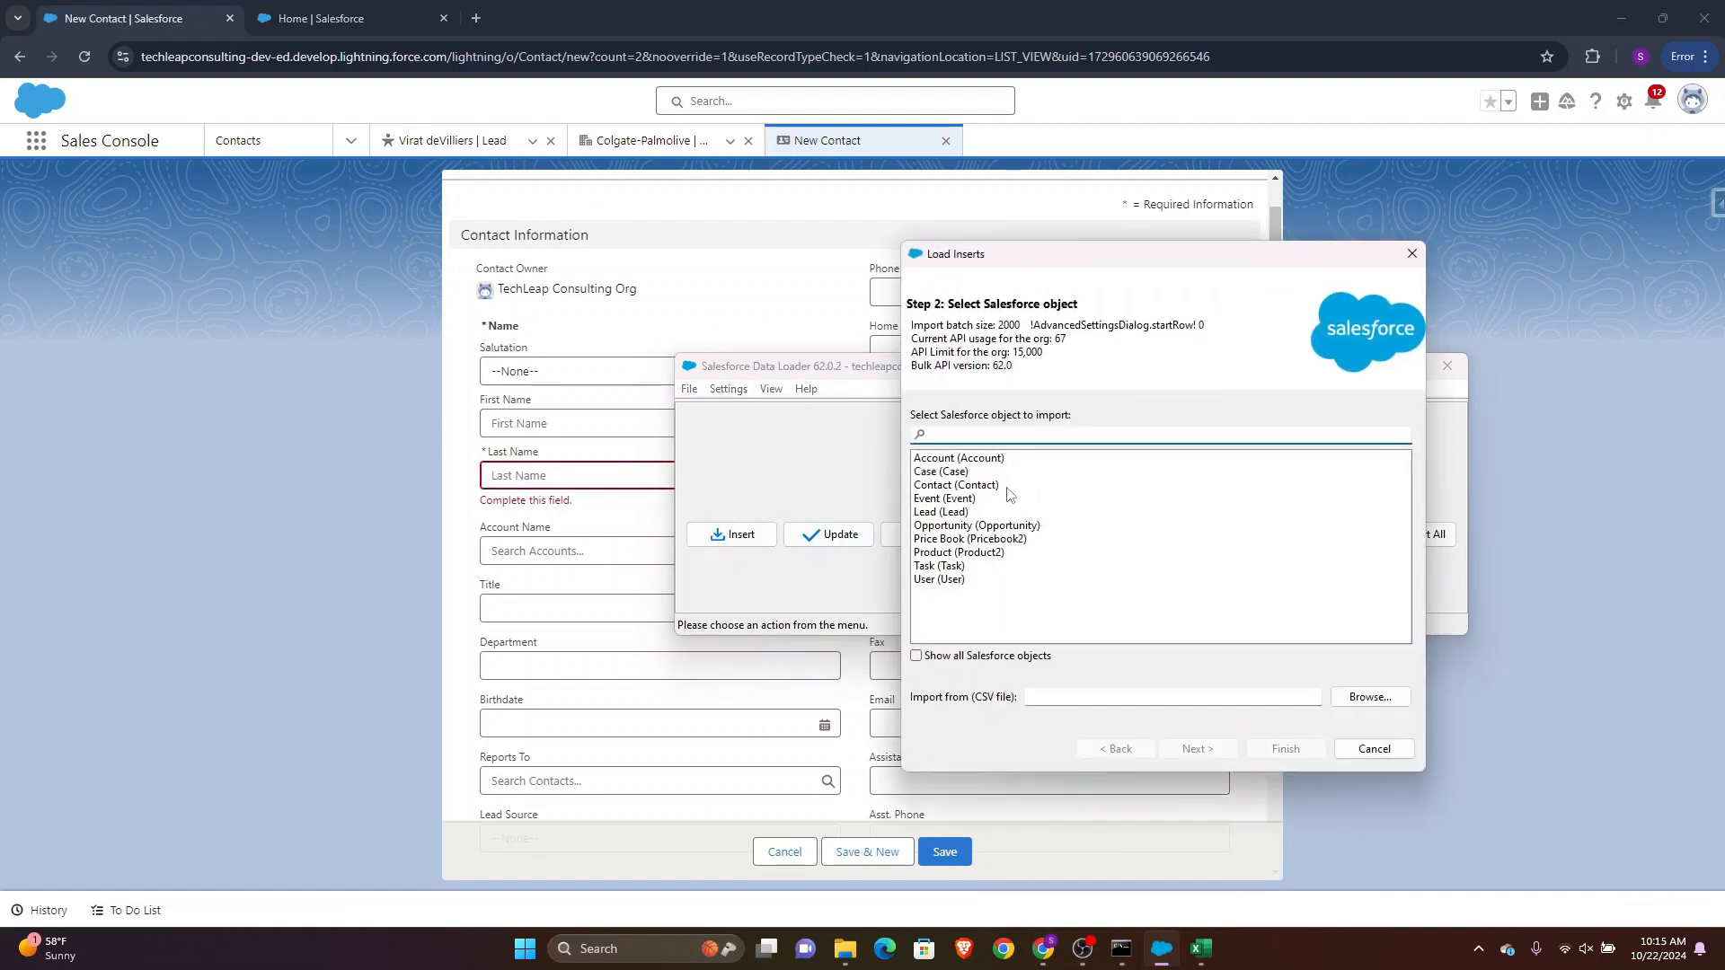
left_click(975, 486)
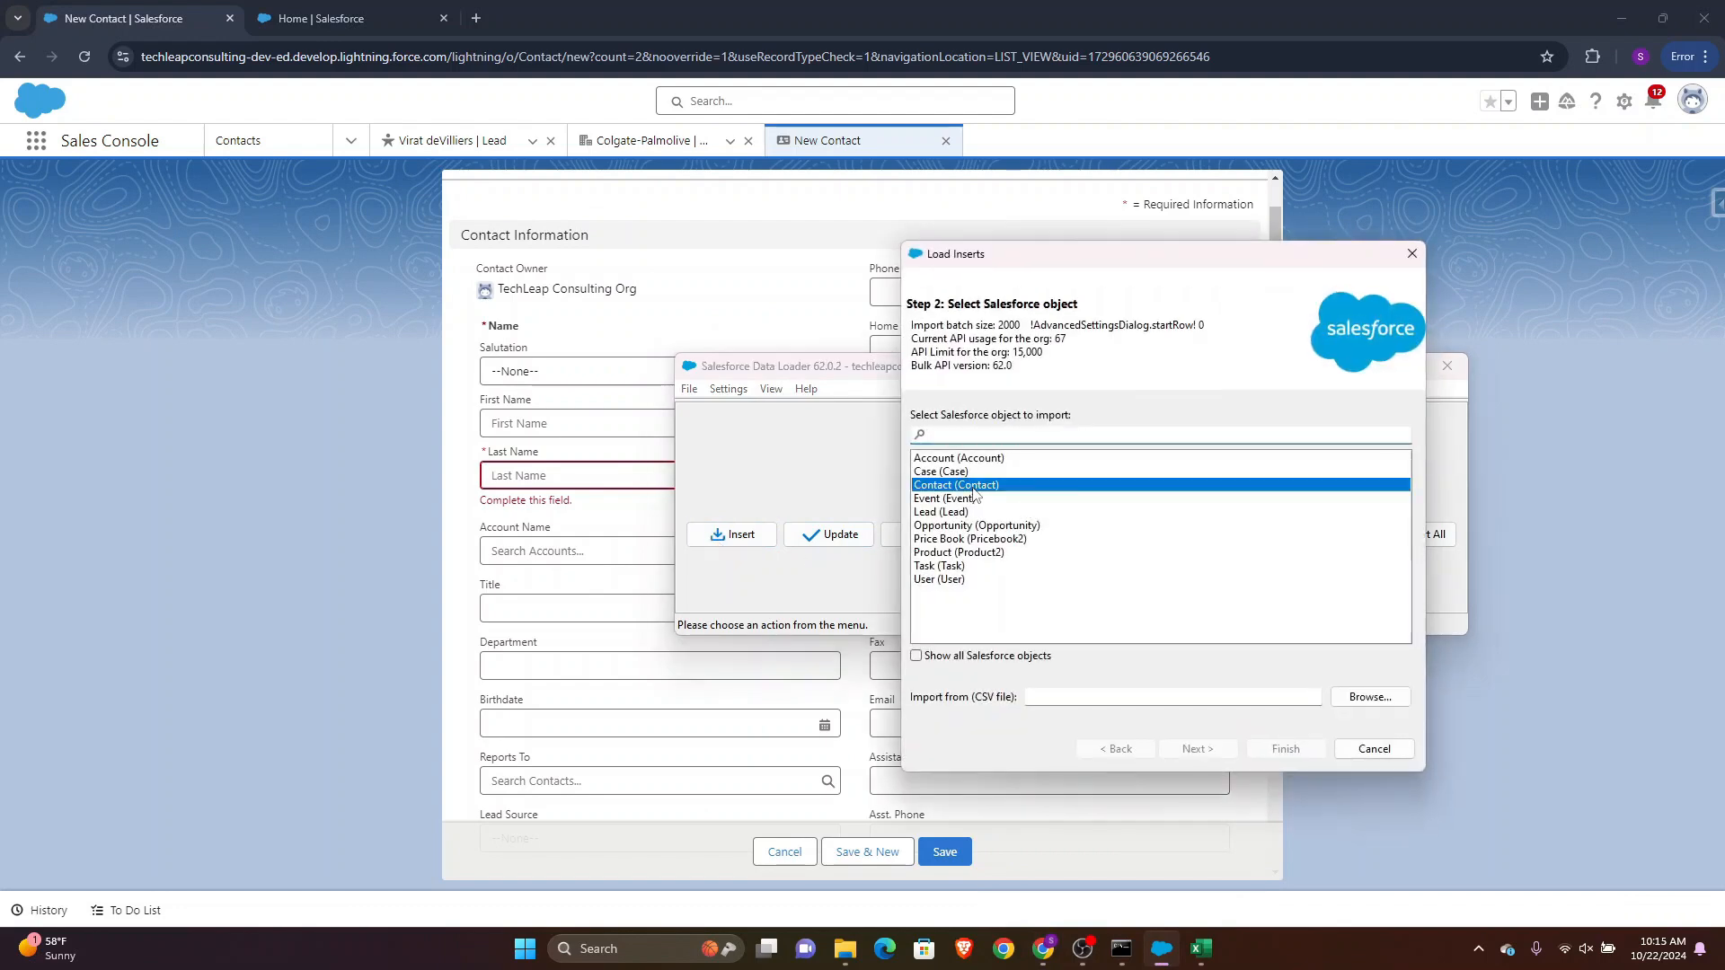
left_click(1369, 697)
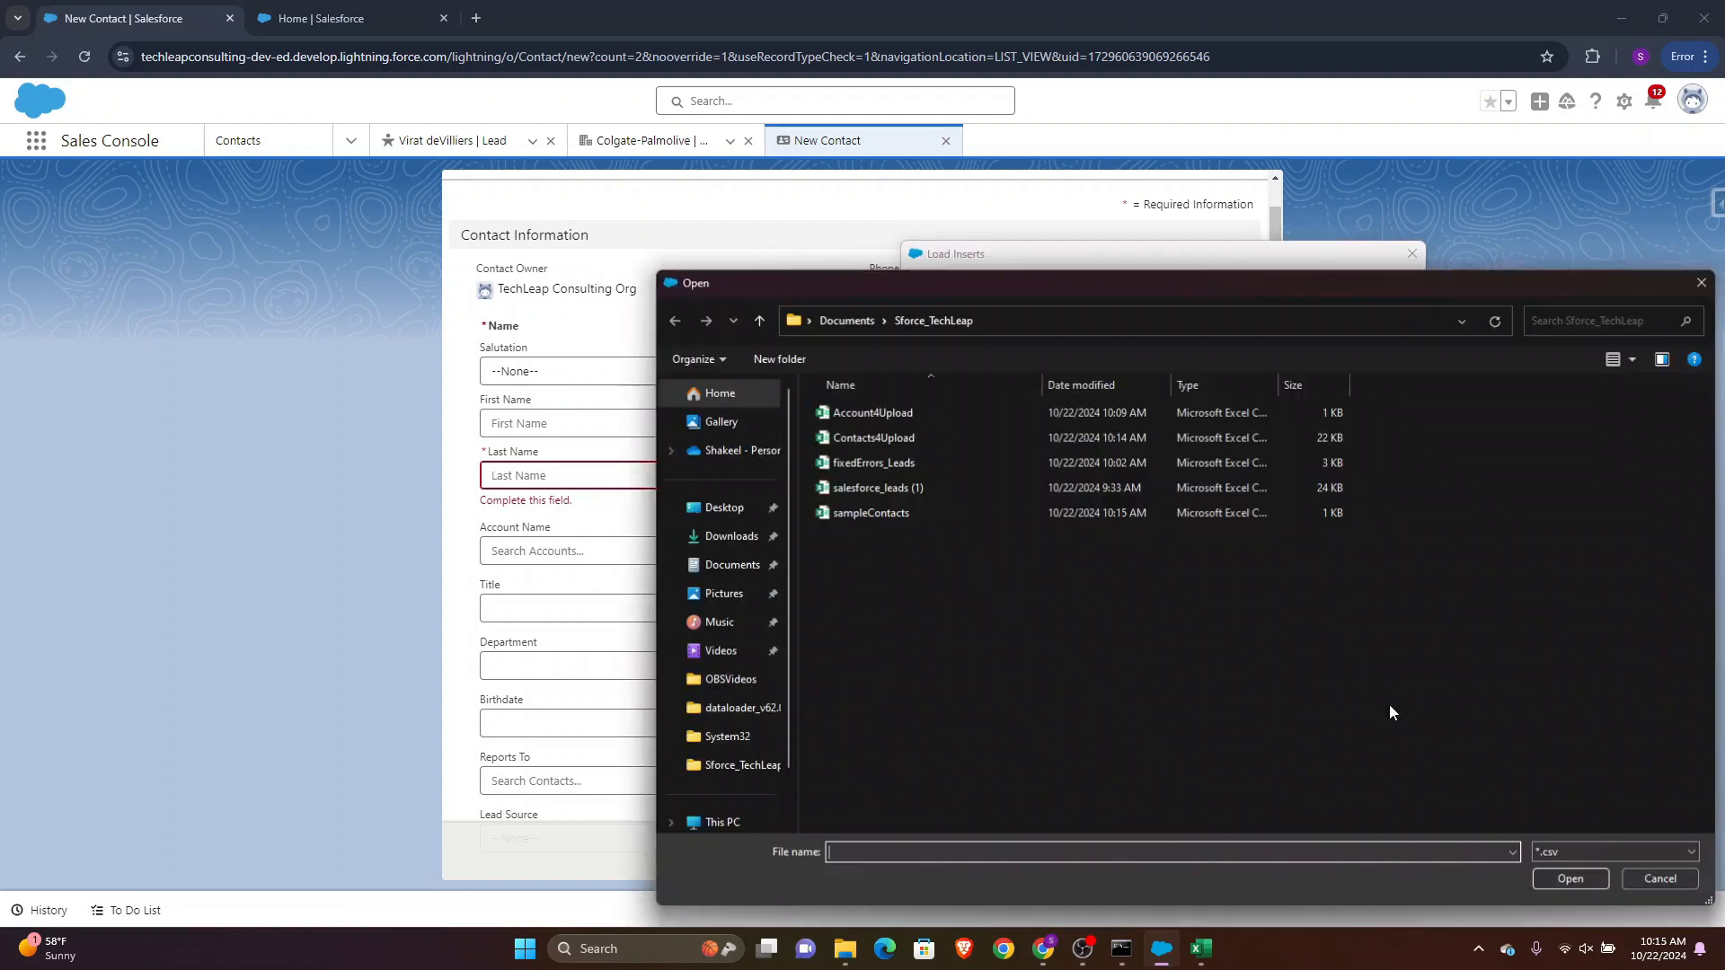
left_click(871, 514)
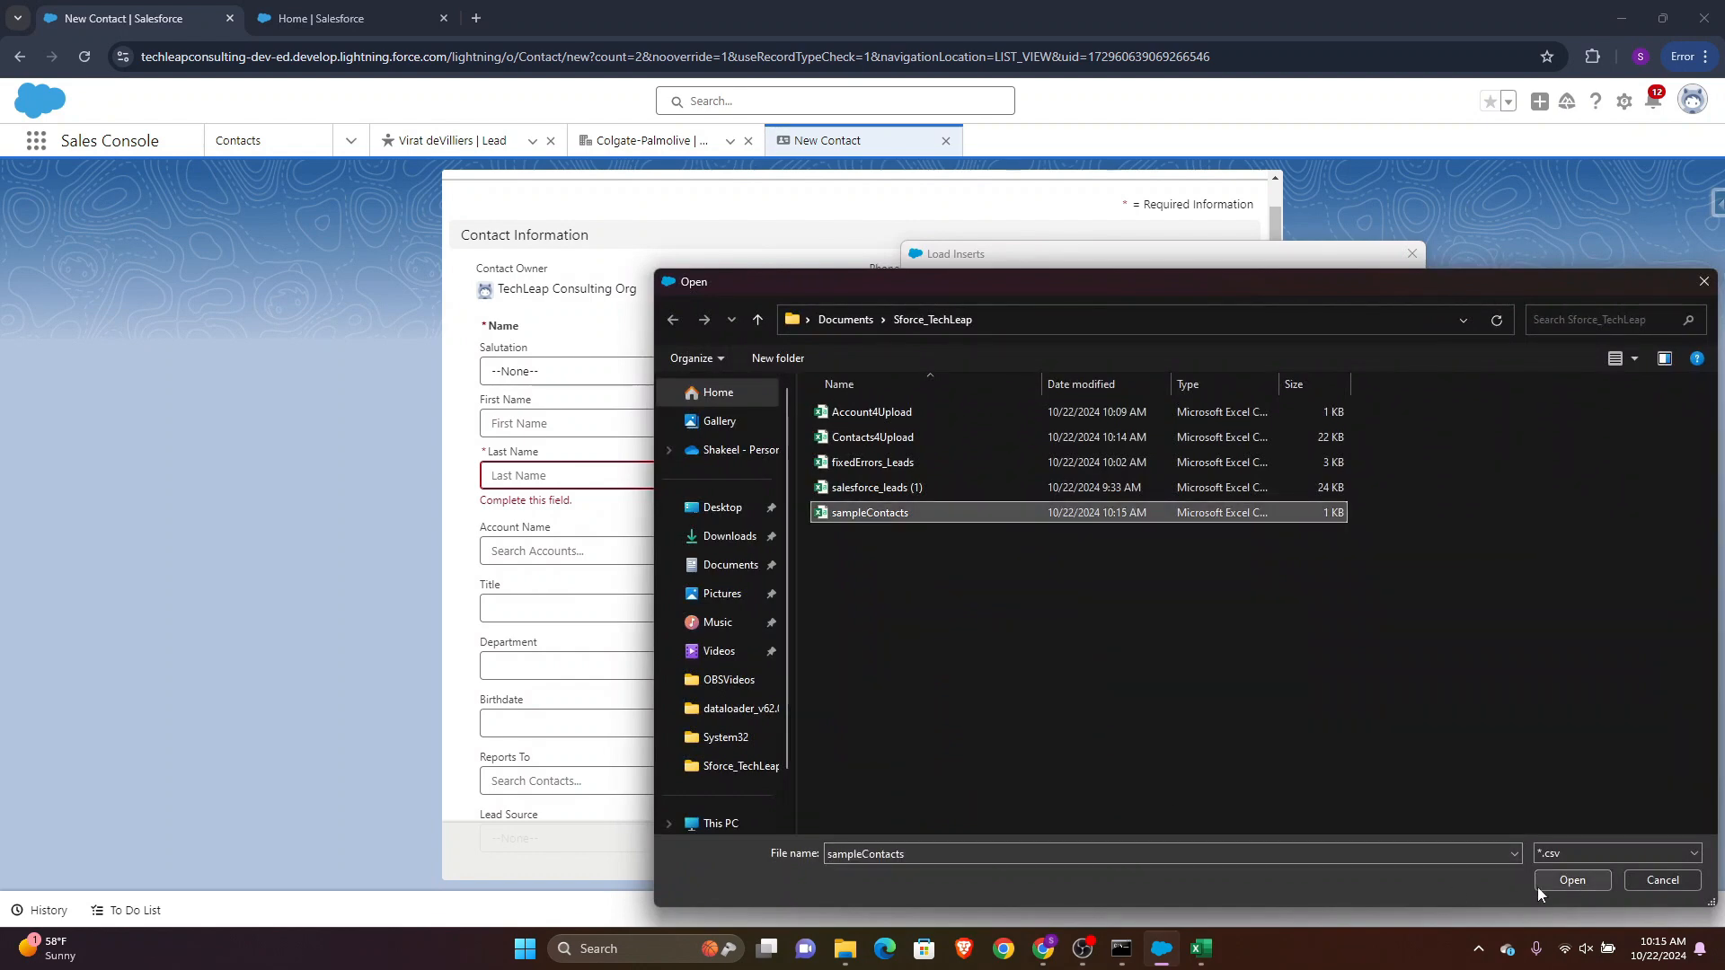
left_click(1568, 881)
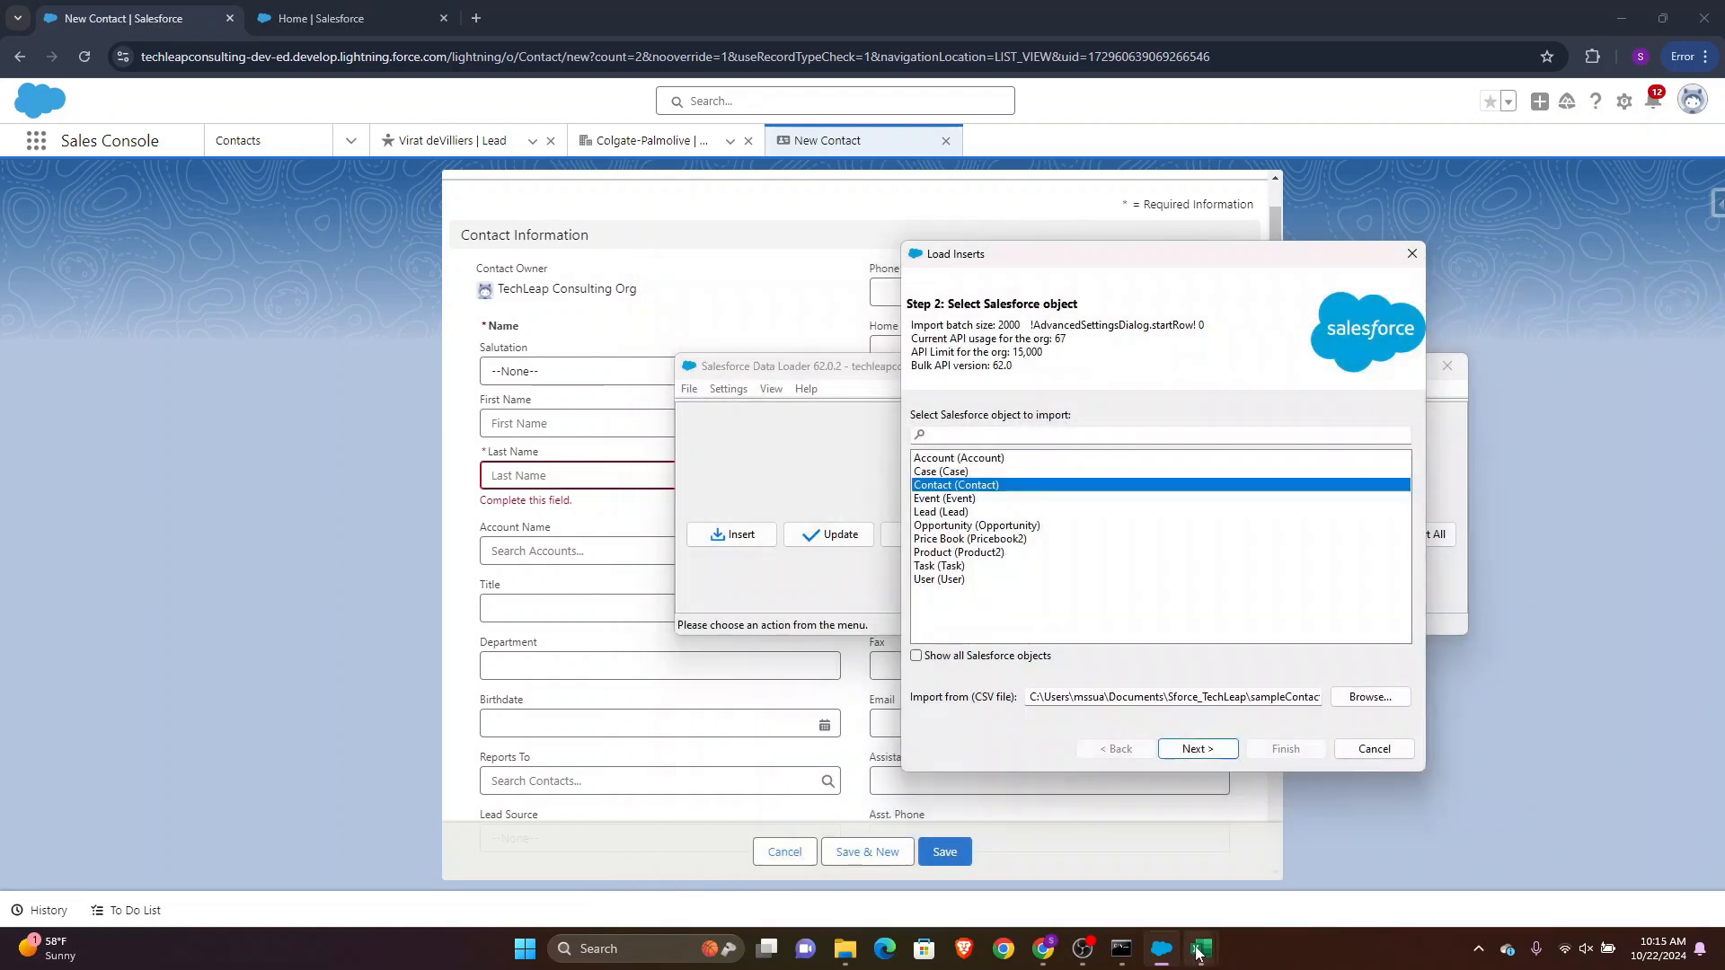
Review the data rows in the sampleContacts sheet
left_click(1305, 802)
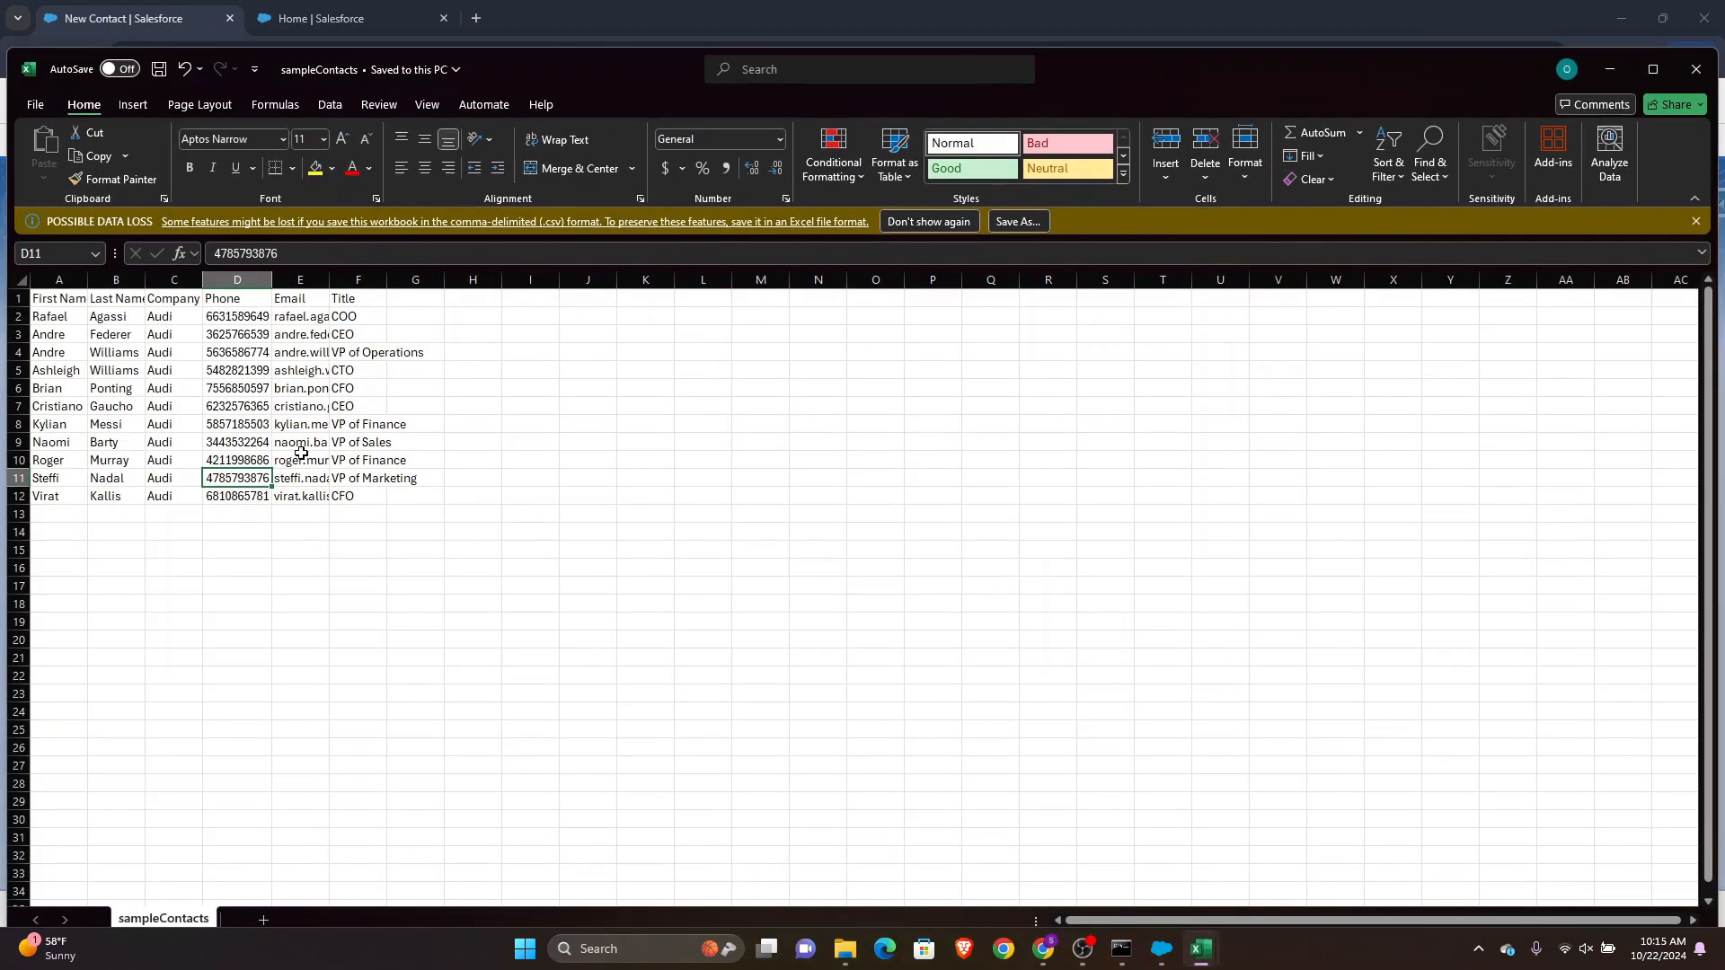
left_click_drag(64, 320, 359, 492)
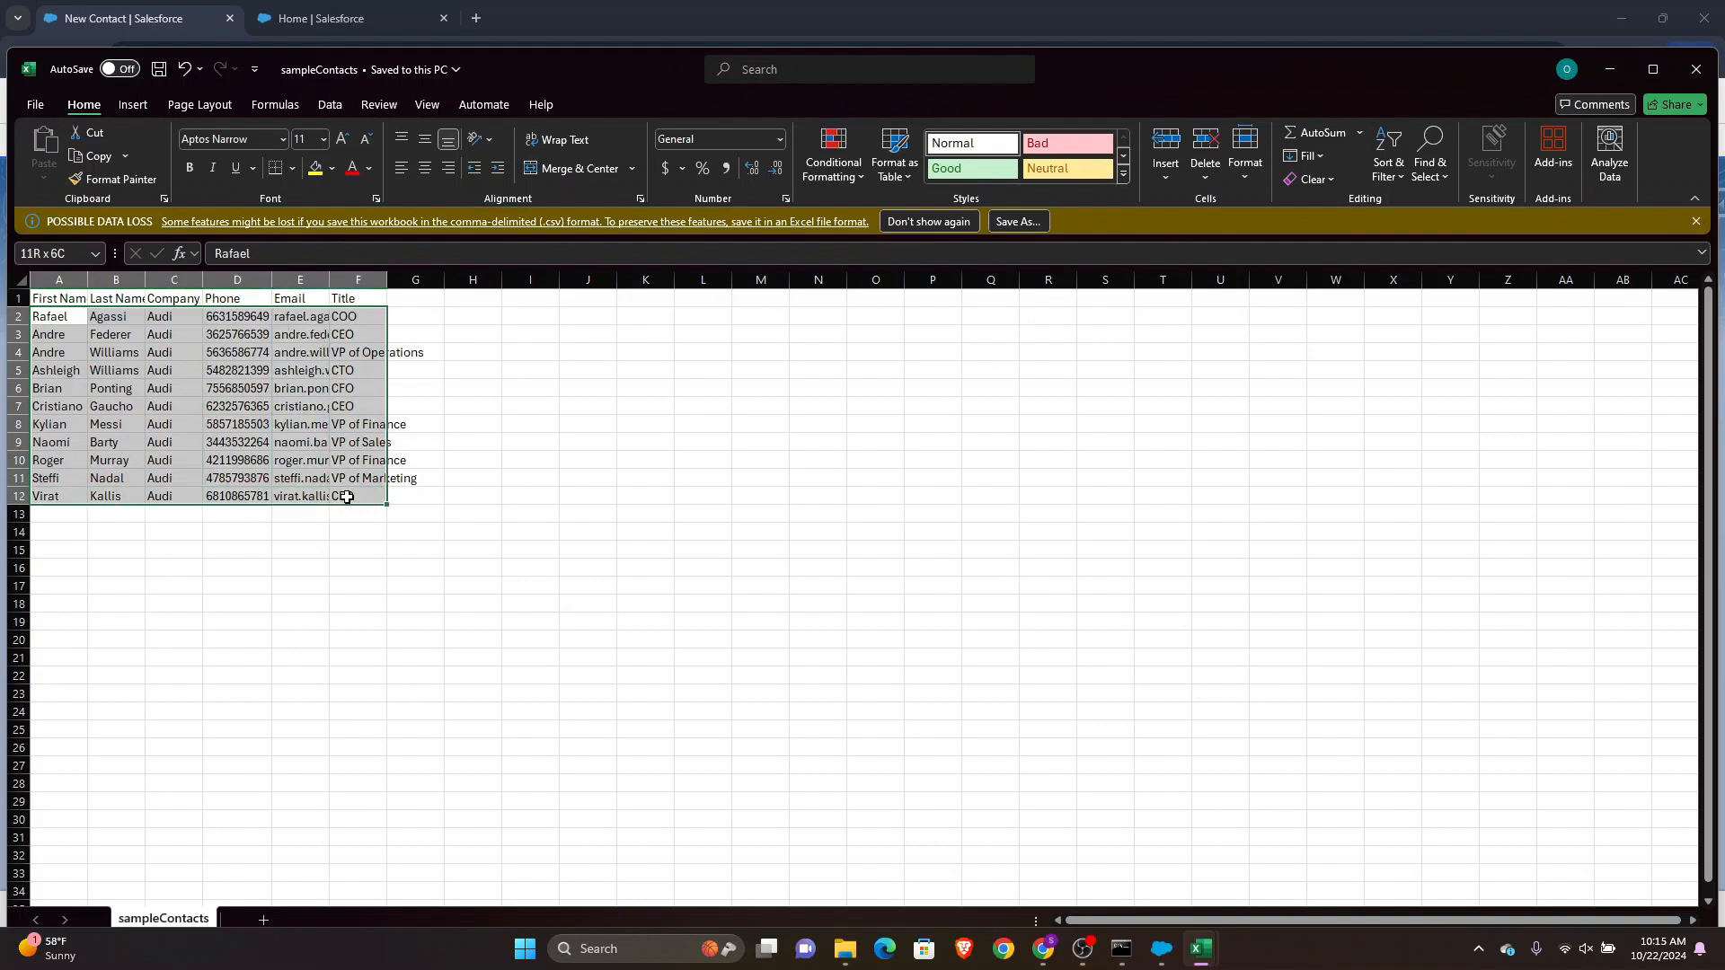
left_click(1617, 68)
Continue through the lookup and field-mapping steps unchanged and finish the Contact insert
left_click(1197, 748)
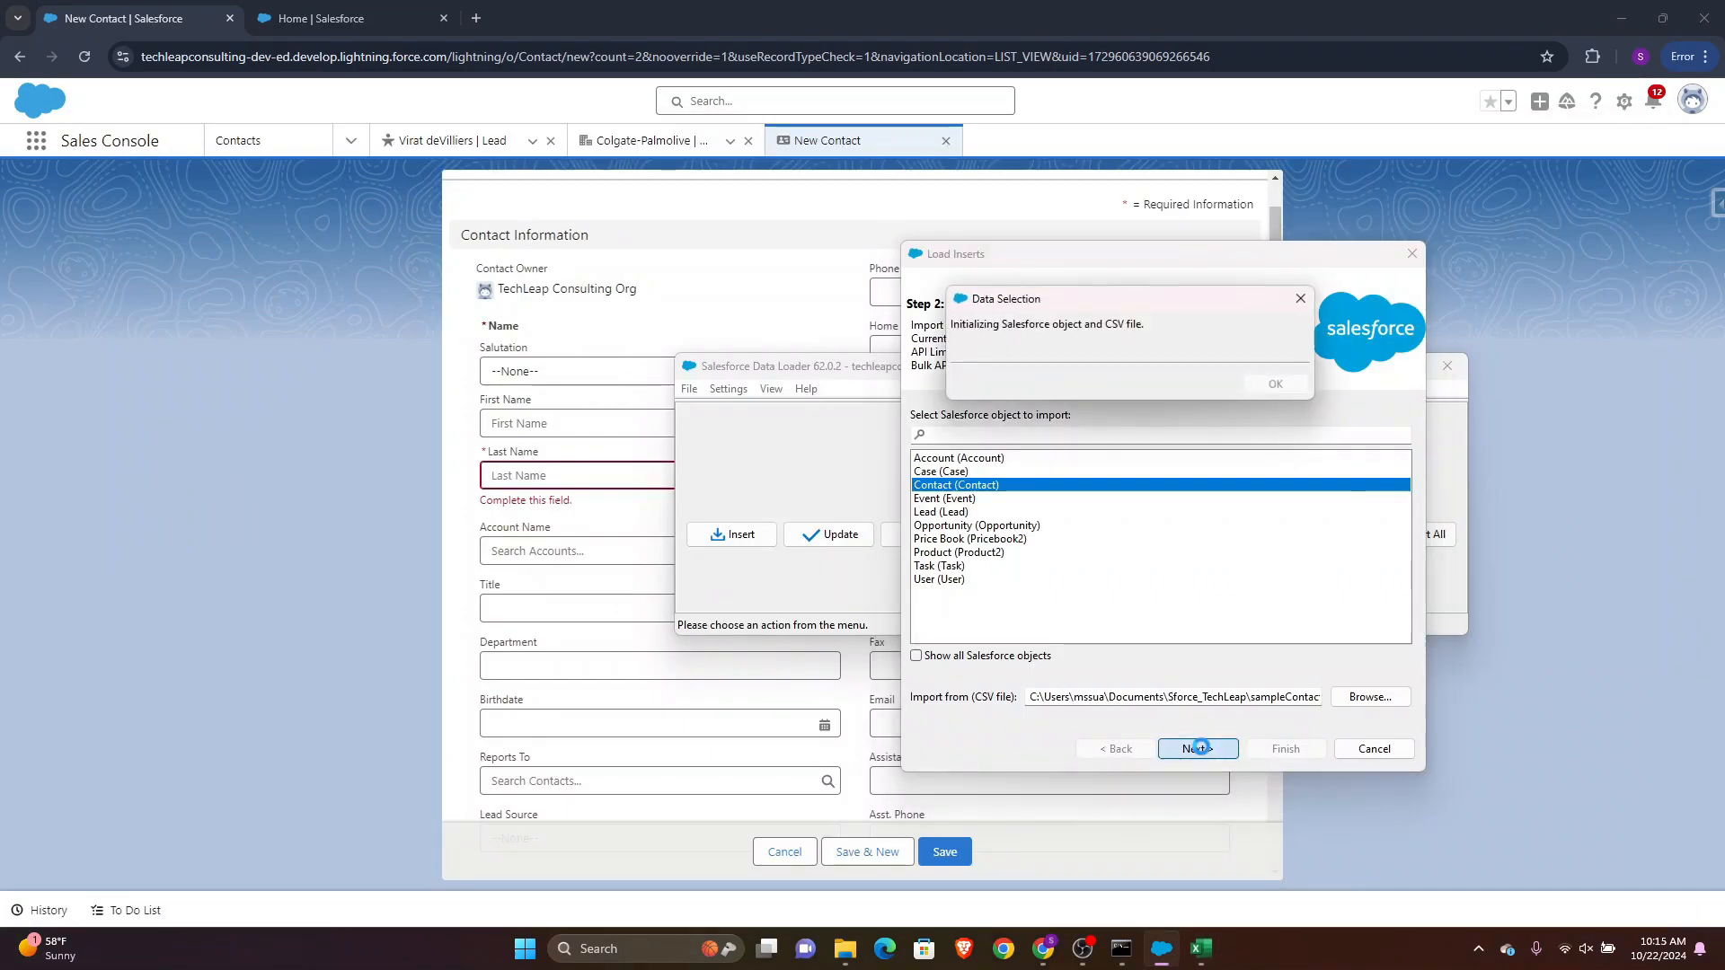
left_click(1276, 478)
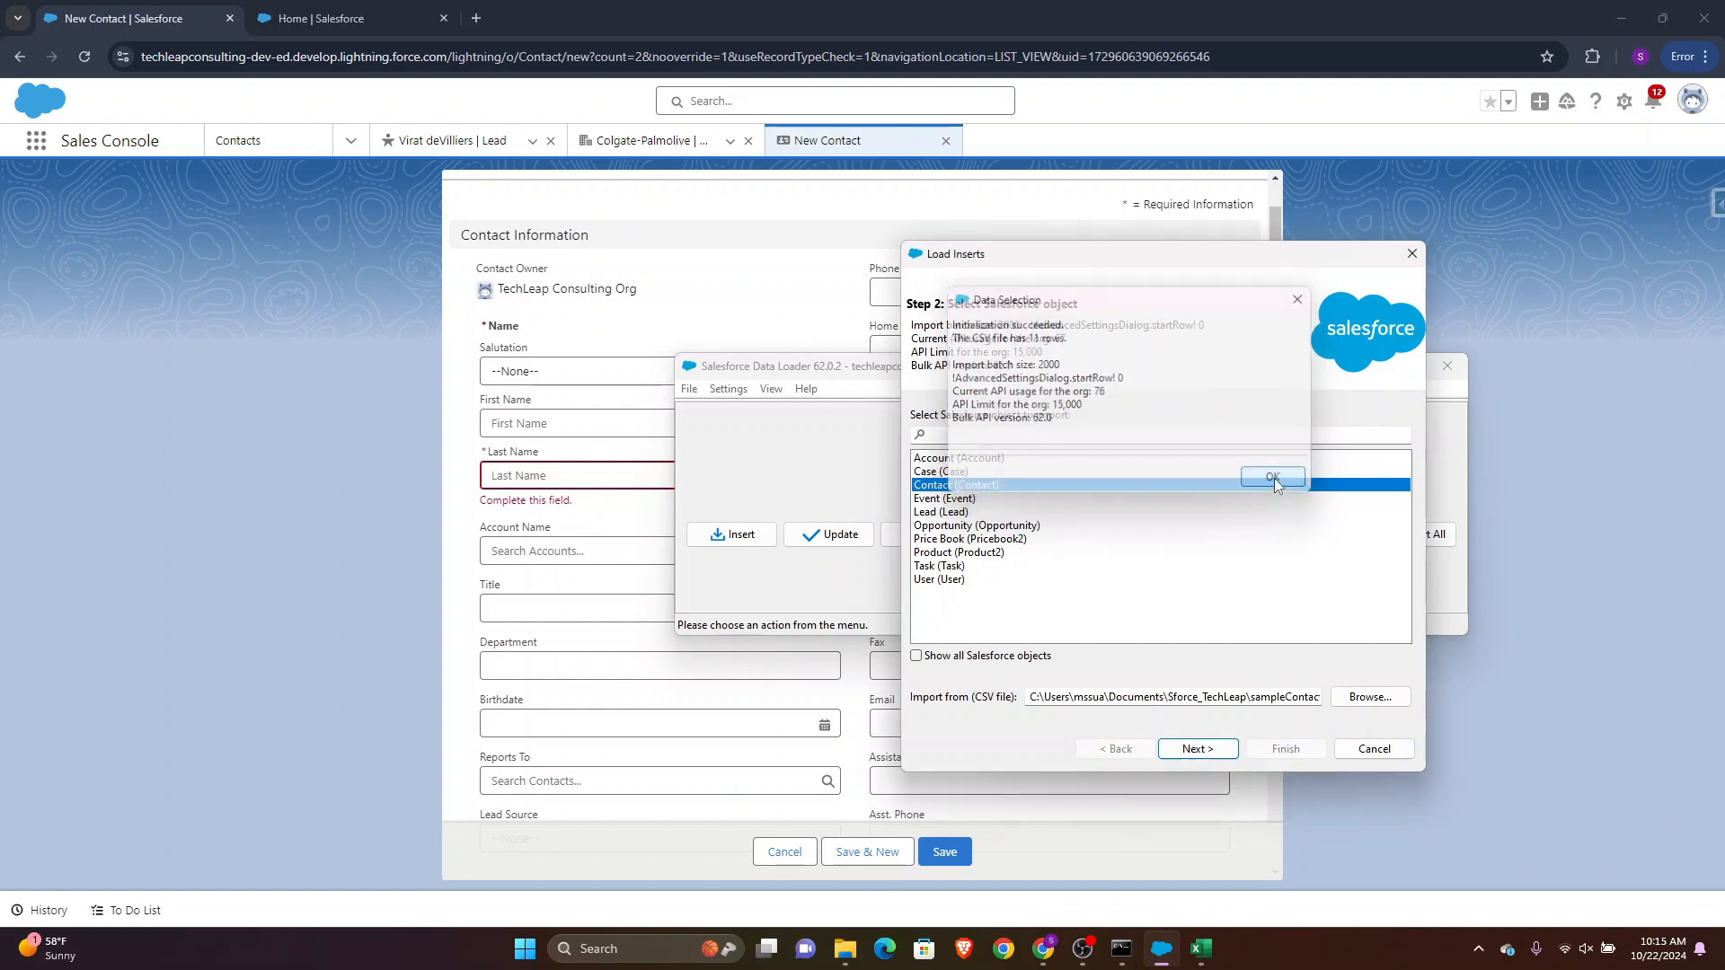
left_click(1204, 755)
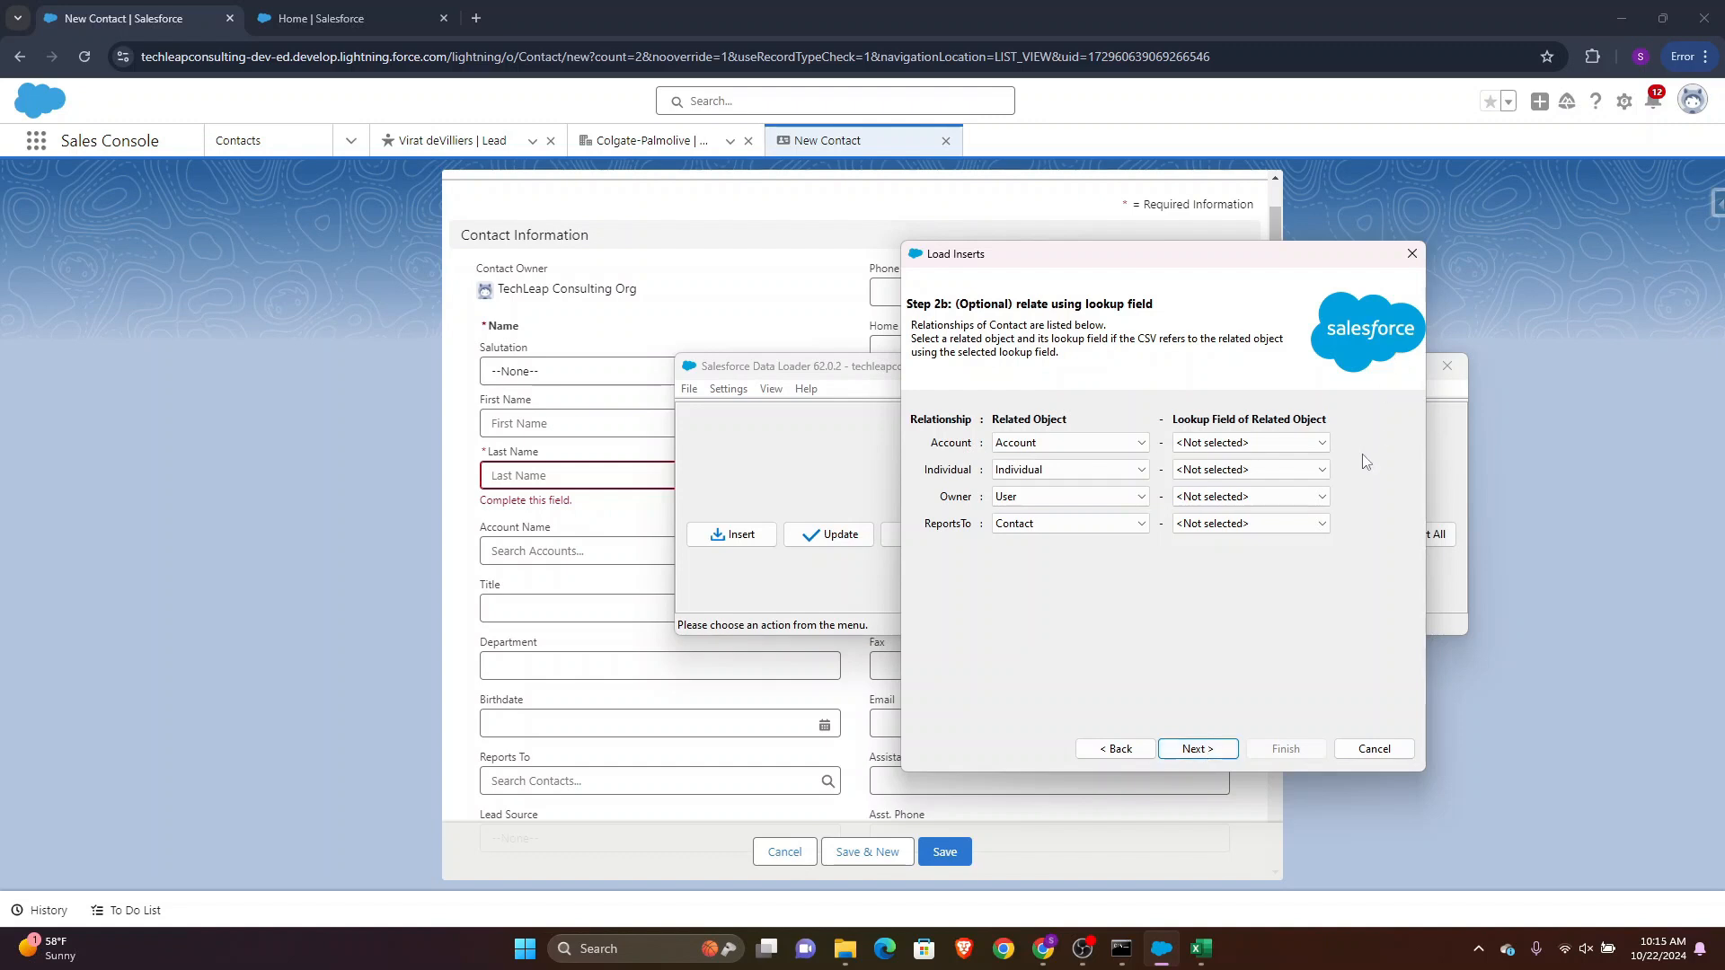
left_click(1198, 749)
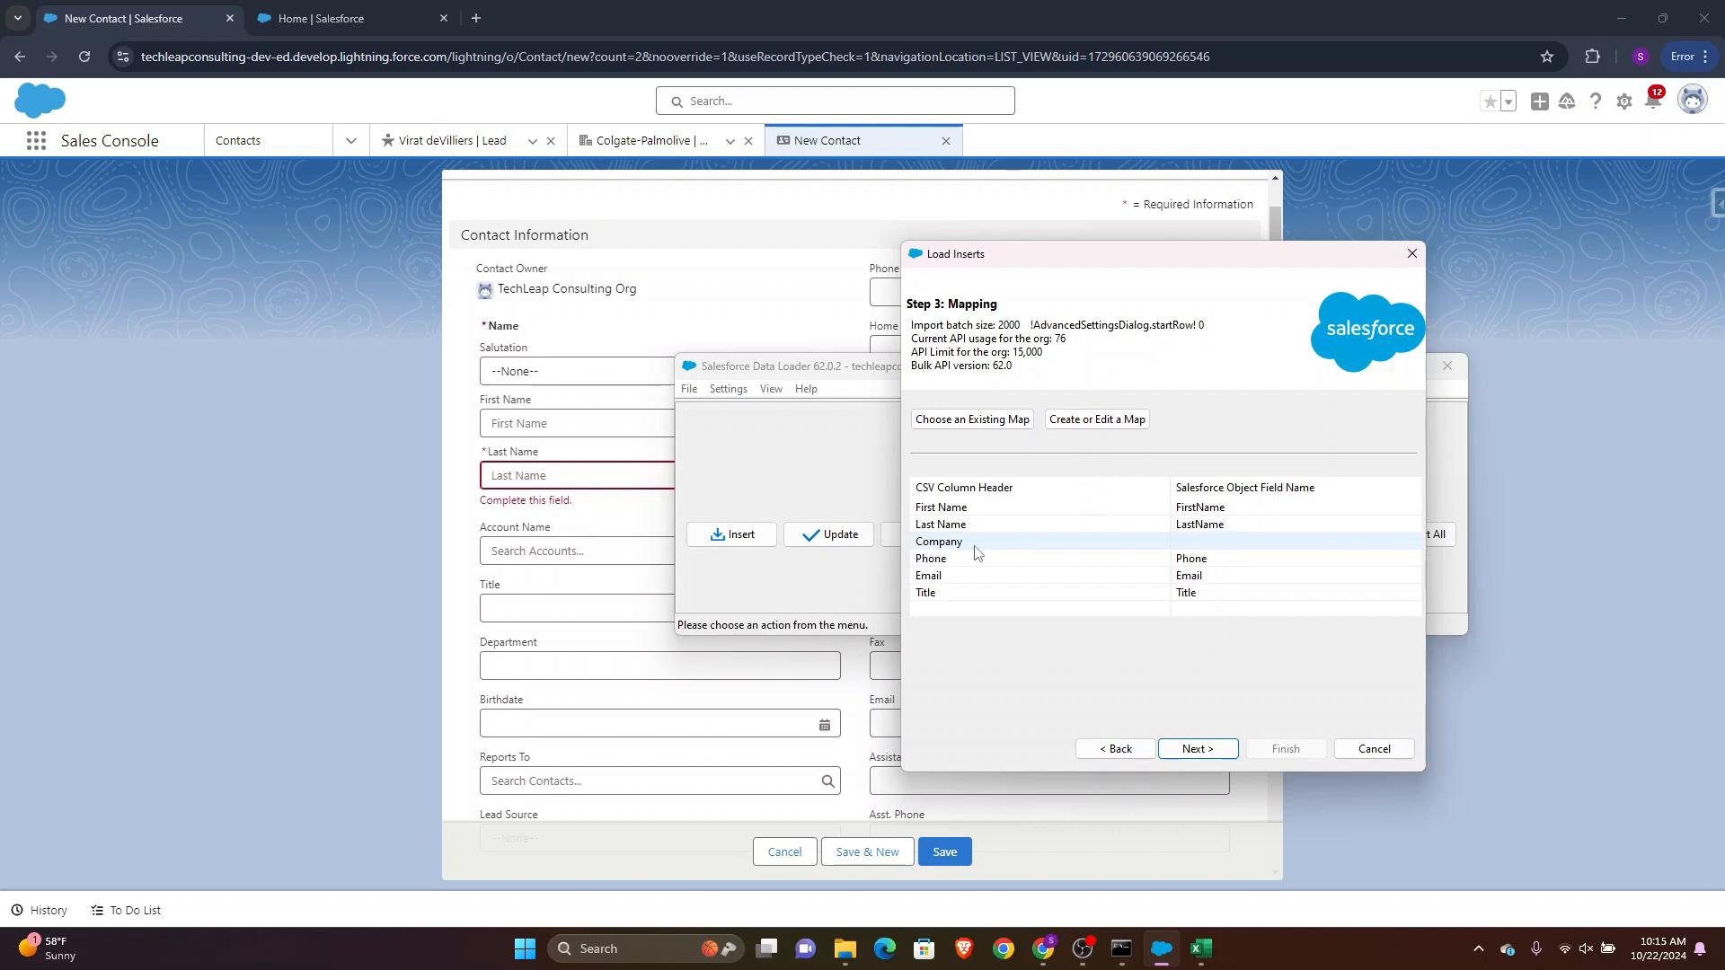
left_click(1199, 753)
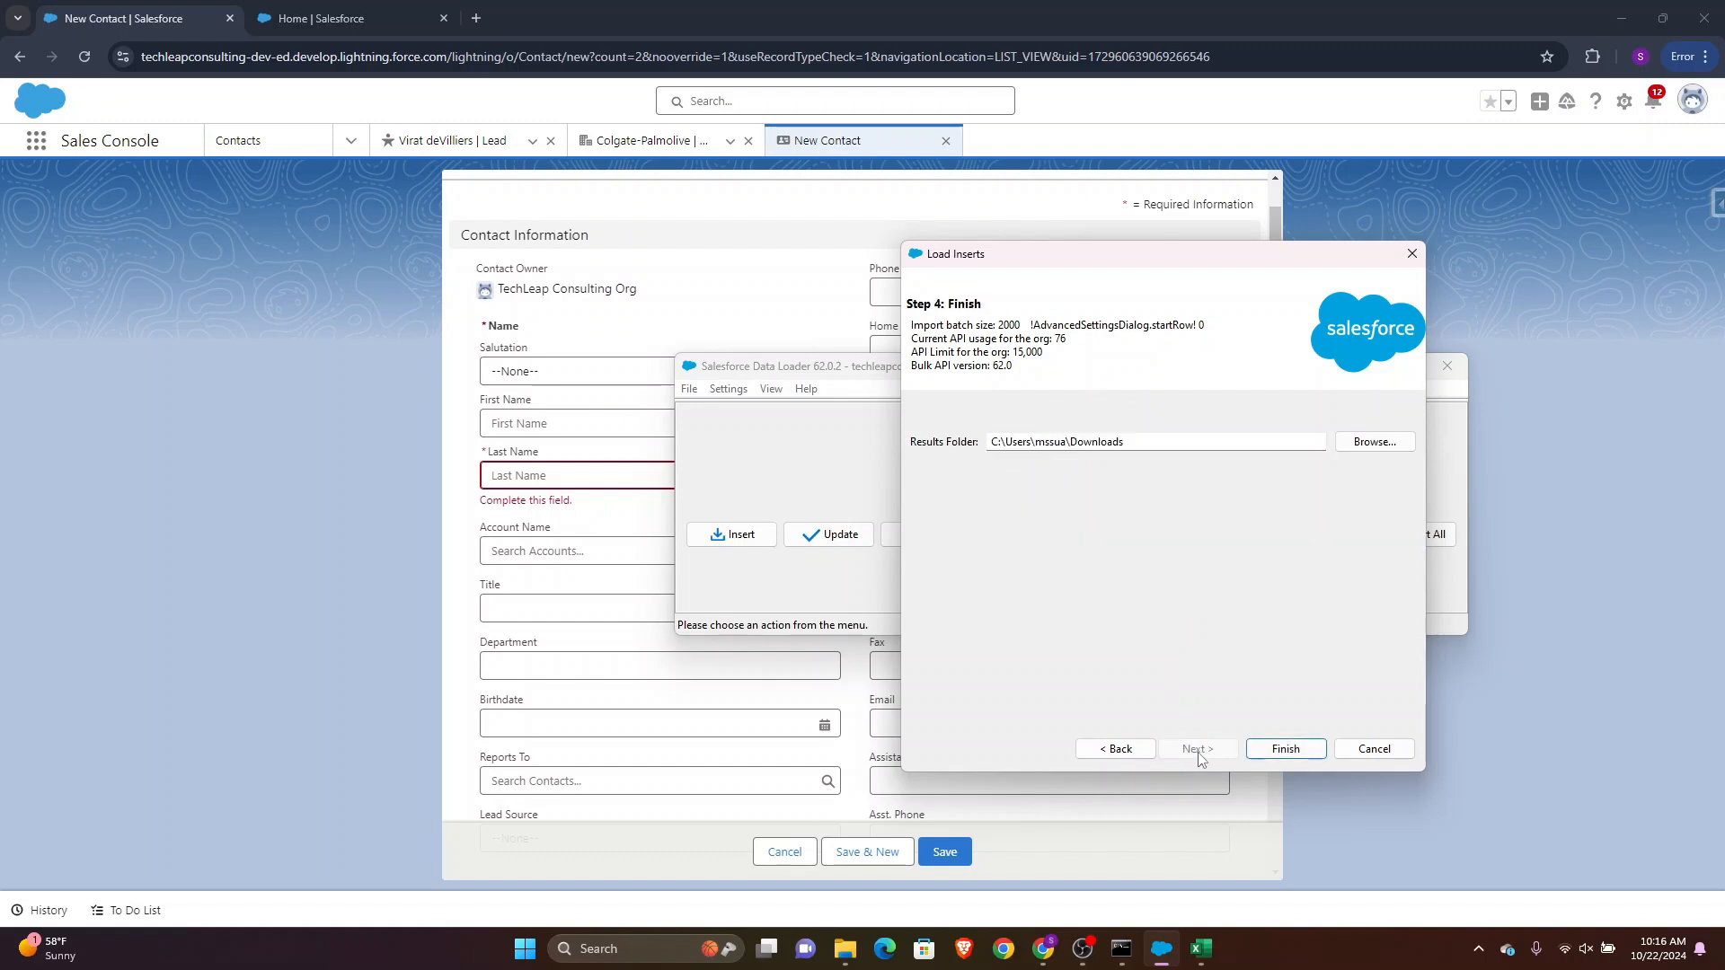
left_click(1285, 749)
left_click(924, 541)
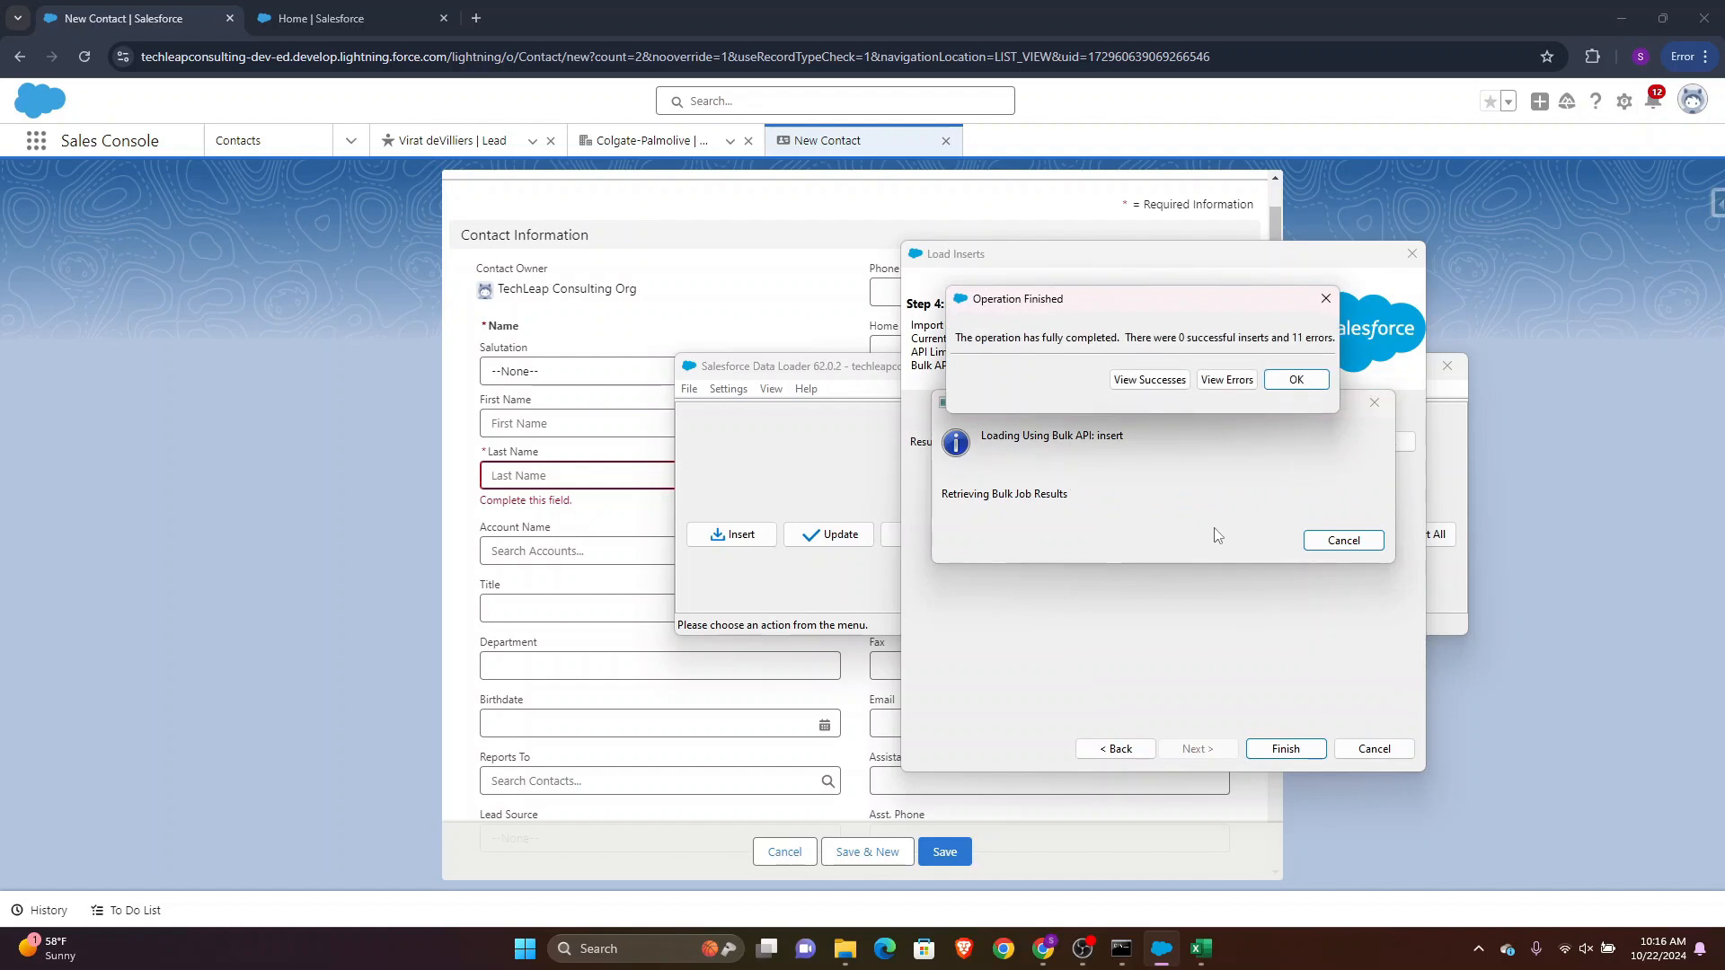
Open the insert's error file and scroll through its columns
left_click(1215, 381)
left_click(393, 485)
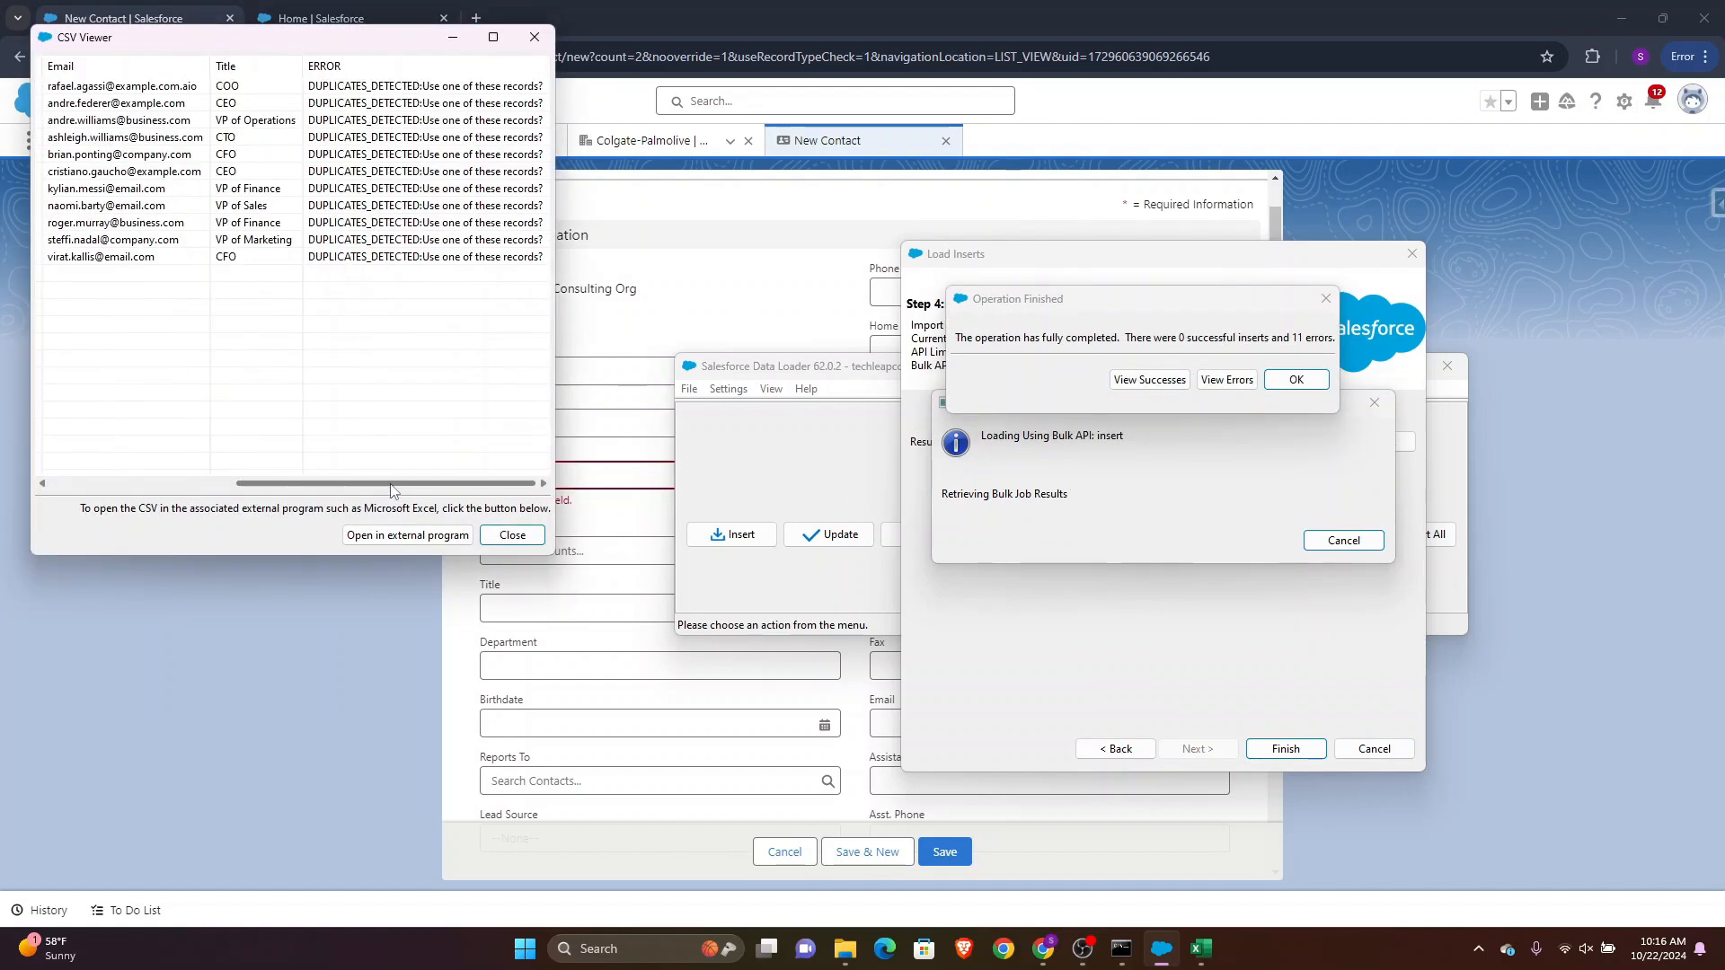
left_click_drag(393, 485, 190, 483)
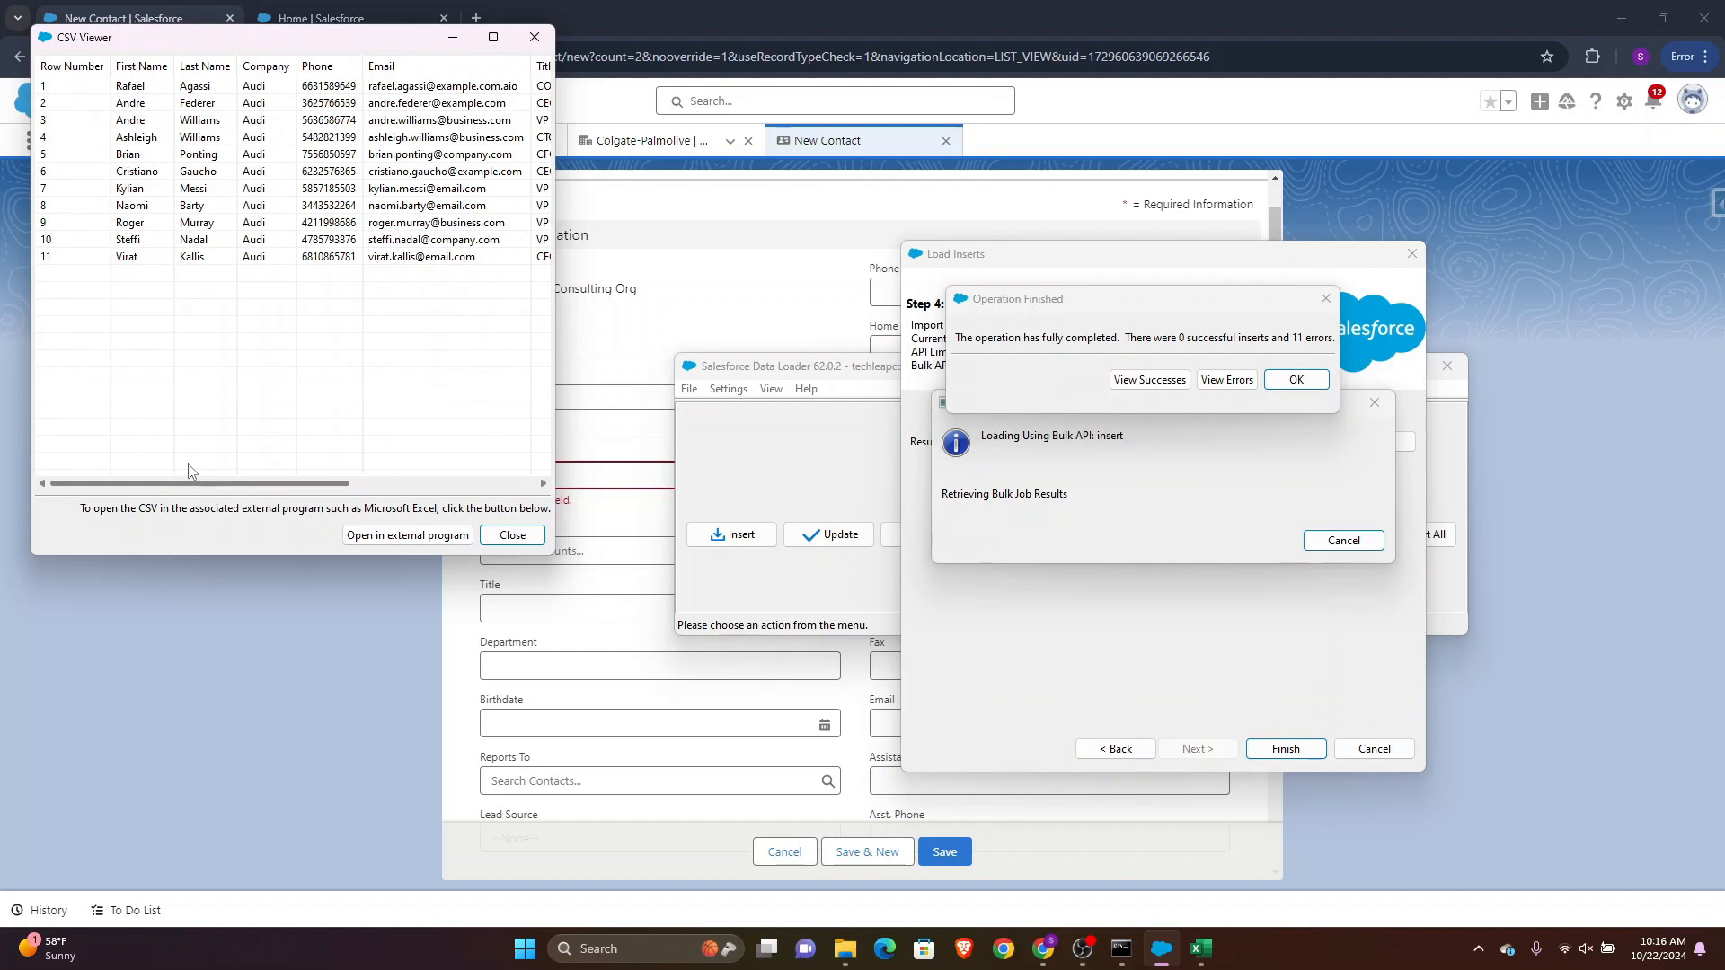
left_click_drag(205, 483, 261, 485)
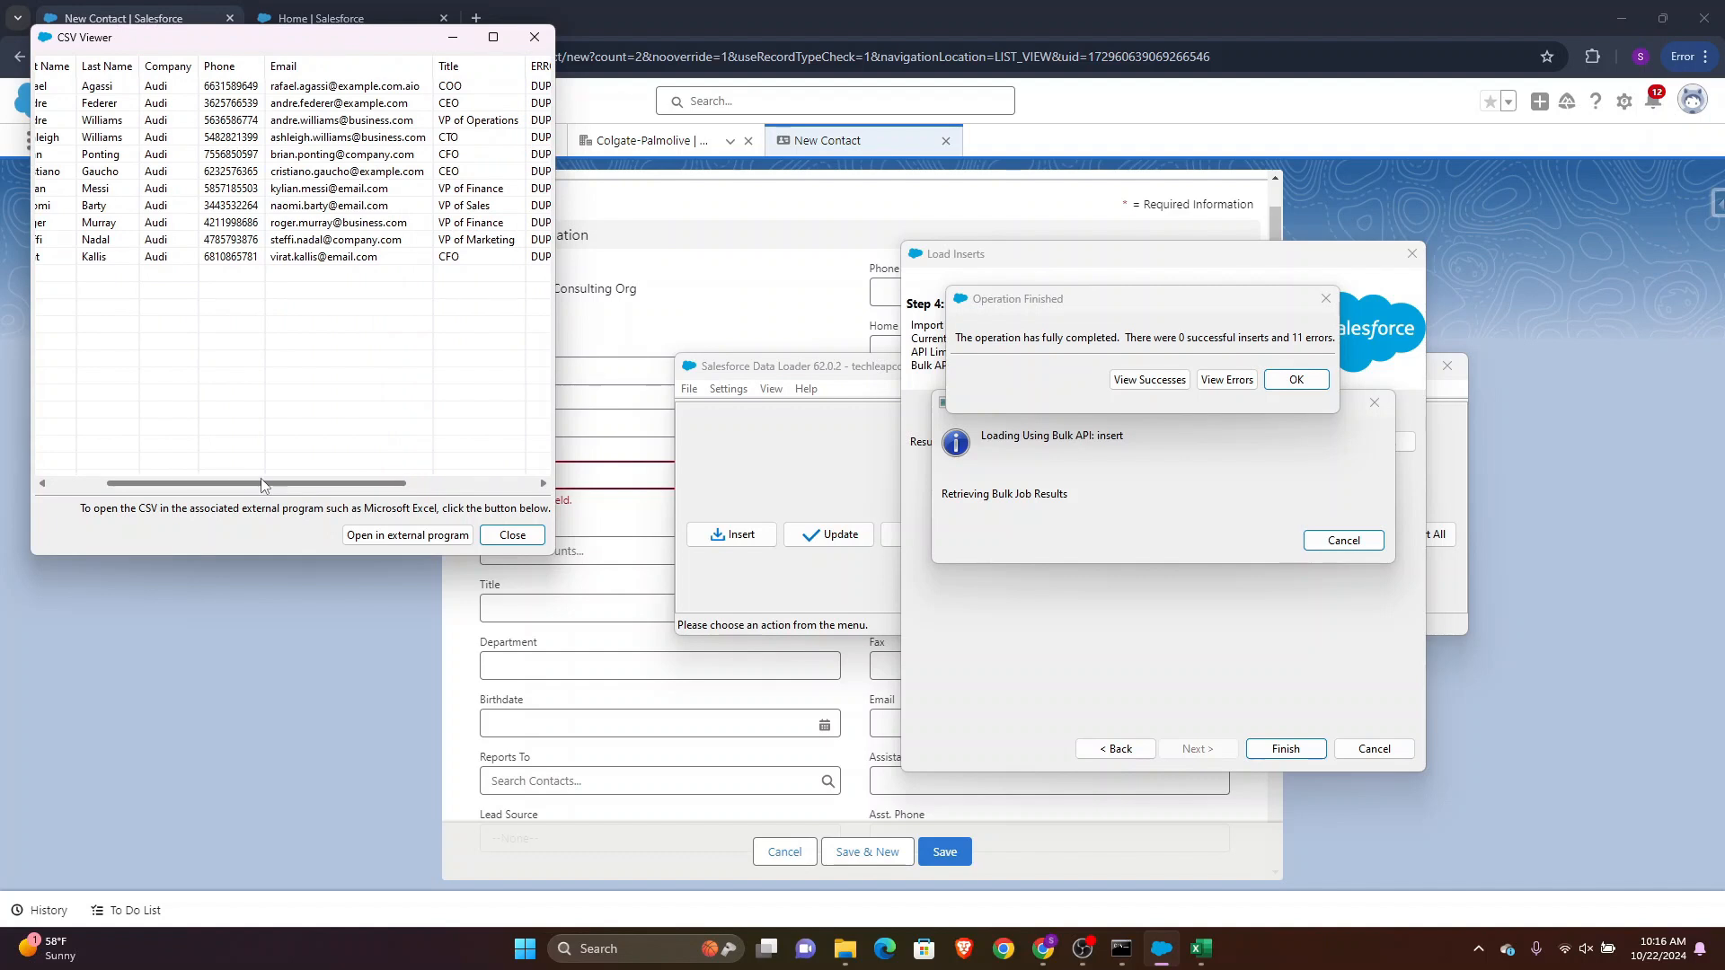
left_click_drag(260, 484, 395, 485)
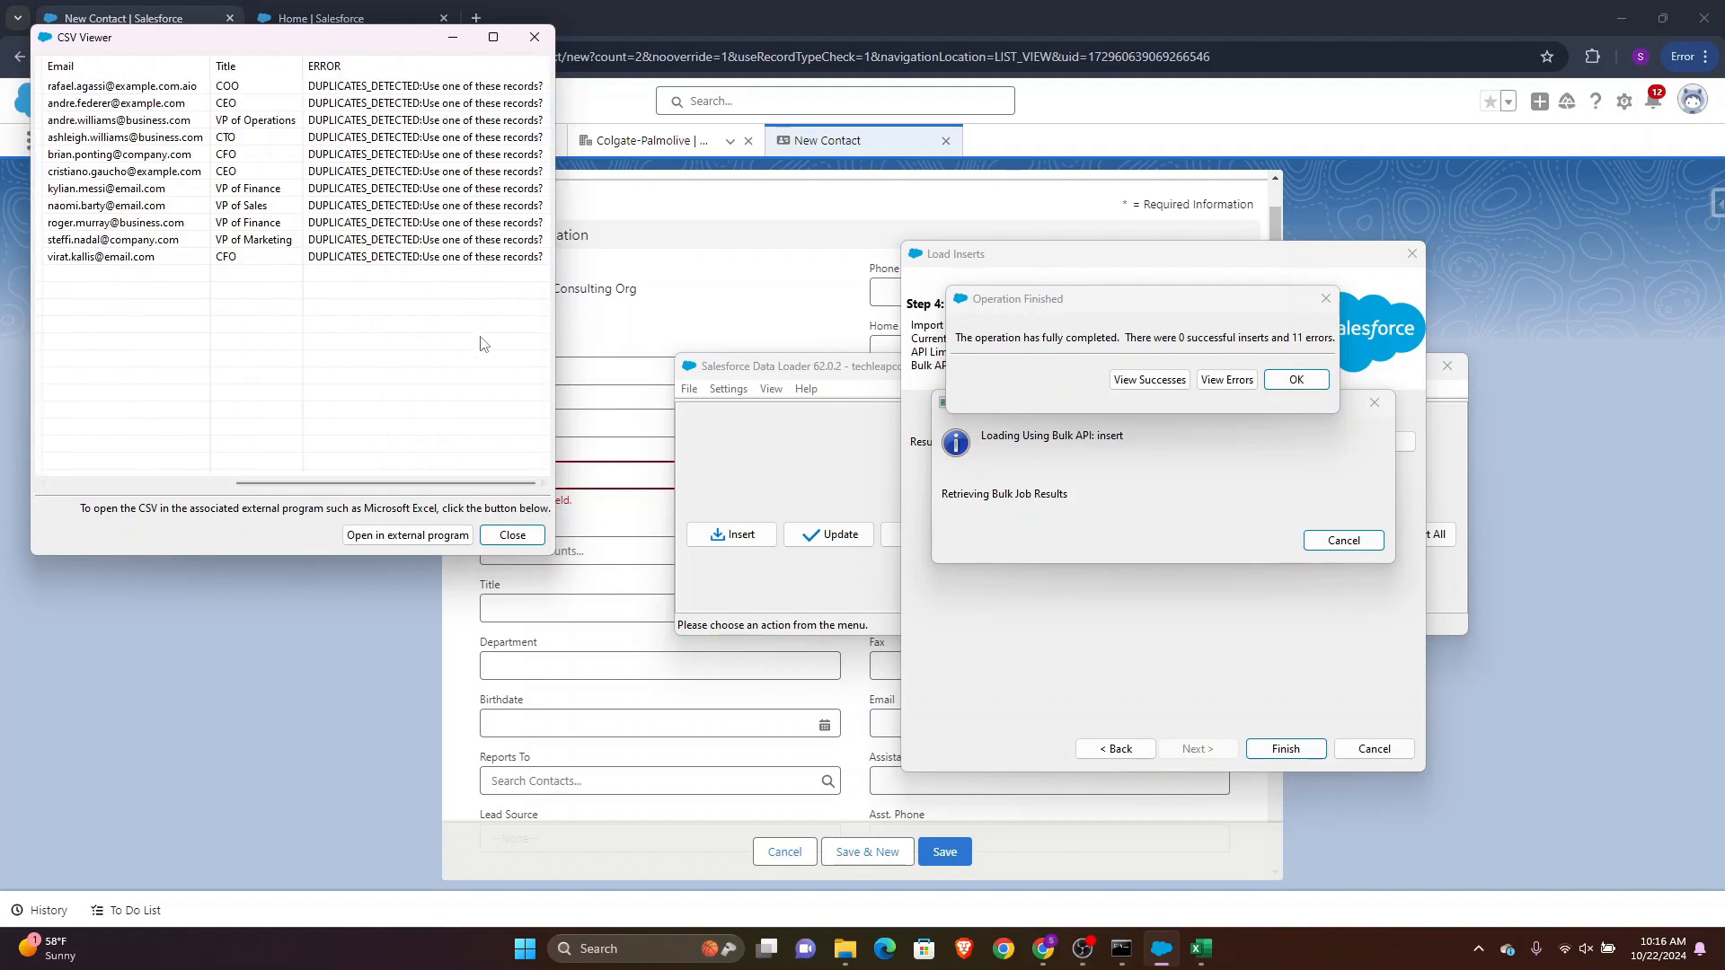